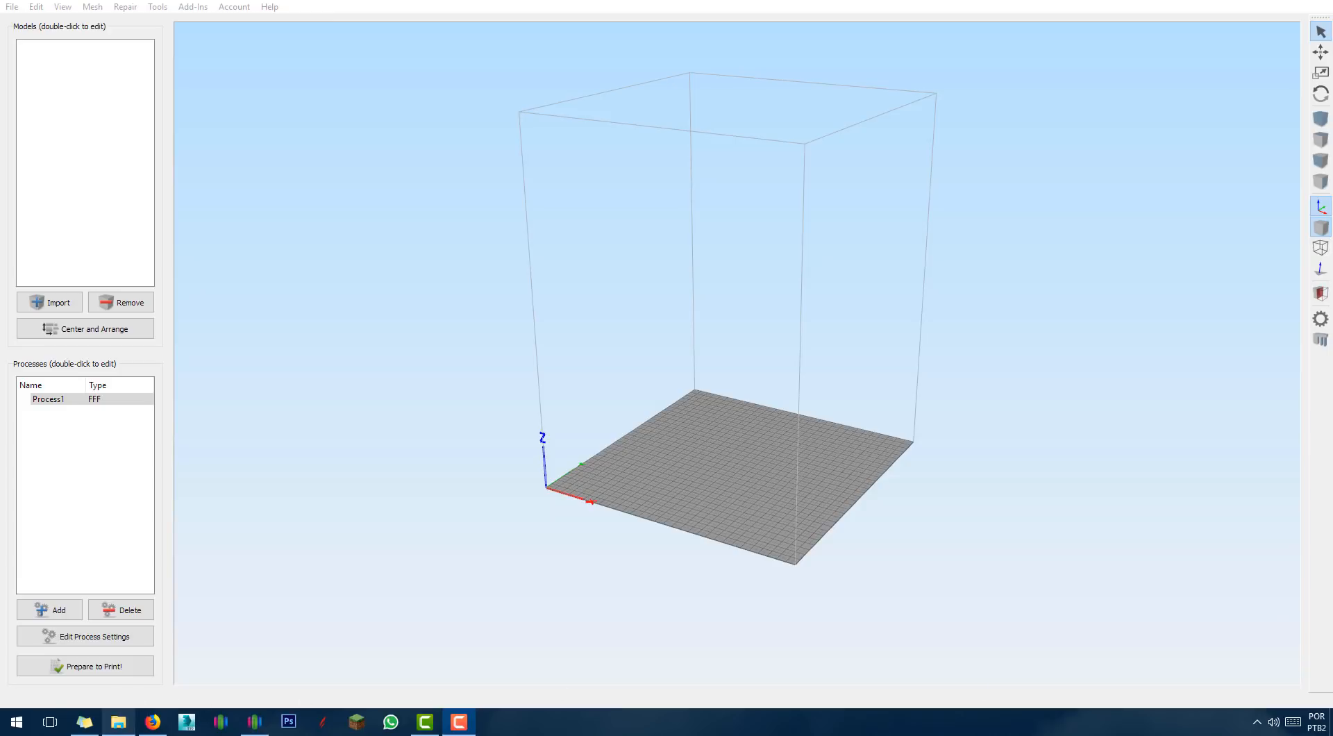
Load the Jiji_cat, pikachu_1gen_flowalistik and TornadoVase STL files onto the build plate.
{"action": "left_click", "coordinate": [118, 723]}
{"action": "left_click_drag", "start_coordinate": [678, 326], "coordinate": [500, 44]}
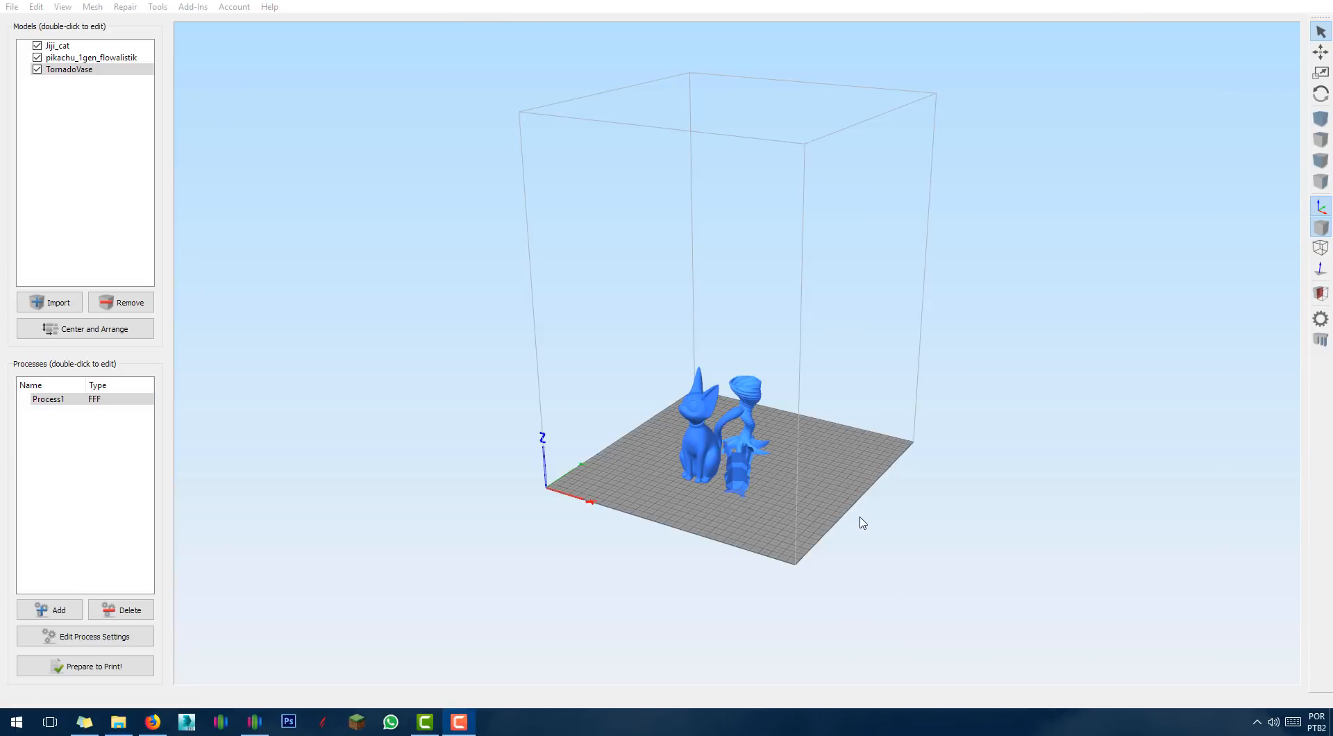
{"action": "left_click_drag", "start_coordinate": [914, 535], "coordinate": [714, 565]}
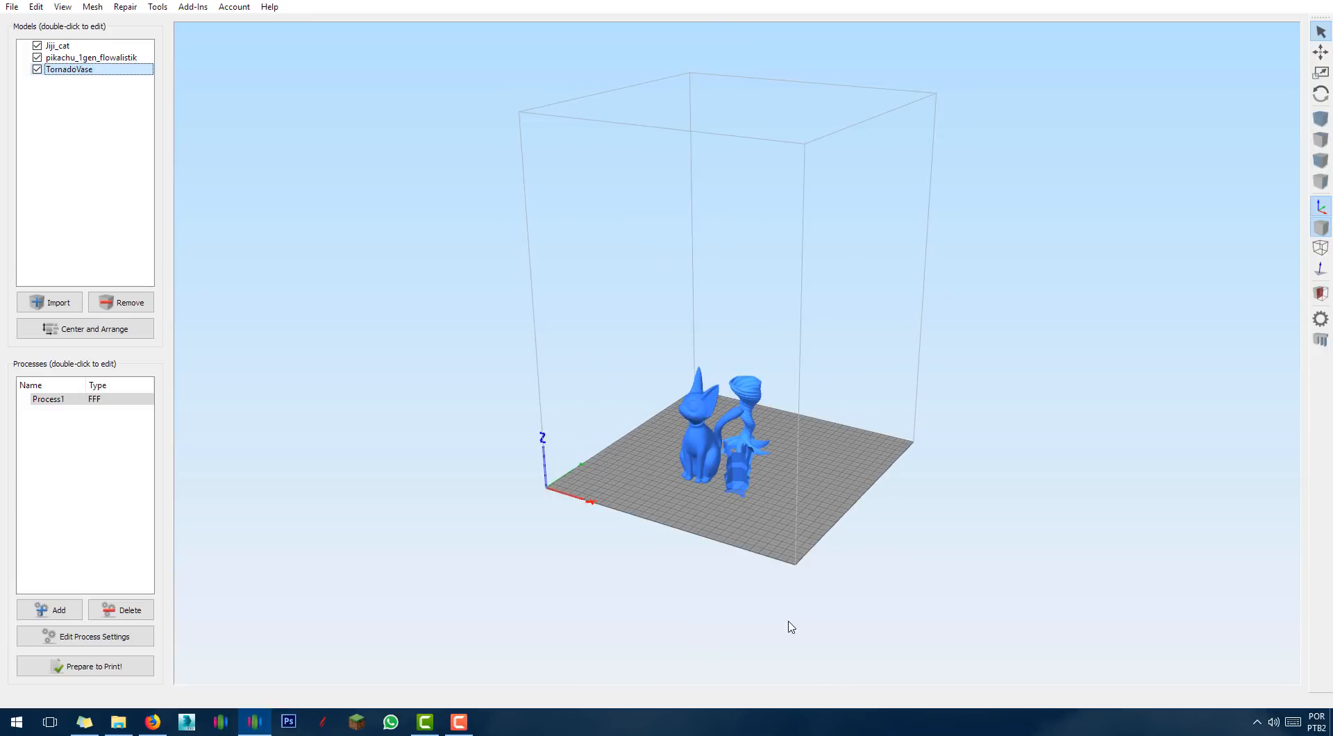
{"action": "scroll", "coordinate": [791, 627], "scroll_direction": "up", "scroll_amount": 6}
{"action": "scroll", "coordinate": [854, 497], "scroll_direction": "down", "scroll_amount": 2}
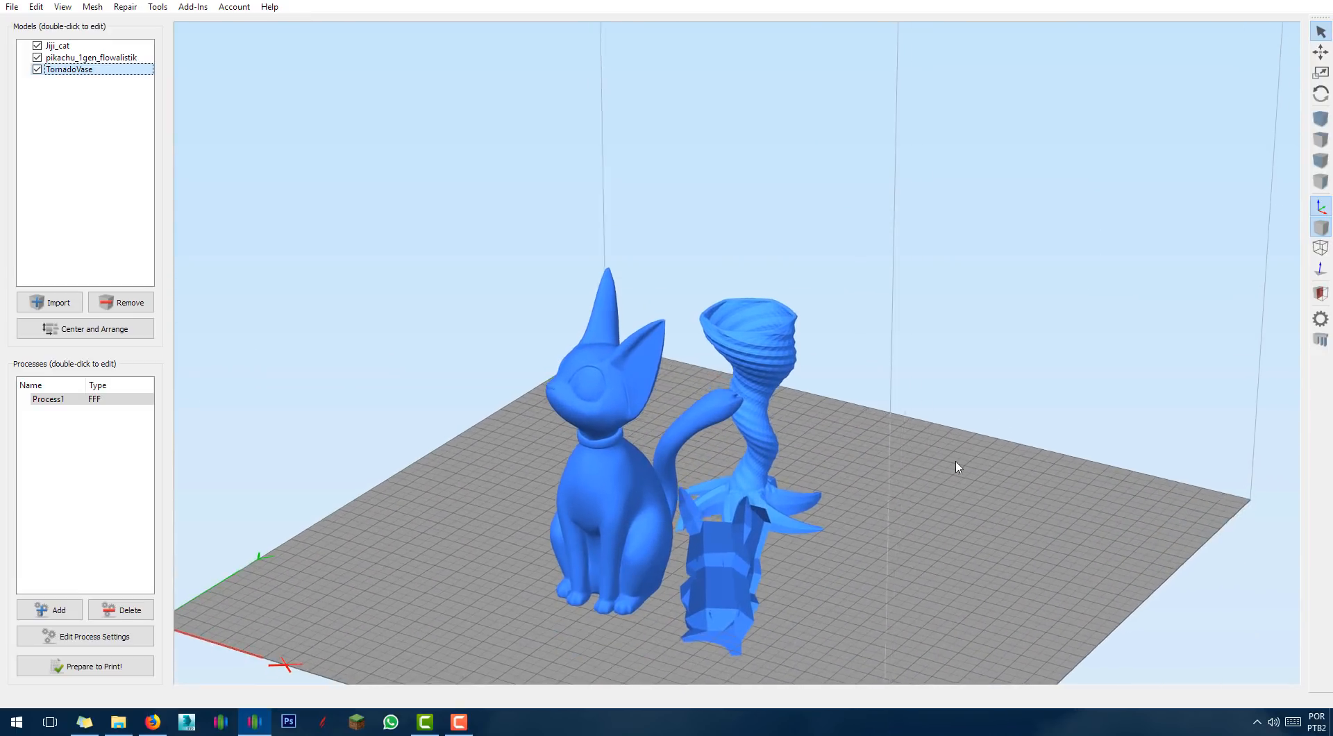
{"action": "left_click_drag", "start_coordinate": [957, 466], "coordinate": [803, 507]}
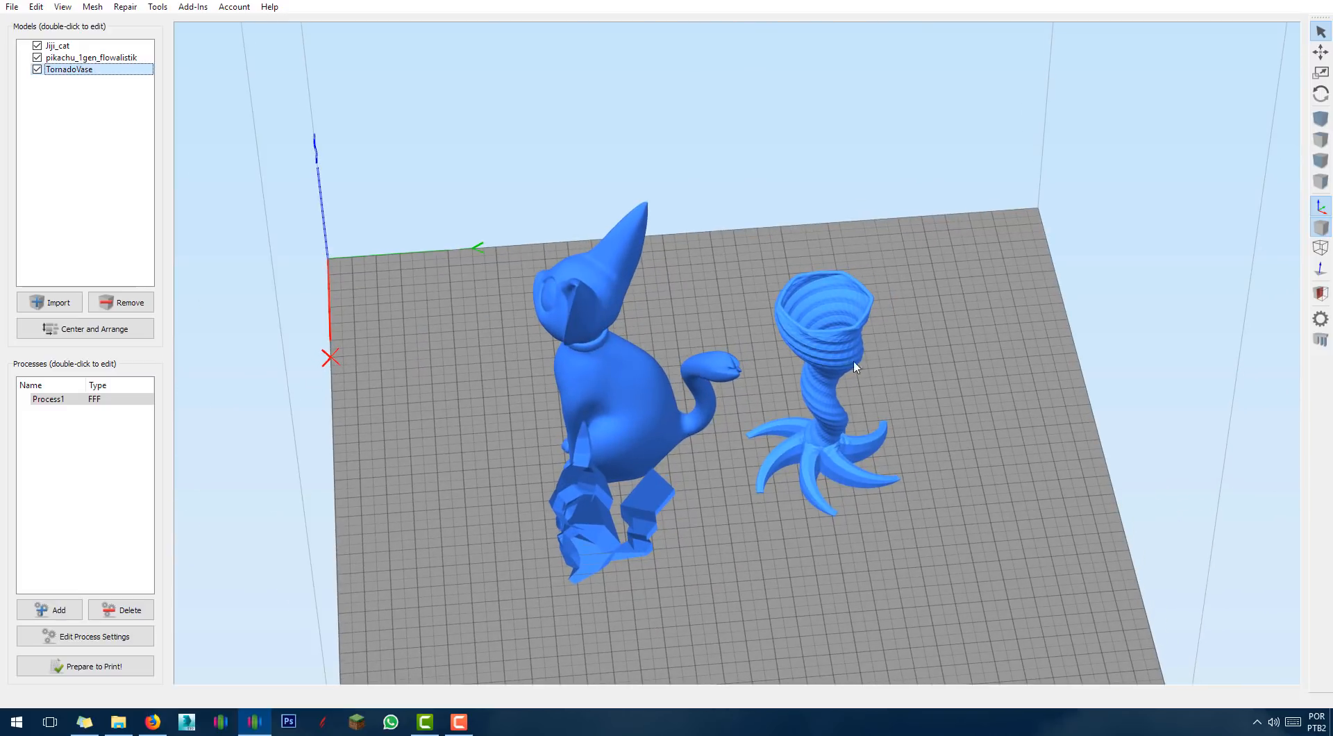
Orbit and zoom around the cat, Pikachu and vase to inspect them from several angles.
{"action": "scroll", "coordinate": [937, 461], "scroll_direction": "up", "scroll_amount": 5}
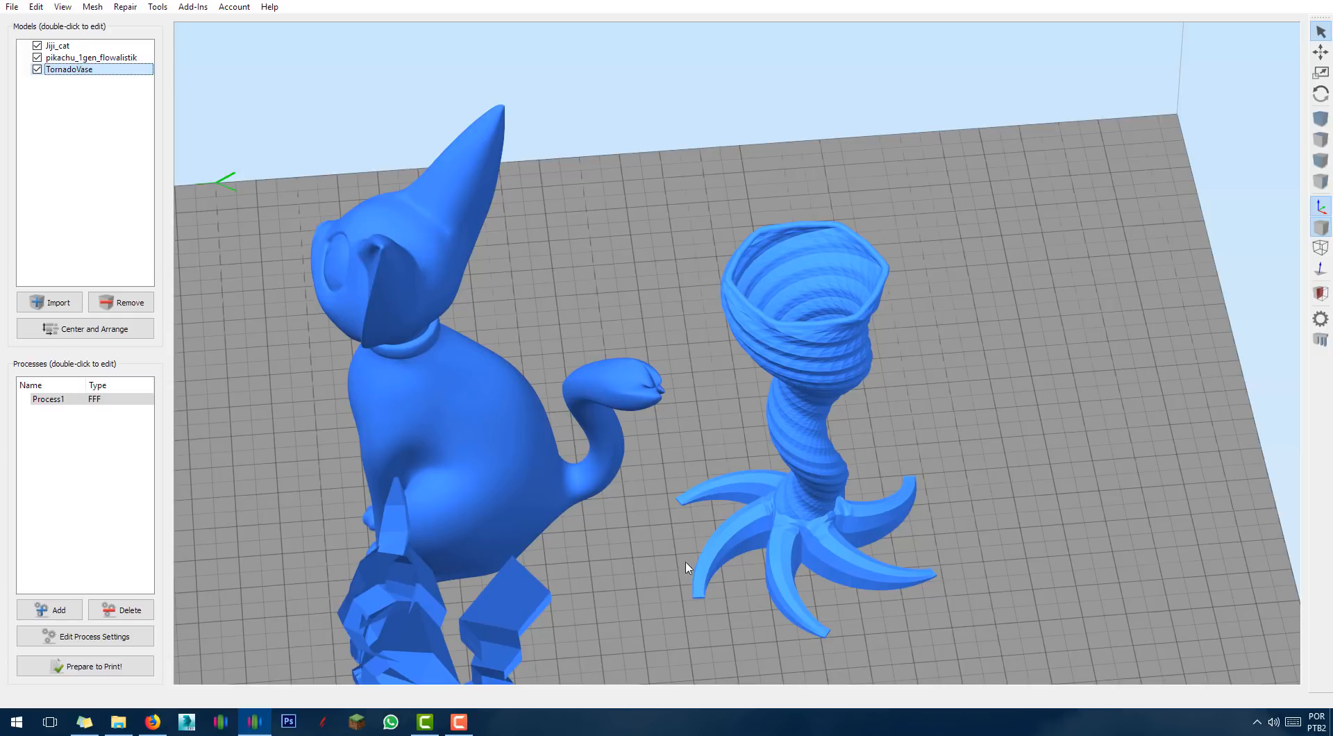
{"action": "scroll", "coordinate": [707, 475], "scroll_direction": "up", "scroll_amount": 4}
{"action": "left_click_drag", "start_coordinate": [724, 533], "coordinate": [961, 301]}
{"action": "left_click_drag", "start_coordinate": [891, 492], "coordinate": [1047, 525]}
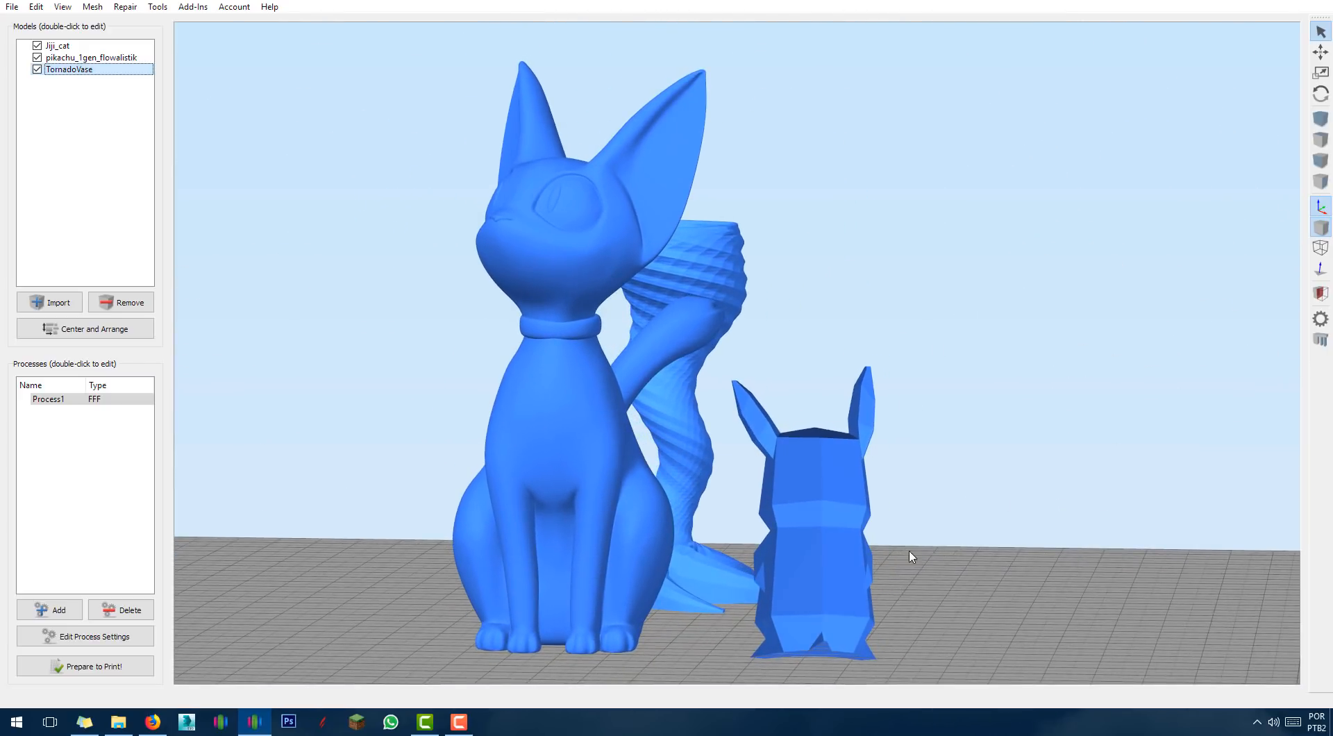
{"action": "left_click_drag", "start_coordinate": [886, 551], "coordinate": [950, 525]}
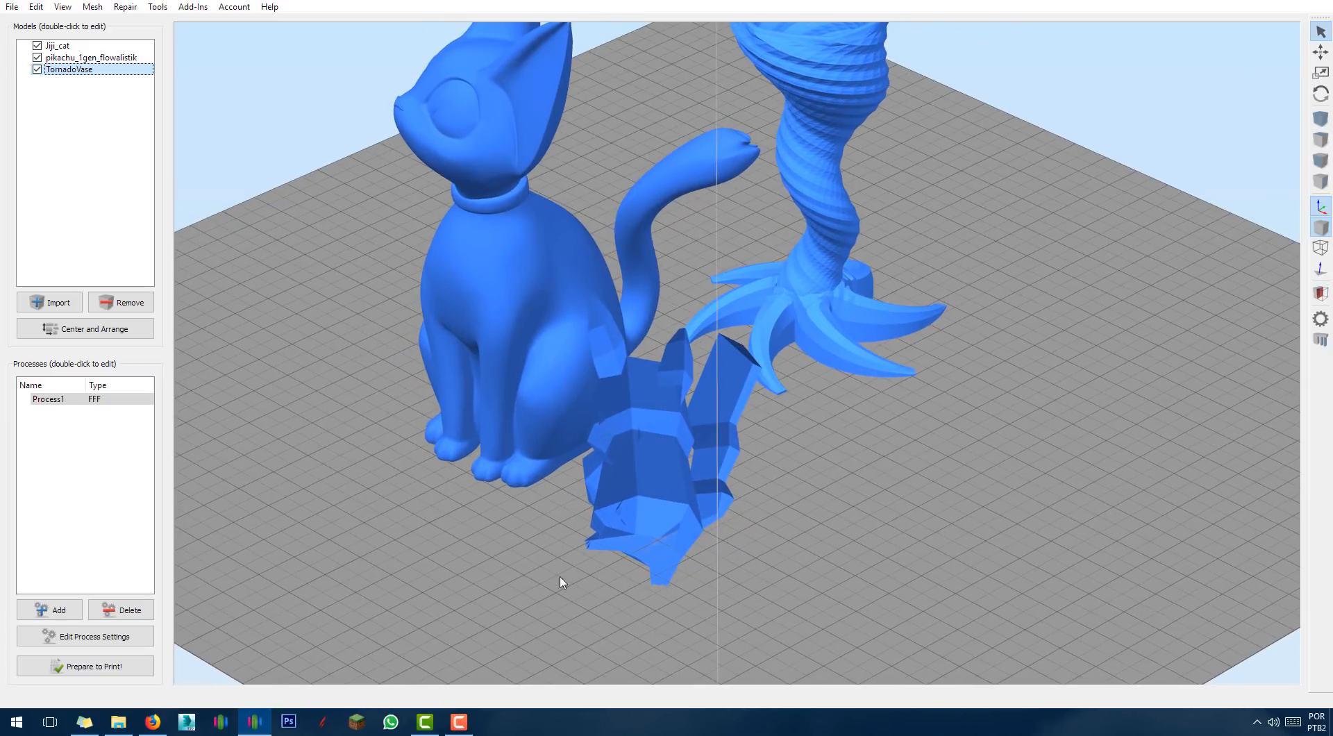
{"action": "right_click_drag", "start_coordinate": [336, 474], "coordinate": [457, 611]}
{"action": "left_click_drag", "start_coordinate": [425, 558], "coordinate": [688, 406]}
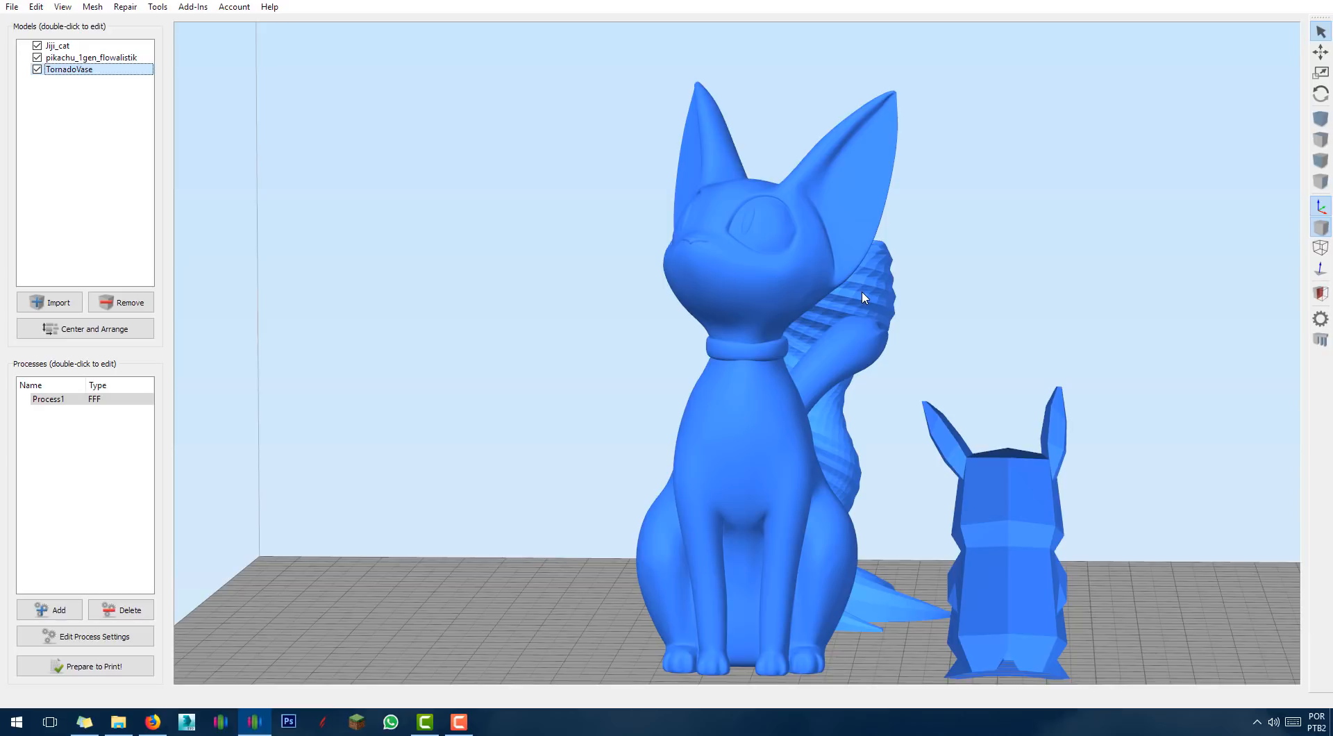
{"action": "left_click_drag", "start_coordinate": [962, 243], "coordinate": [775, 341]}
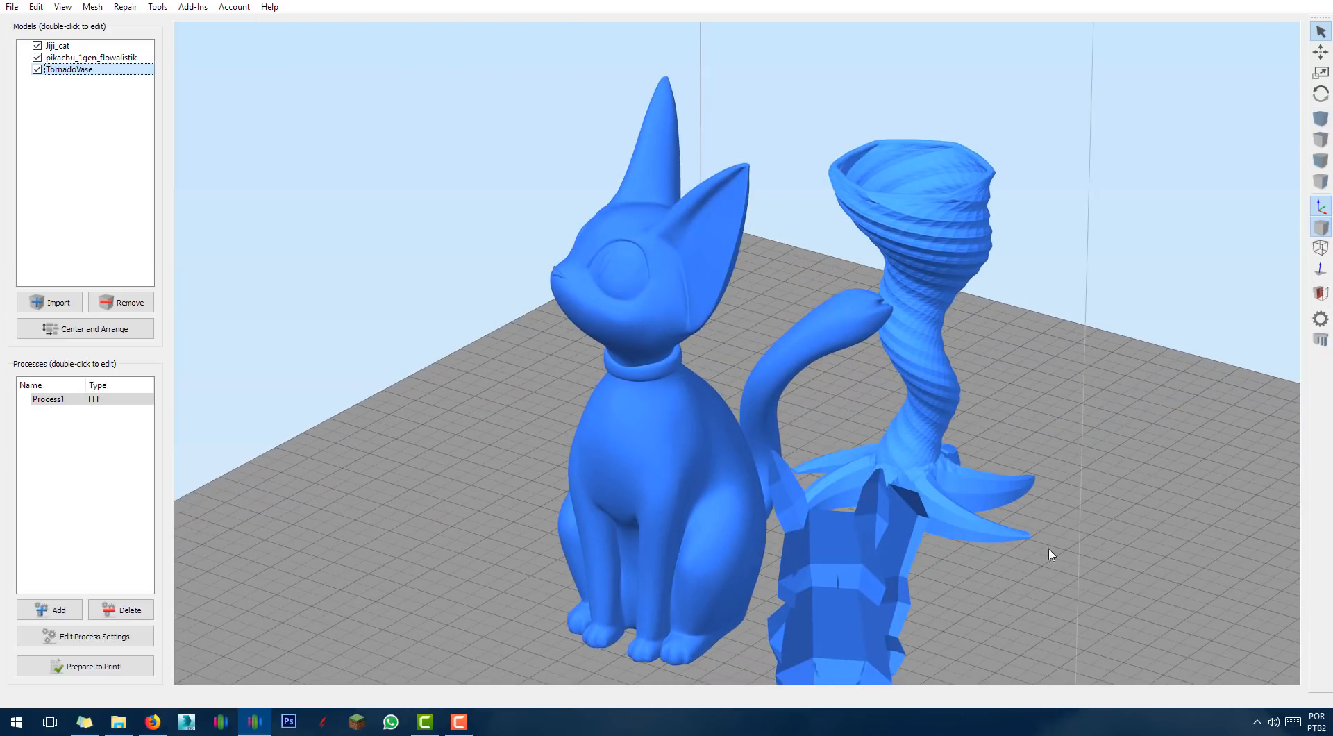
{"action": "left_click_drag", "start_coordinate": [1048, 553], "coordinate": [1009, 571]}
{"action": "scroll", "coordinate": [1008, 571], "scroll_direction": "up", "scroll_amount": 2}
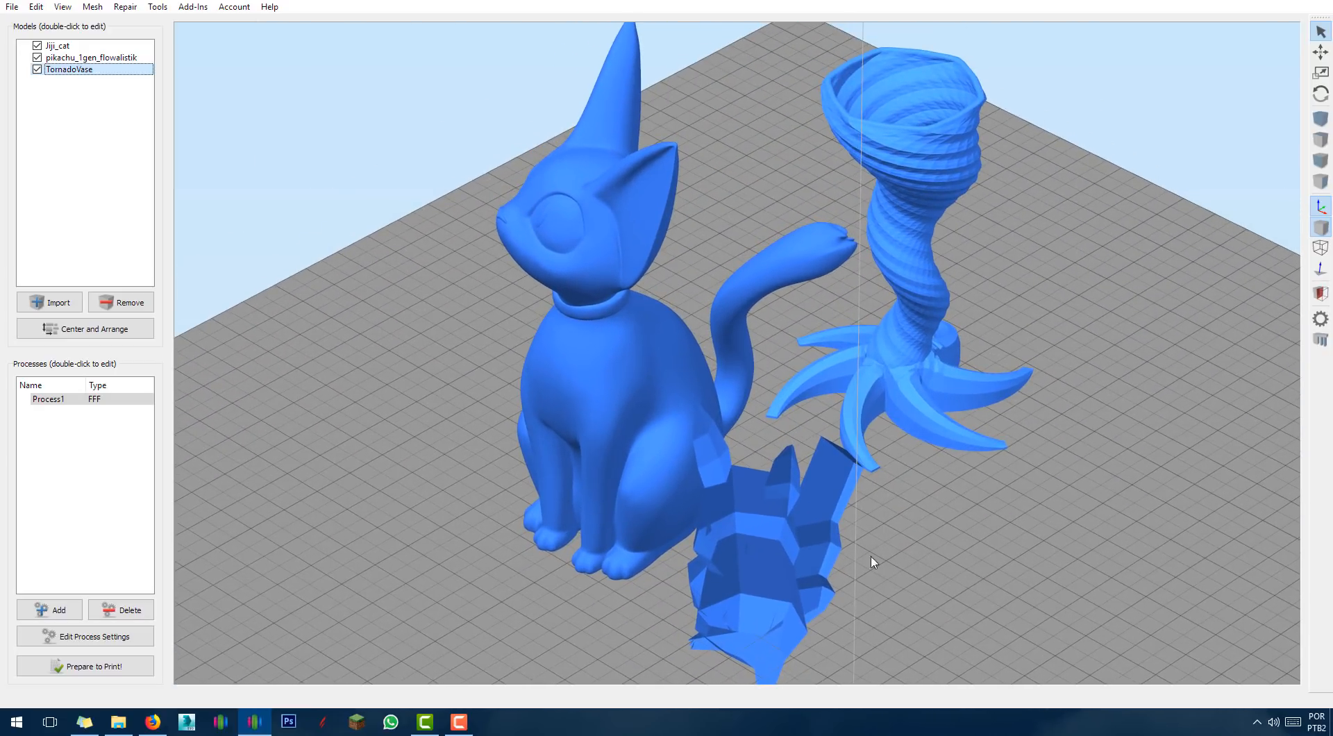
Slice the three models and look over Pikachu's toolpaths in the preview.
{"action": "left_click", "coordinate": [85, 666]}
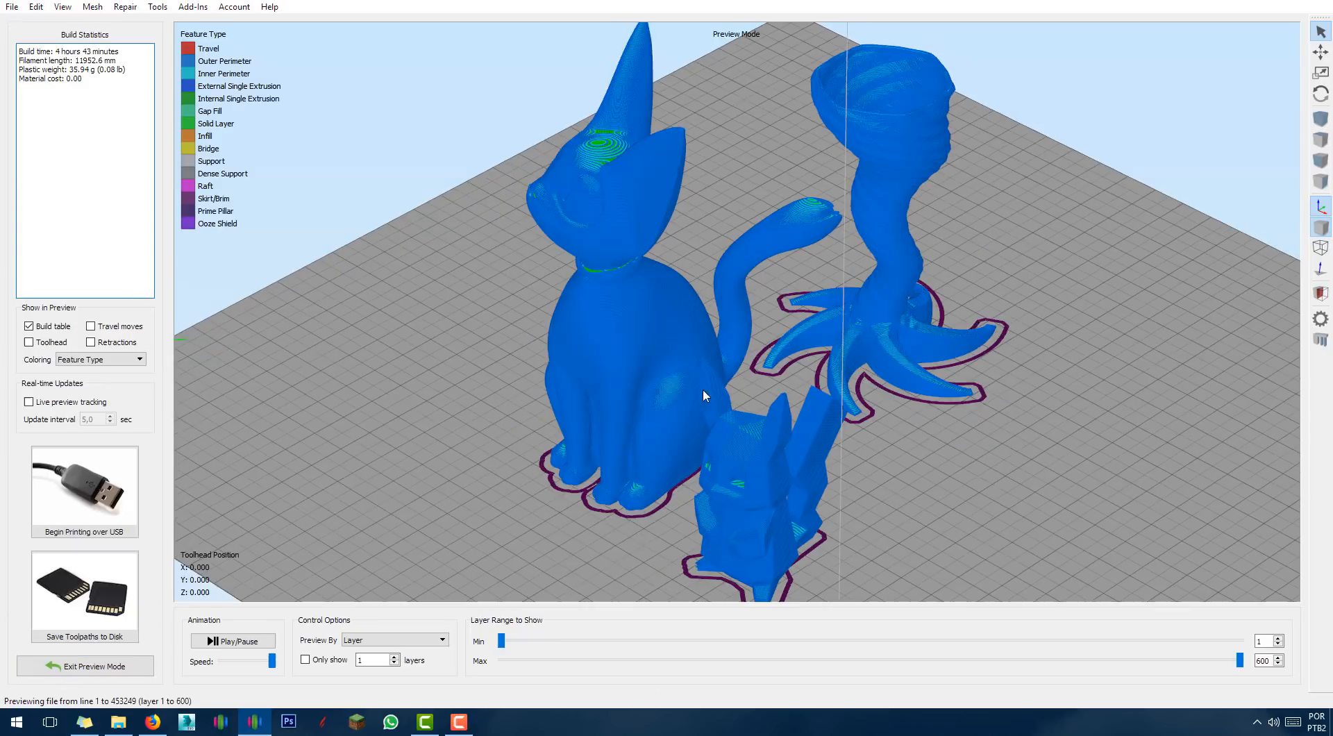
{"action": "scroll", "coordinate": [1000, 391], "scroll_direction": "up", "scroll_amount": 5}
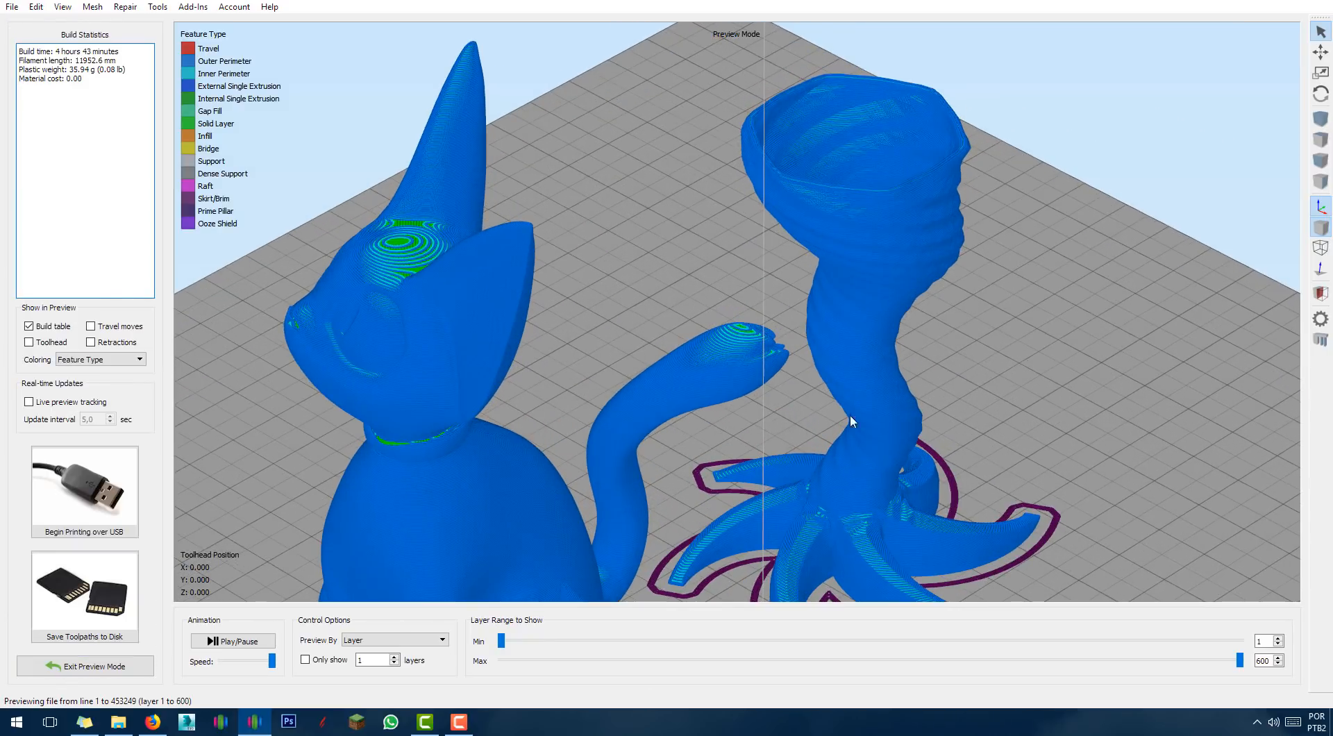
{"action": "scroll", "coordinate": [1166, 361], "scroll_direction": "up", "scroll_amount": 1}
{"action": "middle_click_drag", "start_coordinate": [1166, 361], "coordinate": [1179, 324]}
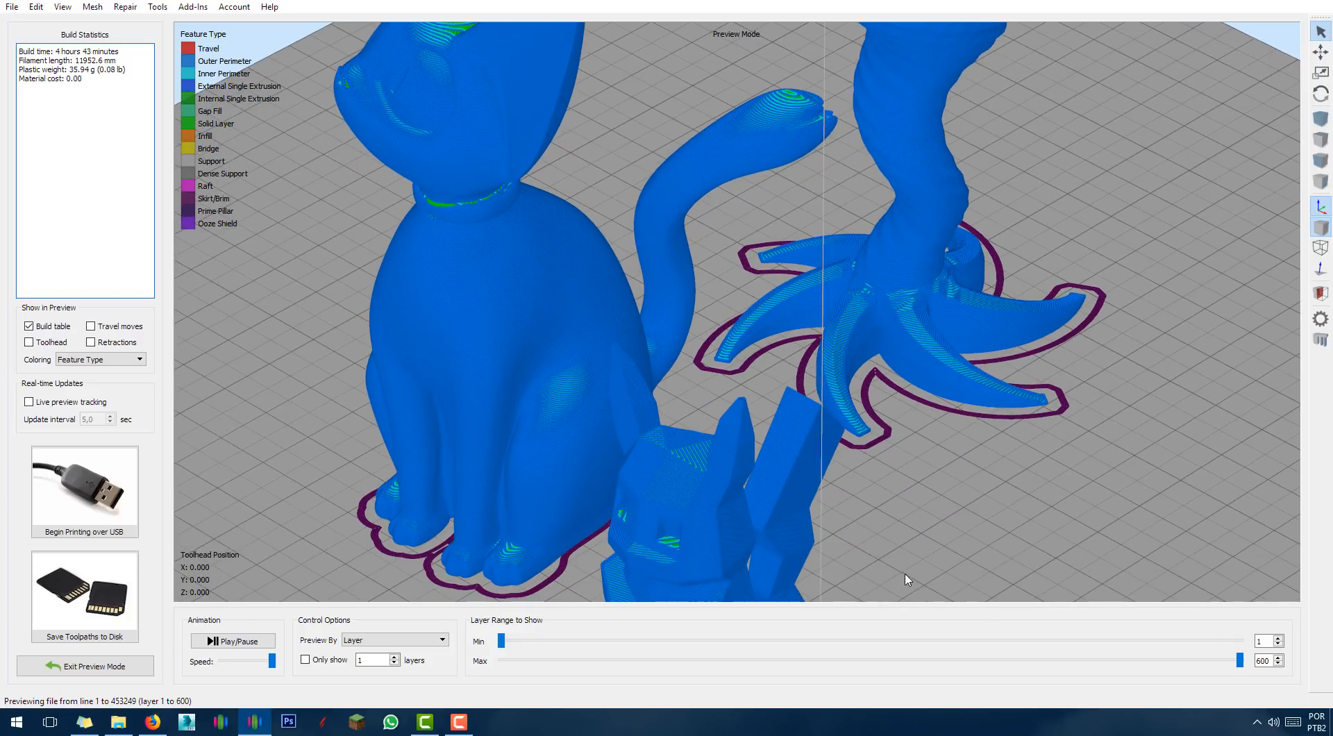
{"action": "middle_click_drag", "start_coordinate": [904, 575], "coordinate": [961, 399]}
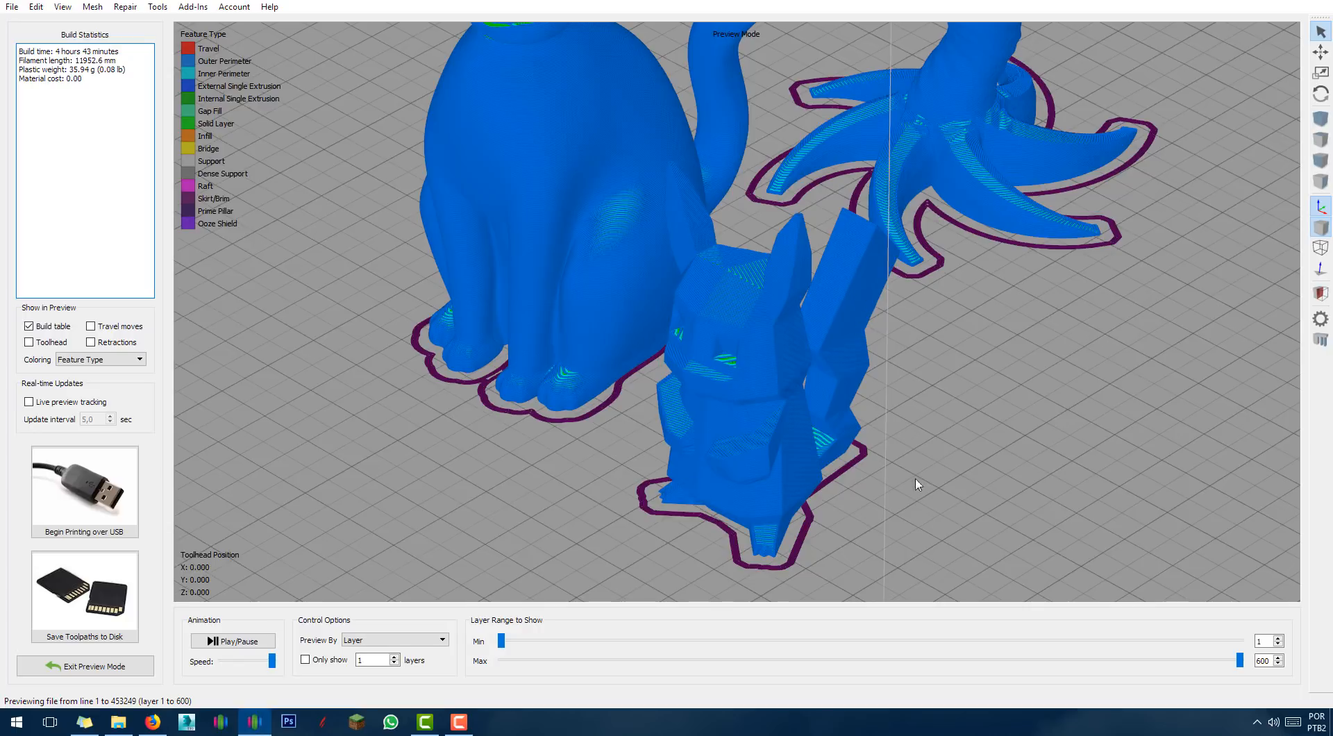
{"action": "left_click_drag", "start_coordinate": [915, 477], "coordinate": [964, 395]}
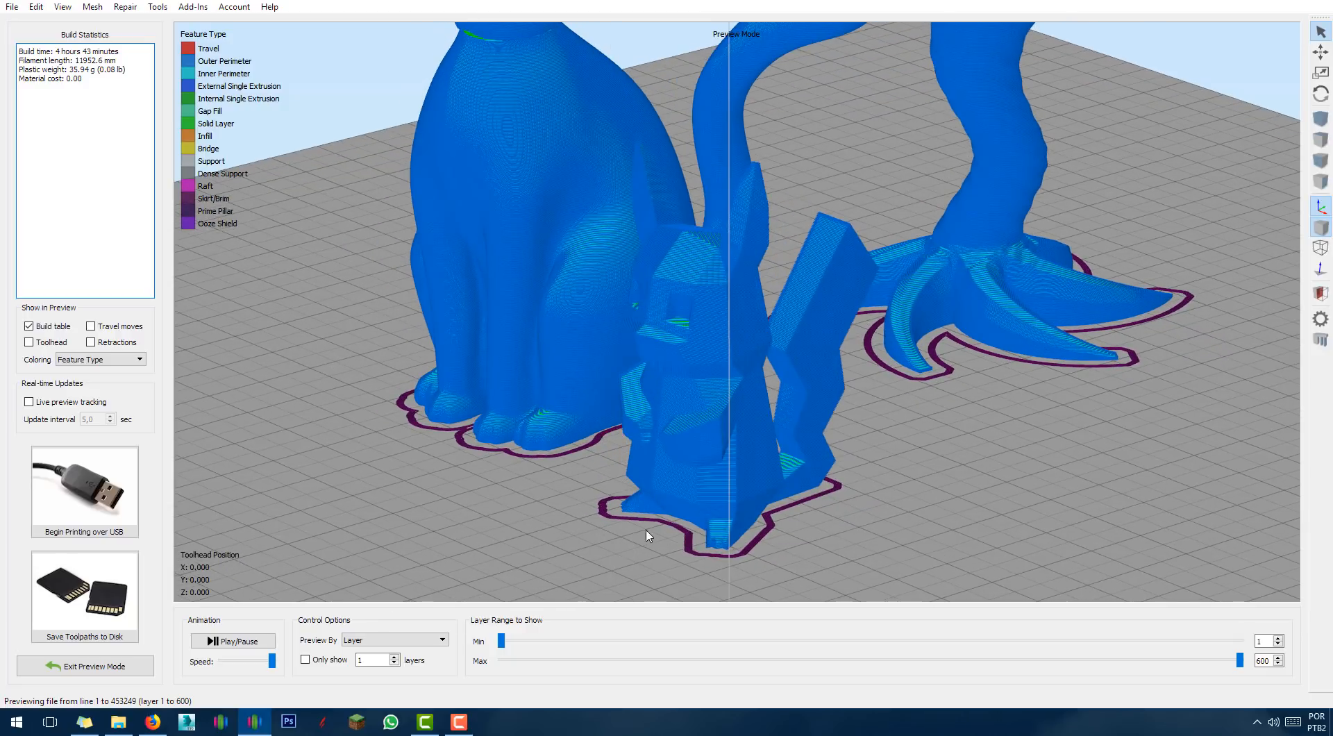
{"action": "scroll", "coordinate": [607, 534], "scroll_direction": "down", "scroll_amount": 4}
Inspect the cat's toolpaths and limit the displayed layers to 1 through 332.
{"action": "middle_click_drag", "start_coordinate": [536, 465], "coordinate": [572, 552]}
{"action": "middle_click_drag", "start_coordinate": [527, 418], "coordinate": [569, 518]}
{"action": "scroll", "coordinate": [521, 366], "scroll_direction": "up", "scroll_amount": 6}
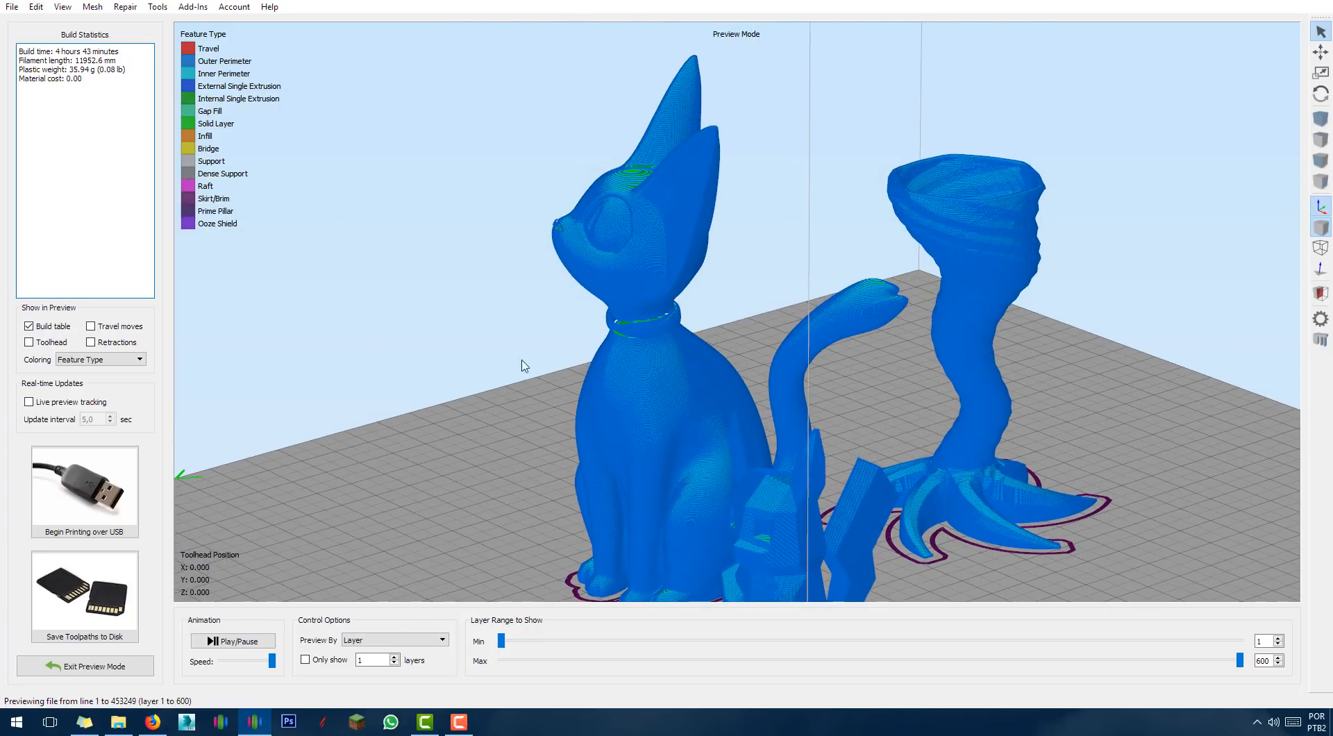
{"action": "scroll", "coordinate": [777, 298], "scroll_direction": "down", "scroll_amount": 2}
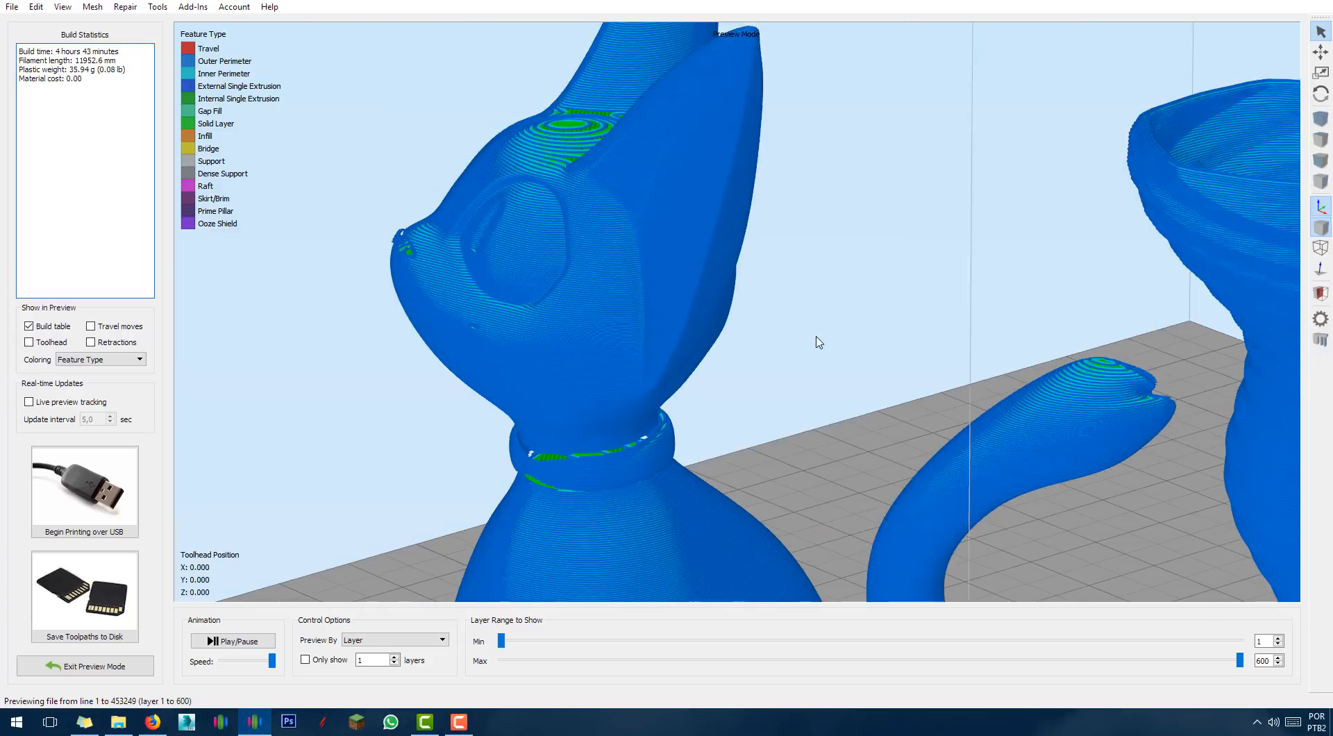
{"action": "scroll", "coordinate": [688, 346], "scroll_direction": "up", "scroll_amount": 4}
{"action": "scroll", "coordinate": [575, 297], "scroll_direction": "up", "scroll_amount": 3}
{"action": "scroll", "coordinate": [559, 286], "scroll_direction": "up", "scroll_amount": 1}
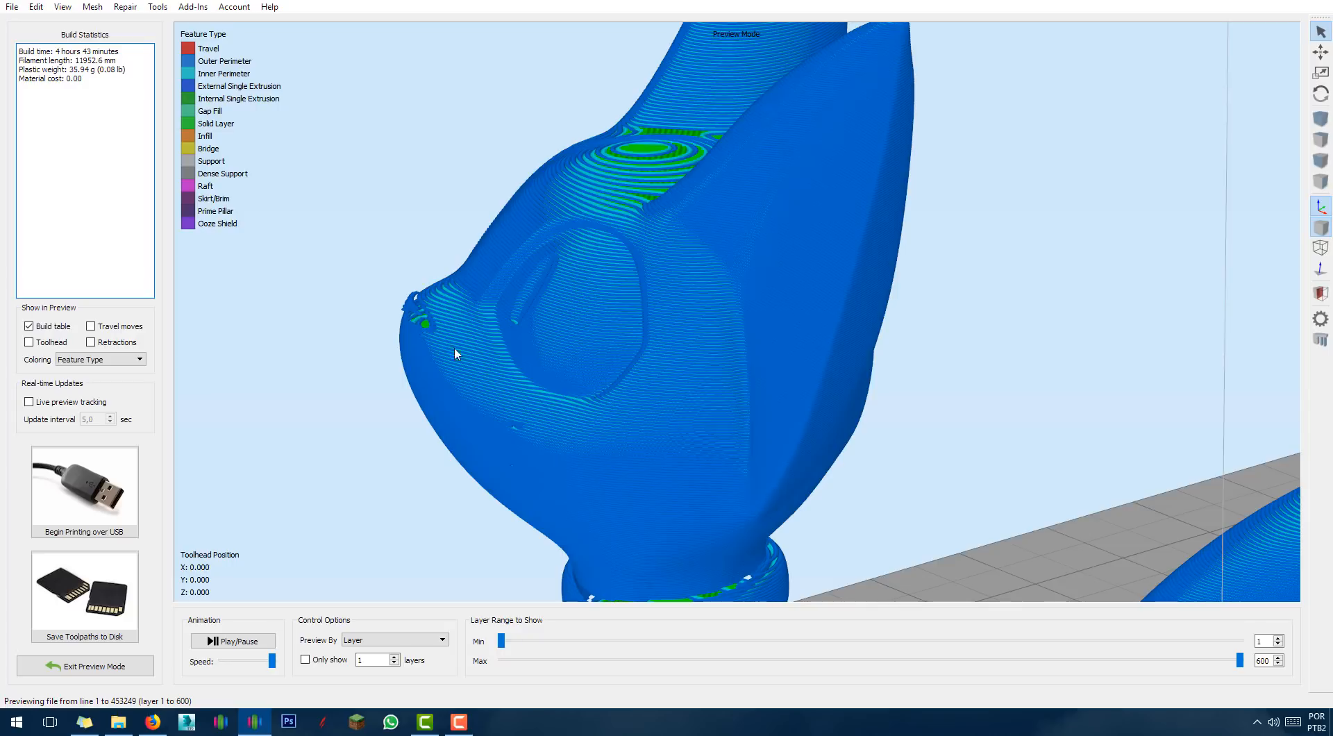
{"action": "right_click_drag", "start_coordinate": [1035, 479], "coordinate": [1041, 450]}
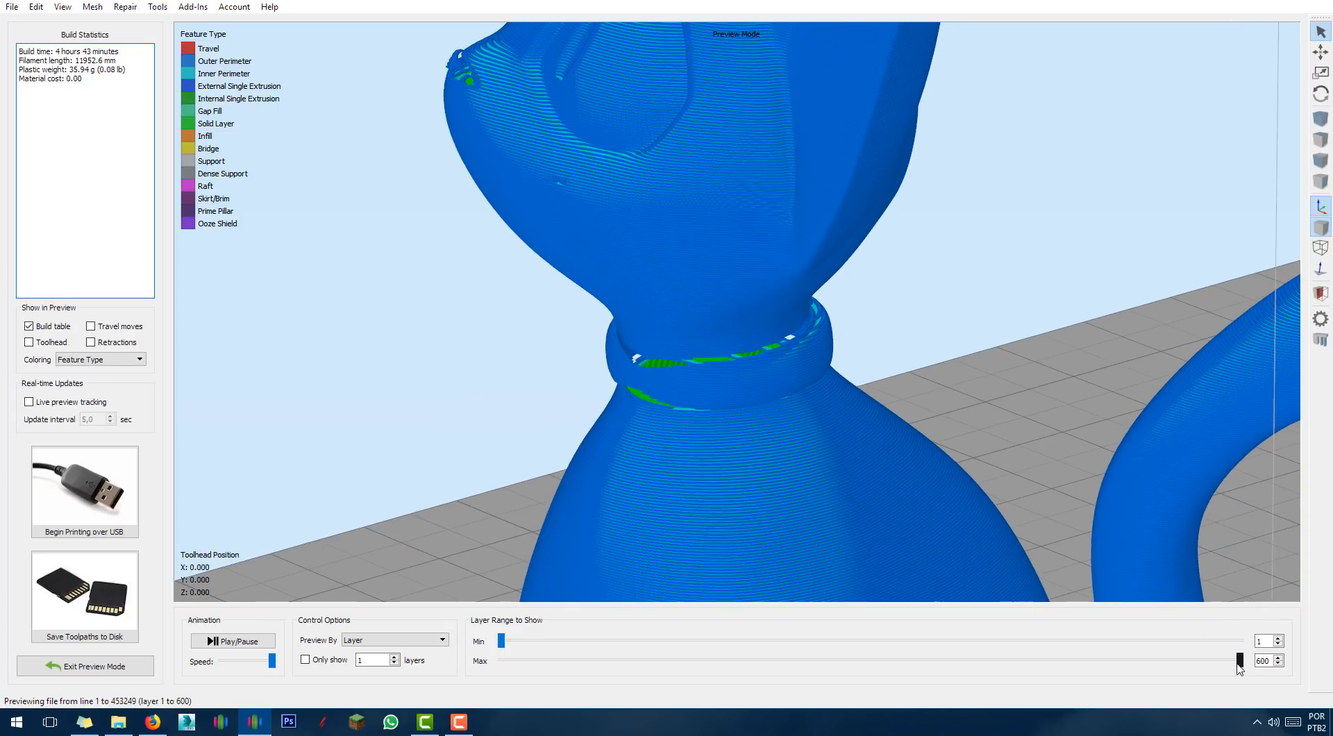
{"action": "left_click_drag", "start_coordinate": [1241, 661], "coordinate": [1002, 669]}
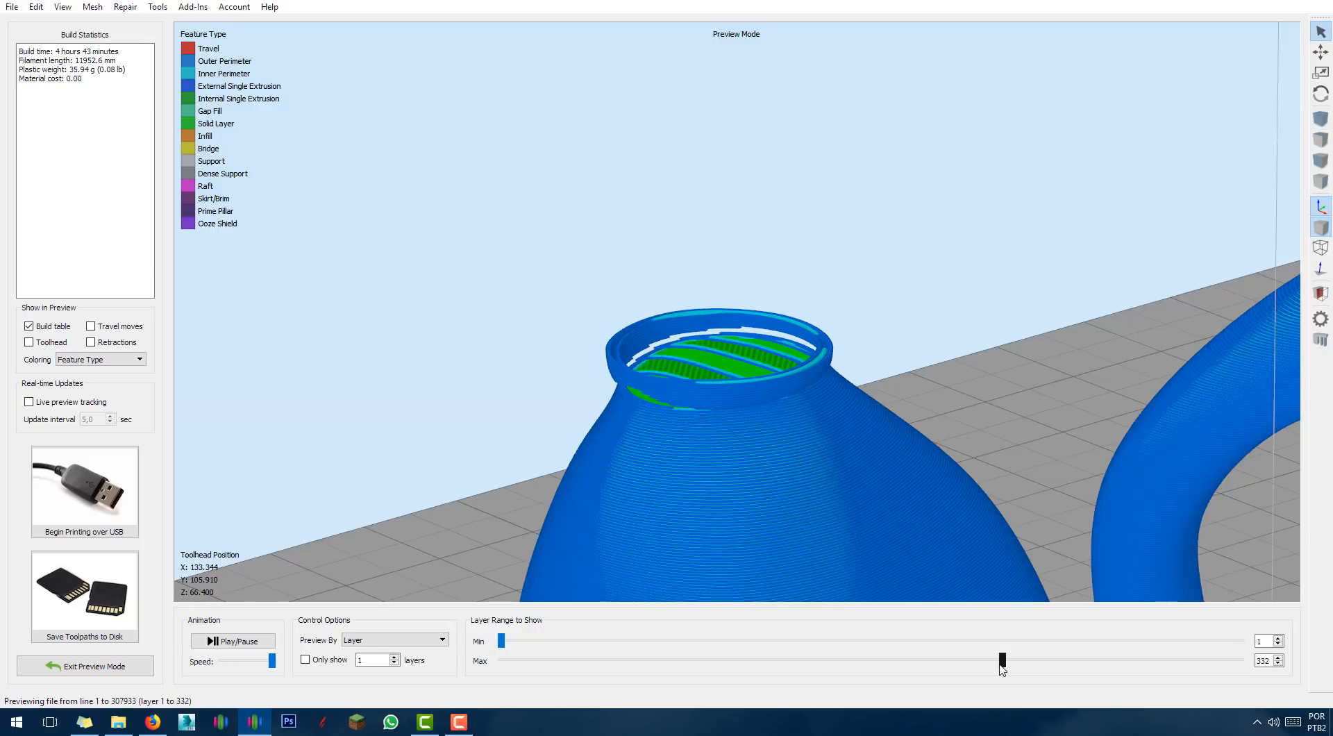
{"action": "double_click", "coordinate": [442, 473]}
Exit the toolpath preview and orbit around the cat, Pikachu and vase on the plate.
{"action": "left_click", "coordinate": [82, 666]}
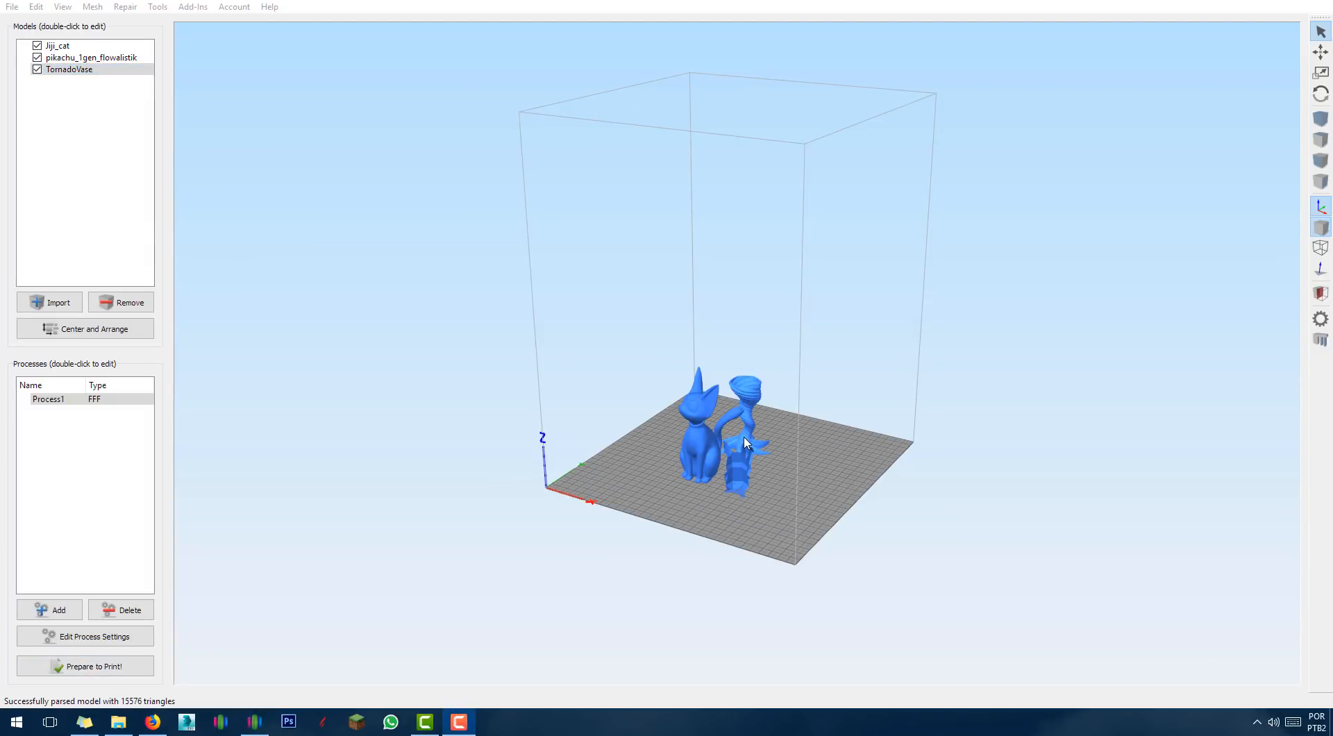
{"action": "left_click_drag", "start_coordinate": [861, 503], "coordinate": [835, 529]}
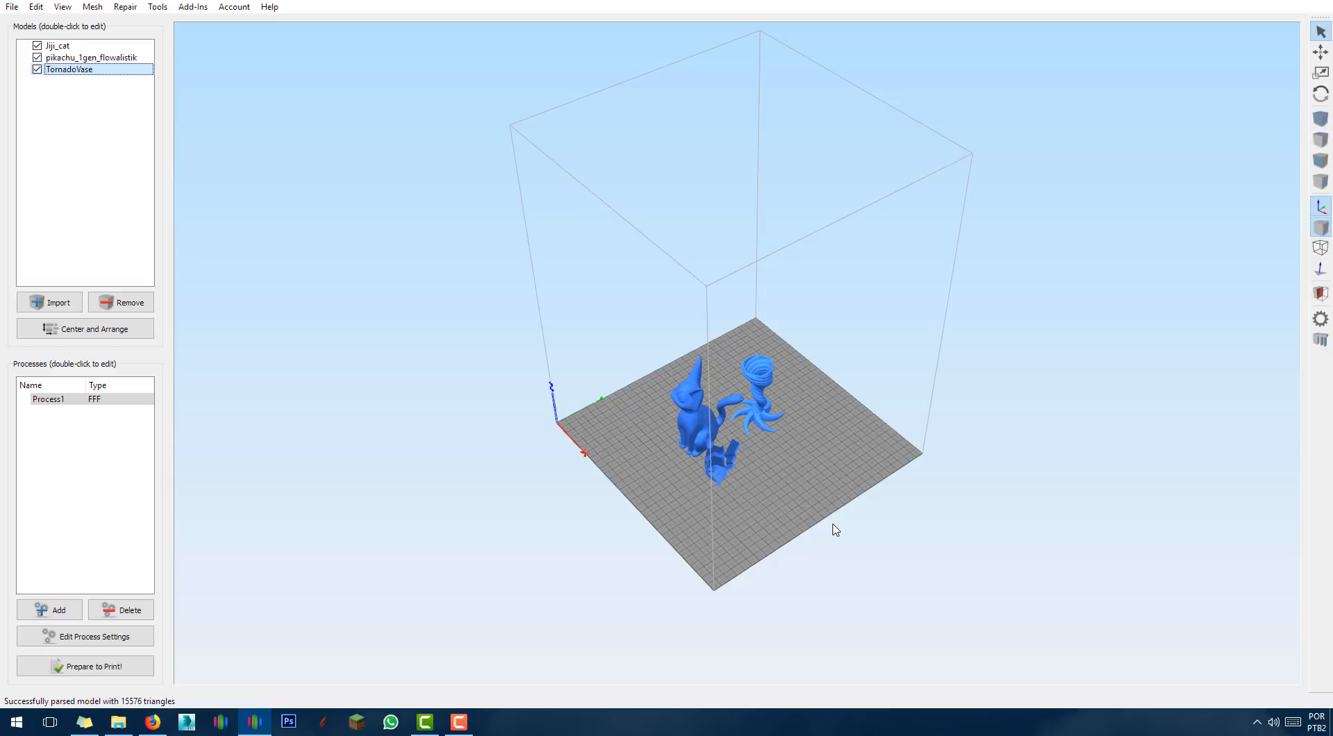
{"action": "left_click_drag", "start_coordinate": [809, 542], "coordinate": [819, 539]}
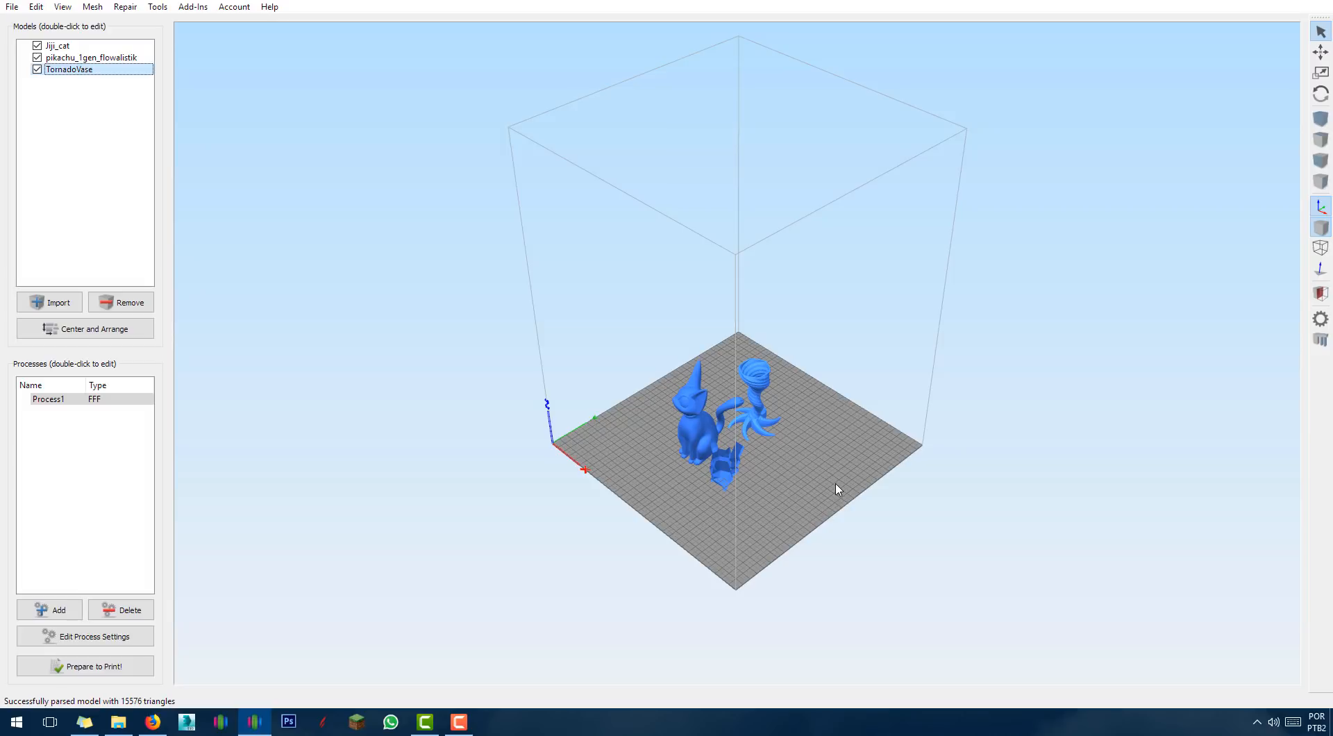
{"action": "left_click_drag", "start_coordinate": [780, 527], "coordinate": [752, 533]}
{"action": "scroll", "coordinate": [756, 534], "scroll_direction": "up", "scroll_amount": 3}
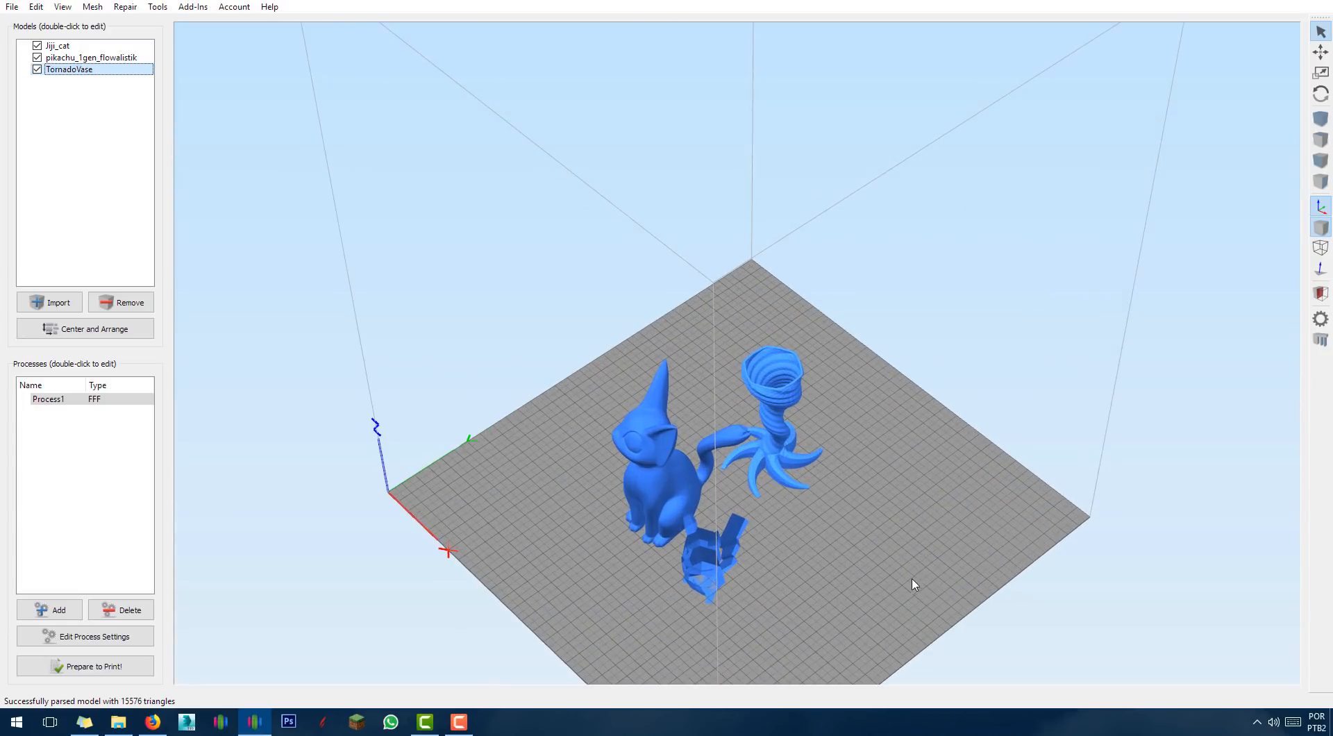
{"action": "left_click_drag", "start_coordinate": [896, 582], "coordinate": [788, 556]}
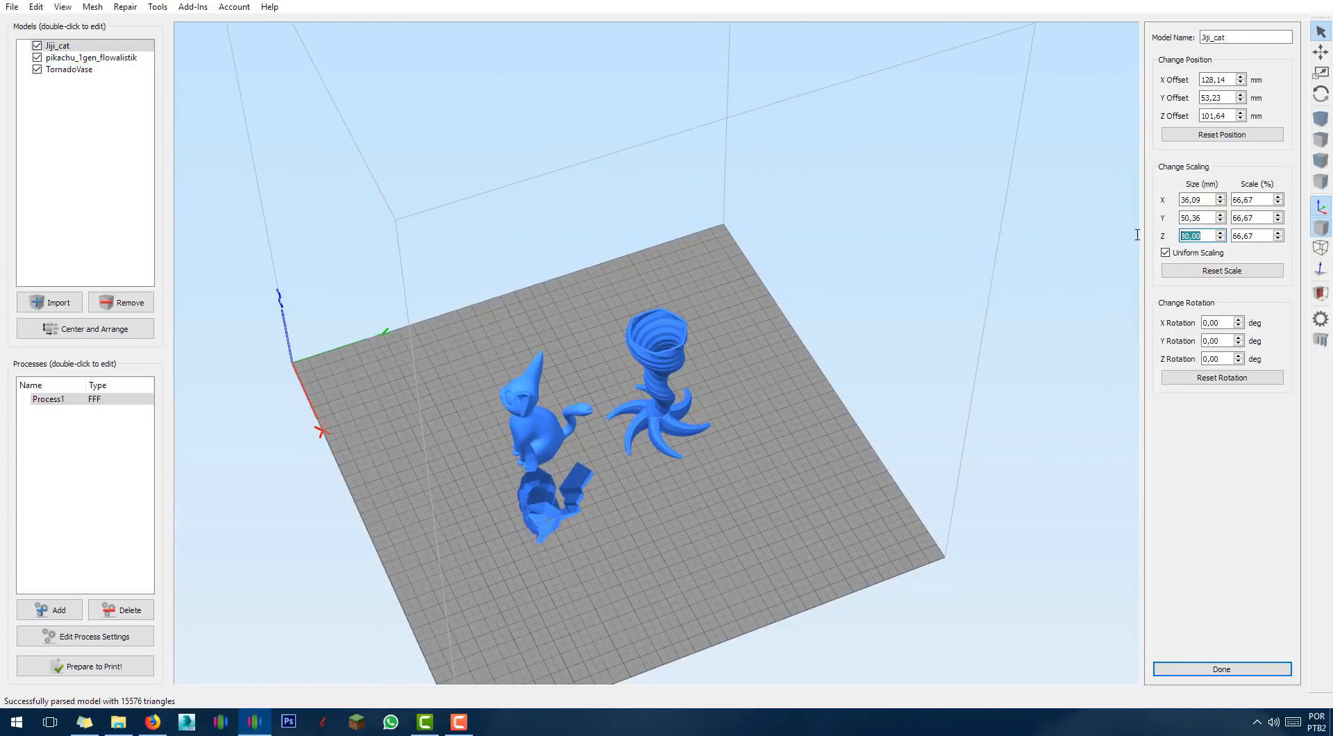
{"action": "left_click_drag", "start_coordinate": [789, 555], "coordinate": [784, 326]}
{"action": "left_click", "coordinate": [784, 323]}
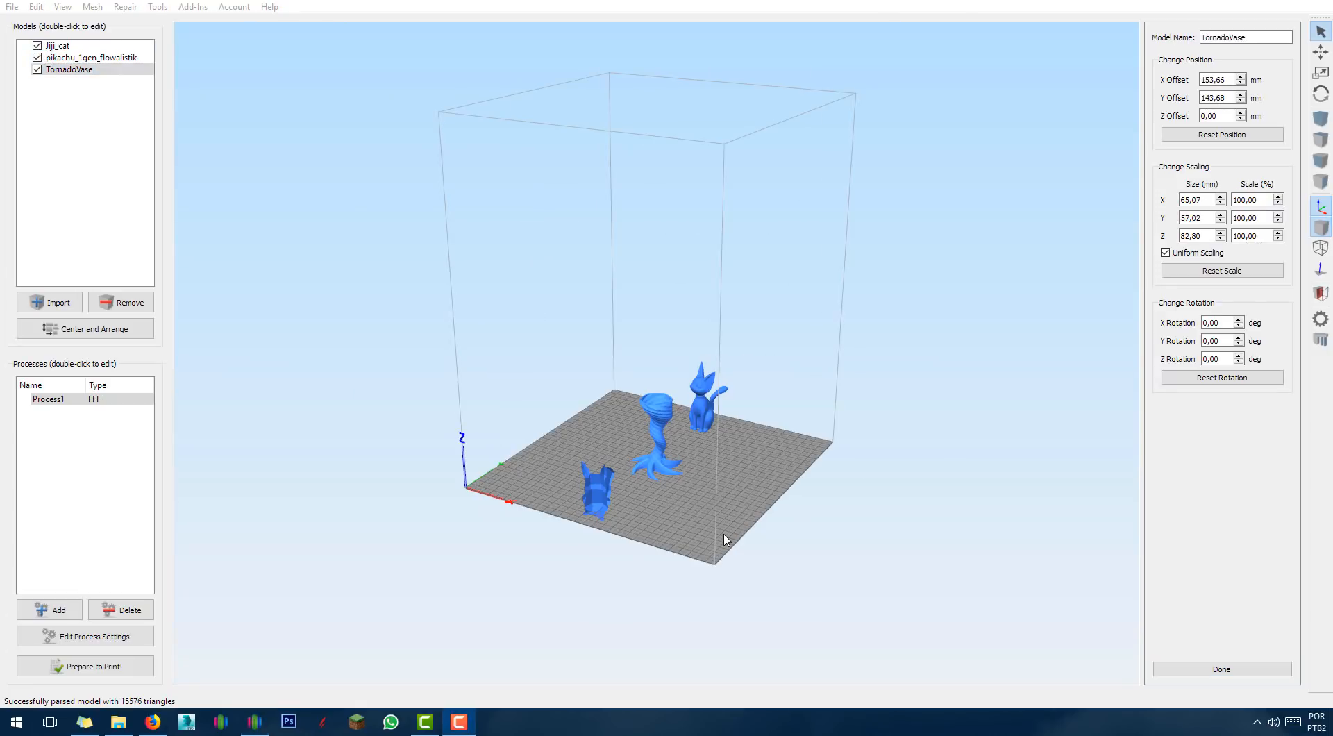
{"action": "mouse_move", "coordinate": [729, 471]}
{"action": "left_mouse_down"}
{"action": "mouse_move", "coordinate": [664, 494]}
{"action": "mouse_move", "coordinate": [735, 470]}
{"action": "left_mouse_up"}
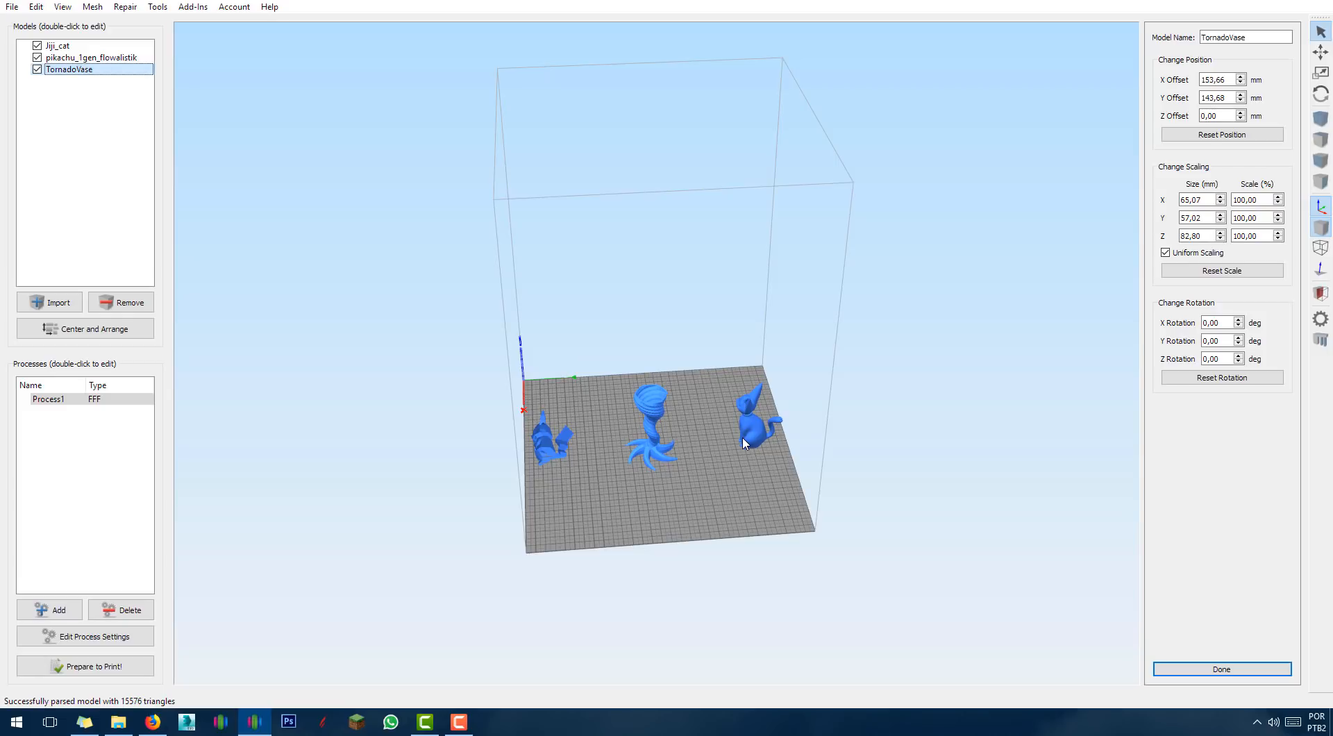
{"action": "left_click_drag", "start_coordinate": [653, 541], "coordinate": [592, 528]}
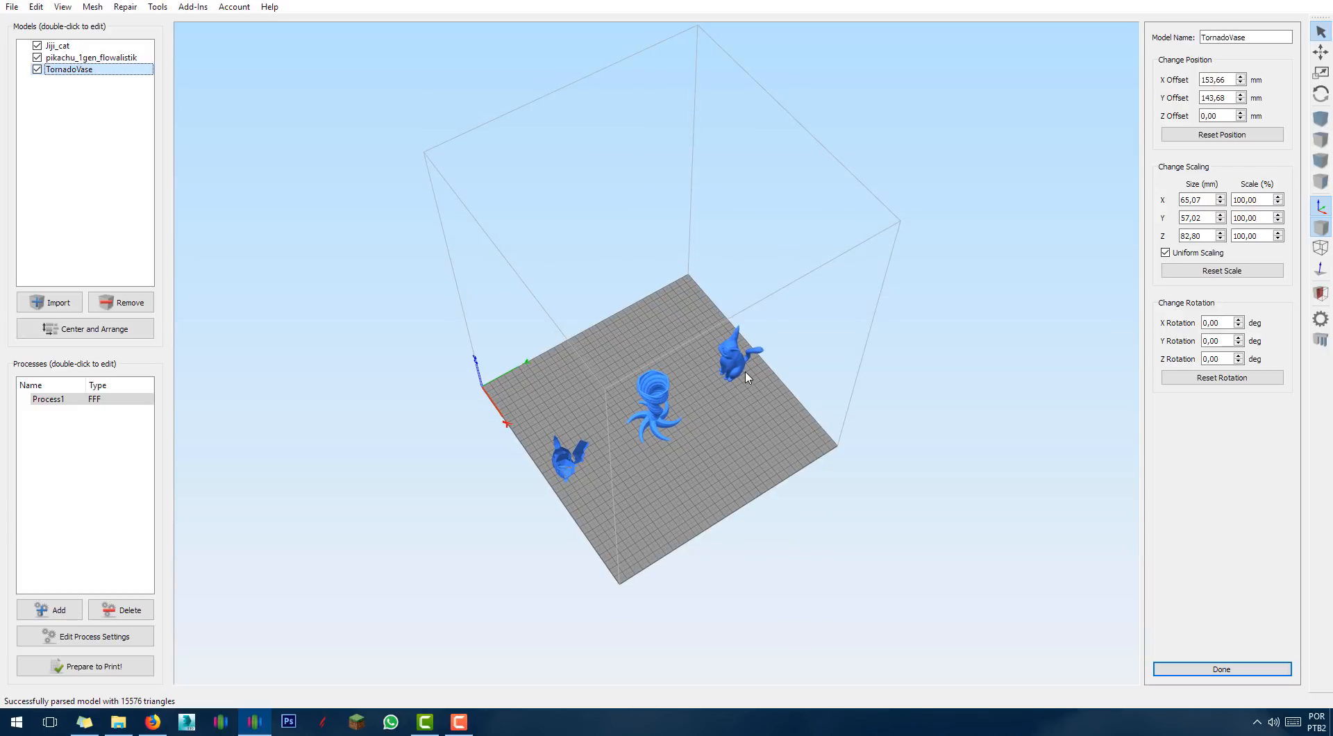
{"action": "left_click_drag", "start_coordinate": [679, 506], "coordinate": [709, 486]}
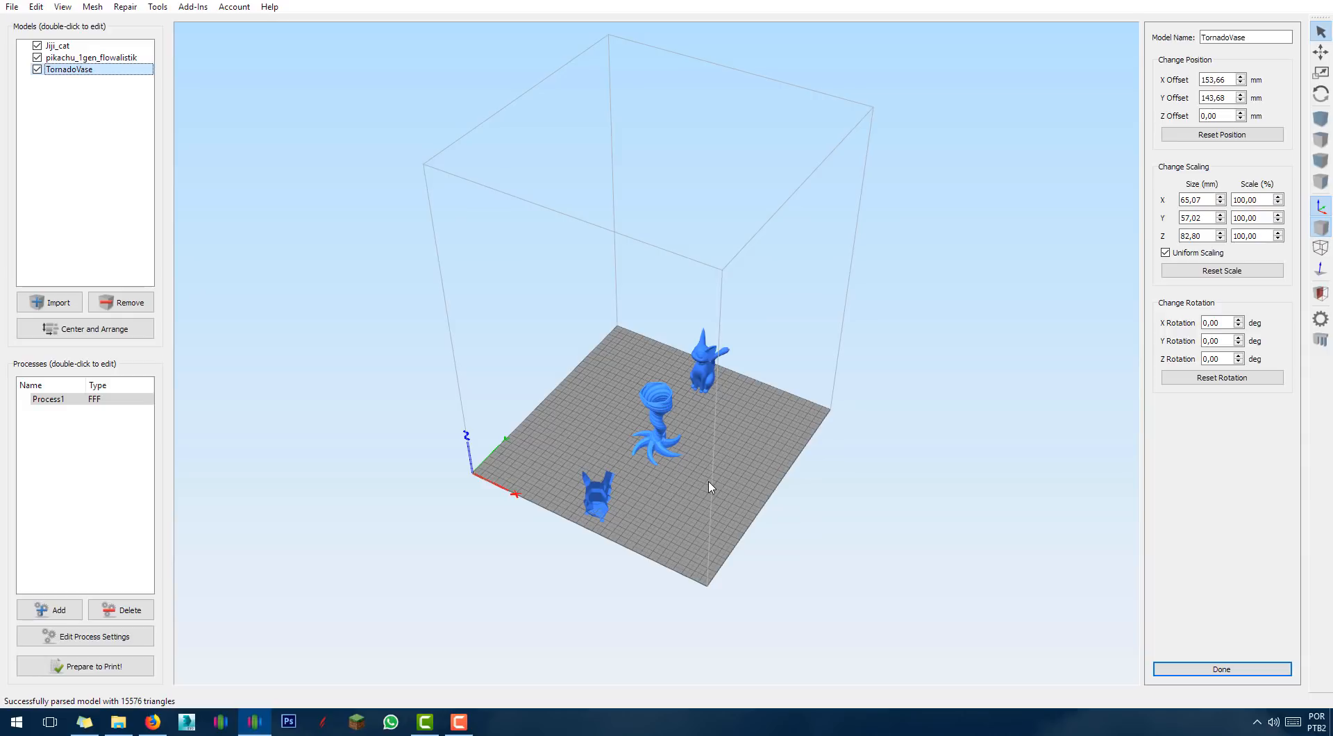
{"action": "left_click_drag", "start_coordinate": [700, 547], "coordinate": [683, 540]}
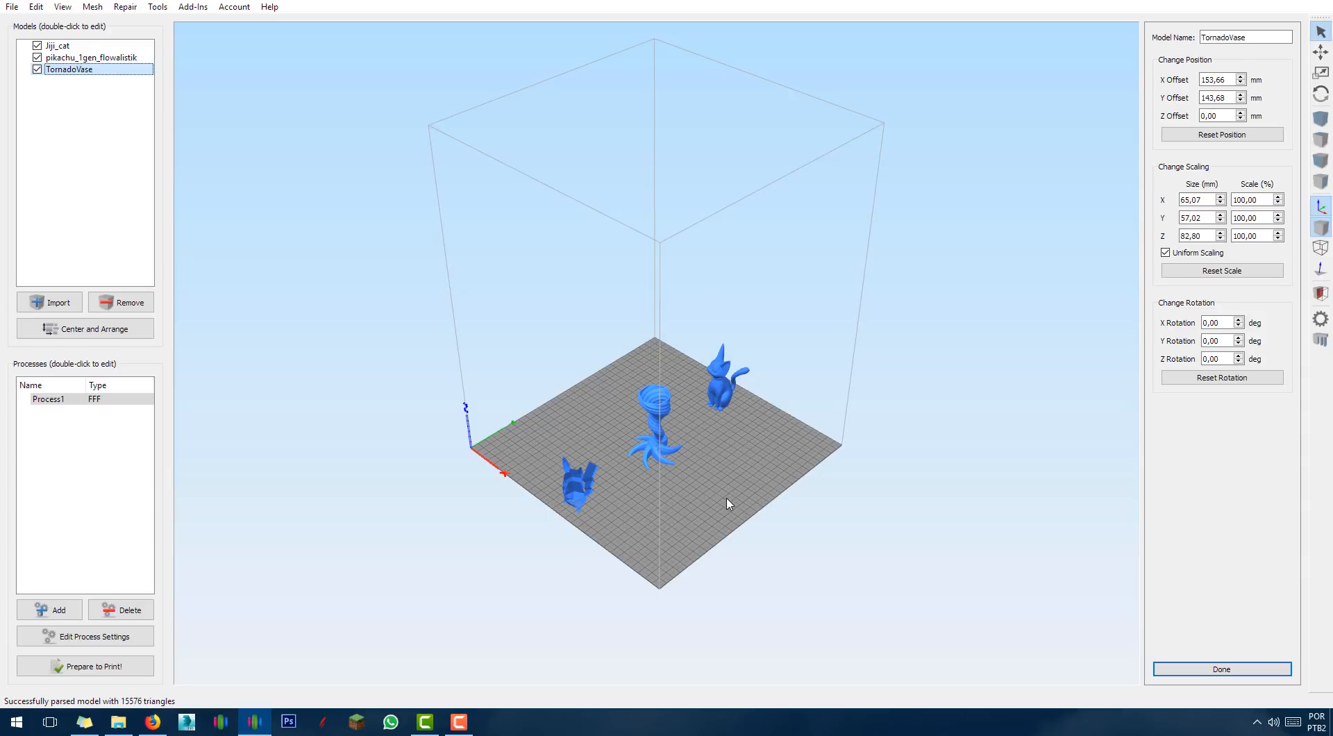
{"action": "mouse_move", "coordinate": [722, 446]}
{"action": "left_mouse_down"}
{"action": "mouse_move", "coordinate": [725, 414]}
{"action": "mouse_move", "coordinate": [734, 433]}
{"action": "left_mouse_up"}
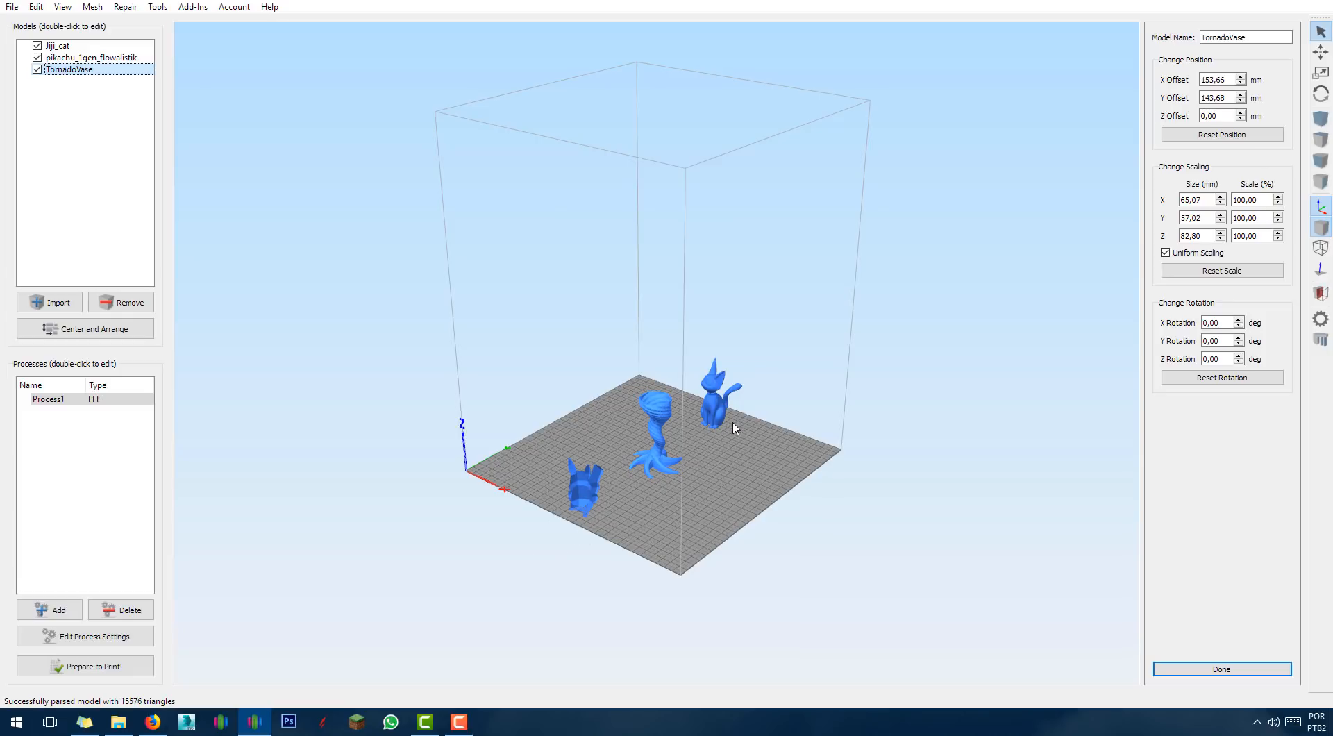
{"action": "mouse_move", "coordinate": [707, 475]}
{"action": "left_mouse_down"}
{"action": "mouse_move", "coordinate": [706, 509]}
{"action": "mouse_move", "coordinate": [715, 500]}
{"action": "left_mouse_up"}
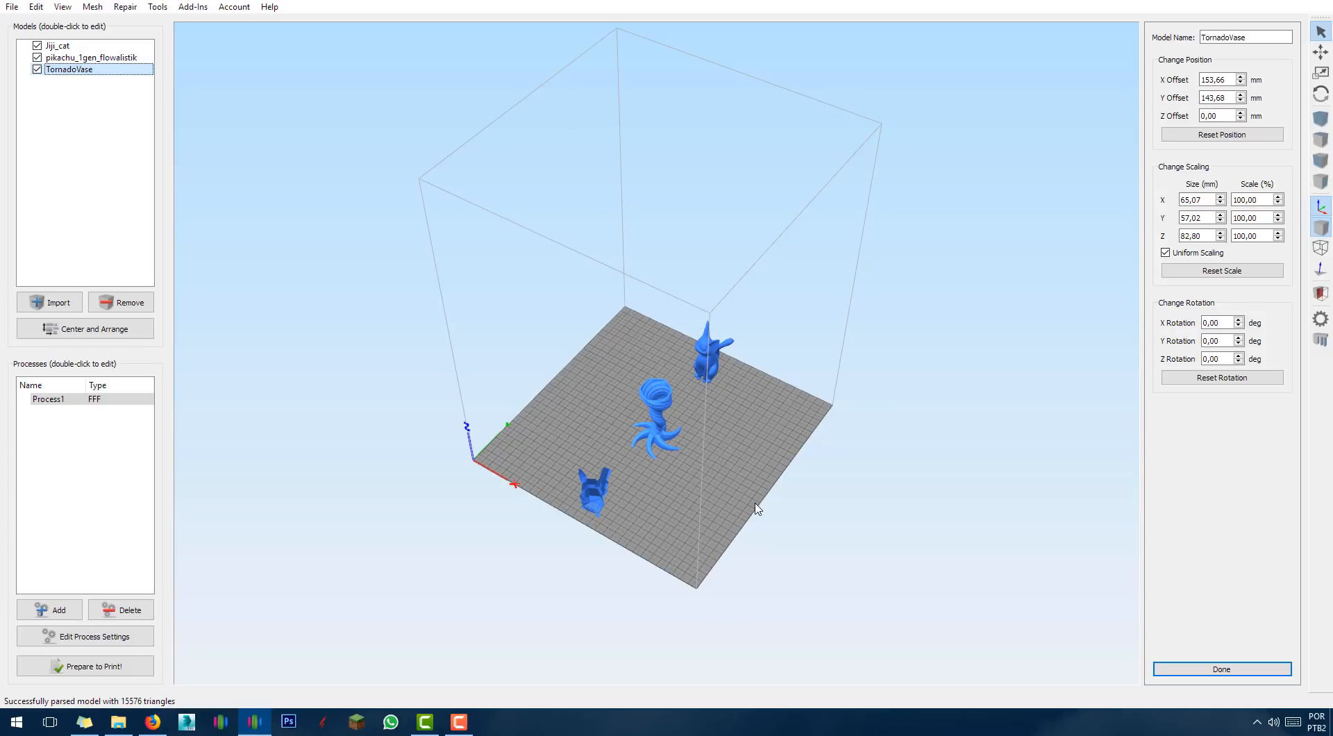
{"action": "left_click_drag", "start_coordinate": [732, 530], "coordinate": [634, 575]}
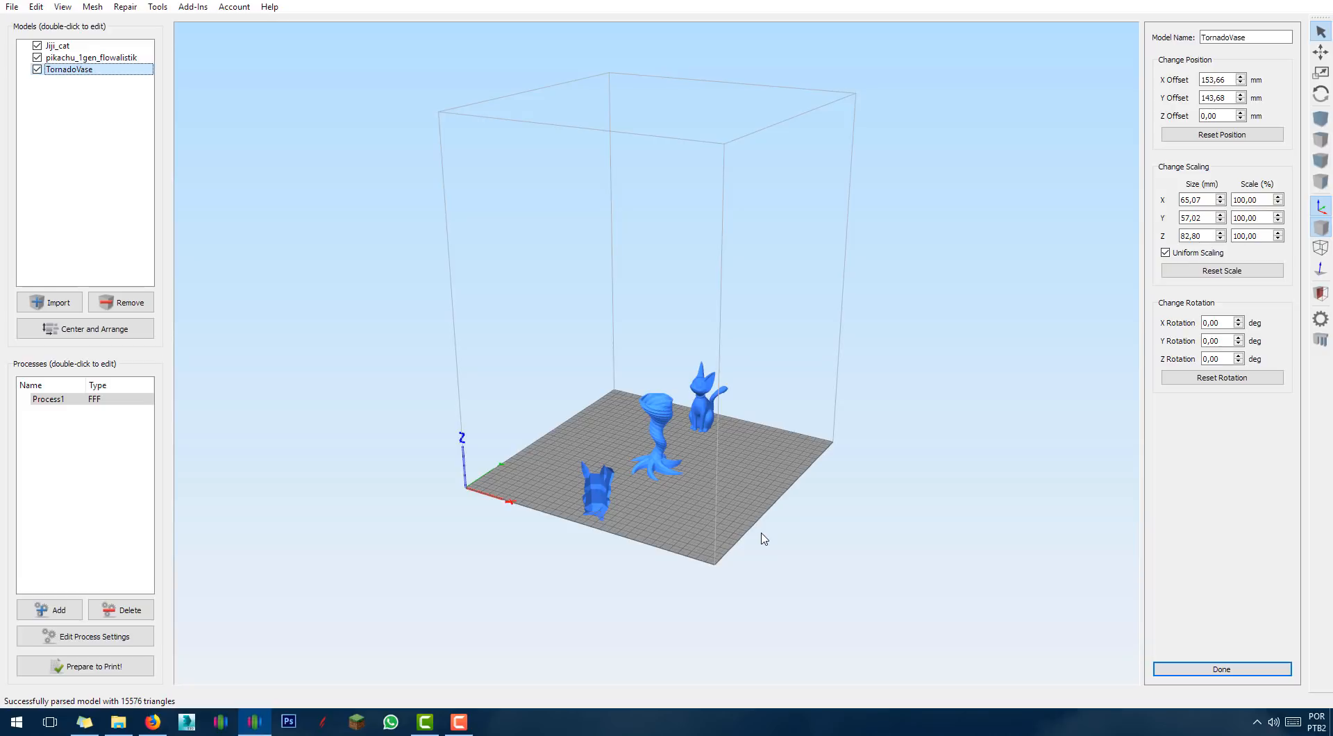
{"action": "left_click_drag", "start_coordinate": [762, 539], "coordinate": [756, 544]}
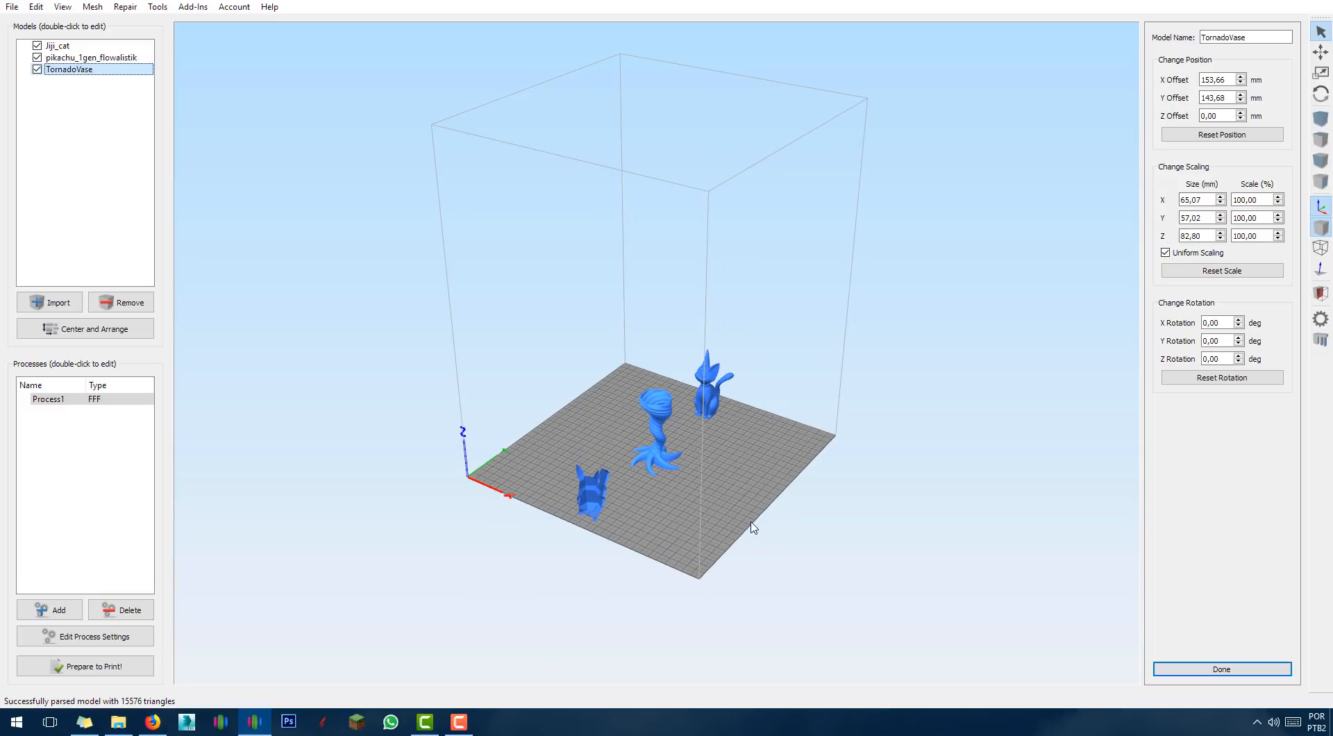
{"action": "scroll", "coordinate": [743, 531], "scroll_direction": "up", "scroll_amount": 5}
{"action": "scroll", "coordinate": [742, 530], "scroll_direction": "up", "scroll_amount": 5}
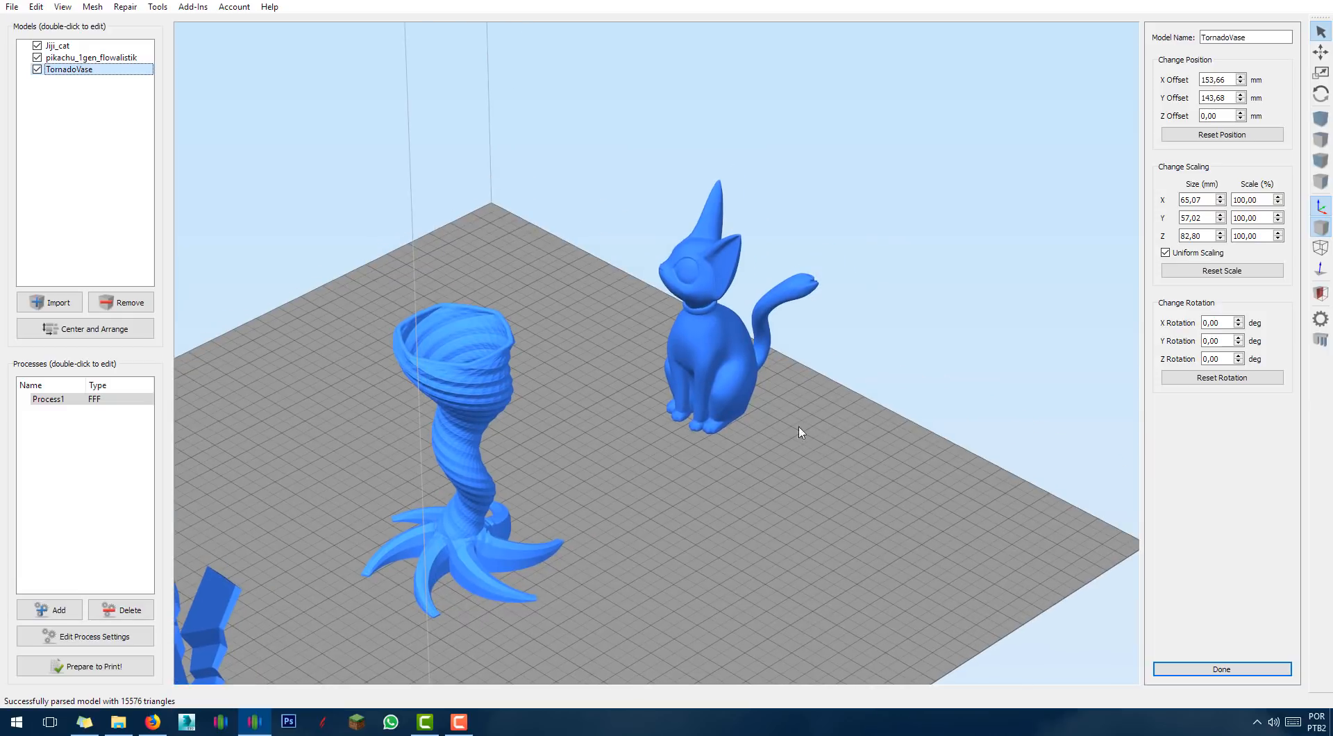
Split Jiji_cat with Separate Connected Surfaces into pieces Jiji_cat through Jiji_cat(5).
{"action": "left_click", "coordinate": [730, 358]}
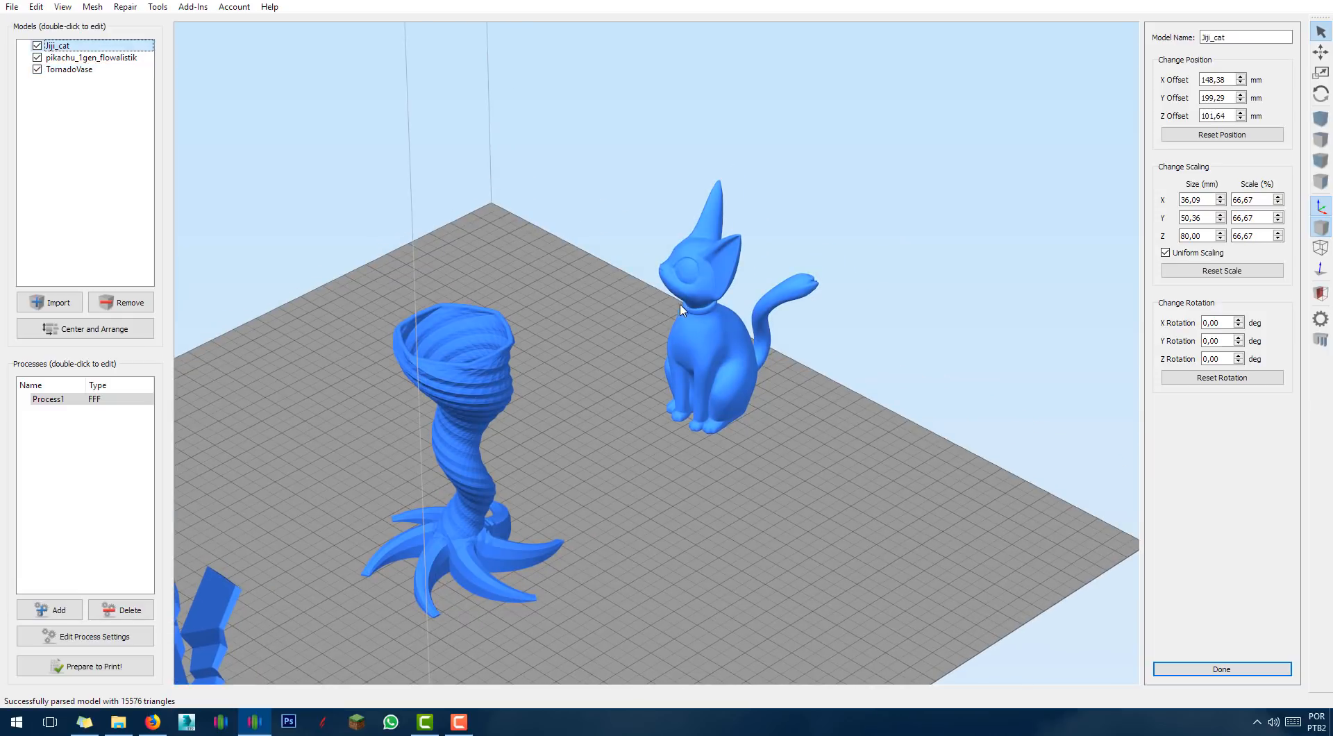
{"action": "scroll", "coordinate": [692, 316], "scroll_direction": "up", "scroll_amount": 10}
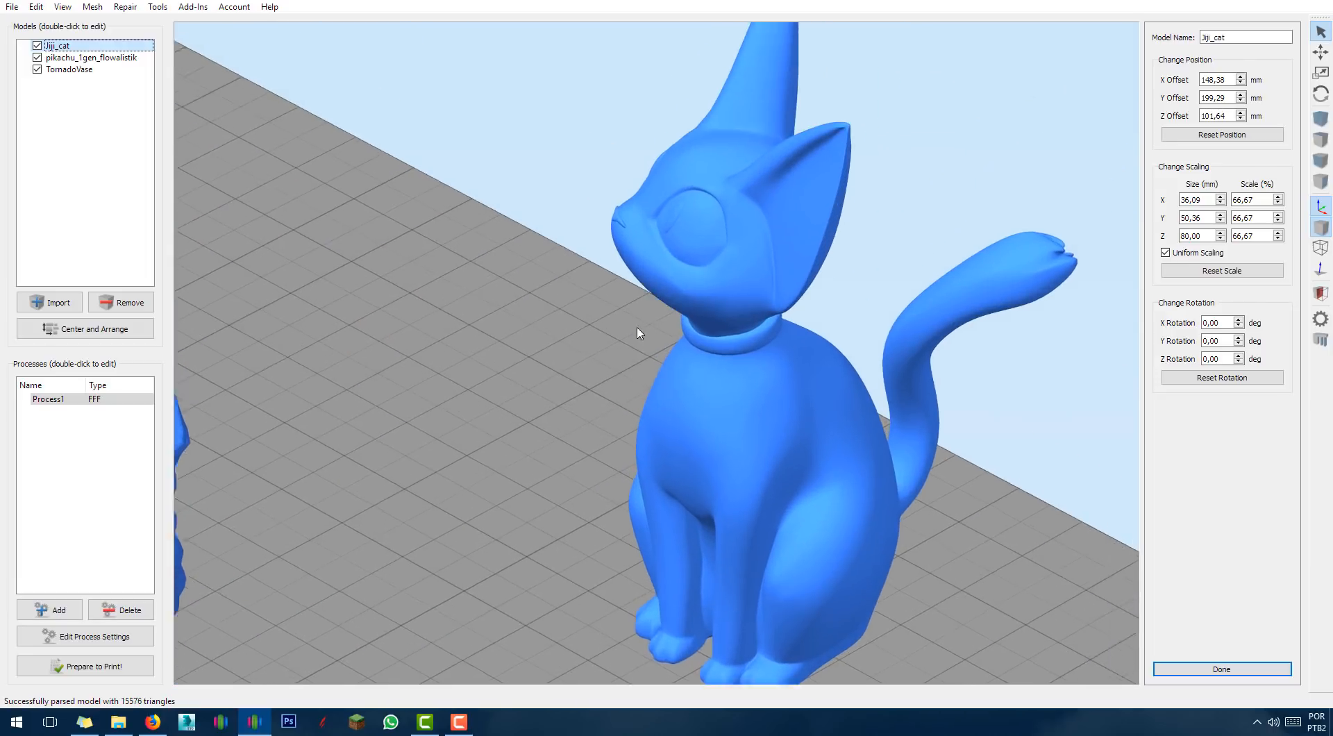
{"action": "left_click_drag", "start_coordinate": [528, 404], "coordinate": [886, 451]}
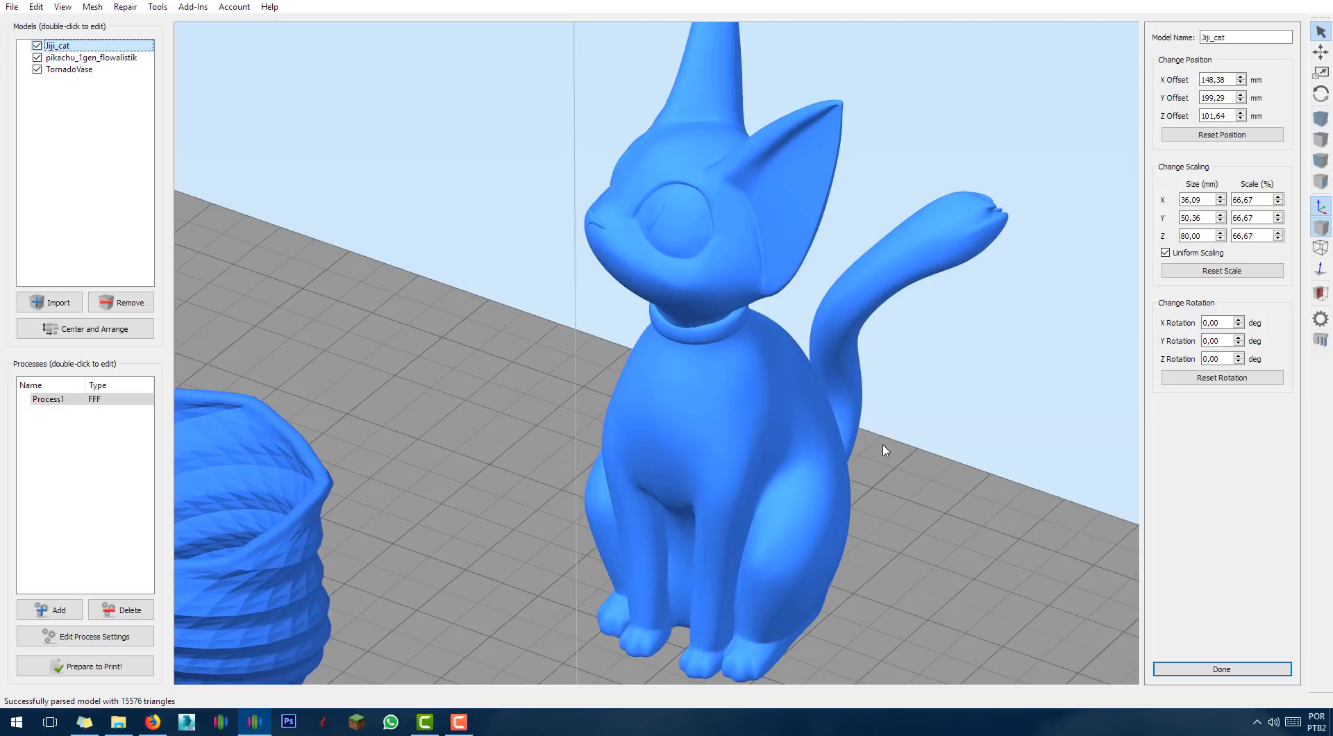
{"action": "left_click", "coordinate": [92, 7]}
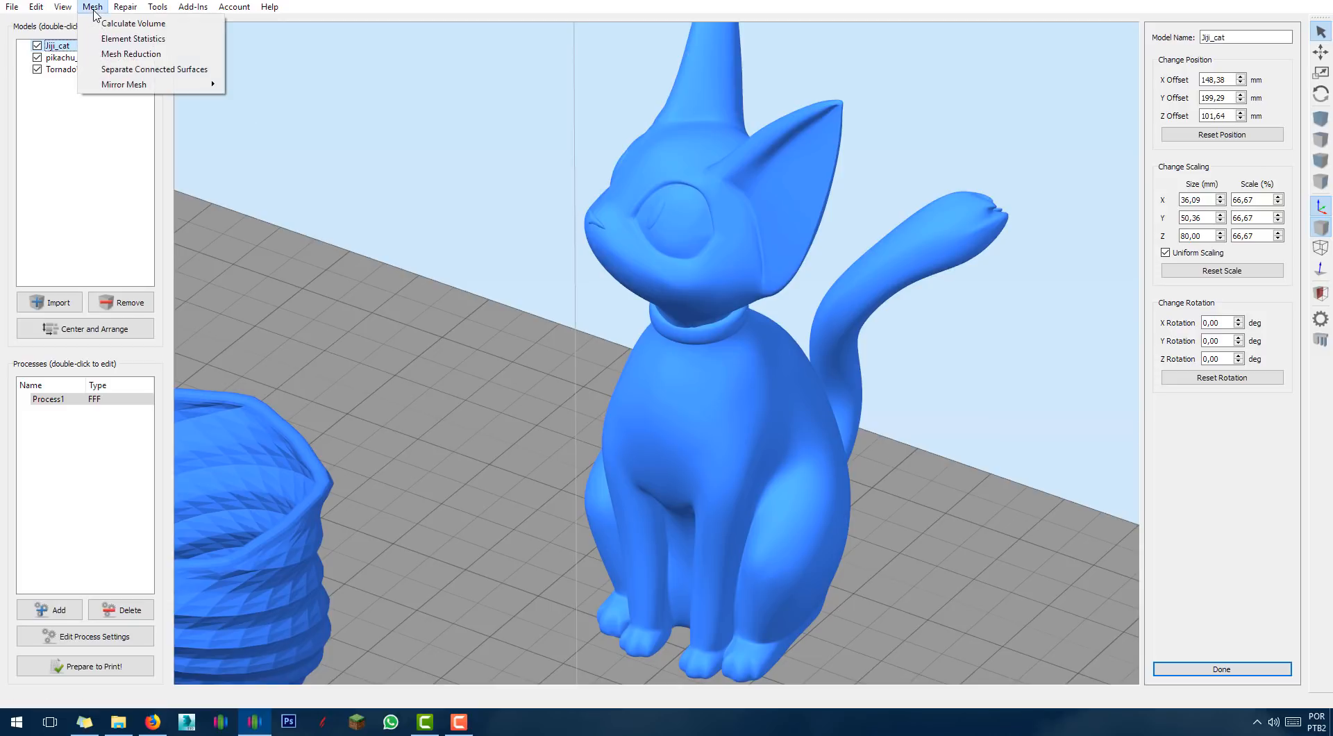
{"action": "left_click", "coordinate": [143, 71]}
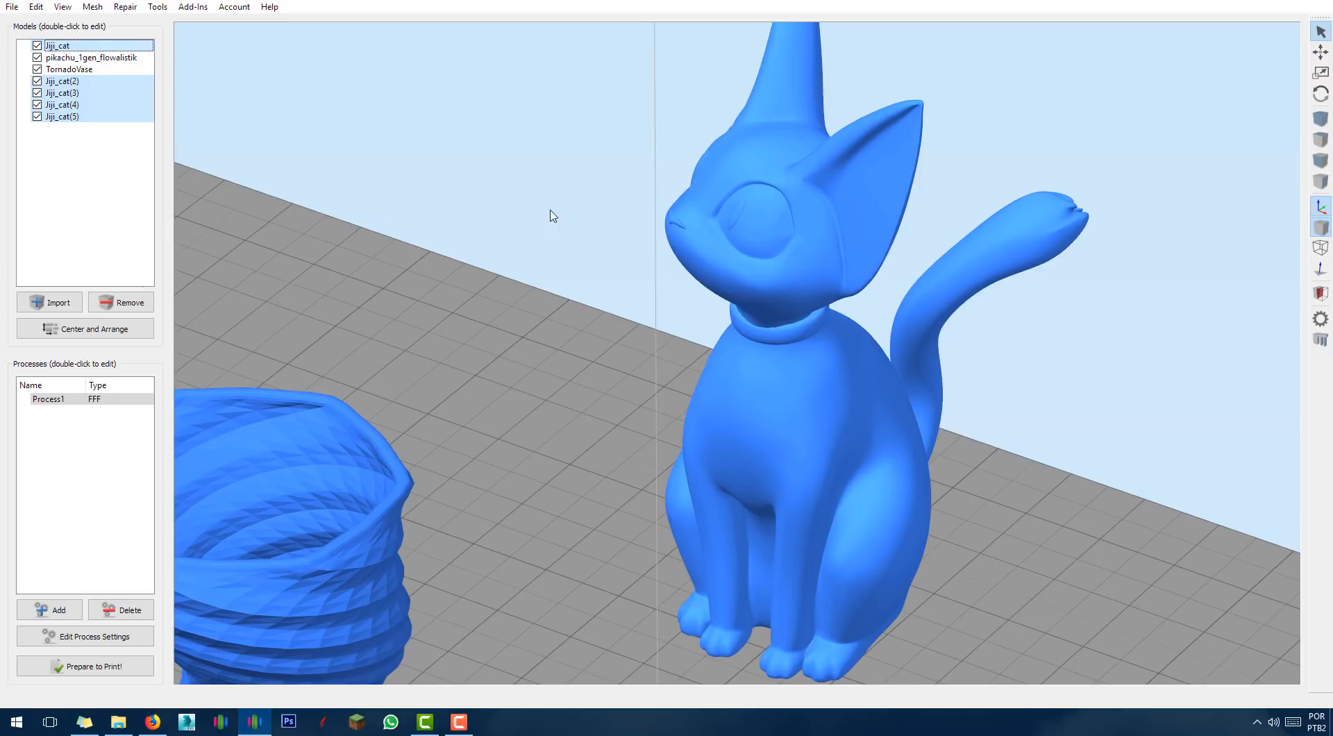
{"action": "right_click_drag", "start_coordinate": [508, 337], "coordinate": [463, 345]}
Re-slice, view only the cat's lower layers in the preview, then return to model editing.
{"action": "left_click", "coordinate": [86, 667]}
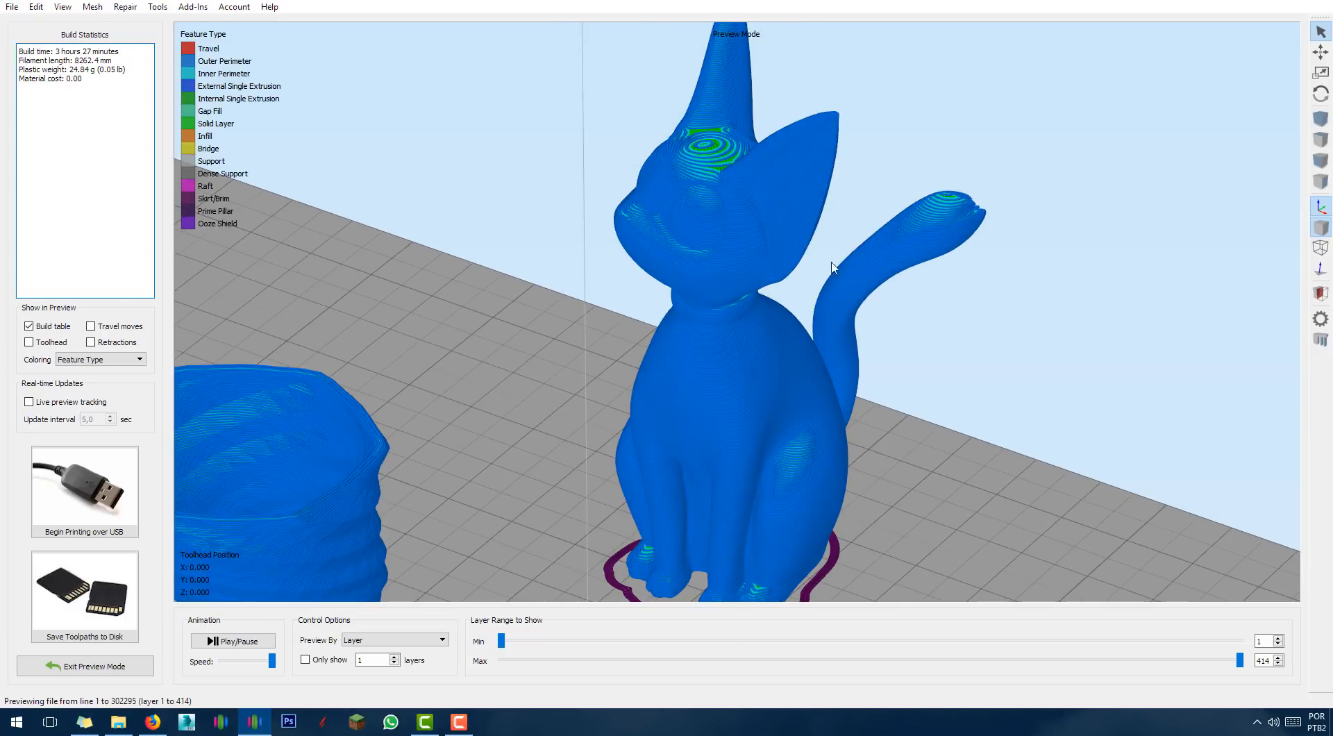
{"action": "scroll", "coordinate": [692, 259], "scroll_direction": "up", "scroll_amount": 6}
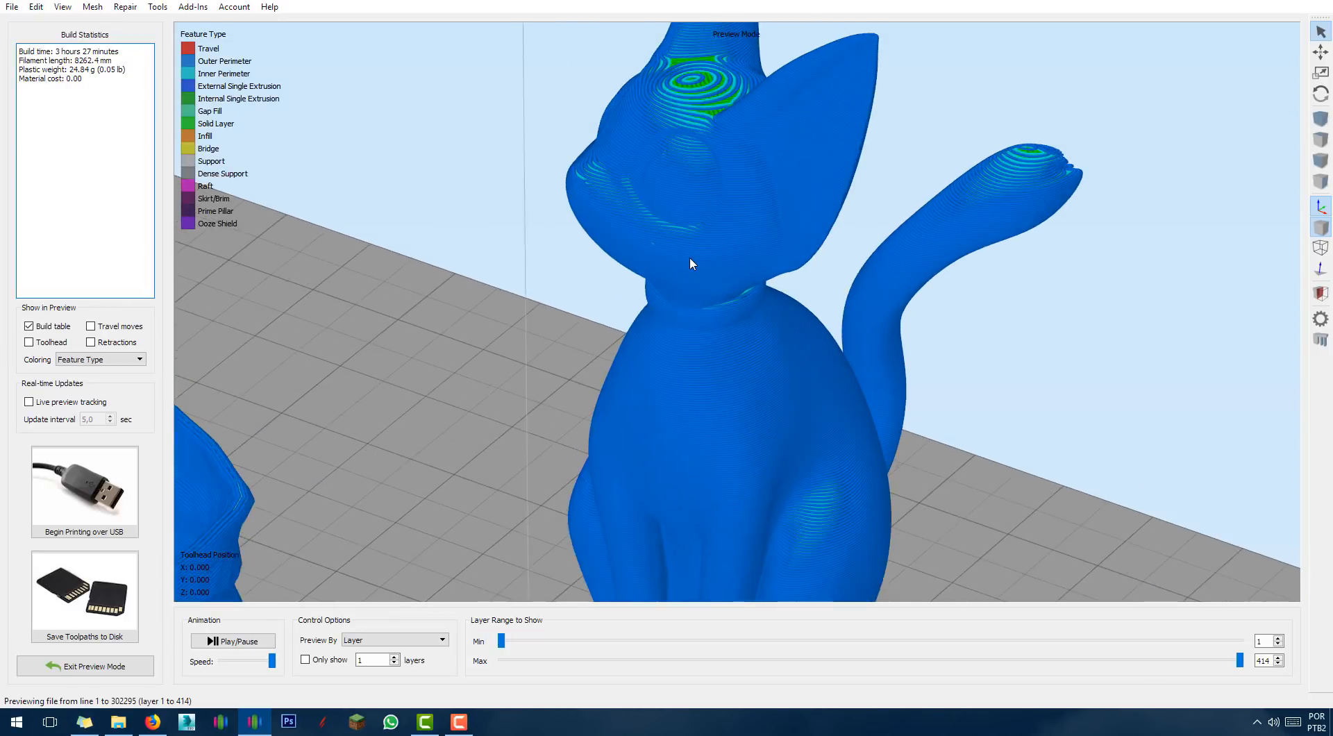
{"action": "scroll", "coordinate": [575, 352], "scroll_direction": "down", "scroll_amount": 3}
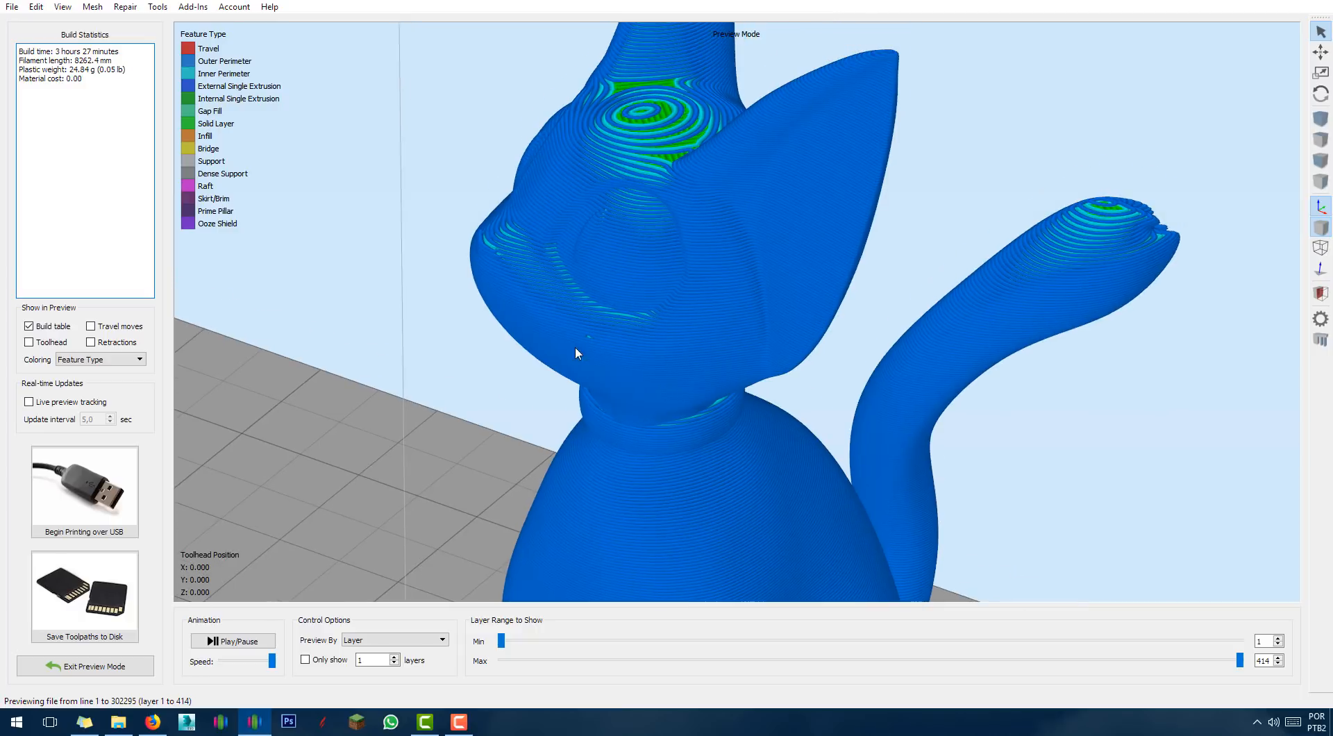
{"action": "scroll", "coordinate": [507, 346], "scroll_direction": "up", "scroll_amount": 4}
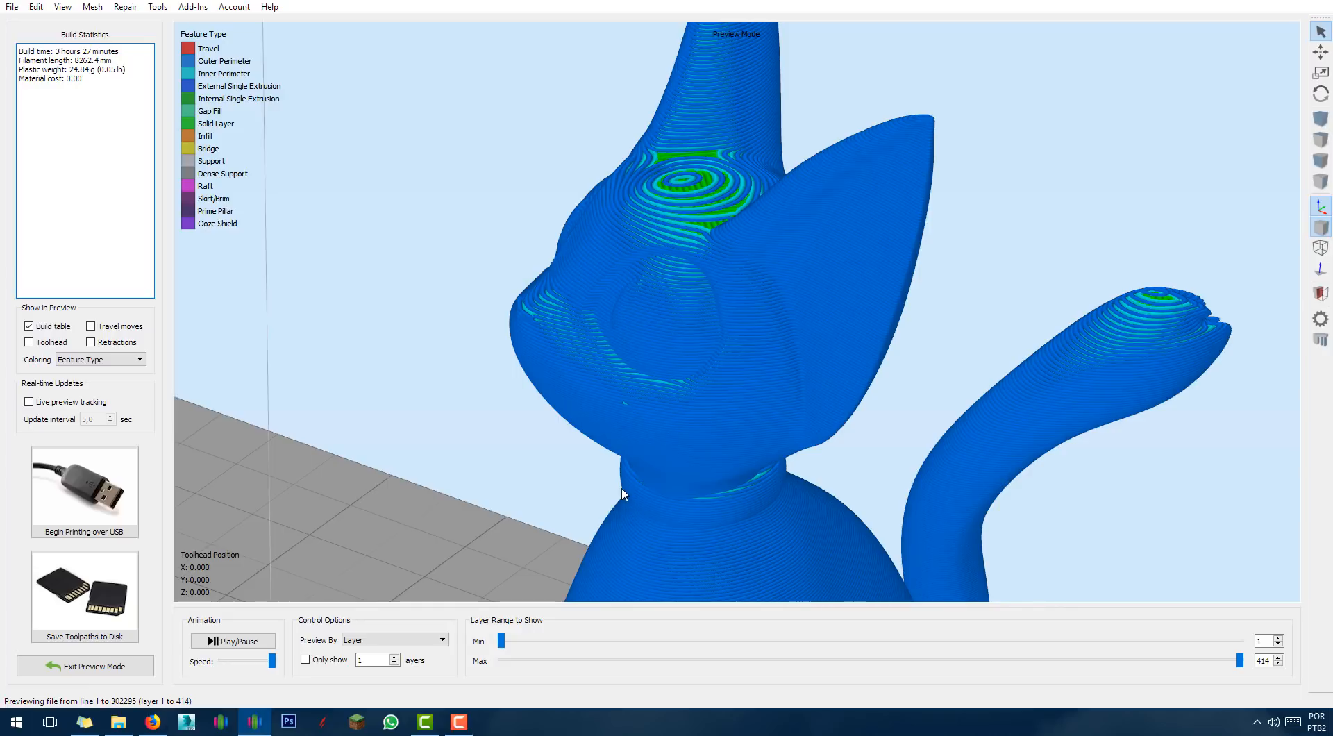
{"action": "left_click_drag", "start_coordinate": [1240, 660], "coordinate": [1211, 664]}
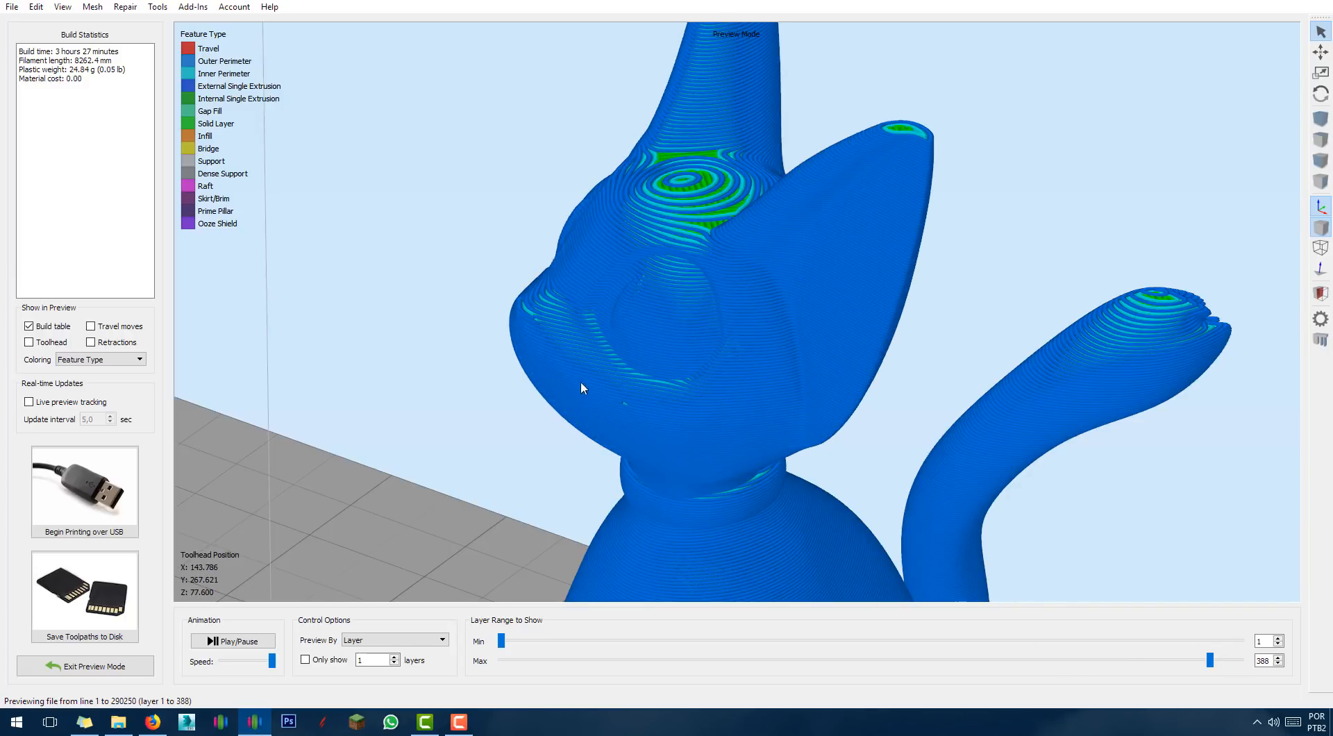
{"action": "left_click", "coordinate": [90, 667]}
{"action": "scroll", "coordinate": [390, 544], "scroll_direction": "down", "scroll_amount": 5}
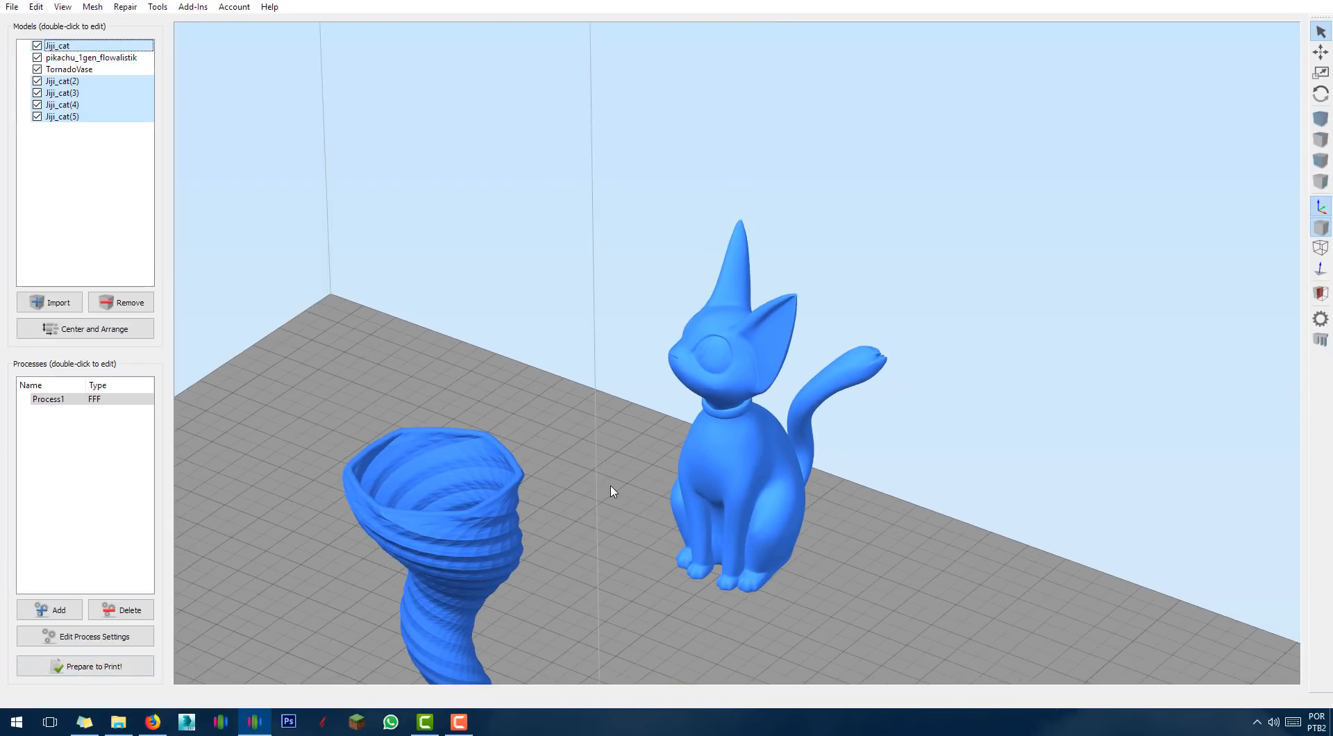
Move the main cat body away from its loose pieces, then undo the move.
{"action": "left_click", "coordinate": [797, 473]}
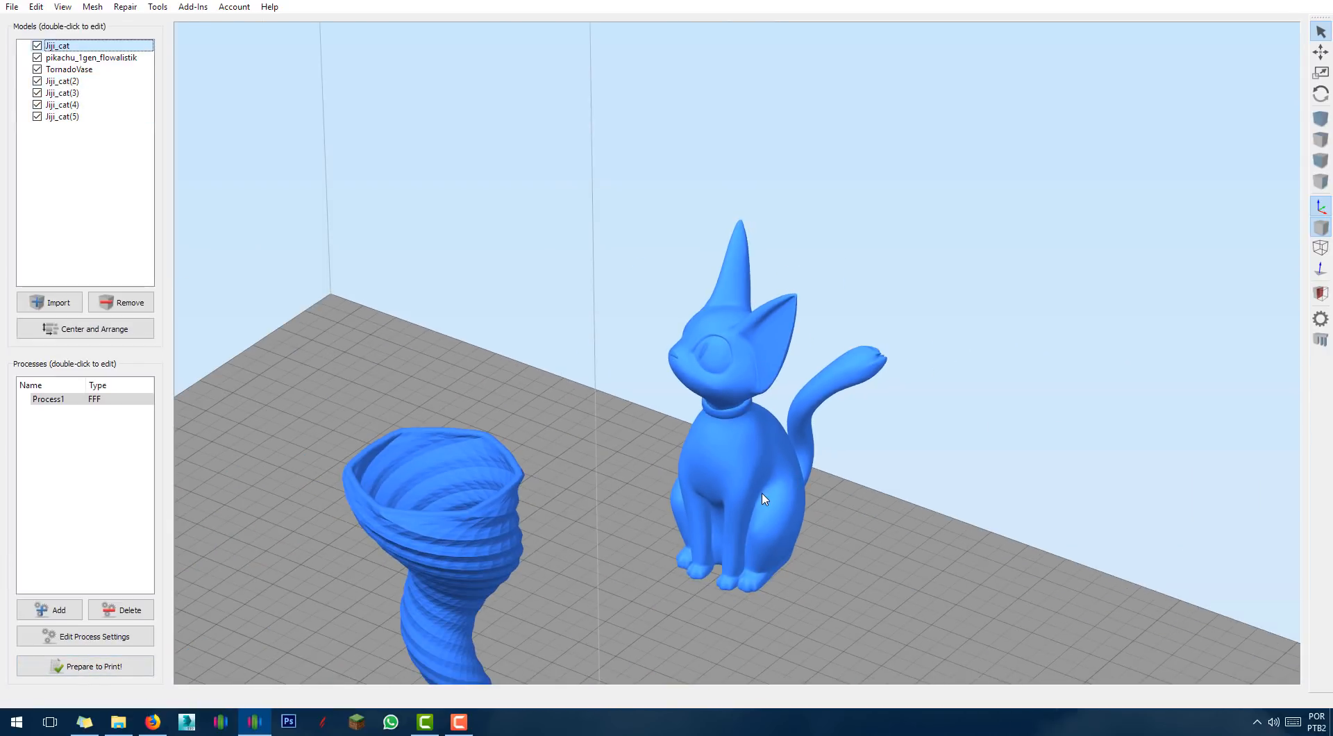
{"action": "left_click_drag", "start_coordinate": [749, 494], "coordinate": [533, 419]}
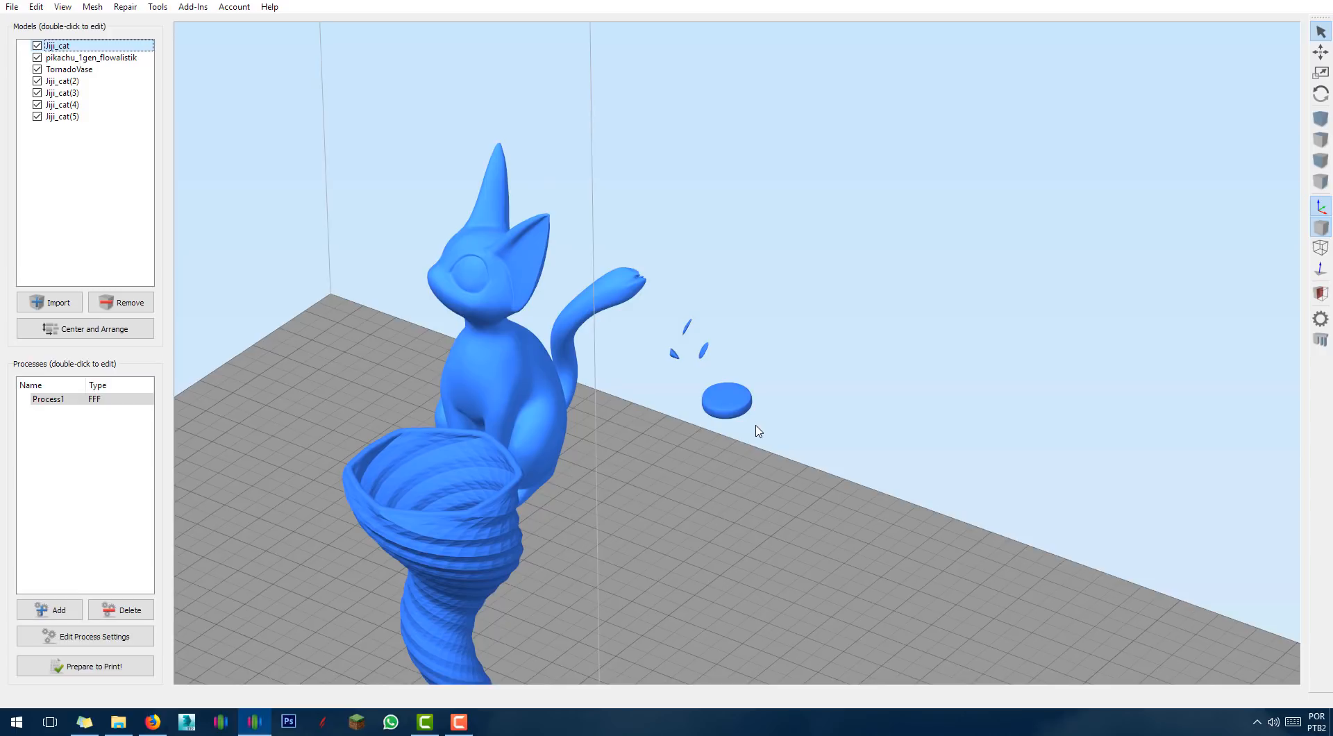
{"action": "key", "text": "ctrl+z"}
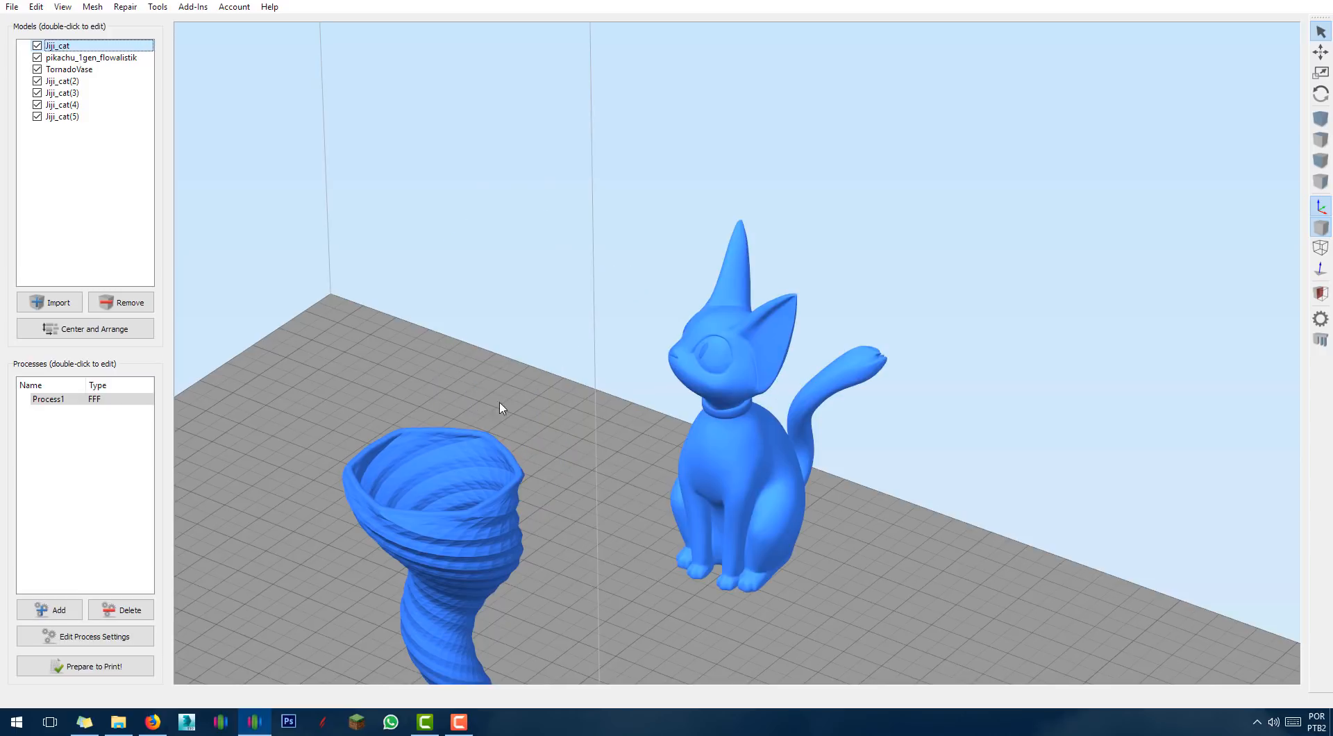
Group Jiji_cat through Jiji_cat(5) into Group 1.
{"action": "left_click", "coordinate": [64, 82], "text": "ctrl"}
{"action": "left_click", "coordinate": [68, 93], "text": "ctrl"}
{"action": "left_click", "coordinate": [67, 105], "text": "ctrl"}
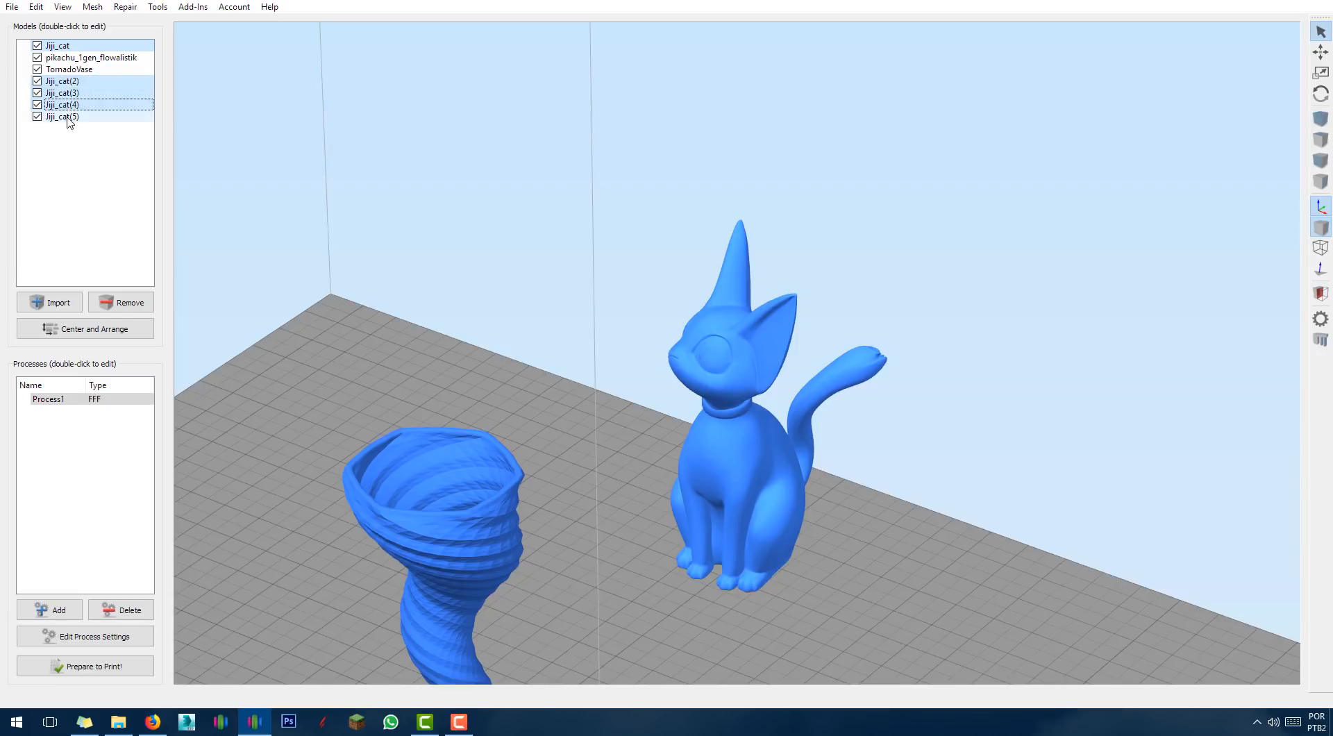
{"action": "left_click", "coordinate": [70, 117], "text": "ctrl"}
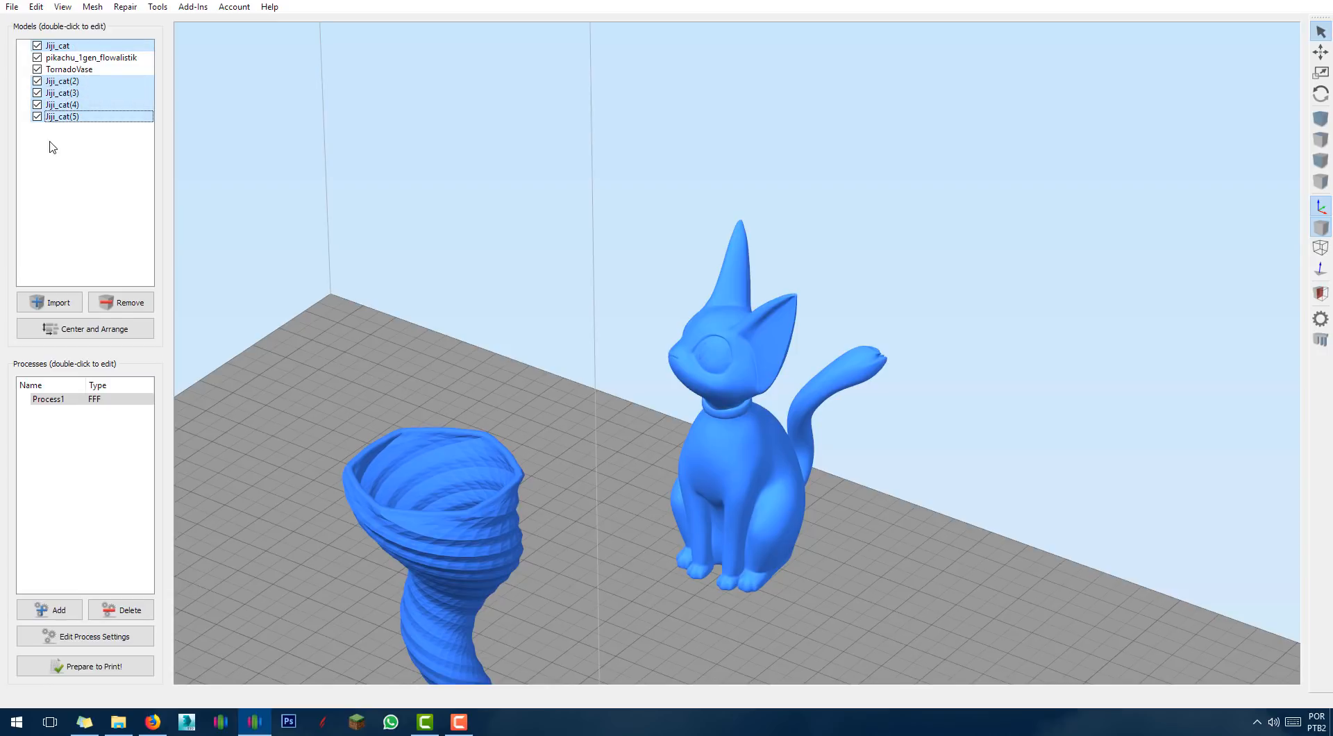
{"action": "left_click", "coordinate": [73, 81], "text": "ctrl"}
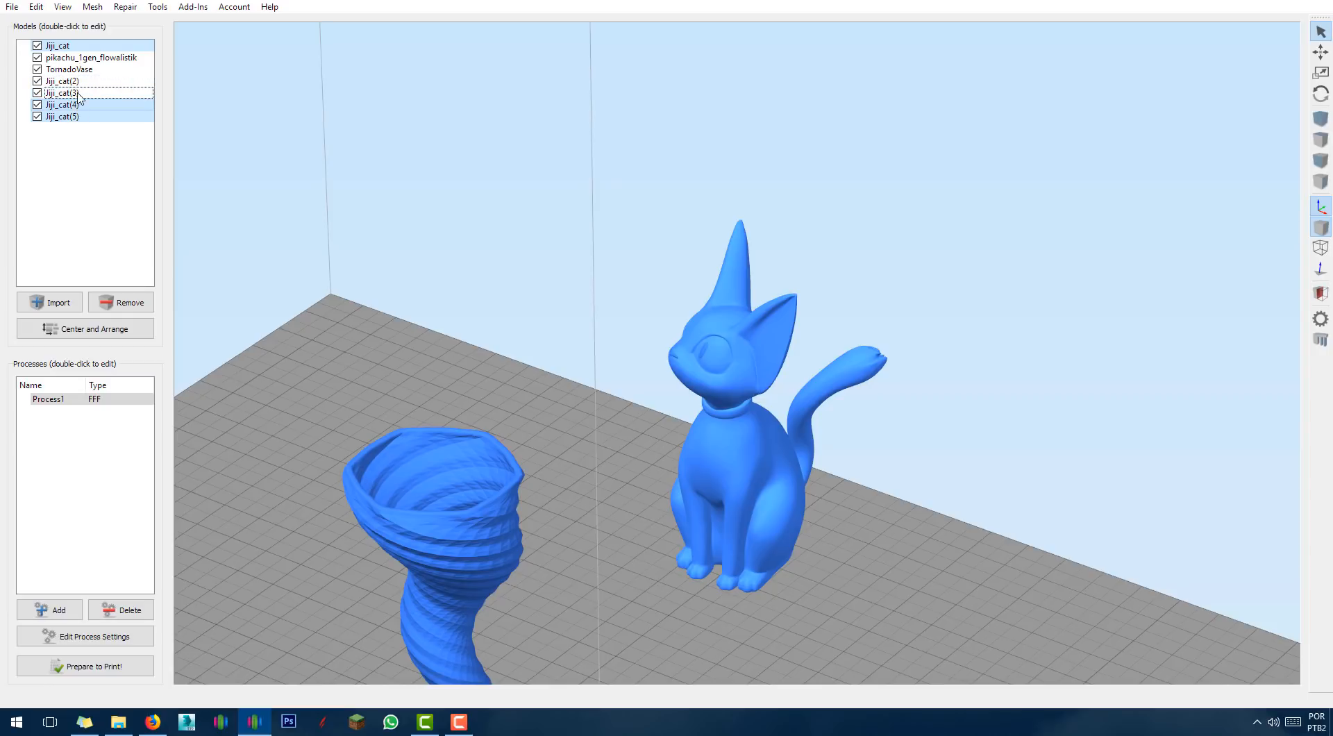
{"action": "left_click", "coordinate": [76, 82], "text": "ctrl"}
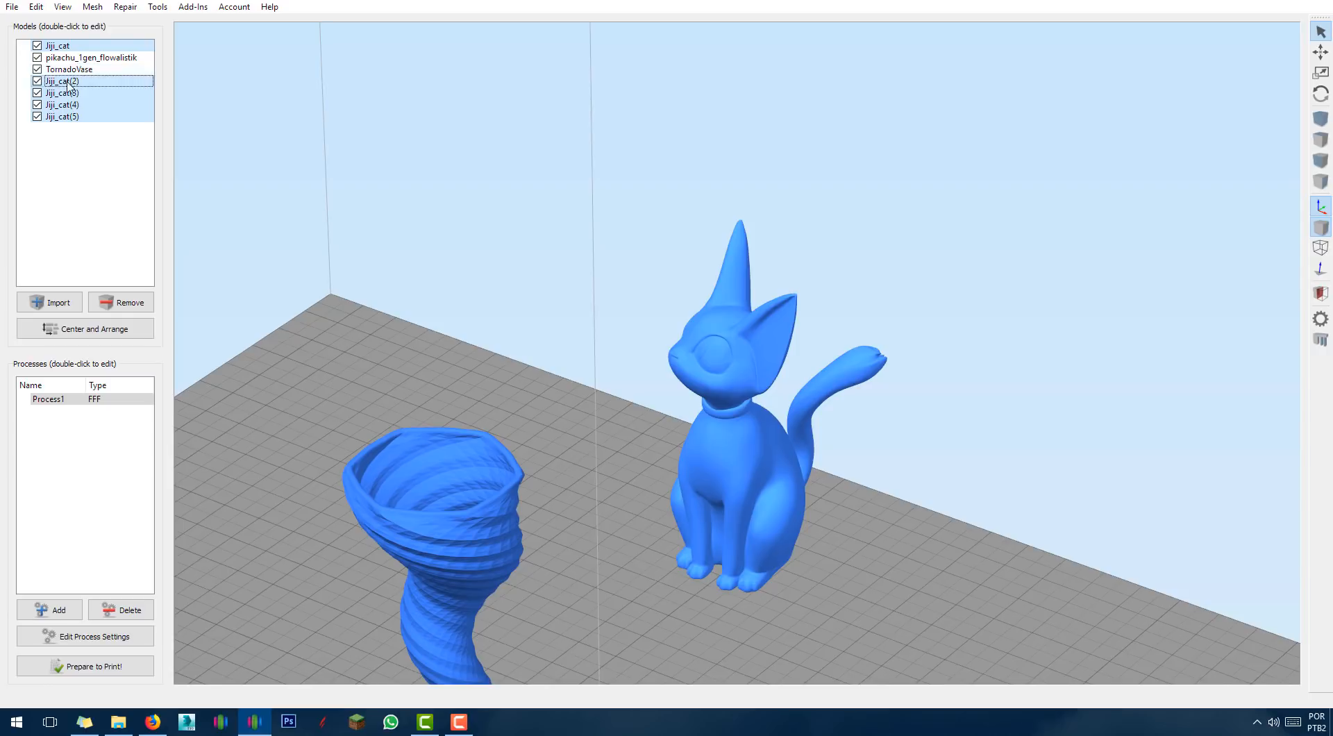
{"action": "left_click", "coordinate": [36, 6]}
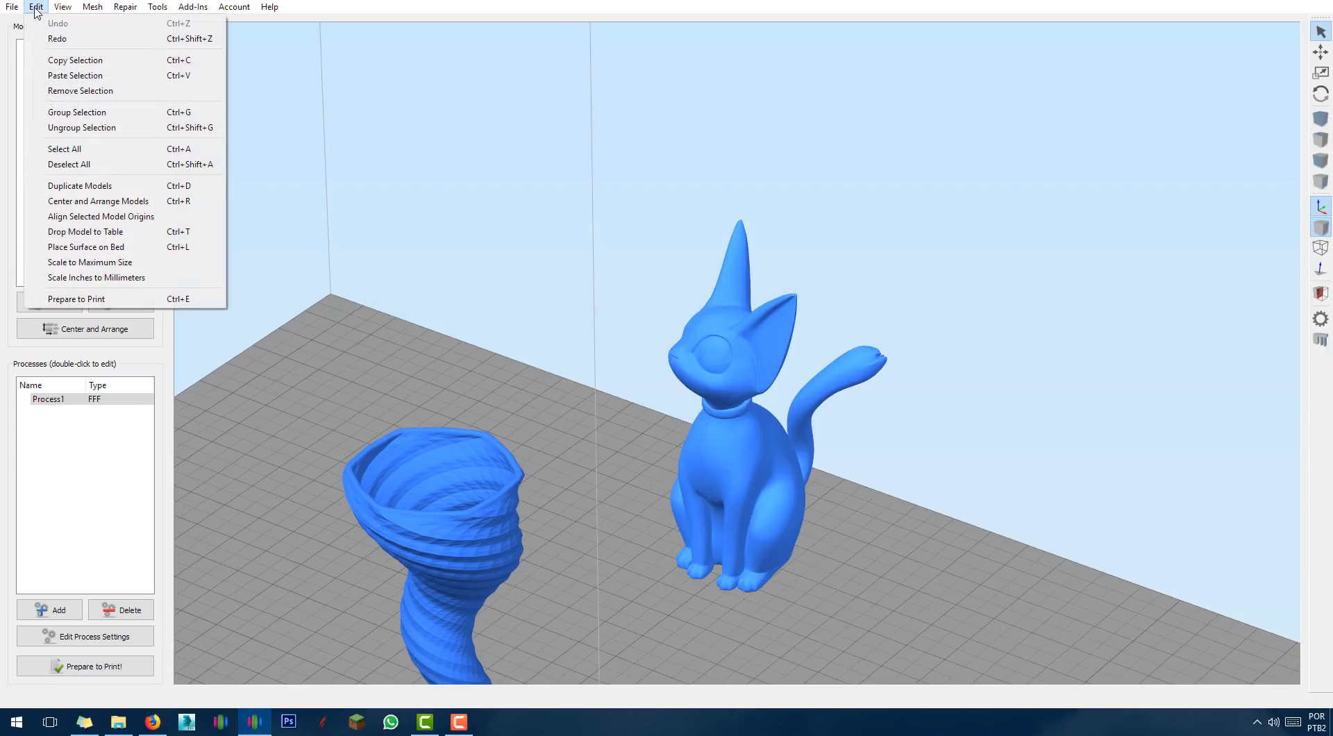
{"action": "left_click", "coordinate": [70, 116]}
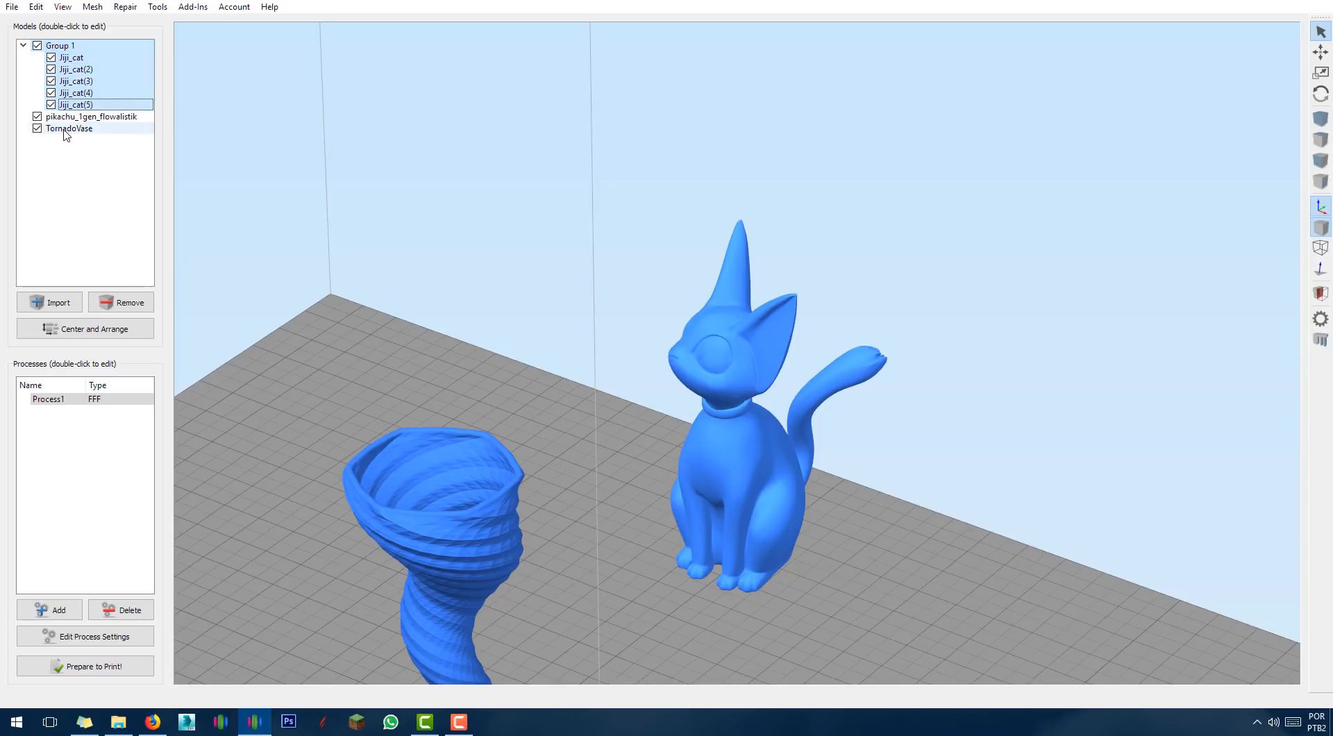
{"action": "left_click", "coordinate": [65, 128]}
{"action": "left_click", "coordinate": [83, 69]}
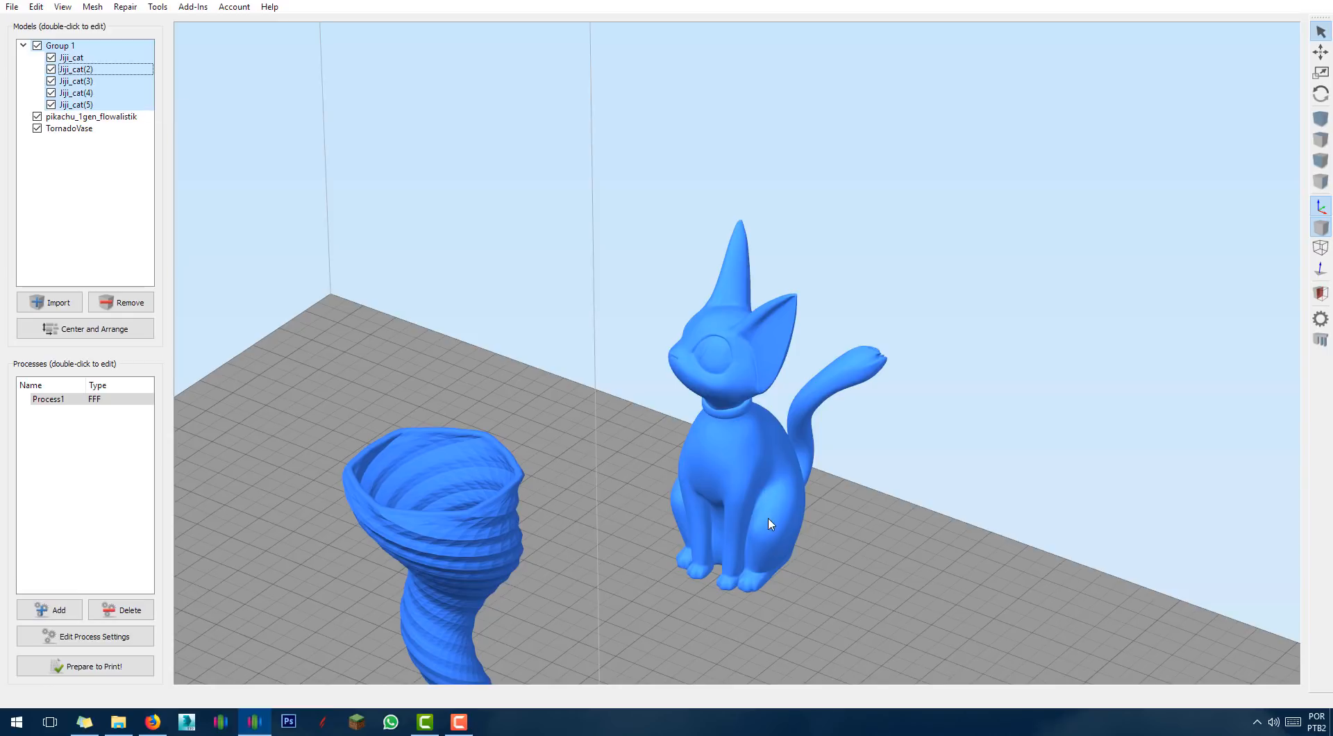
Shift the grouped cat, centre Pikachu in the view, and bring up the Repair menu.
{"action": "left_click_drag", "start_coordinate": [773, 520], "coordinate": [911, 533]}
{"action": "right_click_drag", "start_coordinate": [622, 535], "coordinate": [799, 351]}
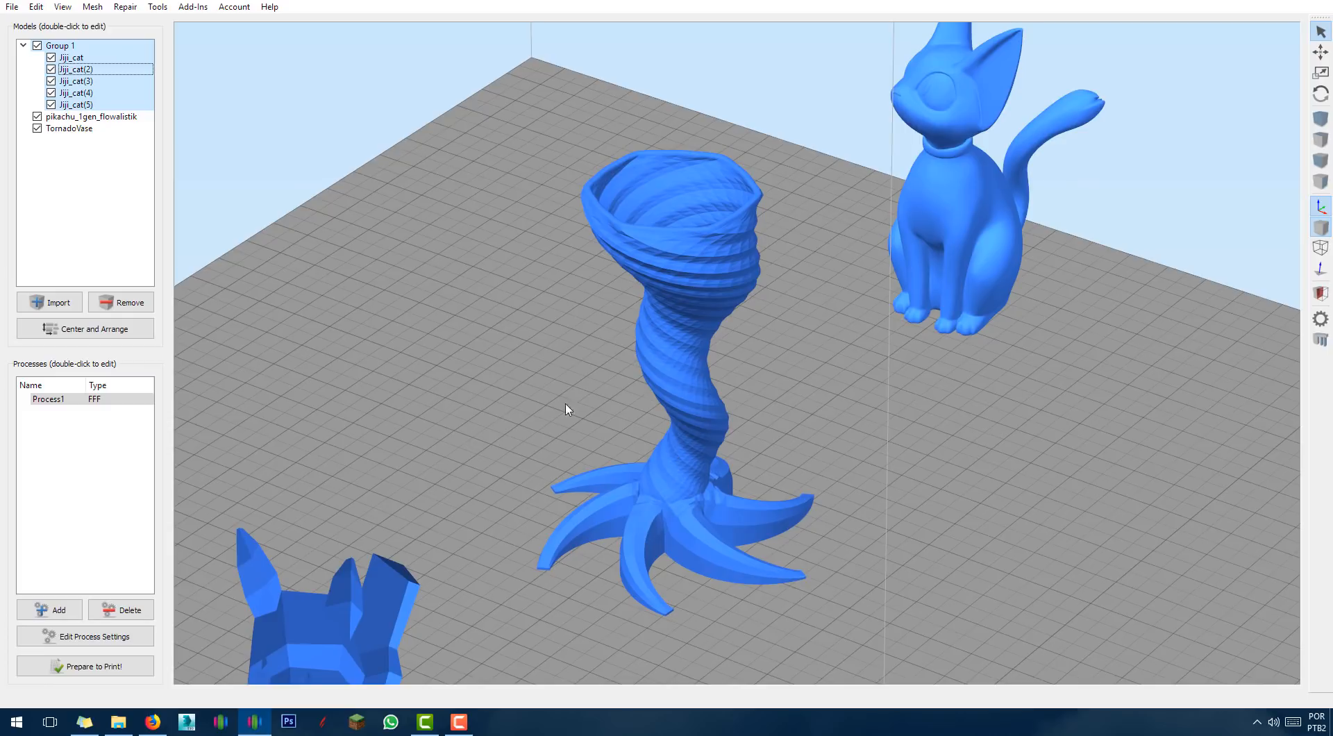
{"action": "right_click_drag", "start_coordinate": [425, 468], "coordinate": [665, 249]}
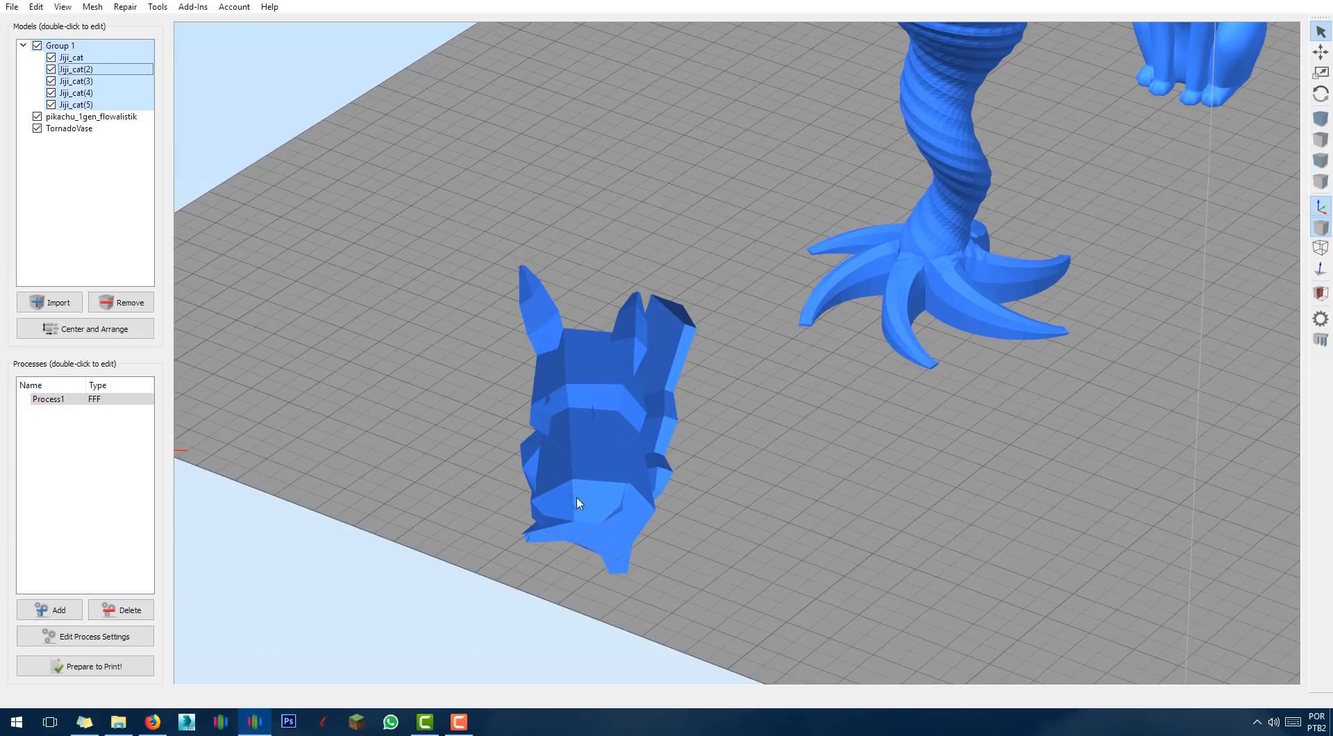
{"action": "left_click_drag", "start_coordinate": [822, 581], "coordinate": [410, 407]}
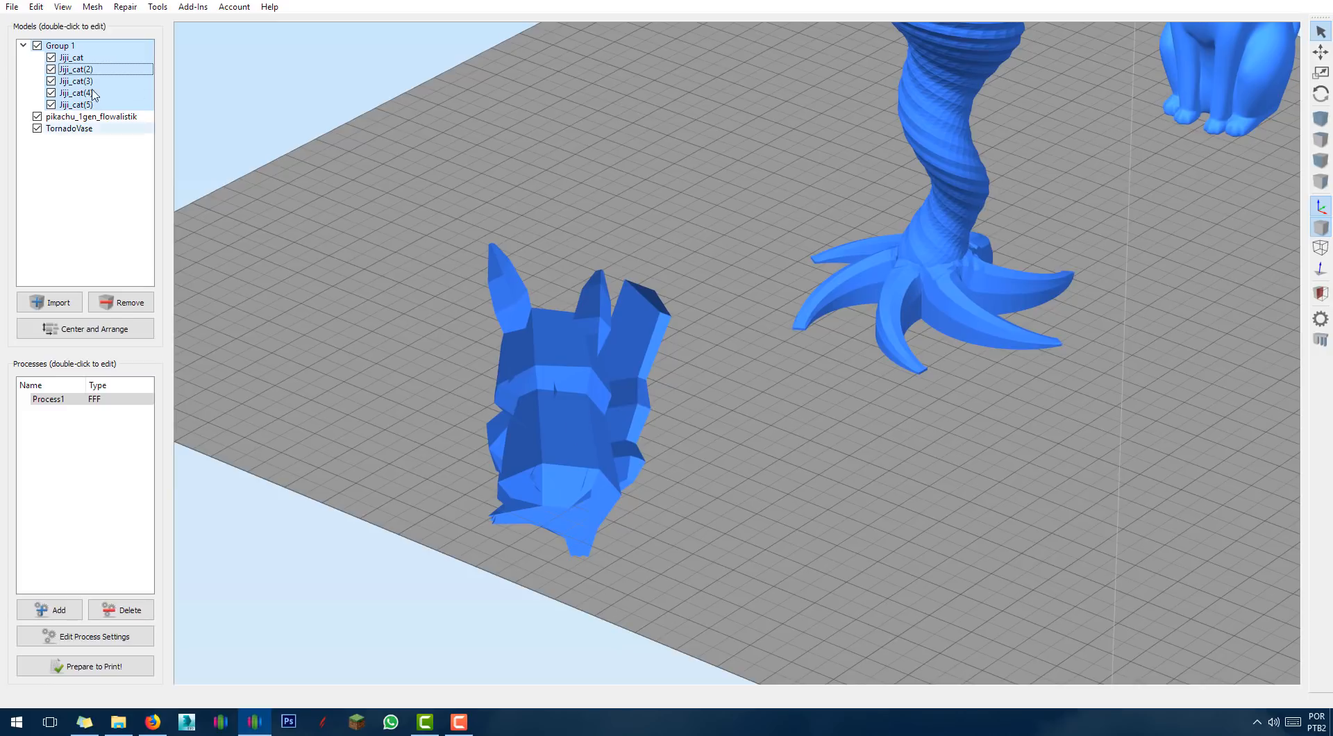
{"action": "left_click", "coordinate": [121, 8]}
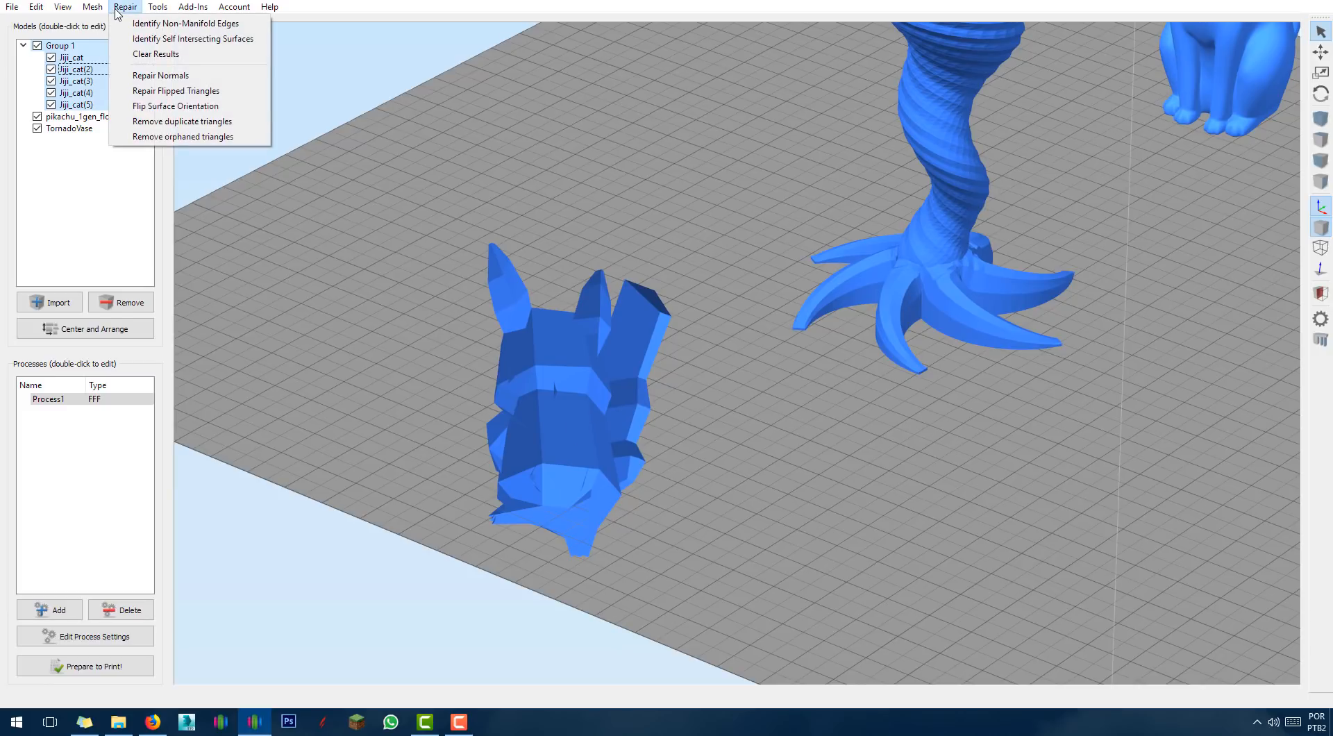
Flip the inverted surfaces on Pikachu so its faces point outward, modifying 411 triangles.
{"action": "left_click", "coordinate": [165, 106]}
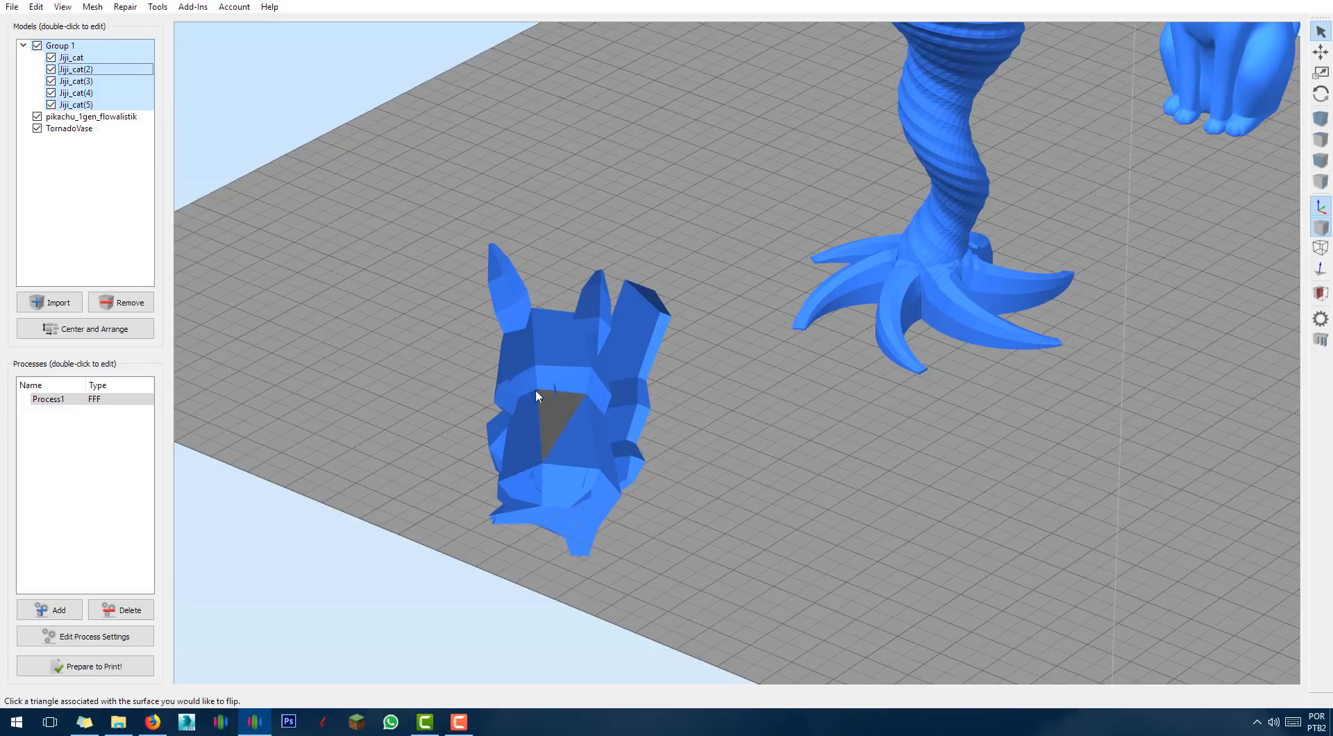
{"action": "left_click", "coordinate": [574, 432]}
{"action": "left_click", "coordinate": [637, 332]}
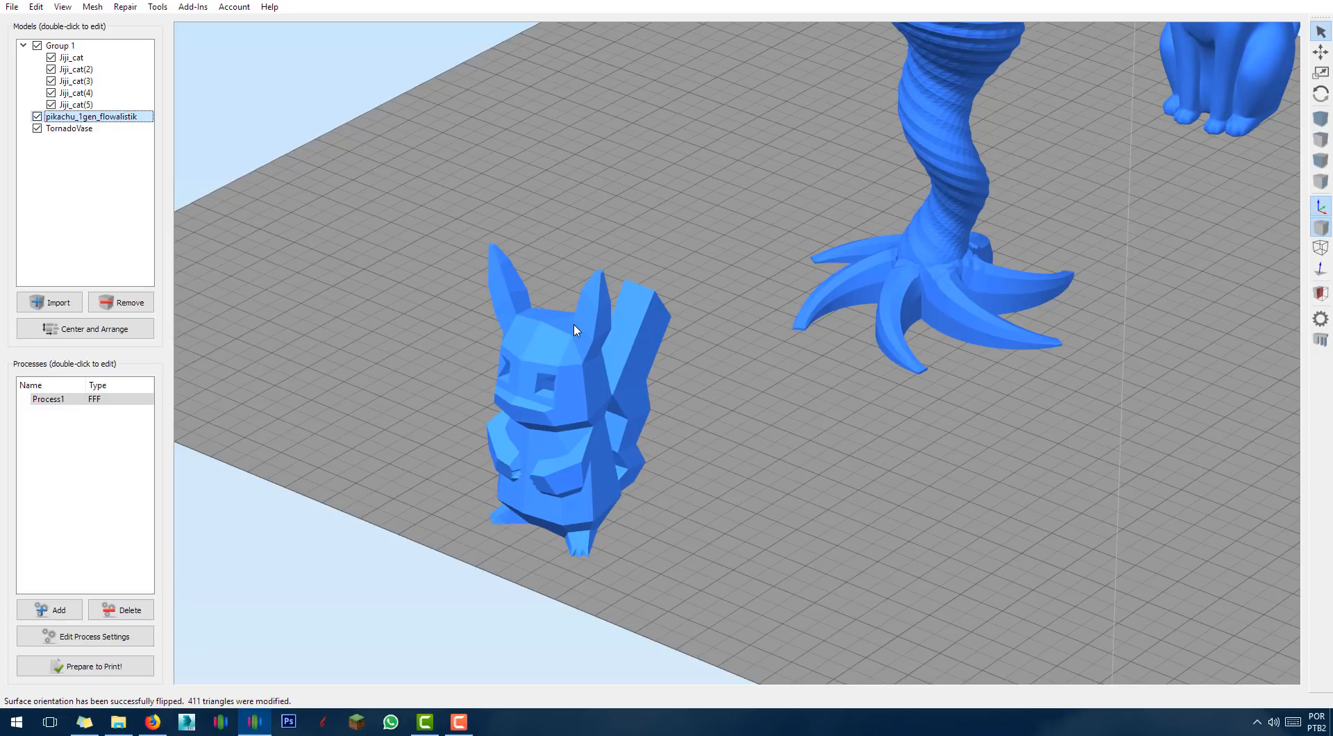
{"action": "right_click_drag", "start_coordinate": [649, 447], "coordinate": [738, 465]}
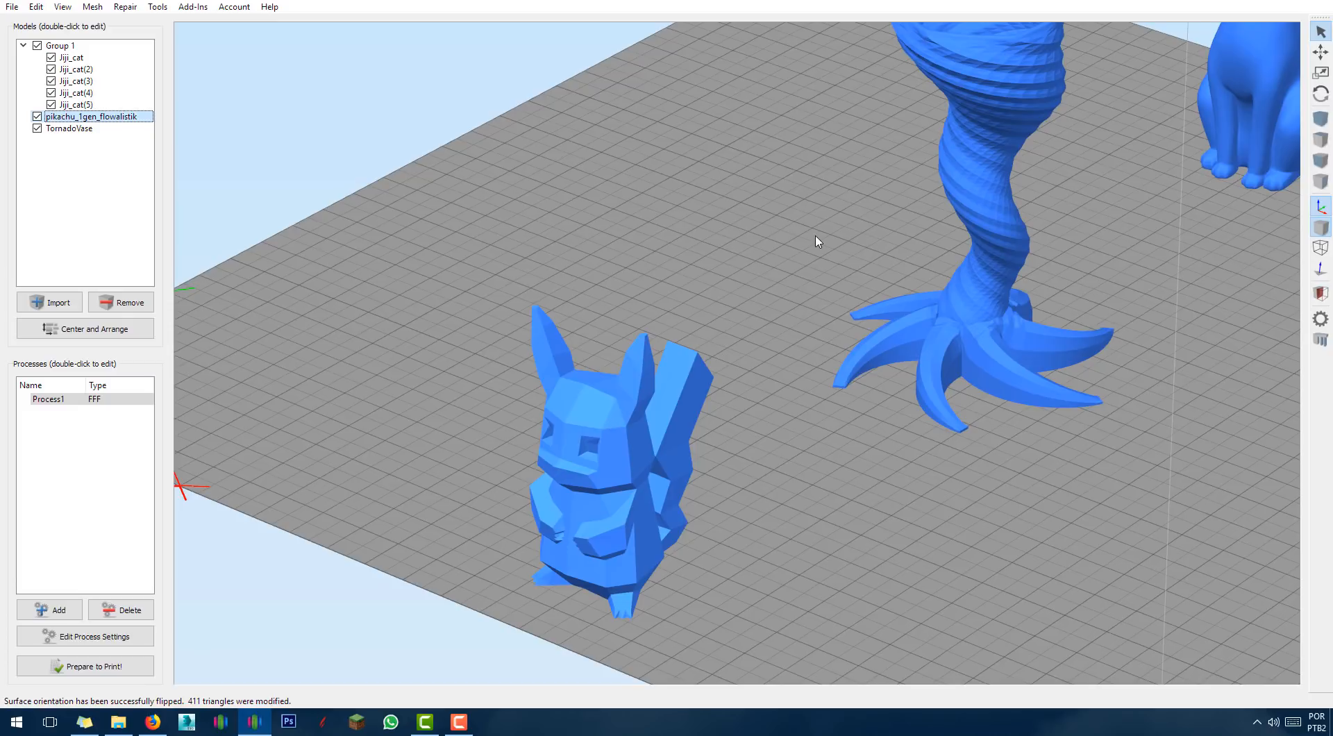
Locate TornadoVase, Group 1 and Pikachu on the plate, then open Process1's FFF settings.
{"action": "scroll", "coordinate": [861, 280], "scroll_direction": "down", "scroll_amount": 5}
{"action": "scroll", "coordinate": [750, 346], "scroll_direction": "down", "scroll_amount": 6}
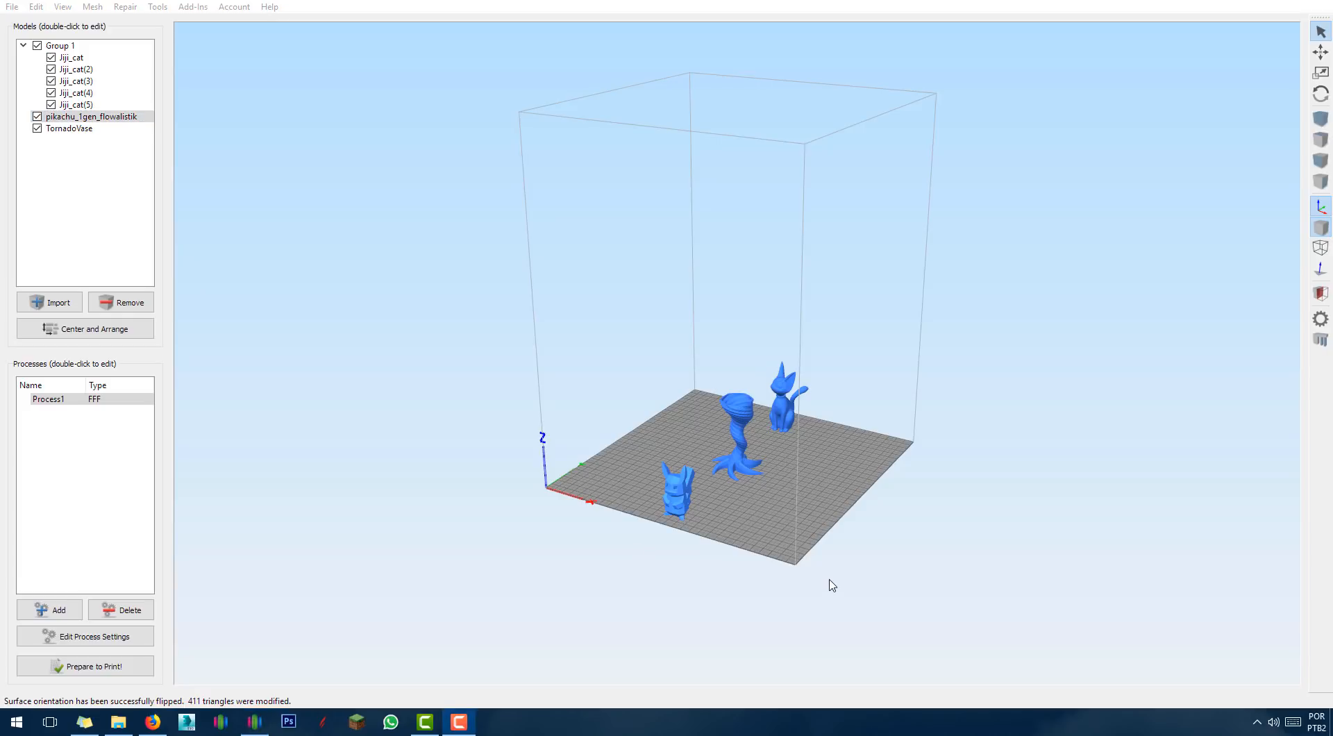
{"action": "left_click_drag", "start_coordinate": [809, 486], "coordinate": [839, 557]}
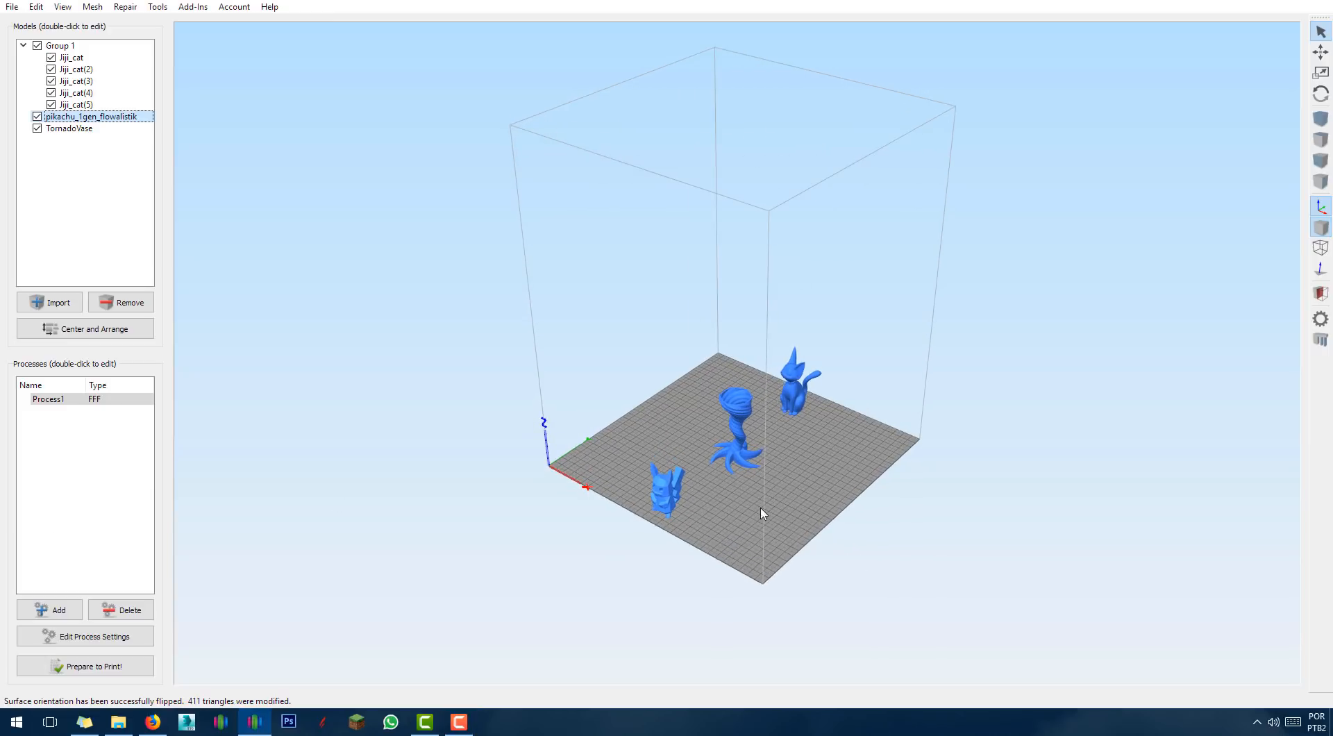
{"action": "left_click", "coordinate": [745, 446]}
{"action": "left_click", "coordinate": [794, 397]}
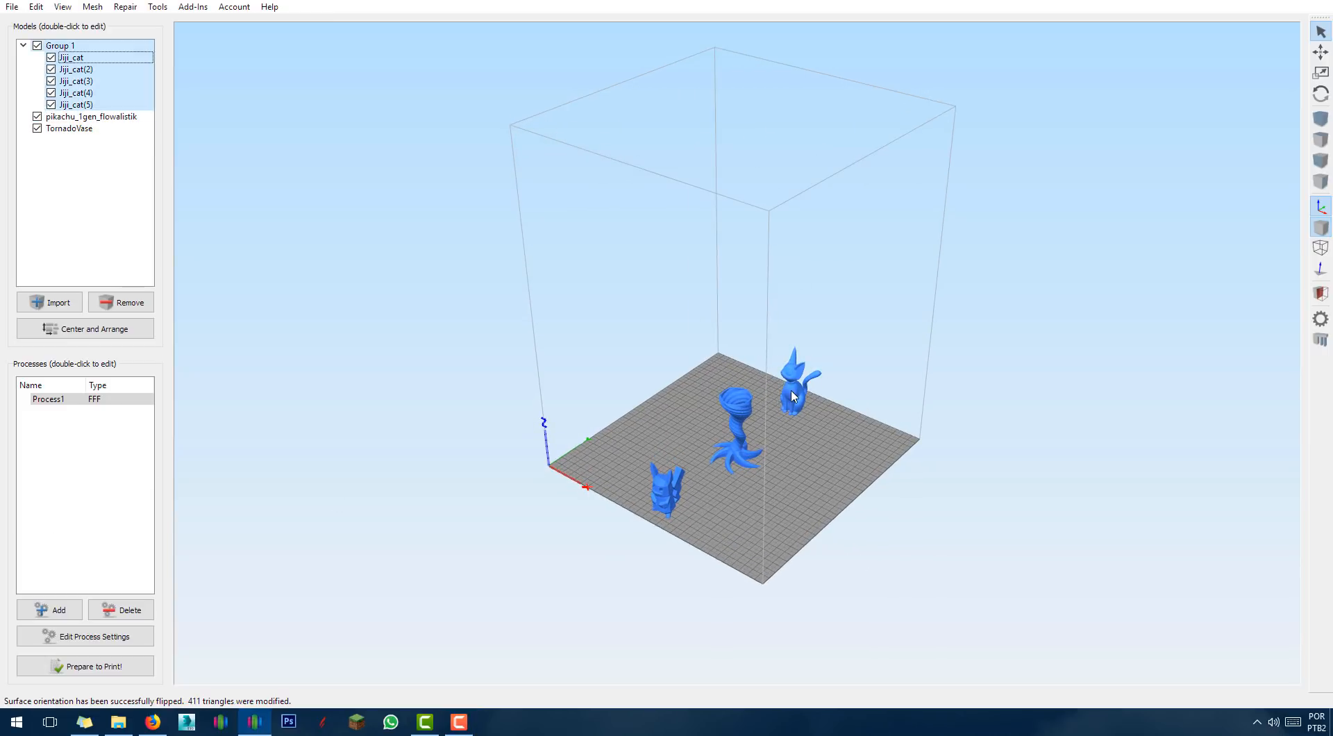
{"action": "left_click", "coordinate": [670, 493]}
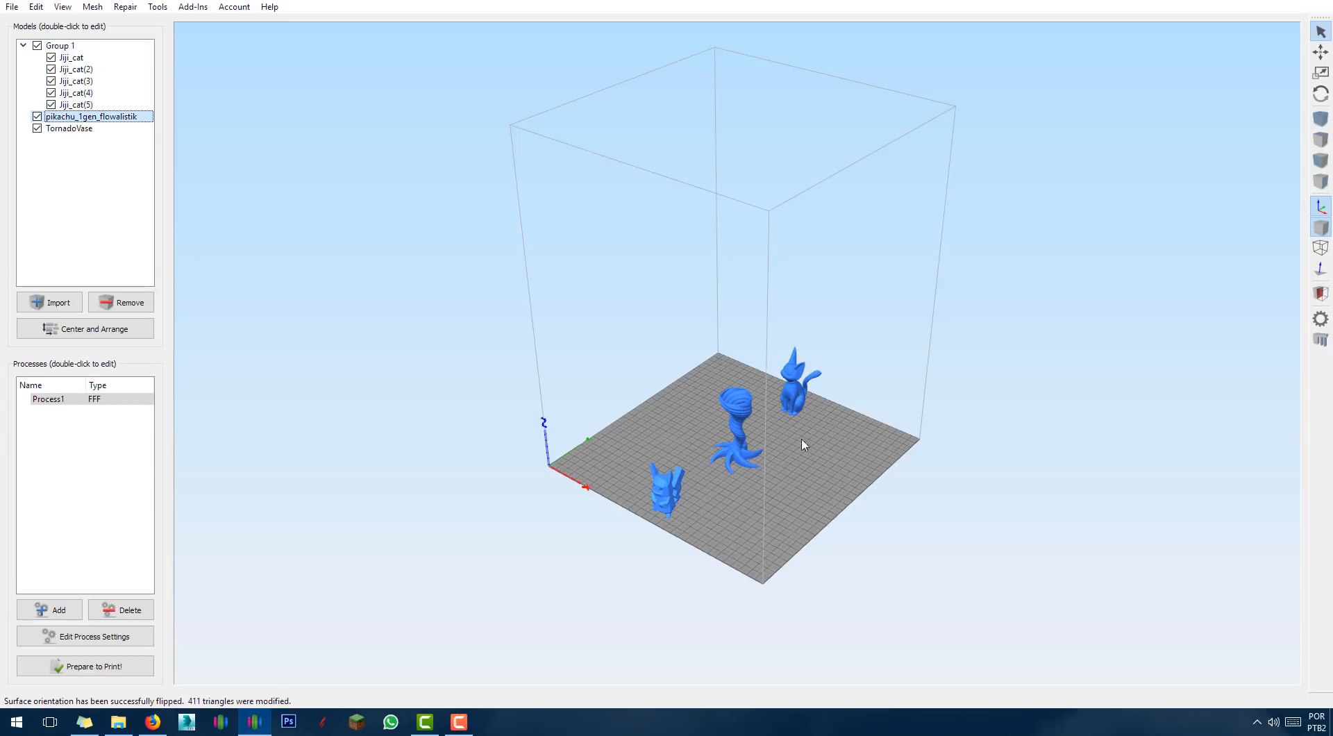
{"action": "left_click", "coordinate": [737, 431]}
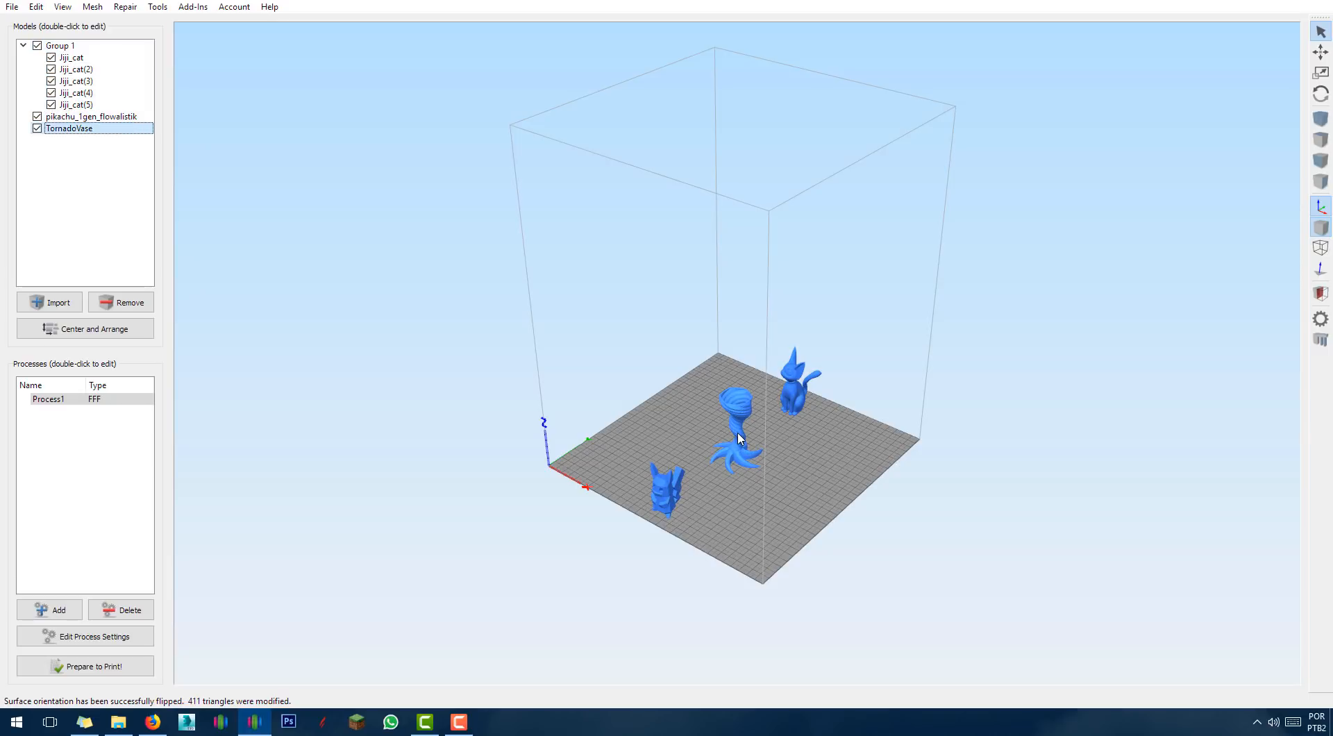
{"action": "double_click", "coordinate": [47, 399]}
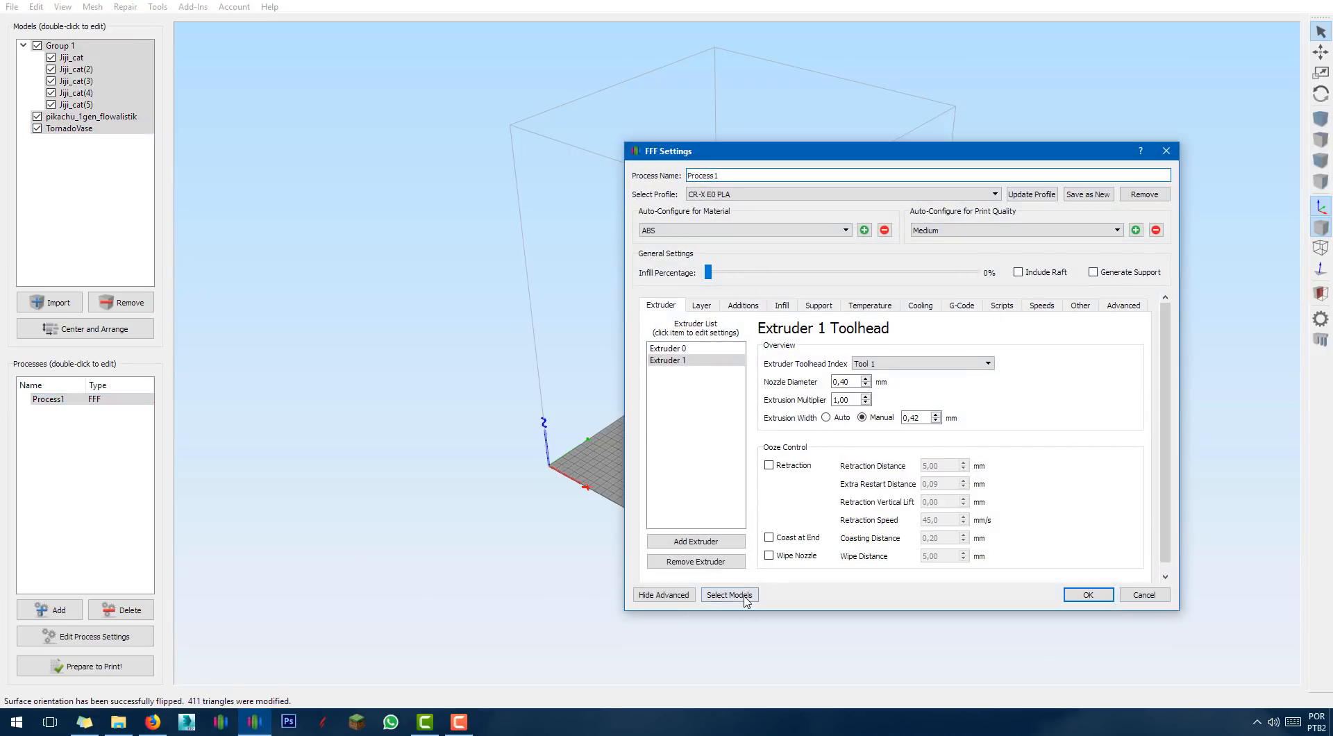
Assign Process1 to TornadoVase only and slice it: 1 hour 26 minutes, 10.83 g plastic.
{"action": "left_click", "coordinate": [742, 596]}
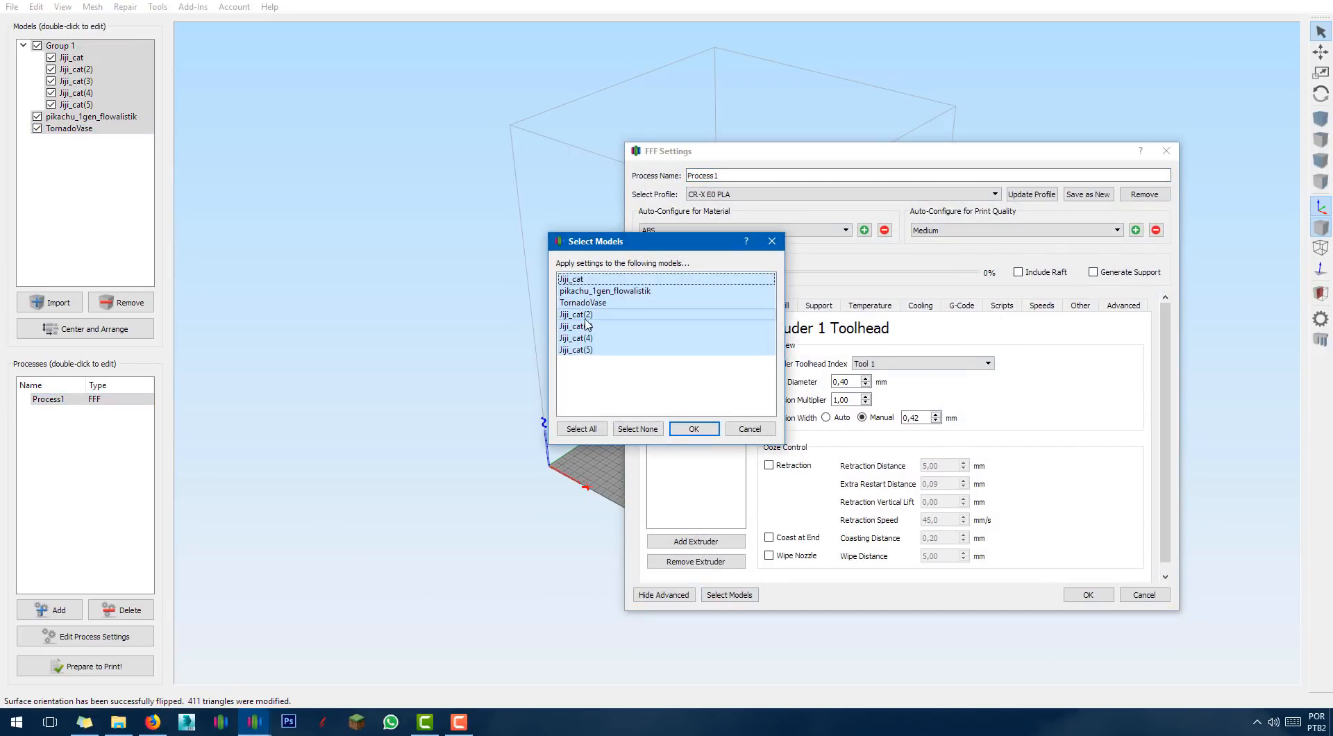
{"action": "left_click", "coordinate": [584, 318]}
{"action": "left_click", "coordinate": [585, 326]}
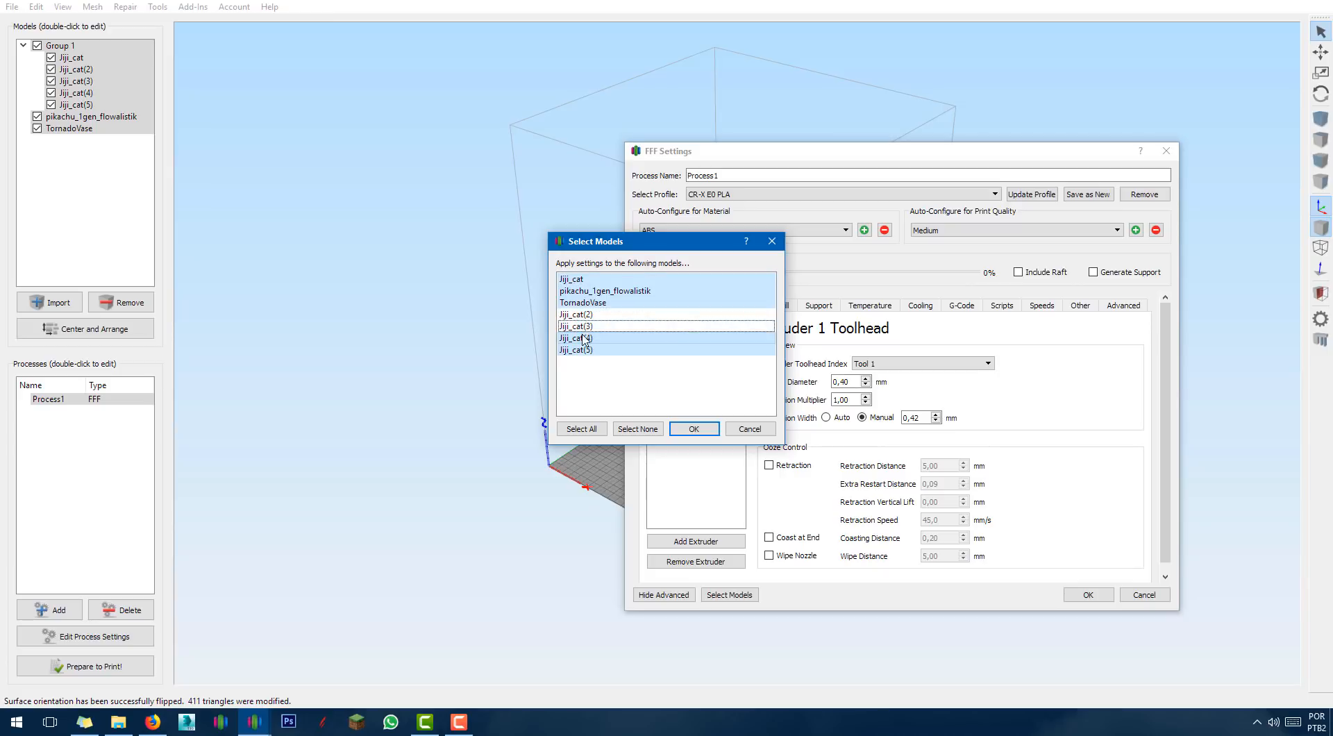
{"action": "left_click", "coordinate": [584, 338]}
{"action": "left_click", "coordinate": [583, 350]}
{"action": "left_click", "coordinate": [571, 305]}
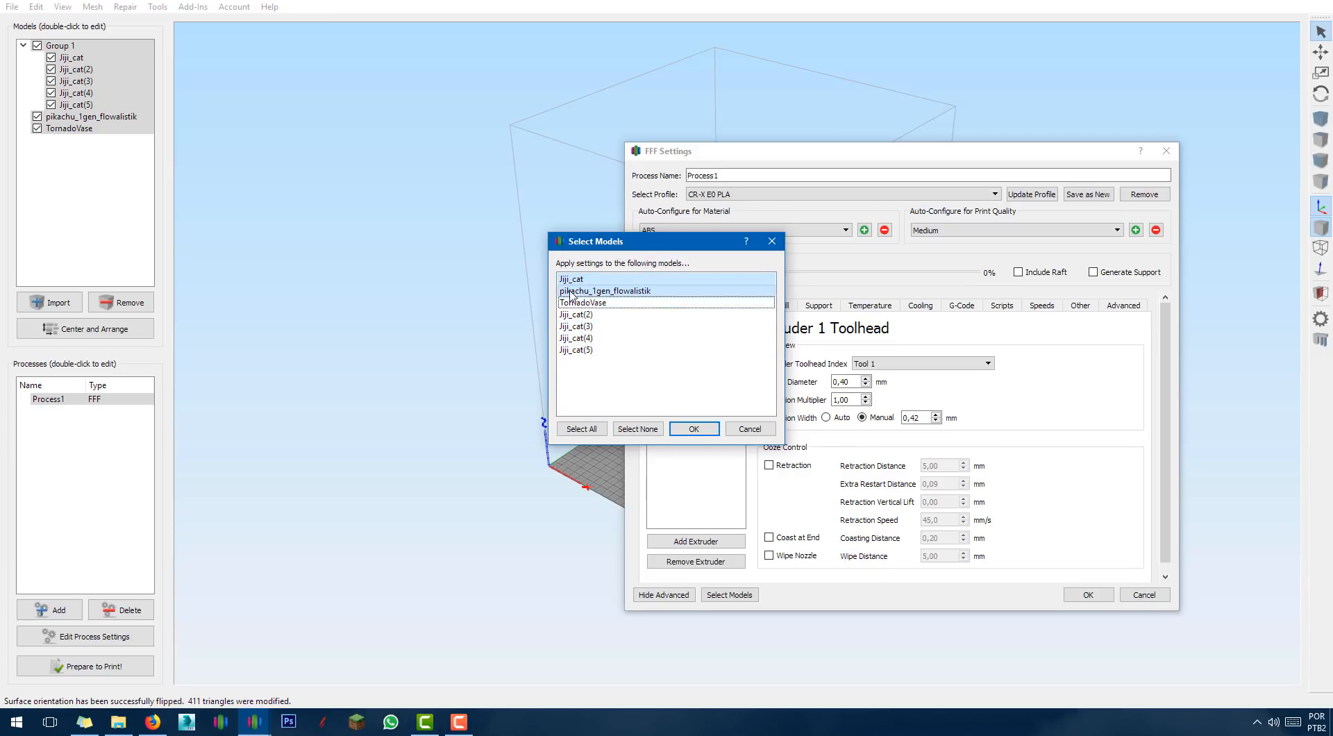
{"action": "left_click", "coordinate": [572, 293]}
{"action": "left_click", "coordinate": [575, 282]}
{"action": "left_click", "coordinate": [574, 304]}
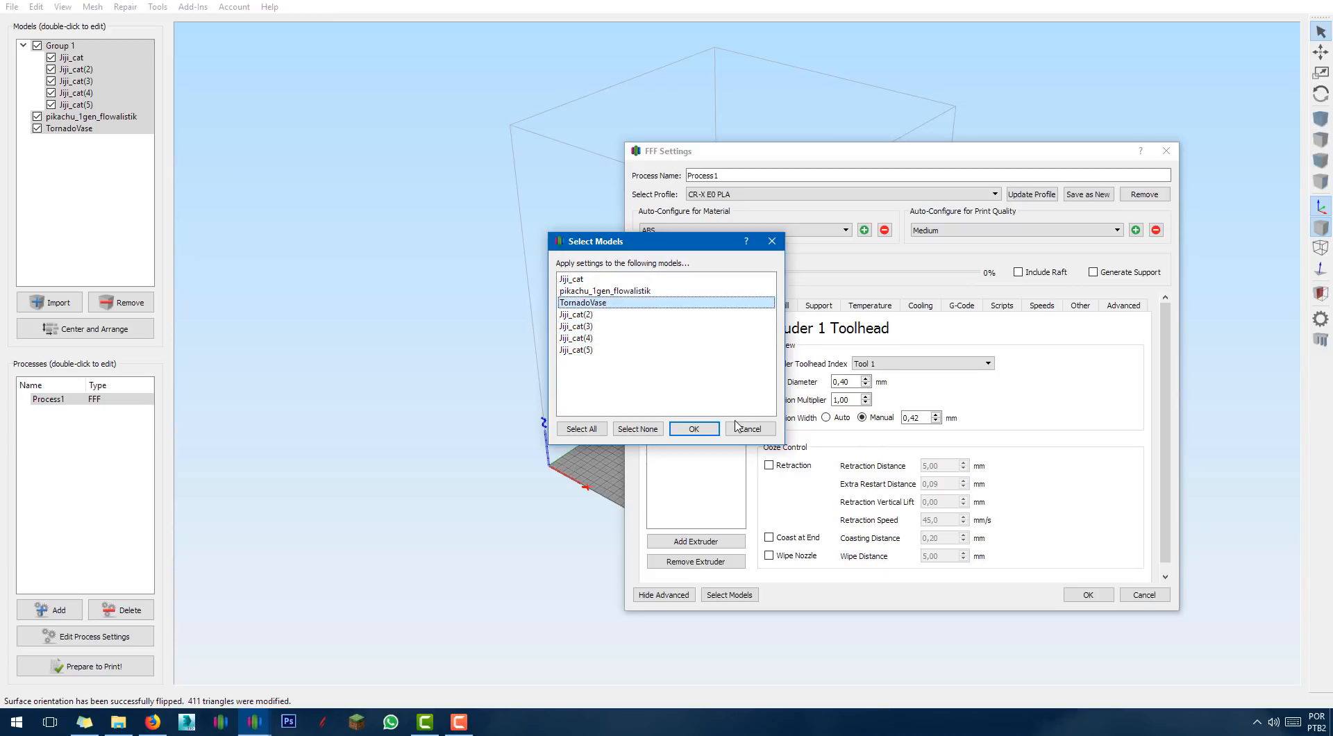
{"action": "left_click", "coordinate": [694, 428]}
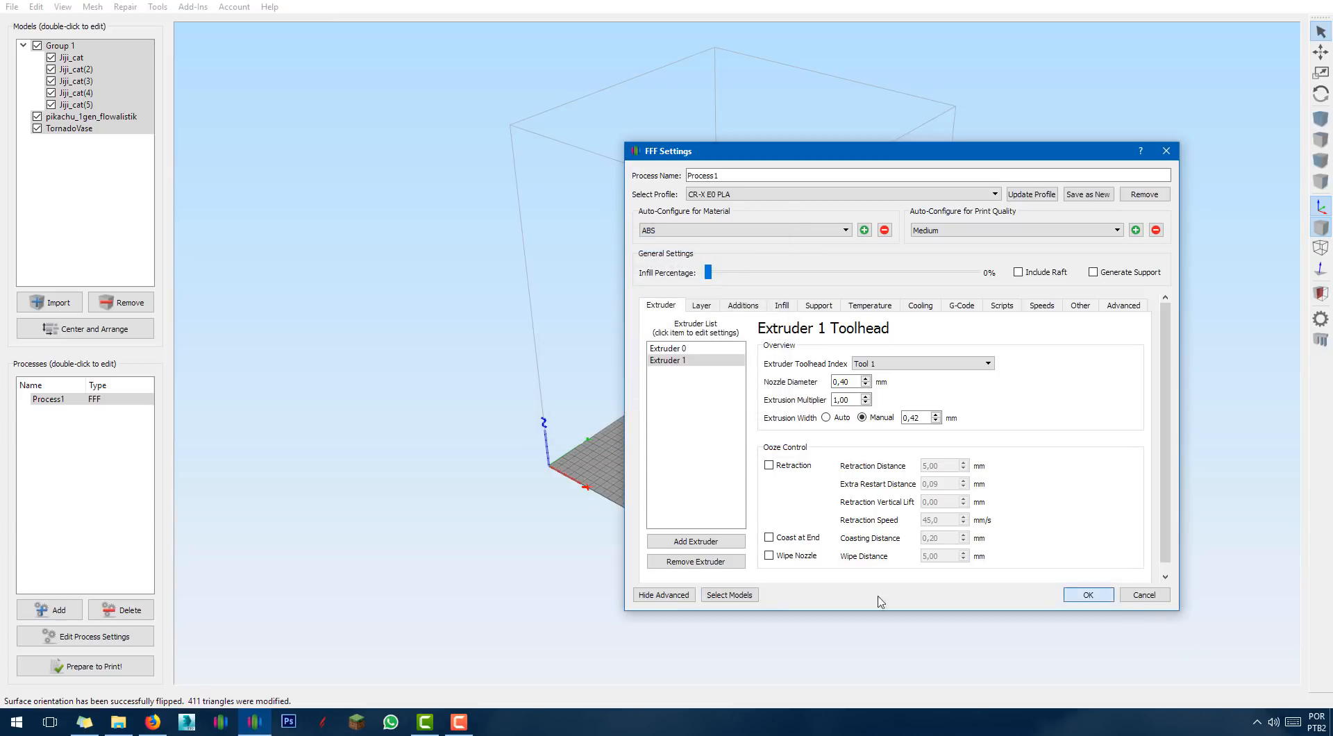
{"action": "left_click", "coordinate": [1089, 595]}
{"action": "left_click", "coordinate": [43, 665]}
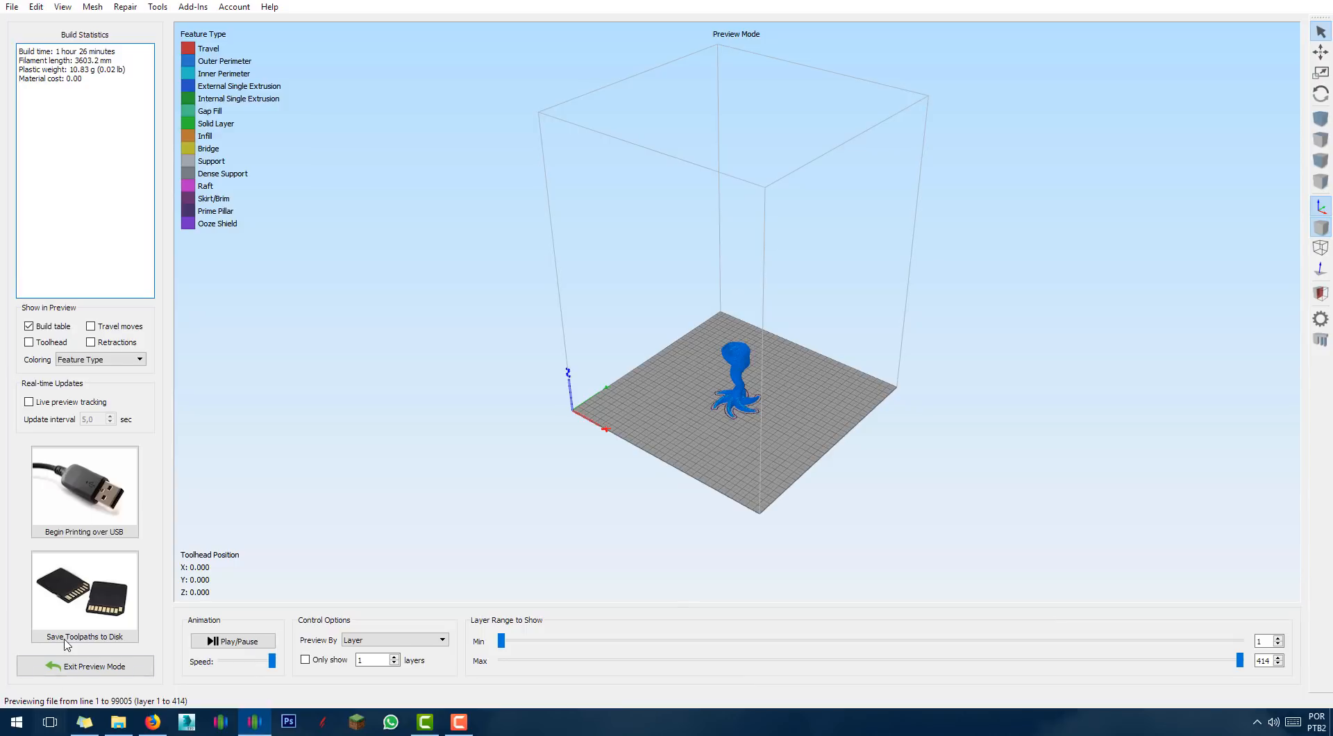
Leave the preview, hide pikachu and TornadoVase from the plate, and add Process2.
{"action": "left_click", "coordinate": [68, 666]}
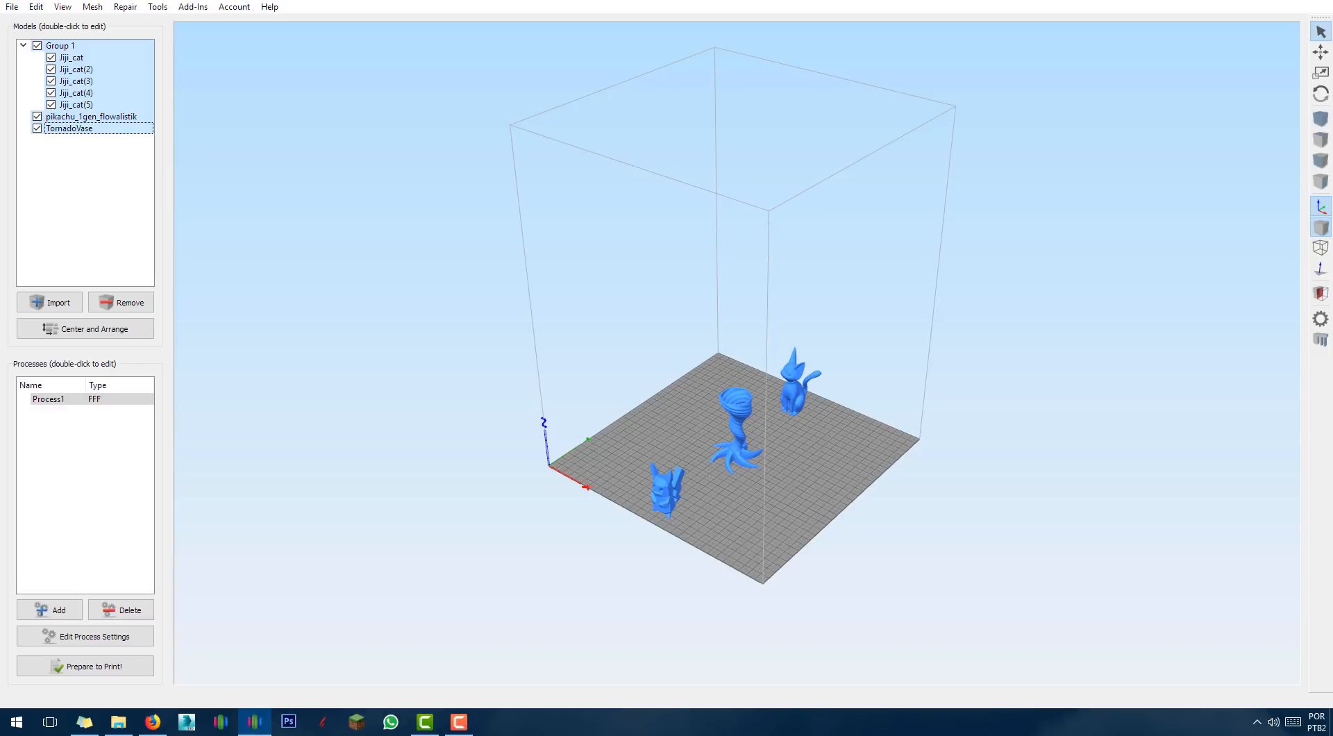
{"action": "left_click", "coordinate": [37, 117]}
{"action": "left_click", "coordinate": [37, 129]}
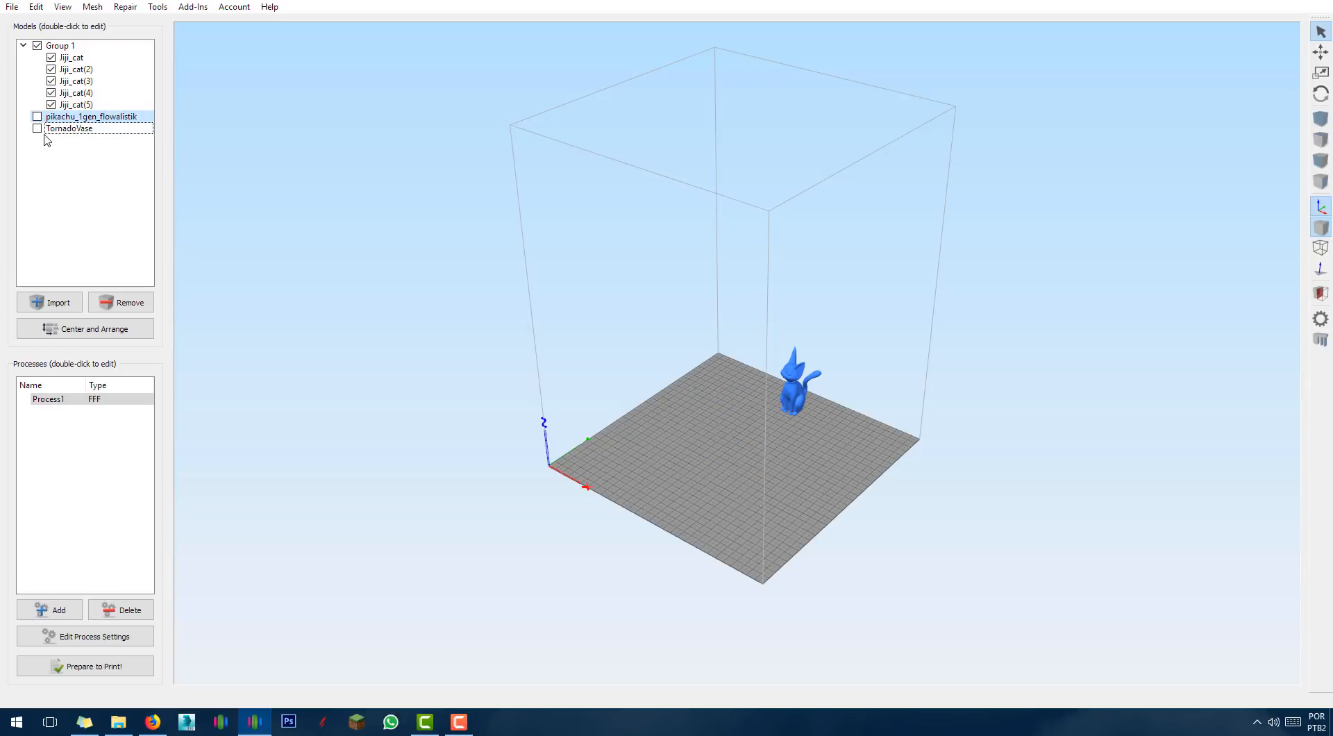
{"action": "left_click", "coordinate": [52, 609]}
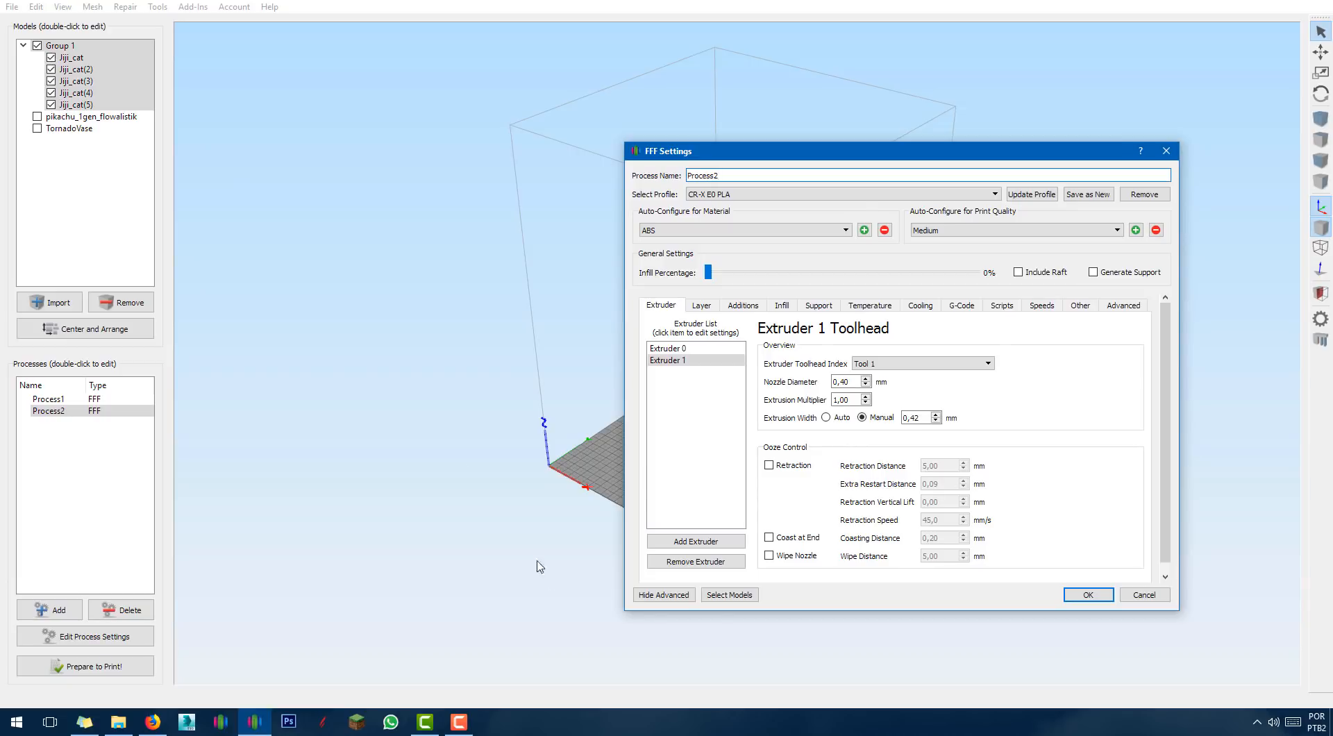
Assign Process2 to the Jiji_cat models, save it, and bring up the print process selection.
{"action": "left_click", "coordinate": [721, 597]}
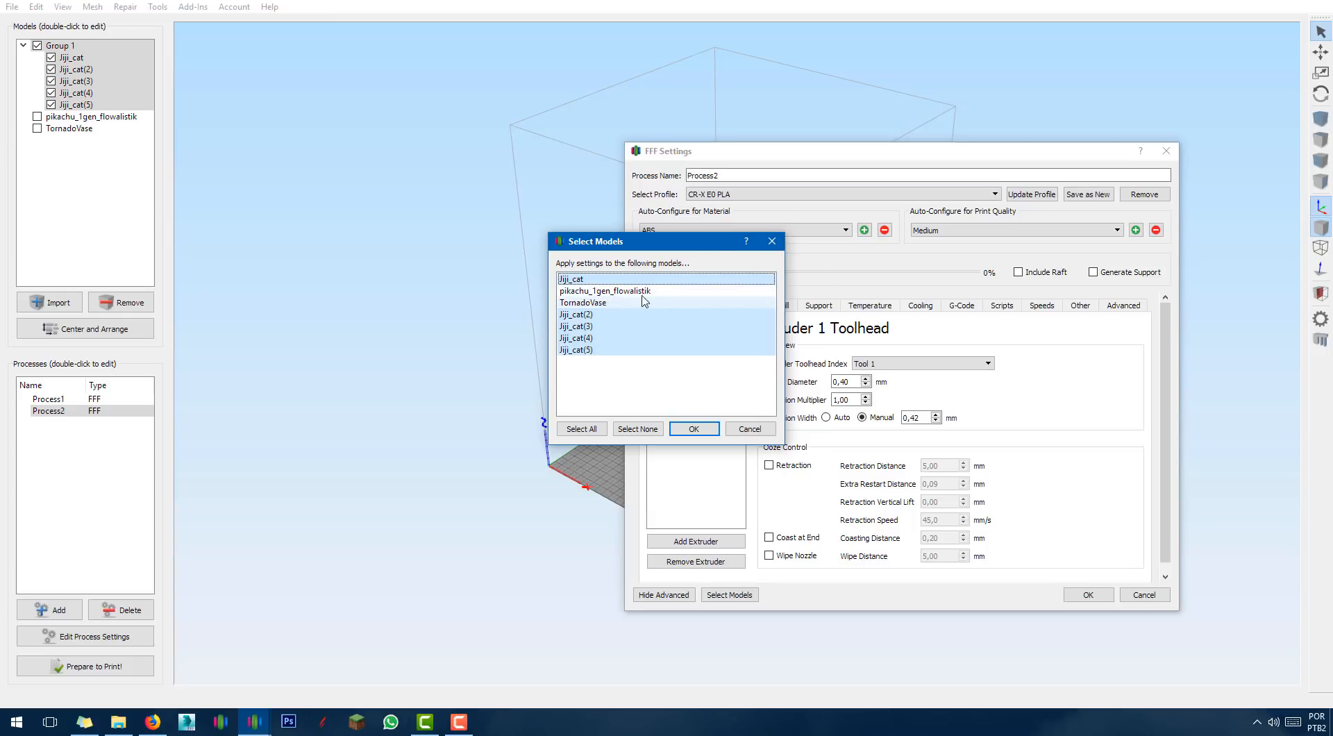
{"action": "left_click", "coordinate": [695, 429]}
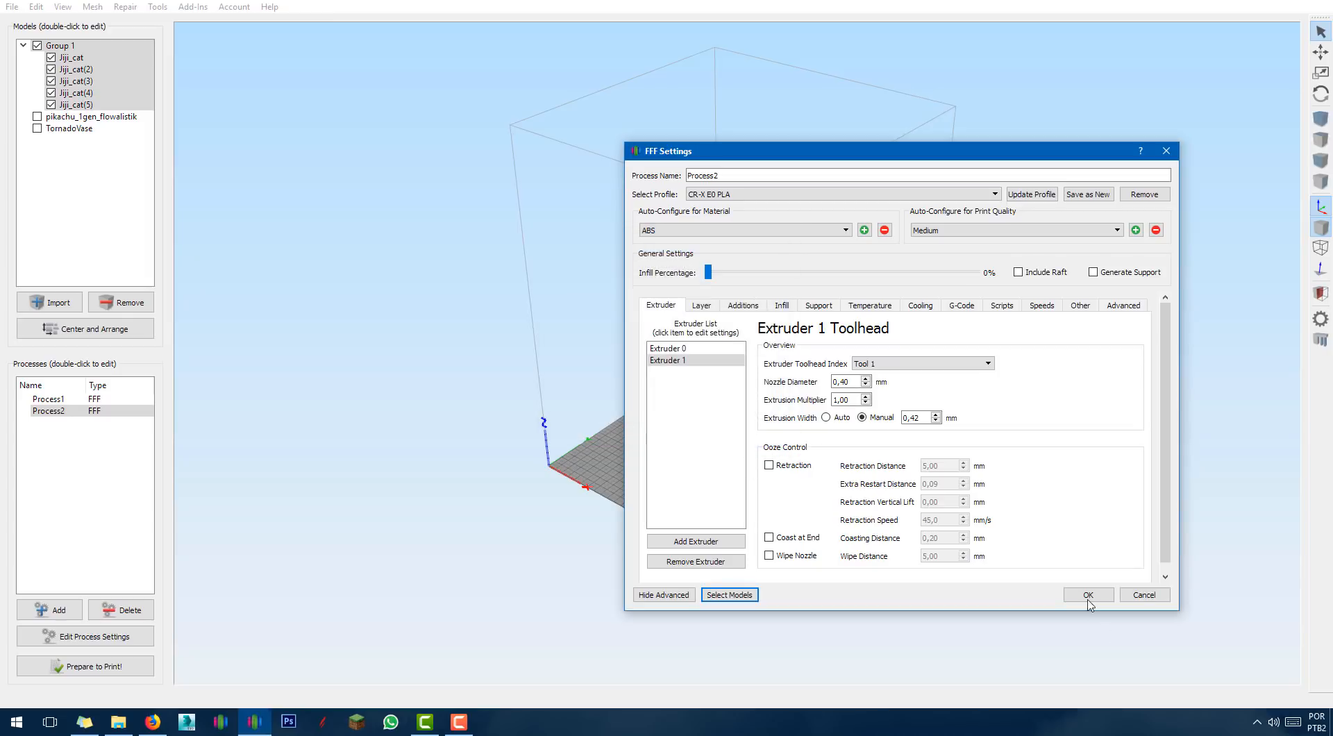
{"action": "left_click", "coordinate": [1088, 599]}
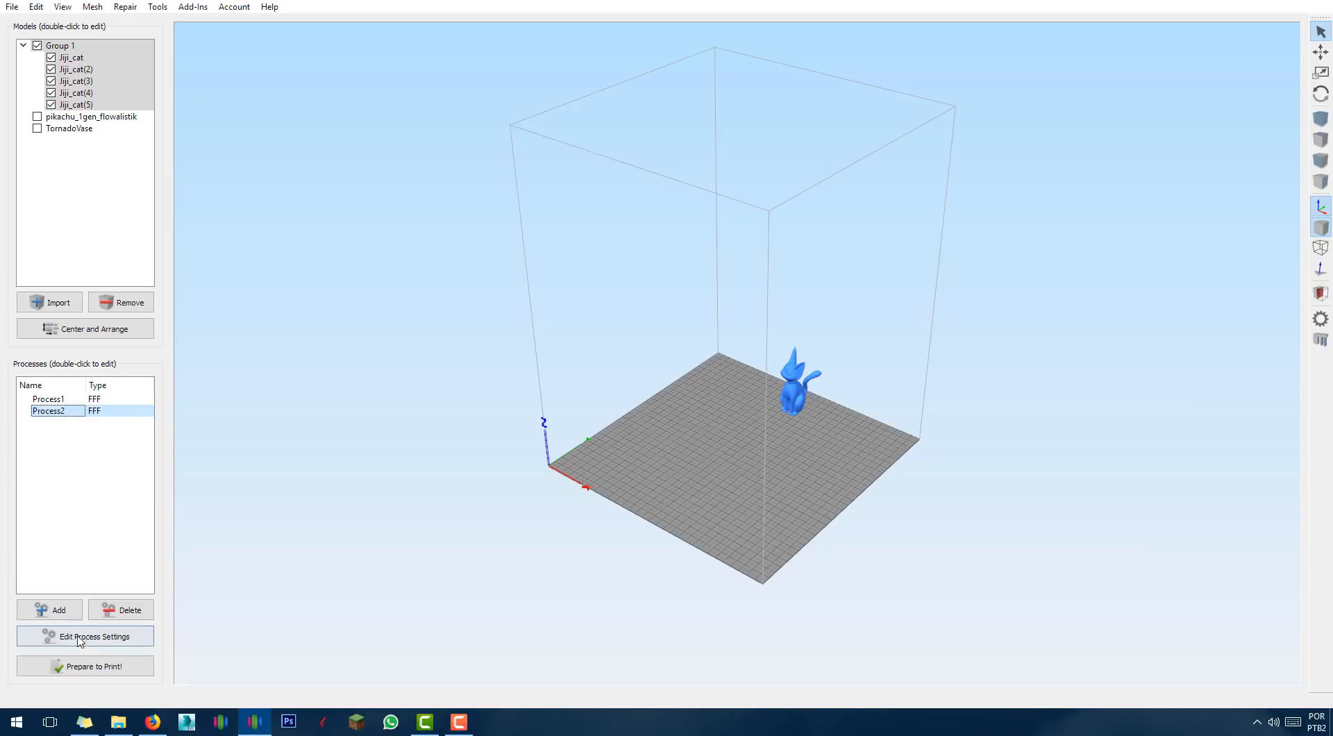
{"action": "left_click", "coordinate": [83, 666]}
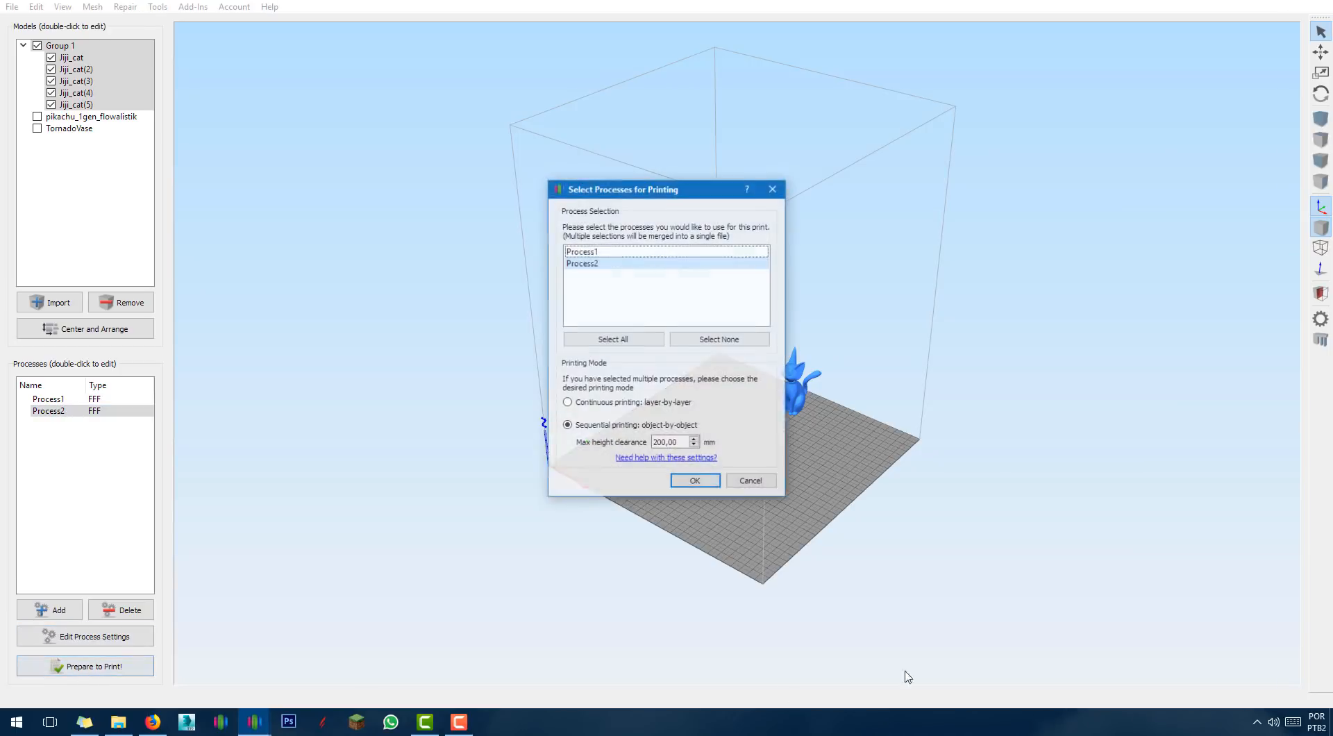
Slice the Jiji_cat pieces sequentially with Process2 (1 h 3 min, 8.22 g), then exit the preview.
{"action": "left_click", "coordinate": [695, 482]}
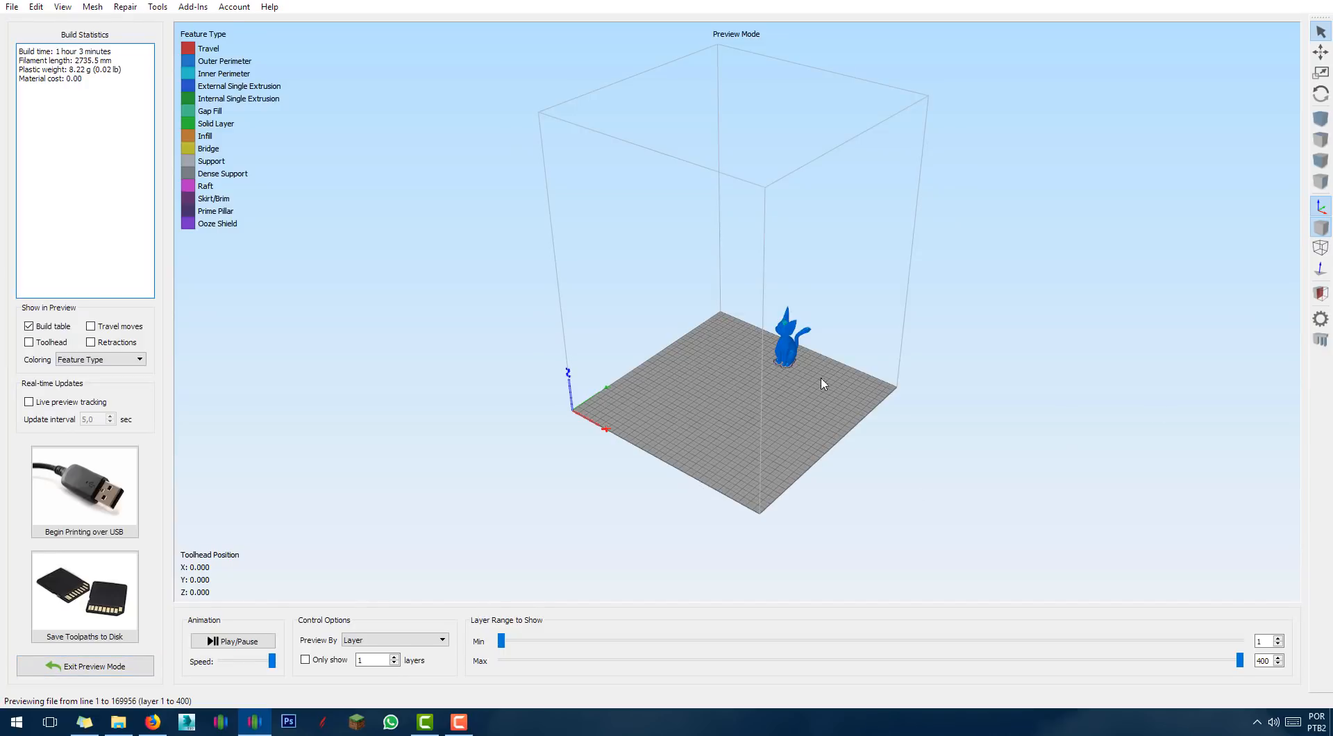
{"action": "left_click", "coordinate": [121, 668]}
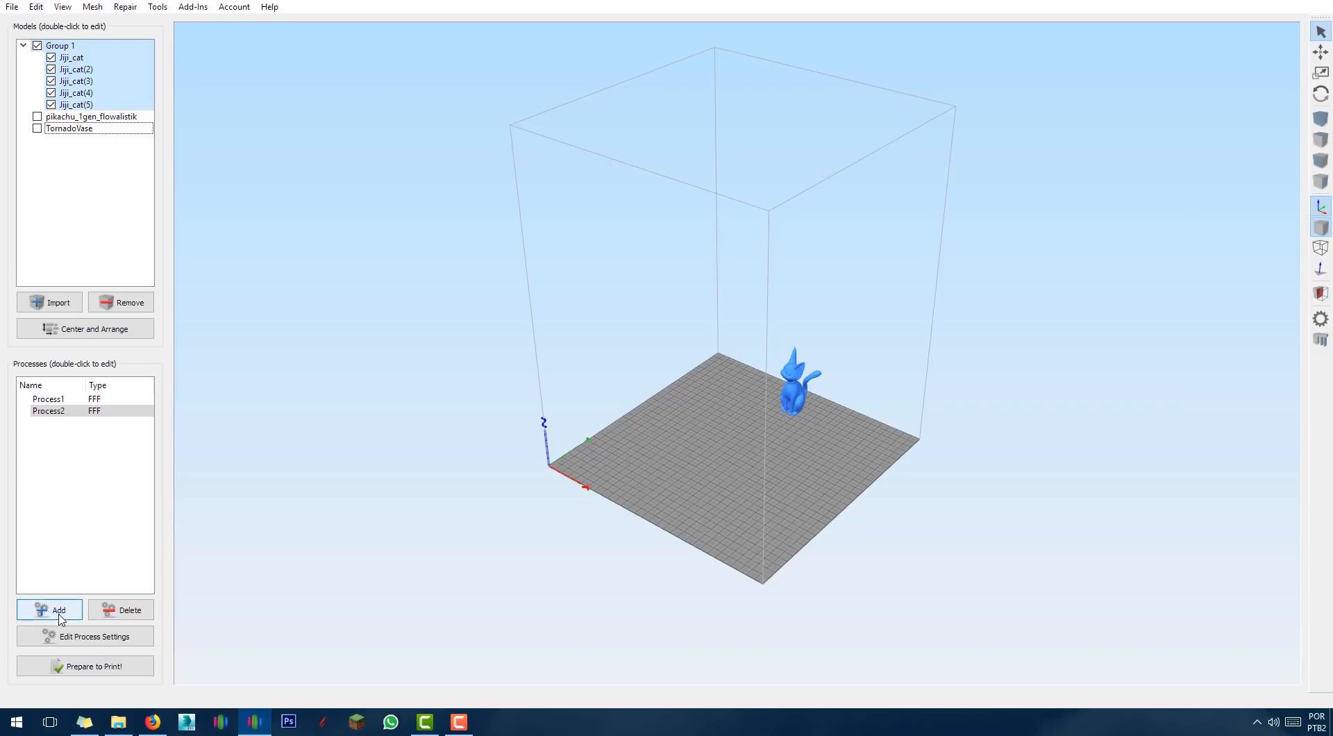
Add Process3 for the Pikachu model, slice and preview it, then exit the preview.
{"action": "left_click", "coordinate": [59, 614]}
{"action": "left_click", "coordinate": [693, 429]}
{"action": "left_click", "coordinate": [94, 667]}
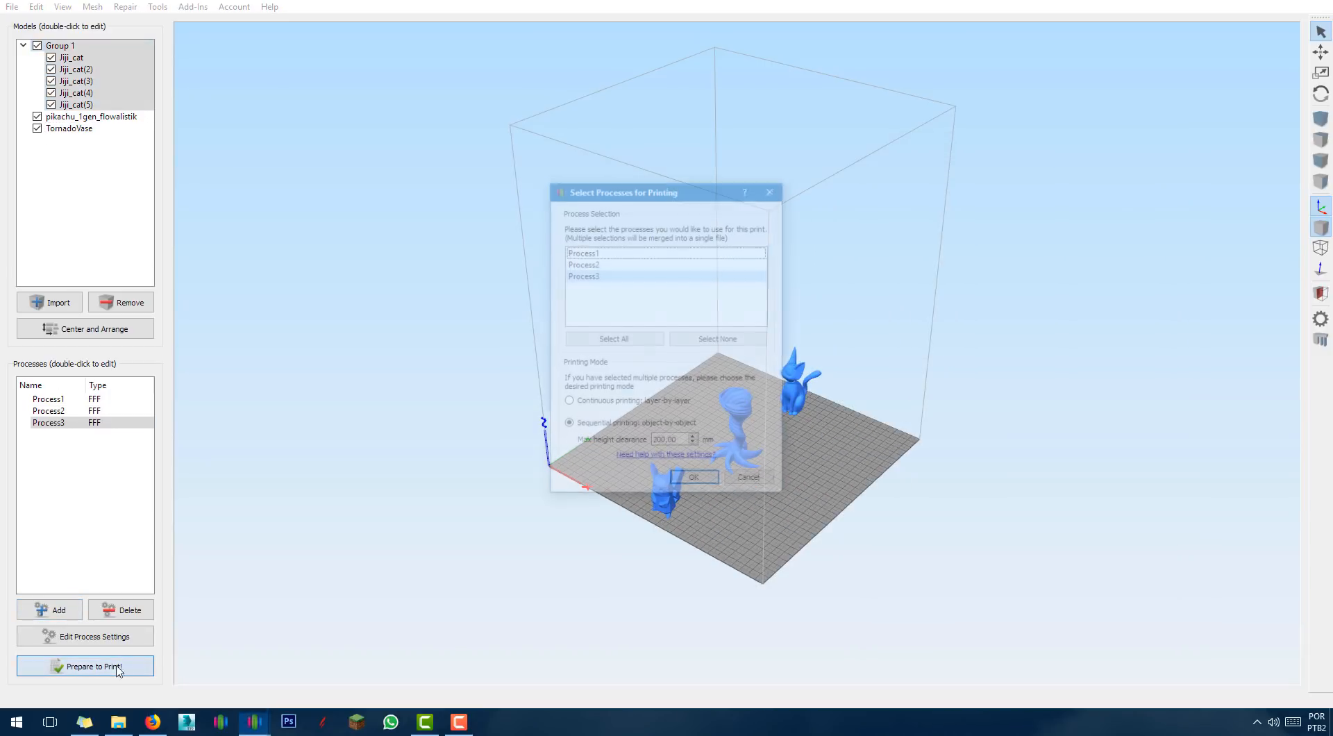
{"action": "left_click", "coordinate": [670, 486]}
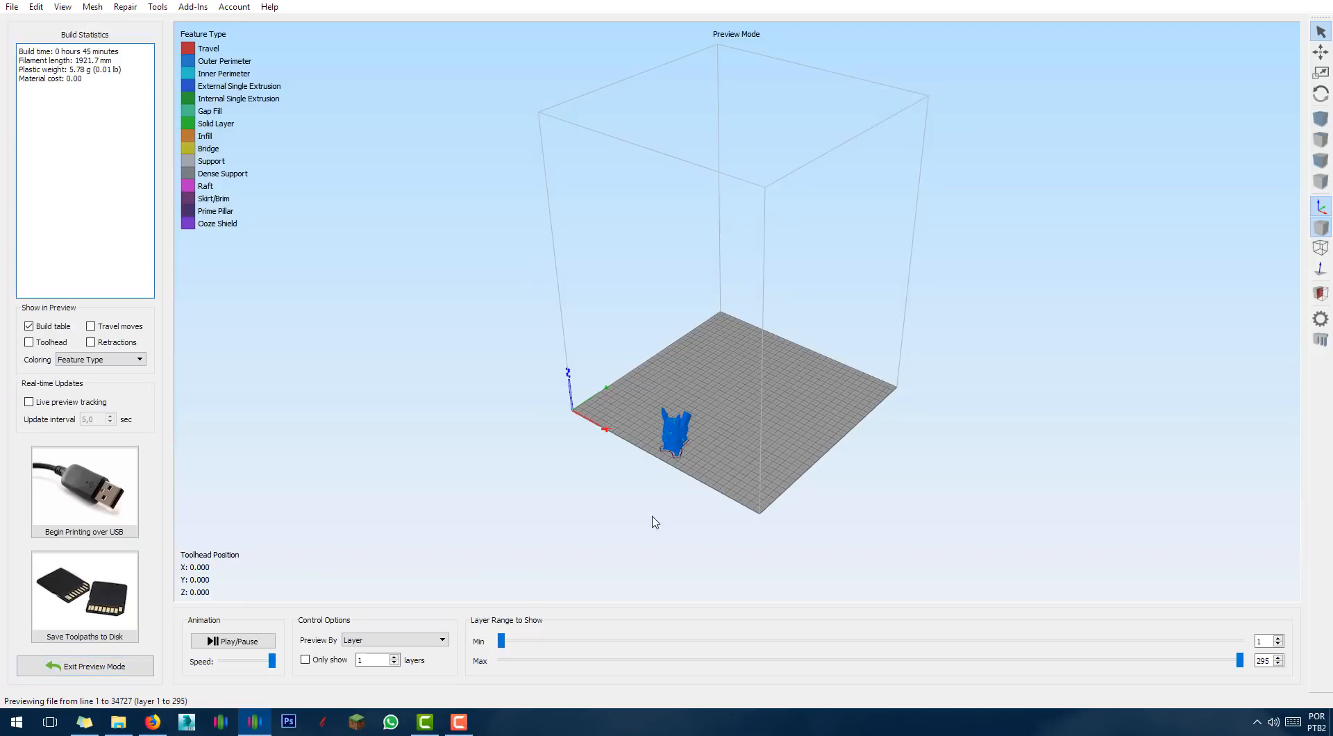
{"action": "left_click", "coordinate": [78, 668]}
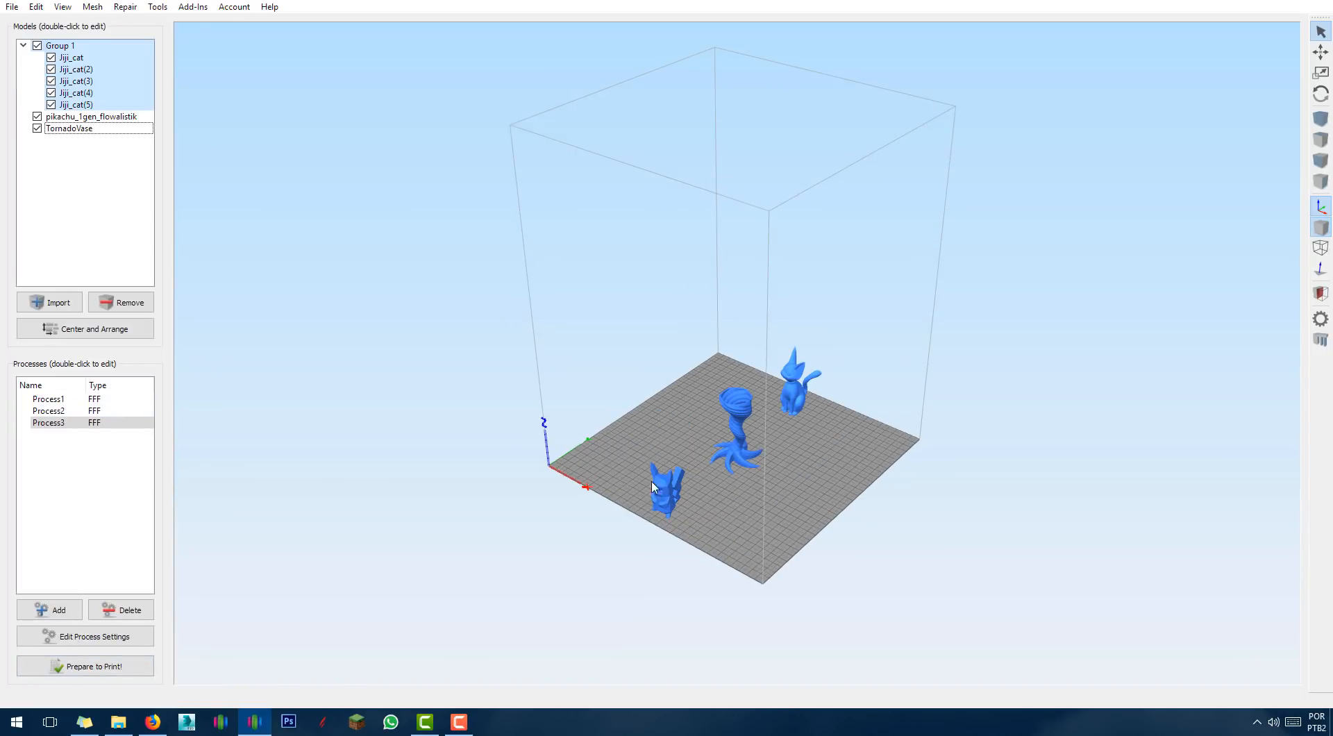
Frame all three models and check which models Process1, Process2 and Process3 each cover.
{"action": "scroll", "coordinate": [794, 538], "scroll_direction": "up", "scroll_amount": 6}
{"action": "right_click_drag", "start_coordinate": [672, 522], "coordinate": [455, 340]}
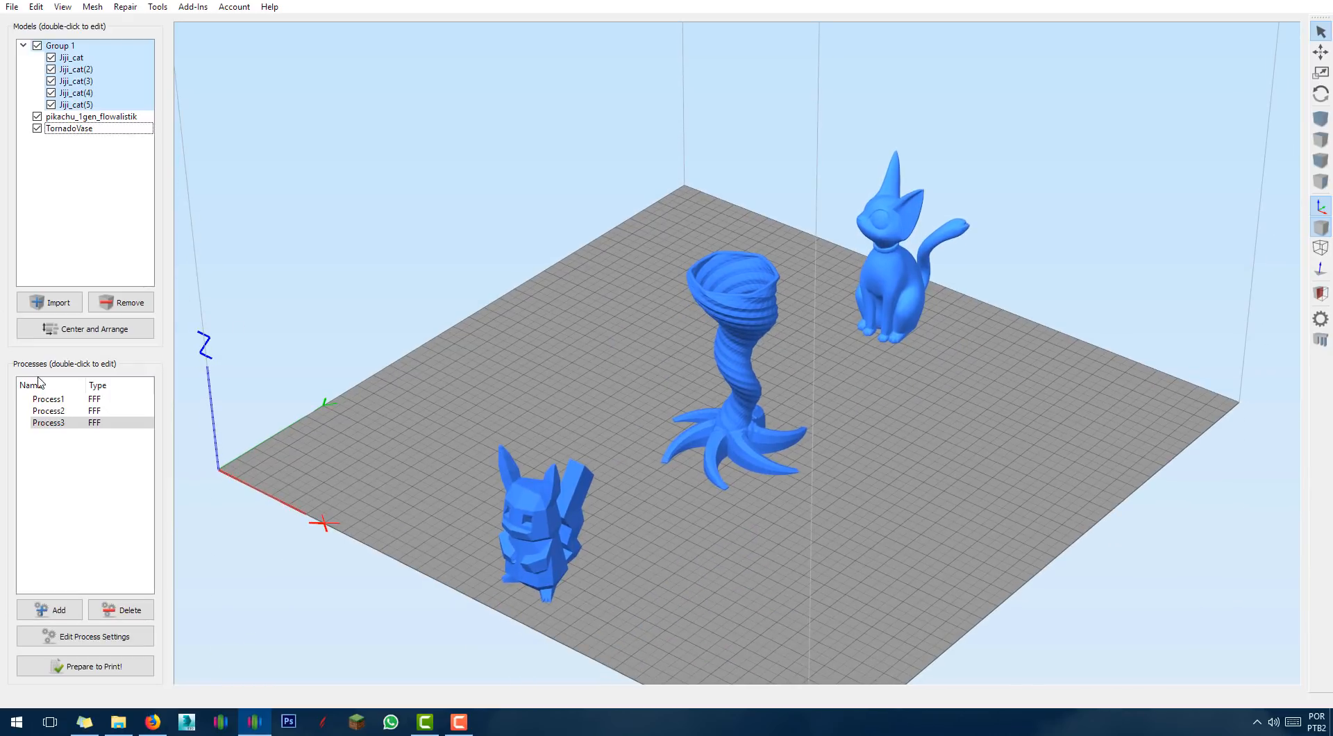
{"action": "left_click", "coordinate": [56, 399]}
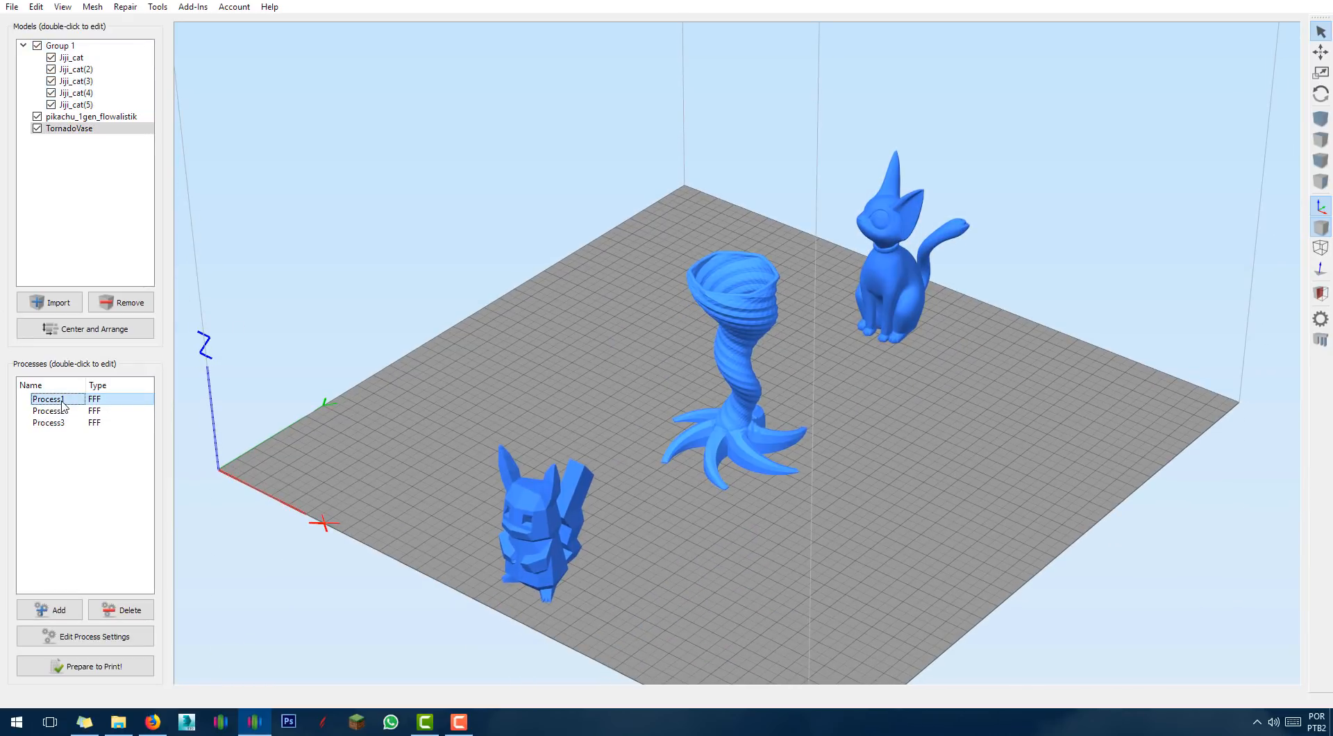
{"action": "left_click", "coordinate": [60, 412]}
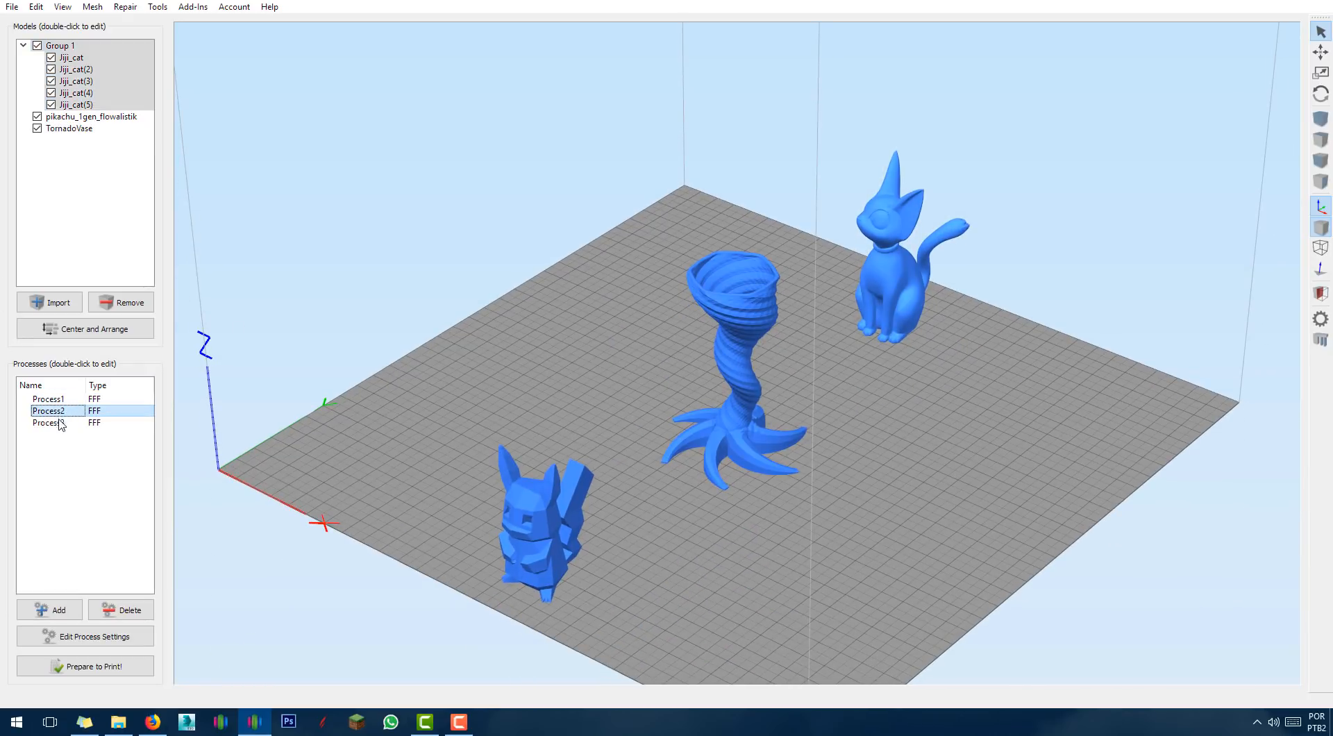
{"action": "left_click", "coordinate": [61, 423]}
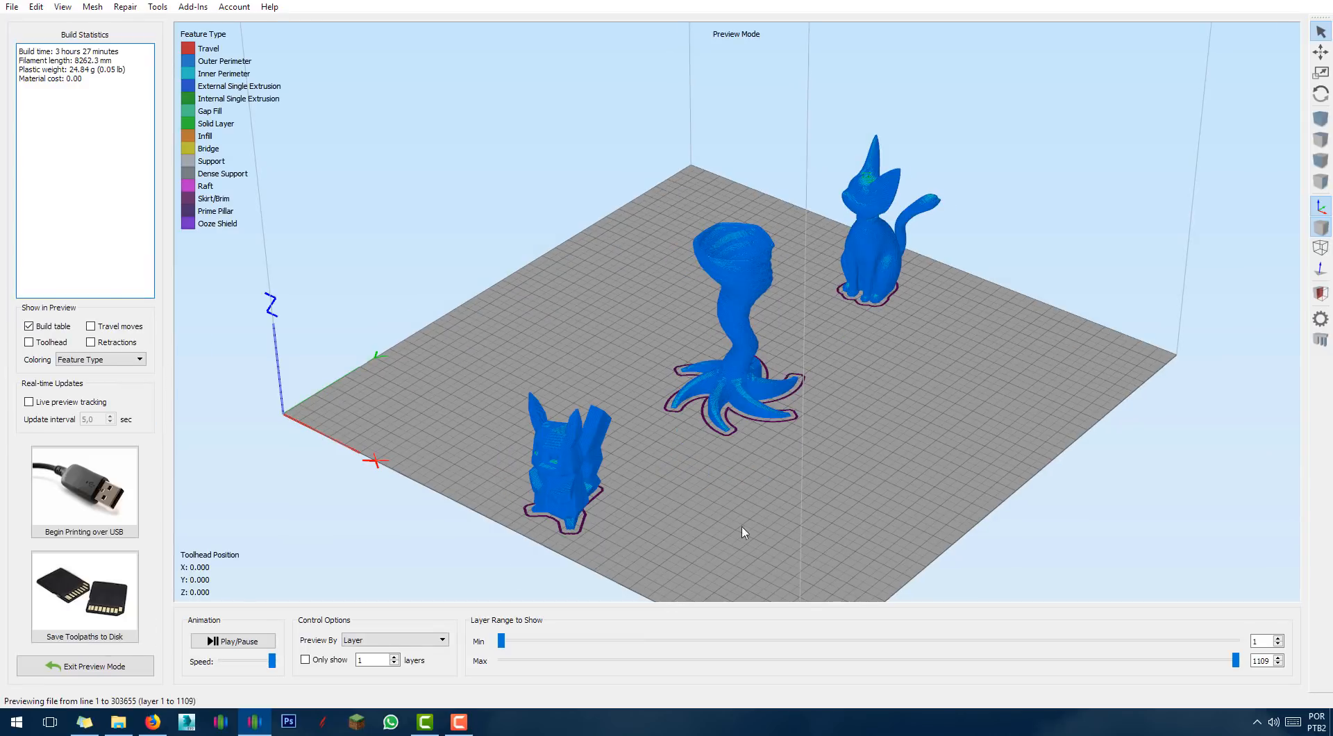
Trim the preview to lower layers, restore all 1109 layers, and view the models' bases.
{"action": "left_click_drag", "start_coordinate": [1235, 661], "coordinate": [1173, 666]}
{"action": "left_click_drag", "start_coordinate": [1273, 647], "coordinate": [1325, 635]}
{"action": "left_click_drag", "start_coordinate": [977, 416], "coordinate": [984, 557]}
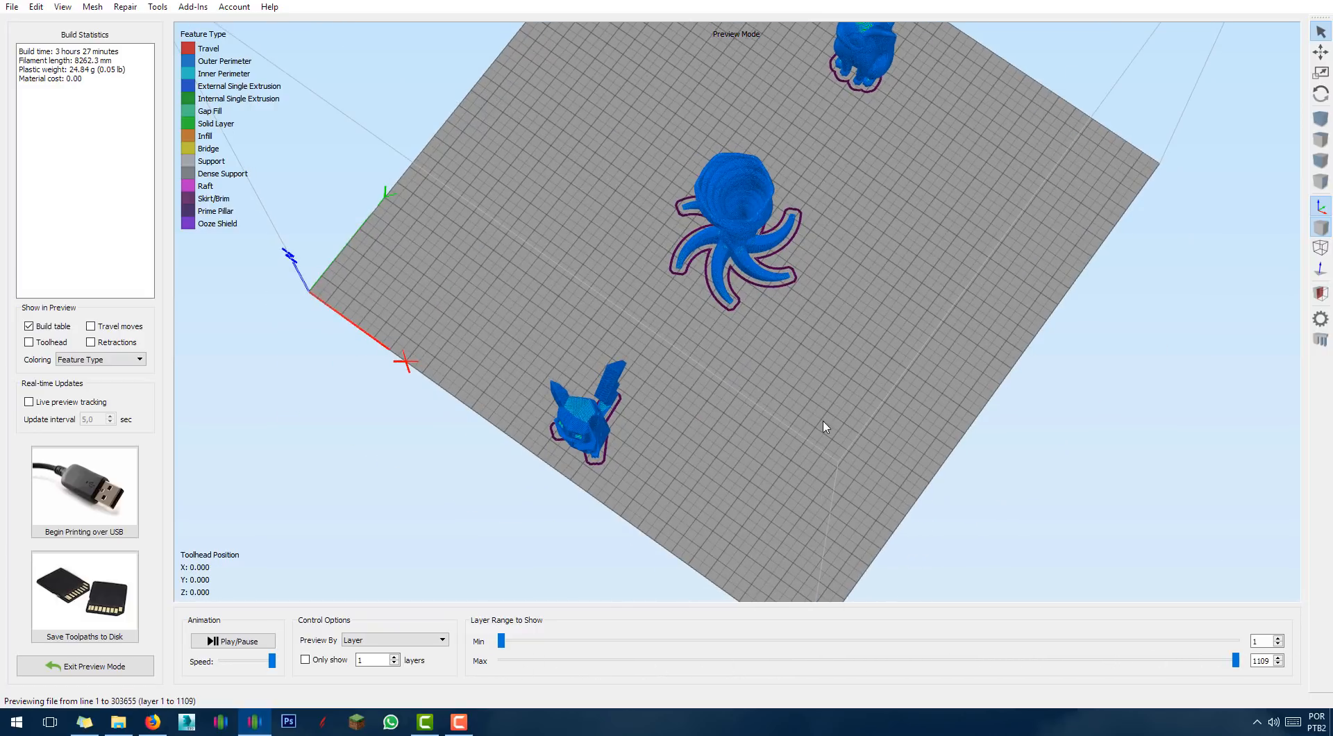
{"action": "double_click", "coordinate": [786, 418]}
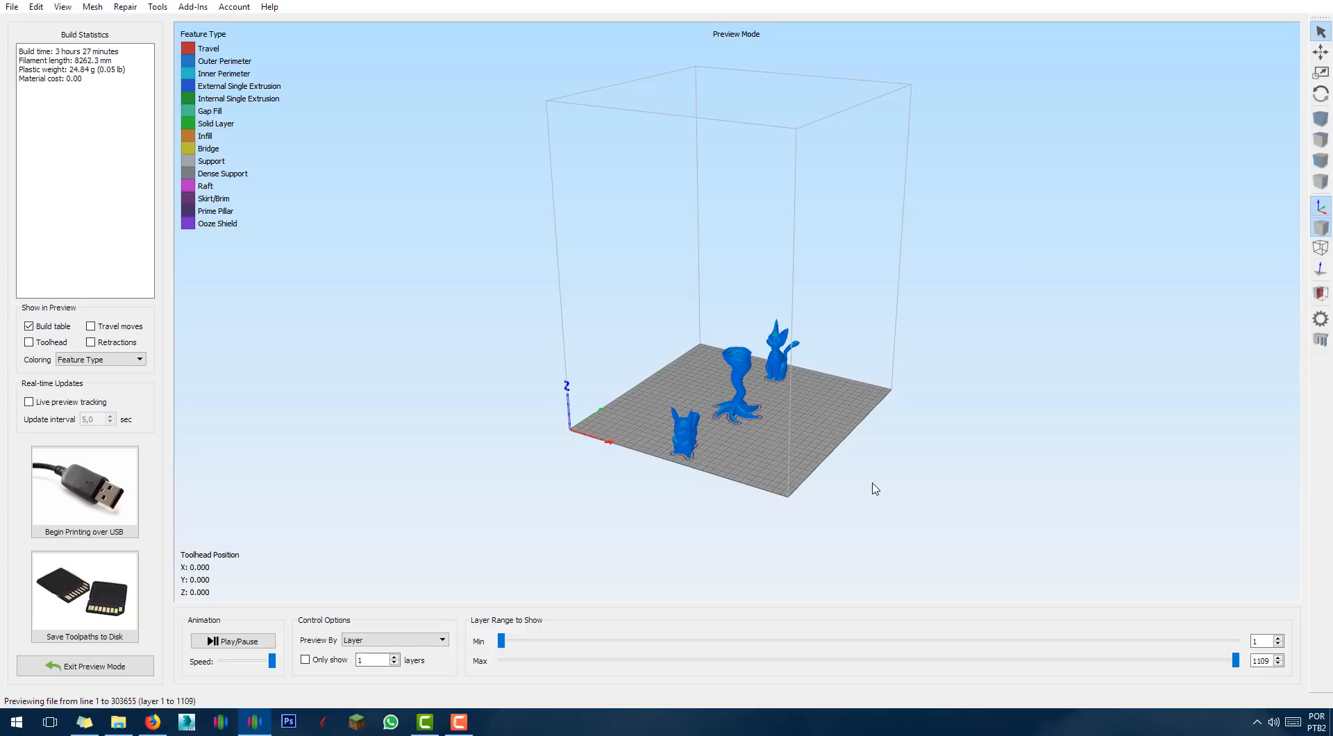
{"action": "left_click_drag", "start_coordinate": [874, 490], "coordinate": [818, 493]}
{"action": "scroll", "coordinate": [818, 494], "scroll_direction": "up", "scroll_amount": 6}
{"action": "middle_click_drag", "start_coordinate": [855, 300], "coordinate": [852, 203]}
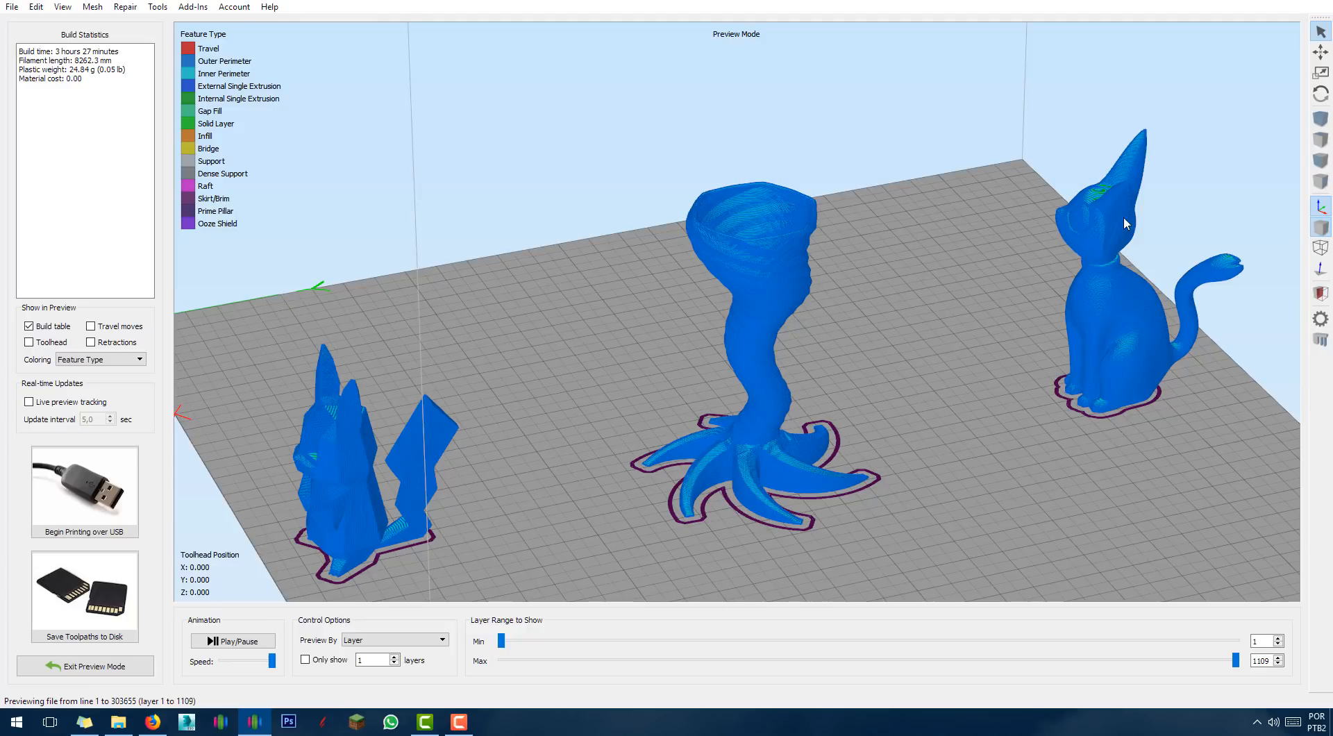
Zoom in on the tornado vase, lower the top layer to reveal rim shells, then exit preview.
{"action": "left_click_drag", "start_coordinate": [682, 436], "coordinate": [580, 425]}
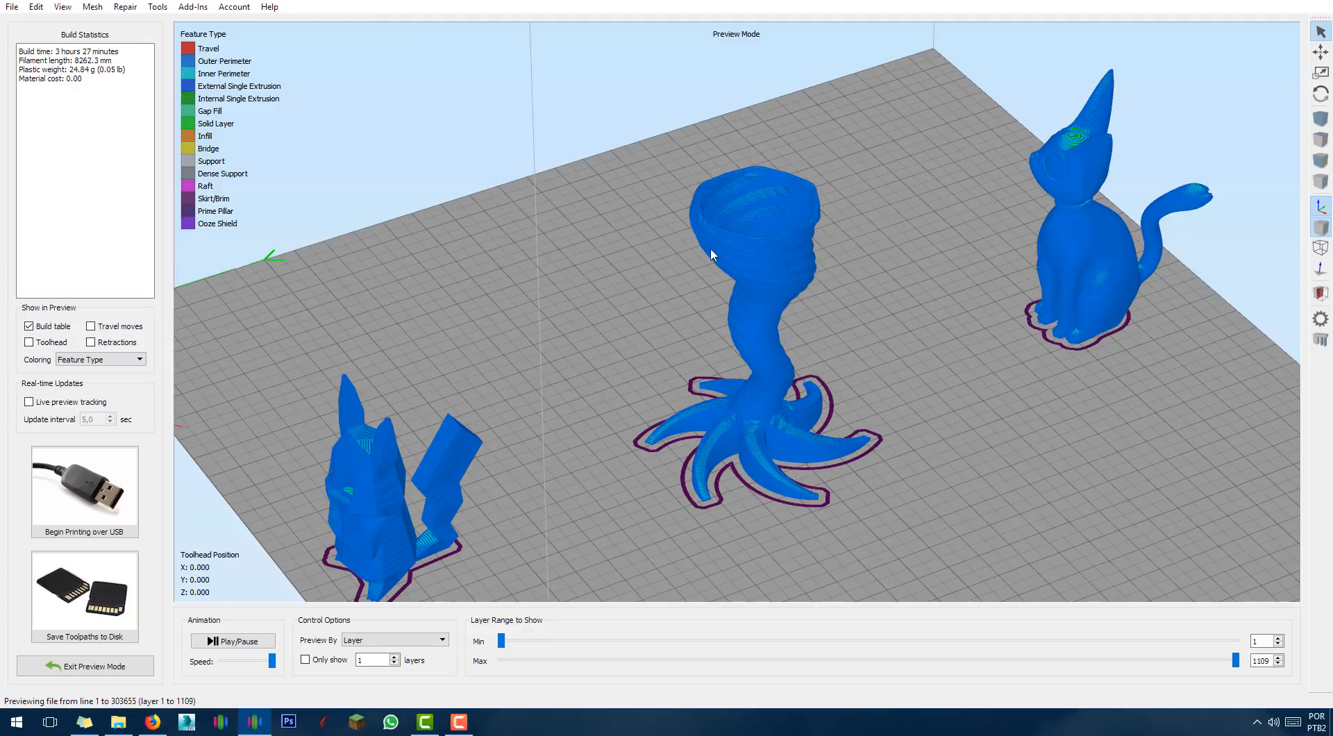
{"action": "scroll", "coordinate": [805, 104], "scroll_direction": "up", "scroll_amount": 5}
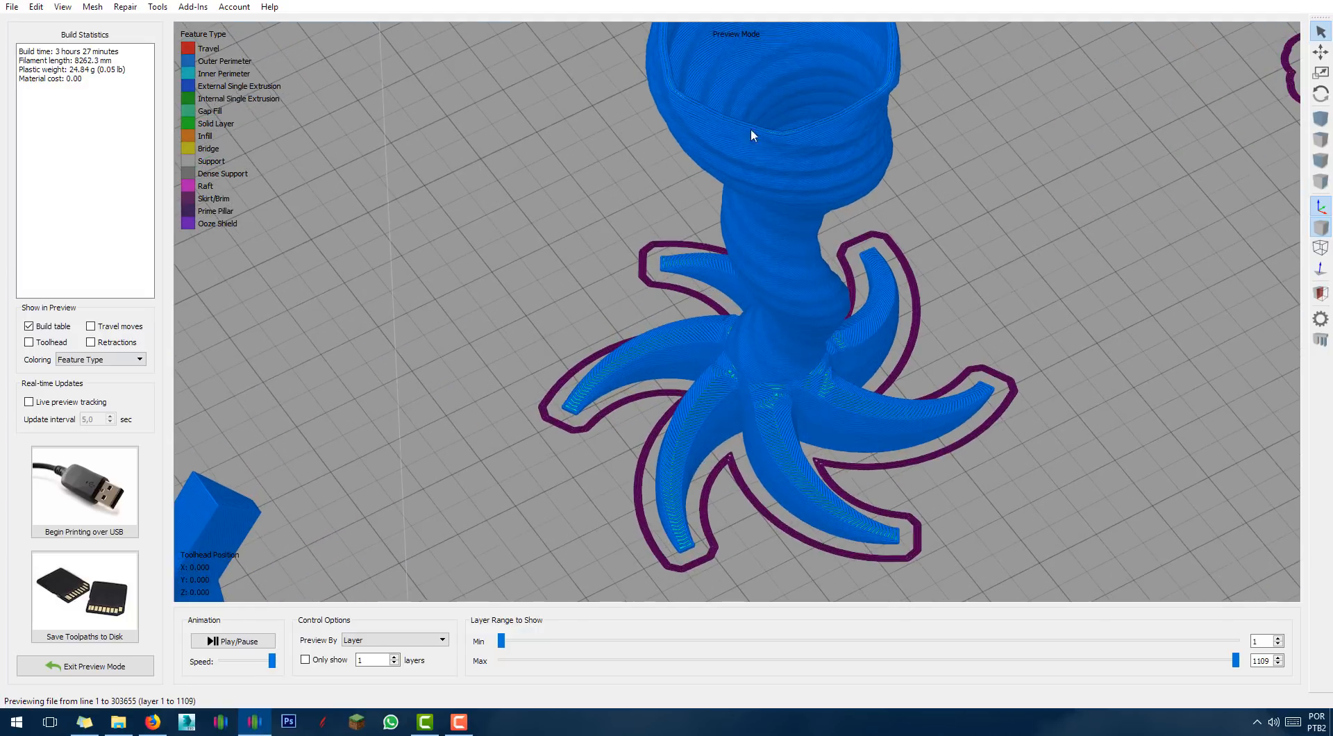
{"action": "right_click_drag", "start_coordinate": [559, 149], "coordinate": [569, 250]}
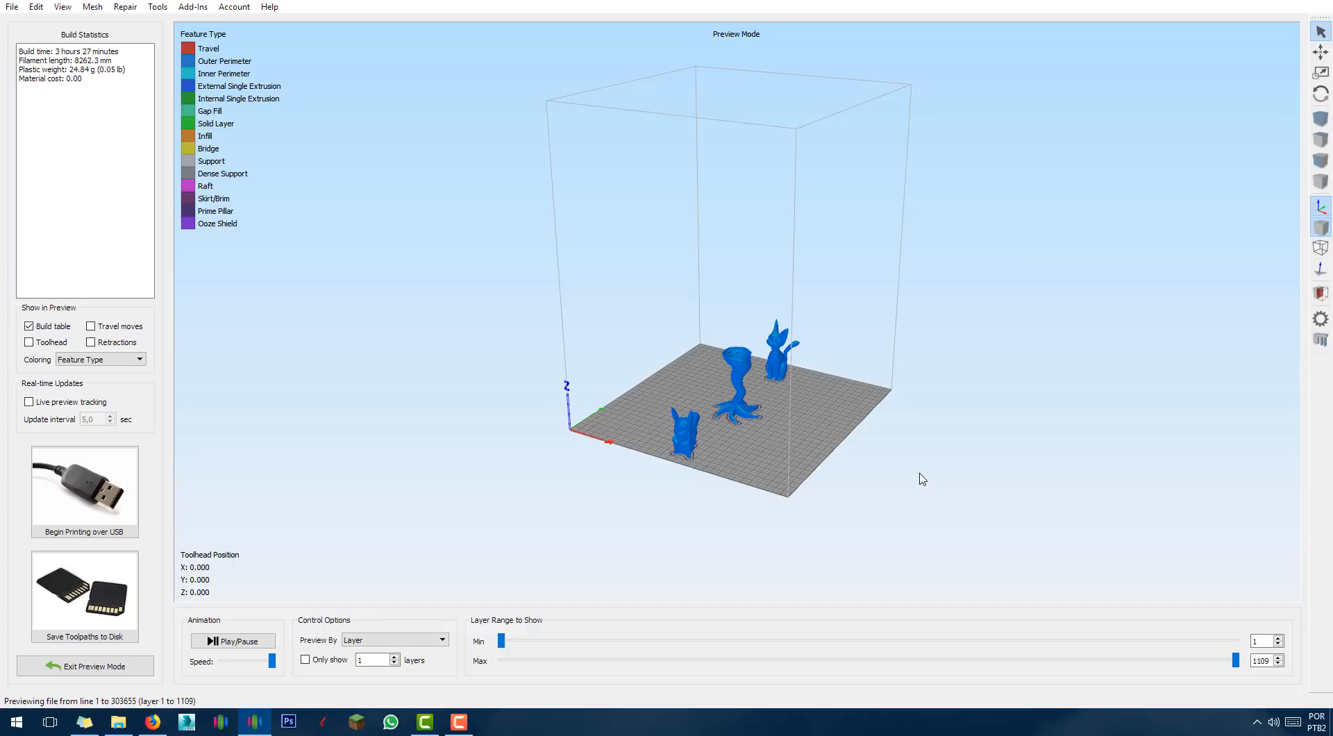
{"action": "left_click_drag", "start_coordinate": [805, 443], "coordinate": [811, 486]}
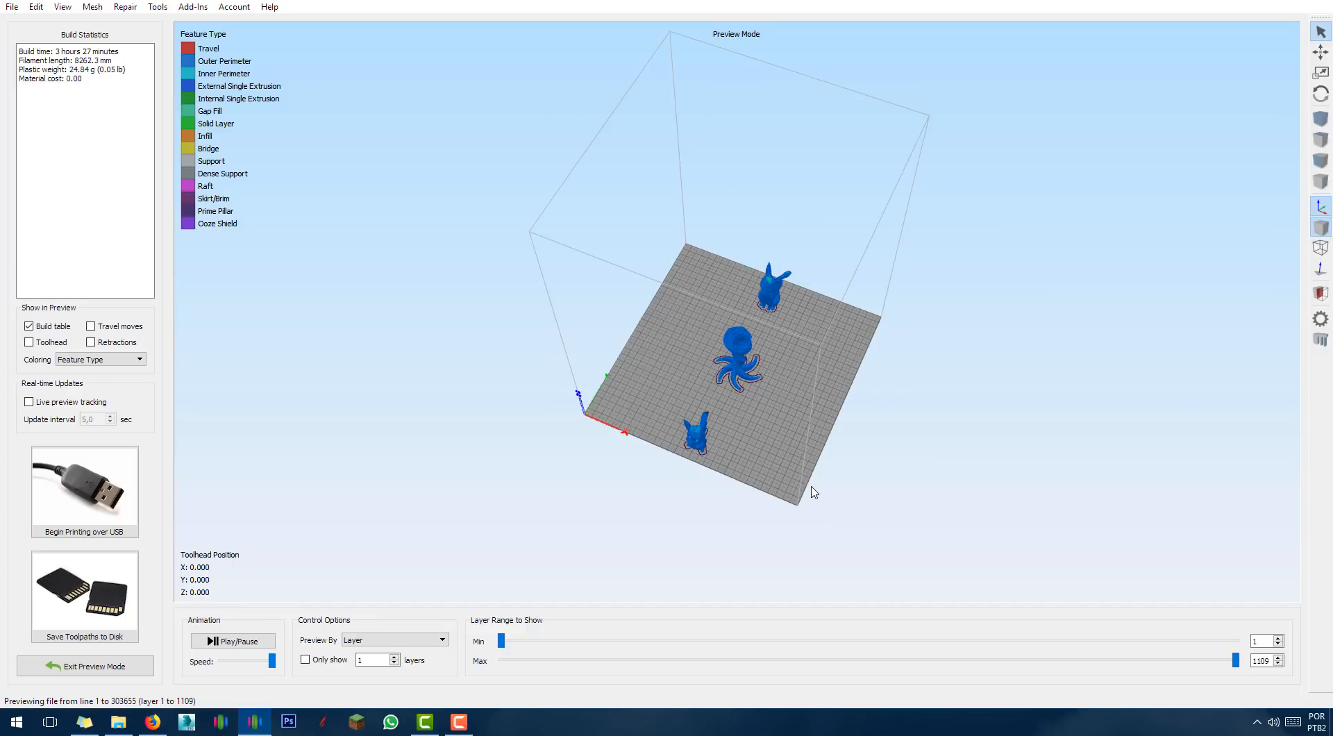
{"action": "scroll", "coordinate": [820, 489], "scroll_direction": "up", "scroll_amount": 5}
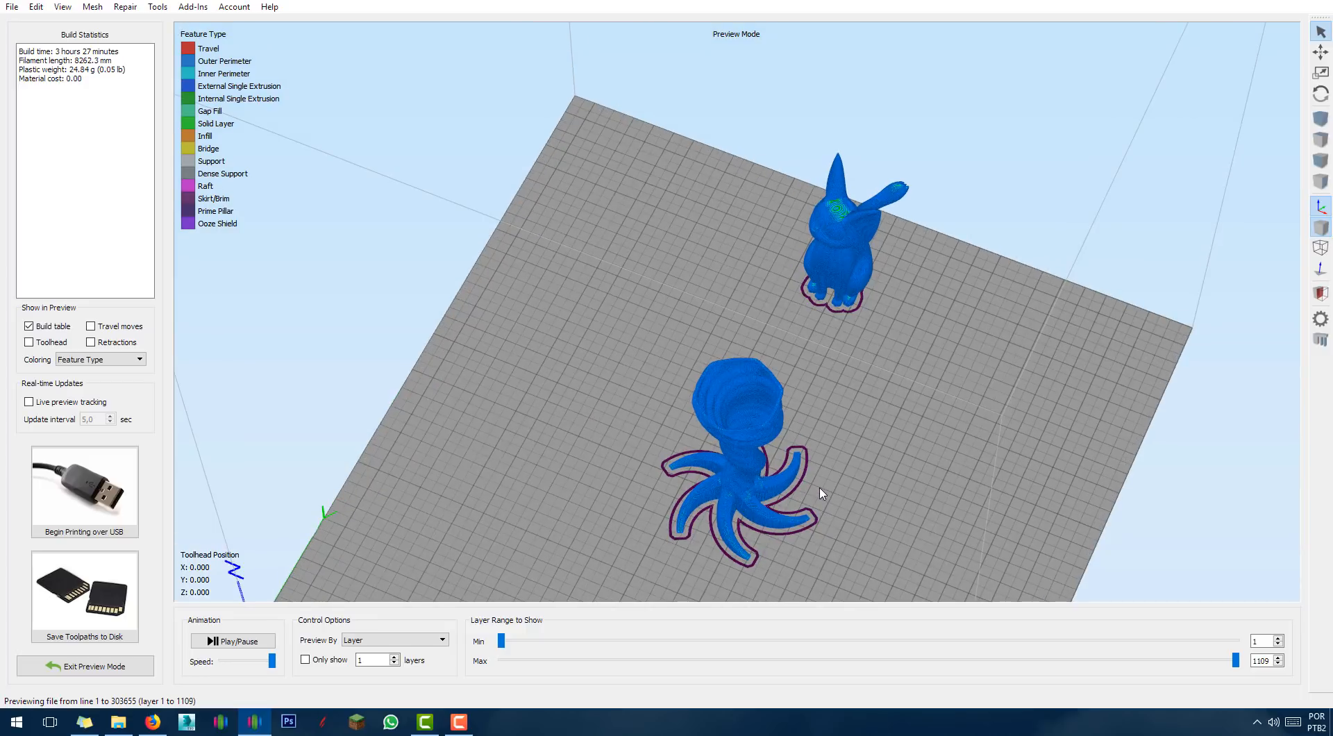
{"action": "right_click_drag", "start_coordinate": [645, 431], "coordinate": [642, 378]}
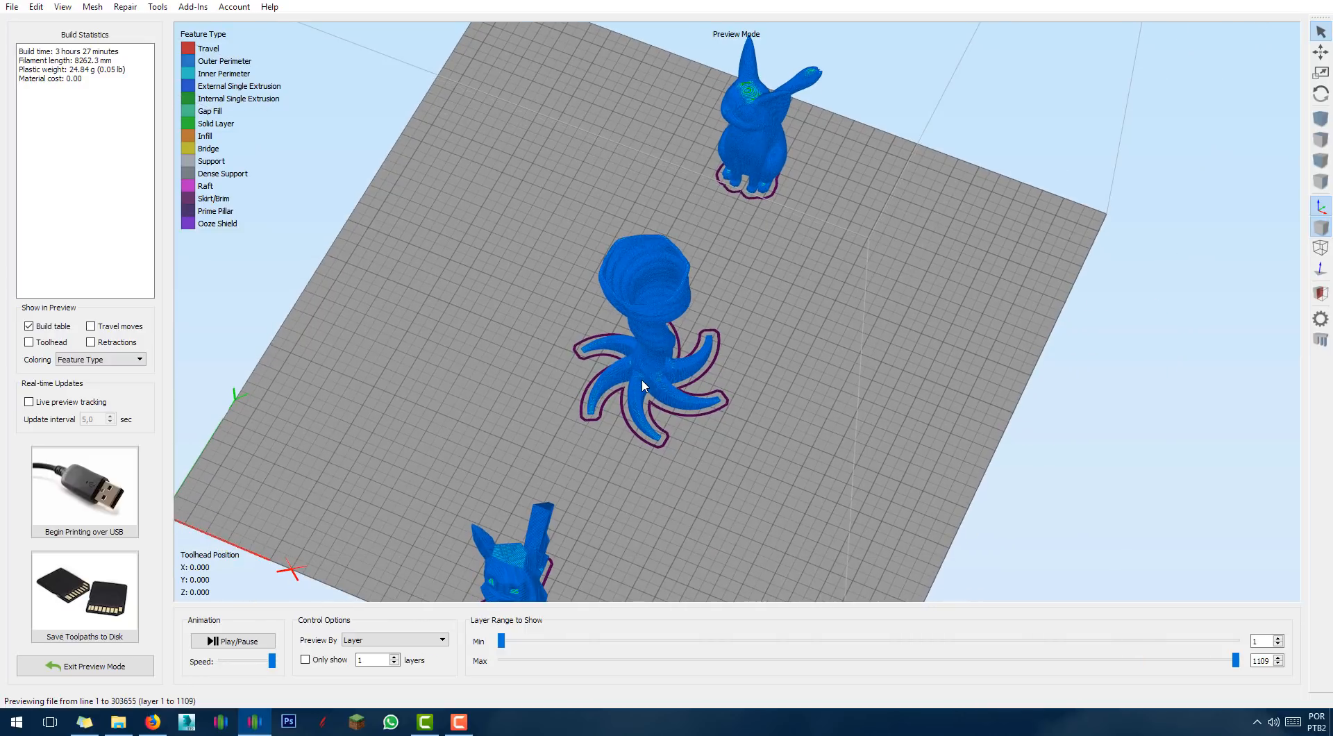
{"action": "scroll", "coordinate": [643, 381], "scroll_direction": "up", "scroll_amount": 5}
{"action": "scroll", "coordinate": [601, 305], "scroll_direction": "up", "scroll_amount": 3}
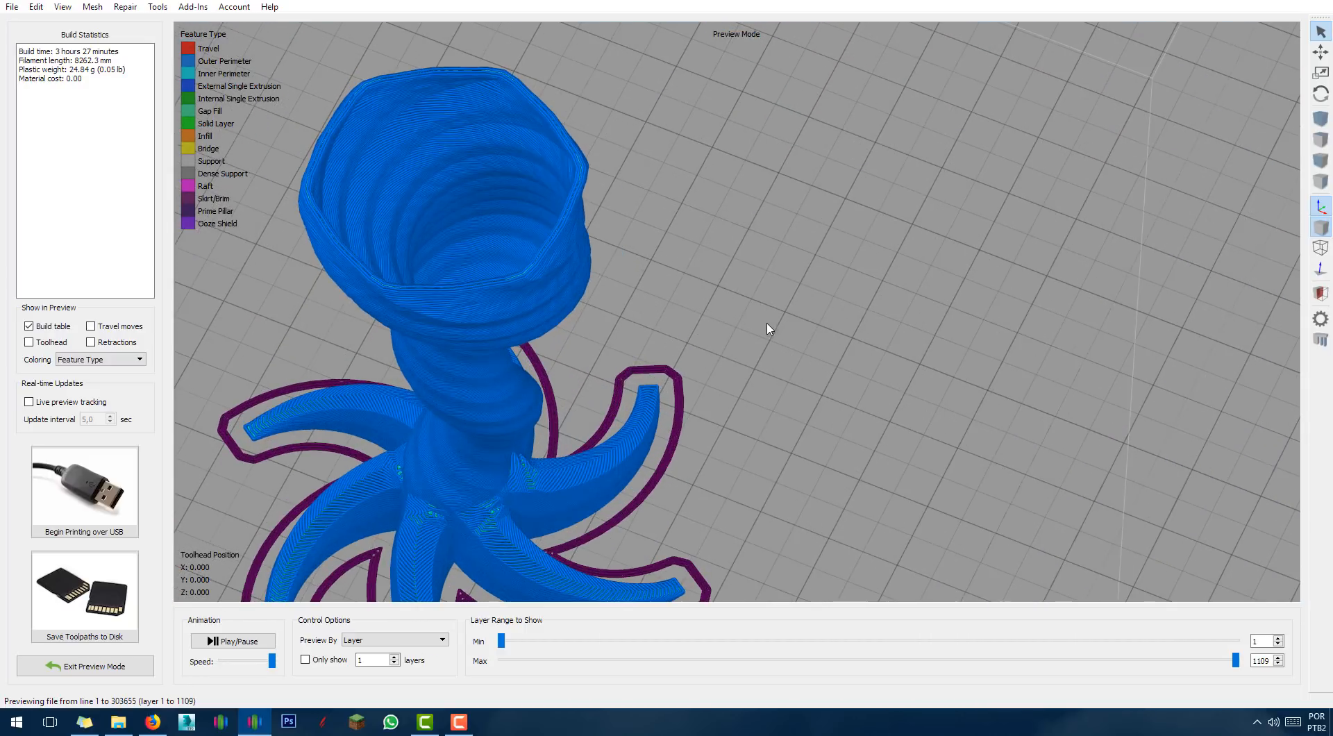
{"action": "right_click_drag", "start_coordinate": [767, 324], "coordinate": [780, 334]}
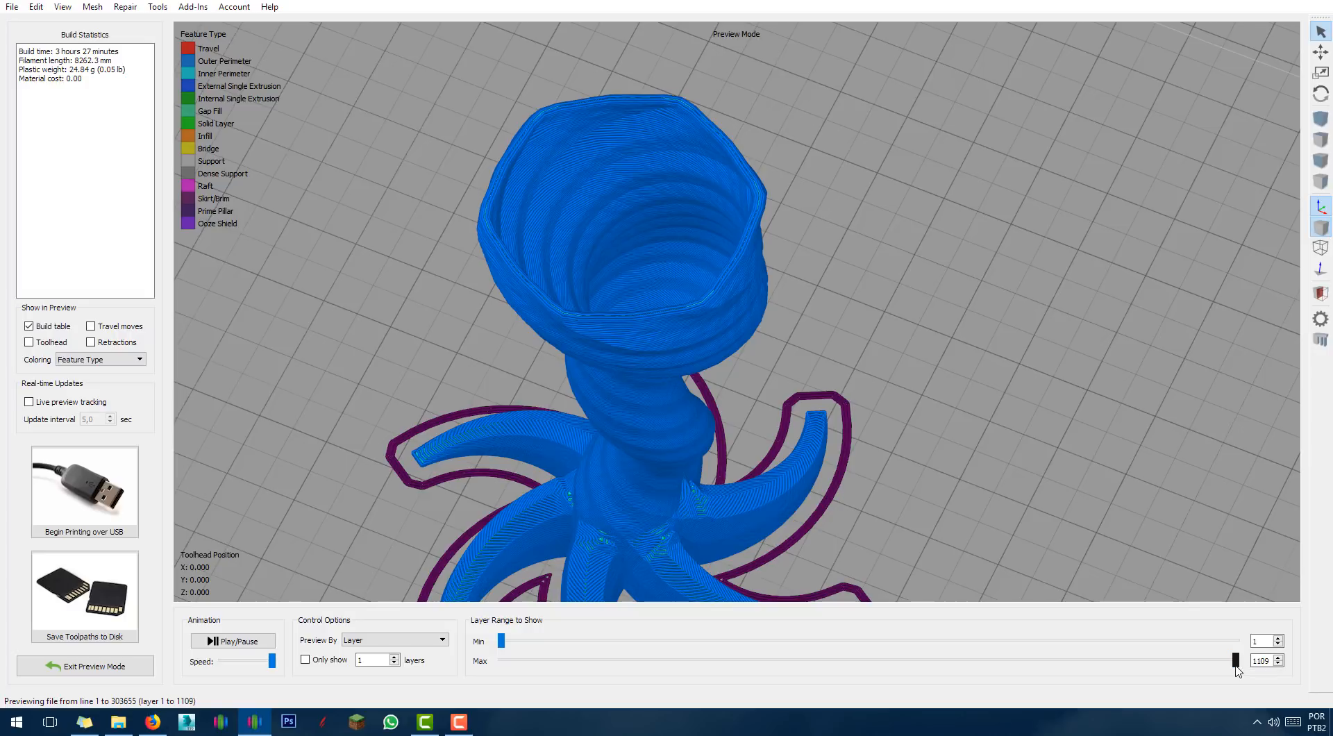
{"action": "left_click_drag", "start_coordinate": [1236, 668], "coordinate": [1183, 661]}
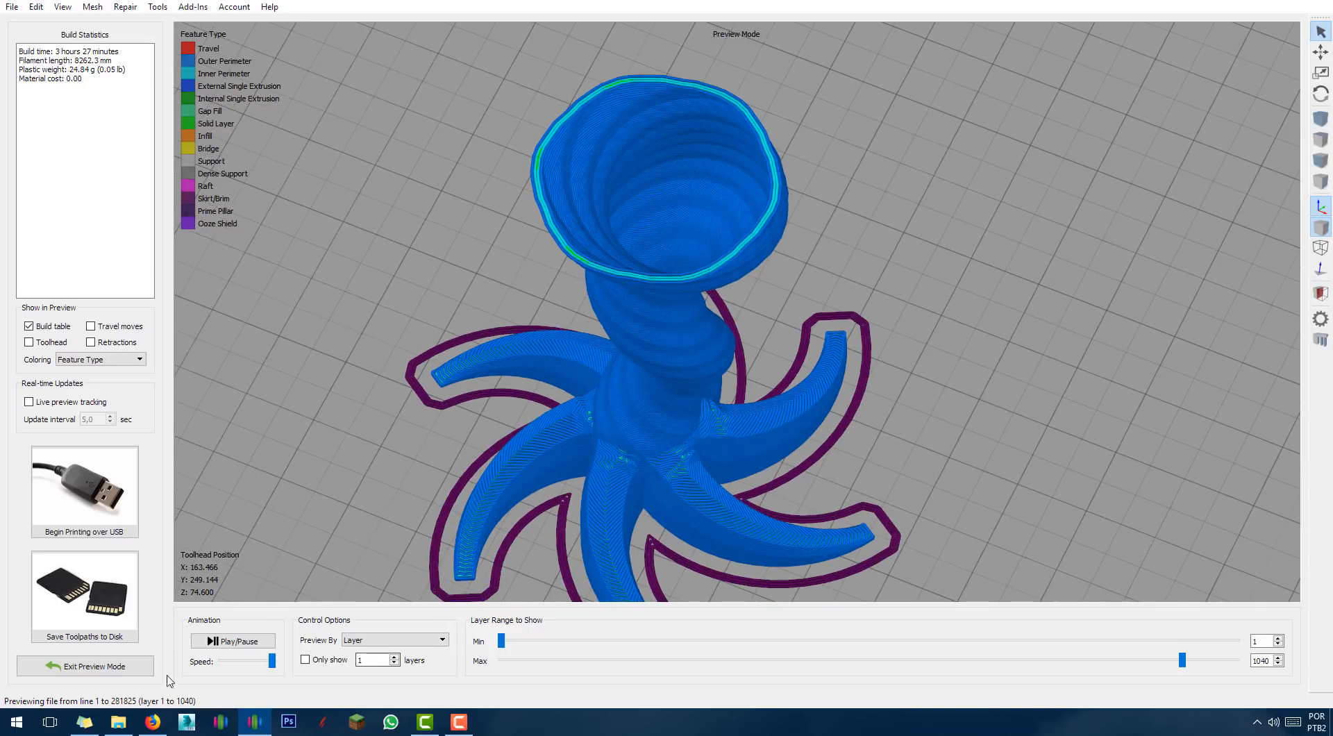
{"action": "left_click", "coordinate": [50, 665]}
Enable 'Merge all outlines into a single solid model' in Process1's Advanced settings and save.
{"action": "left_click", "coordinate": [99, 638]}
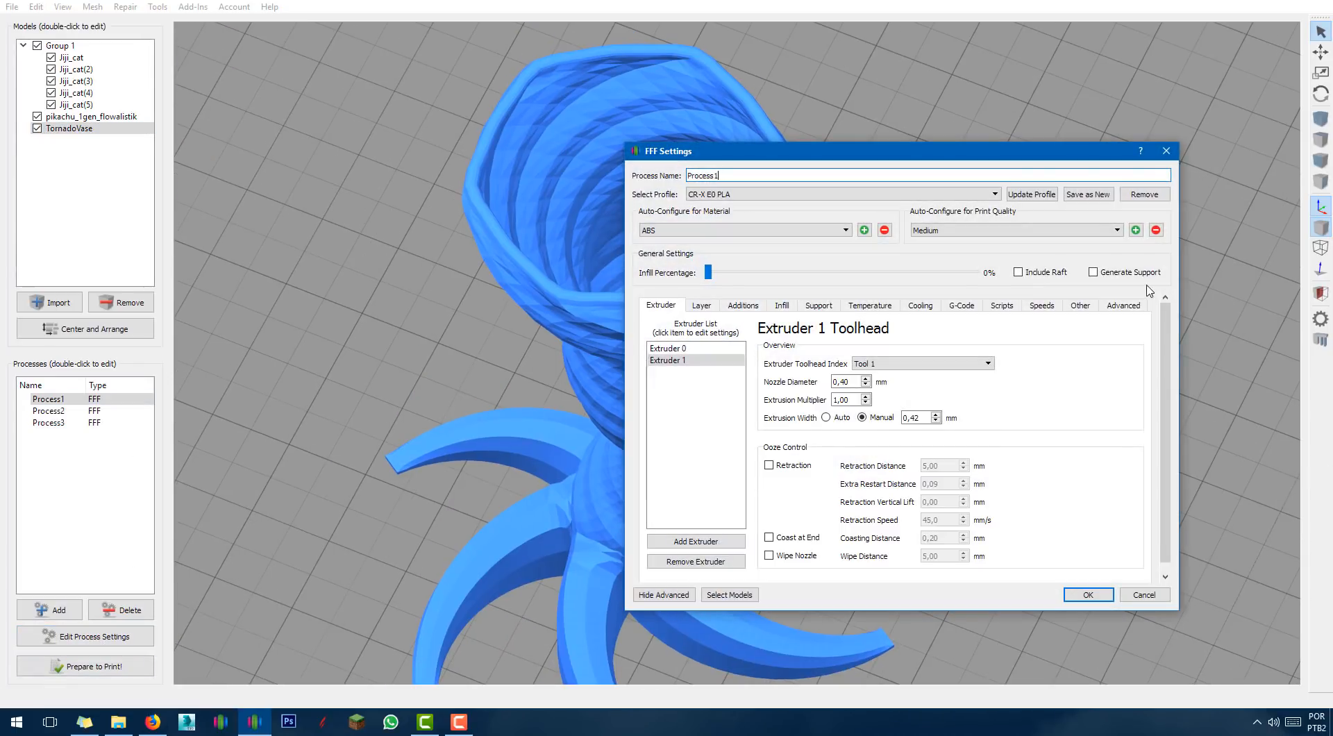
{"action": "left_click", "coordinate": [1125, 305]}
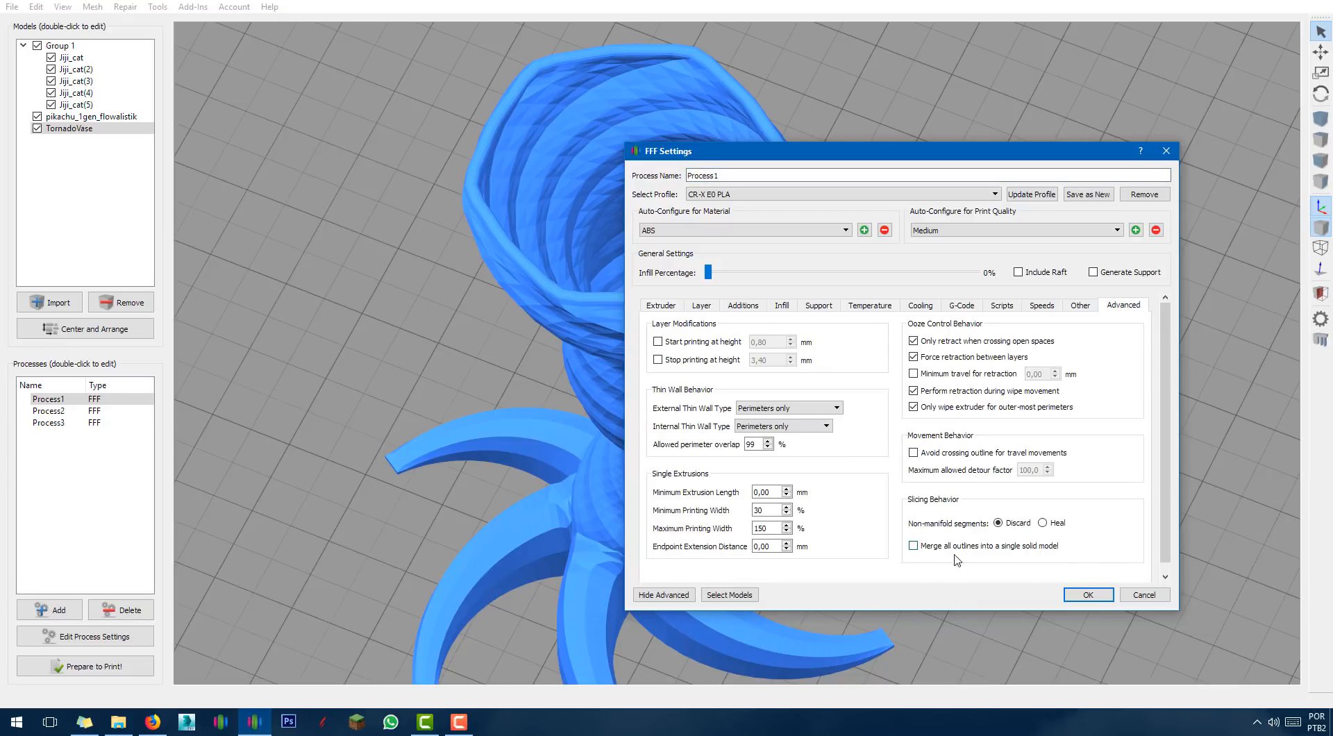
{"action": "mouse_move", "coordinate": [961, 553]}
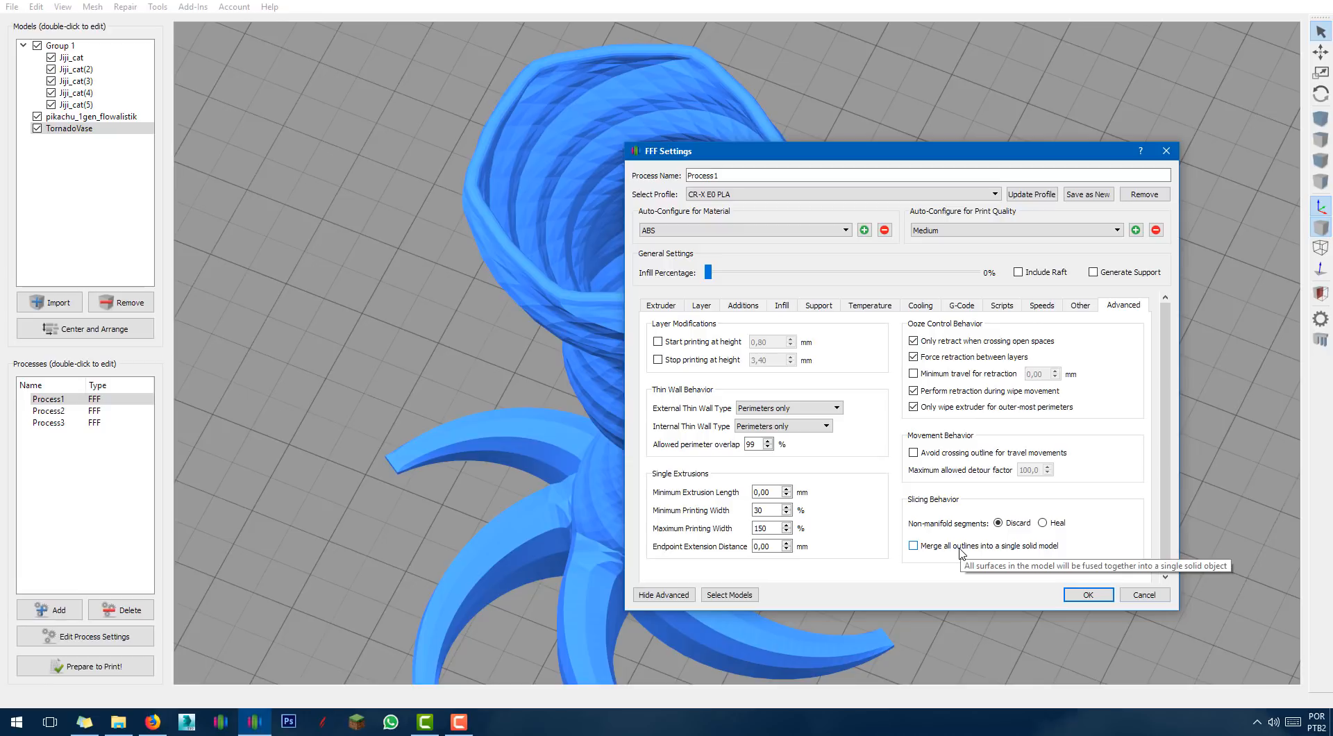
{"action": "left_click", "coordinate": [962, 548]}
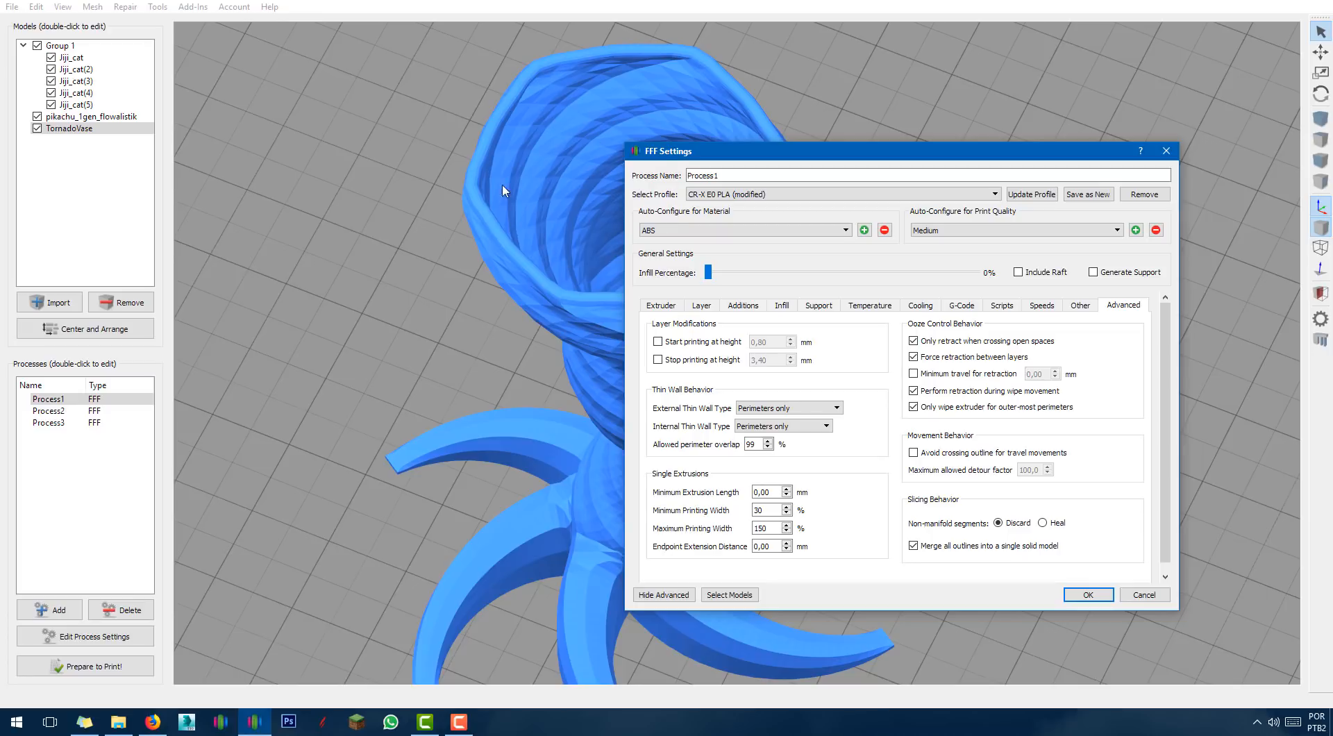
{"action": "left_click", "coordinate": [1085, 595]}
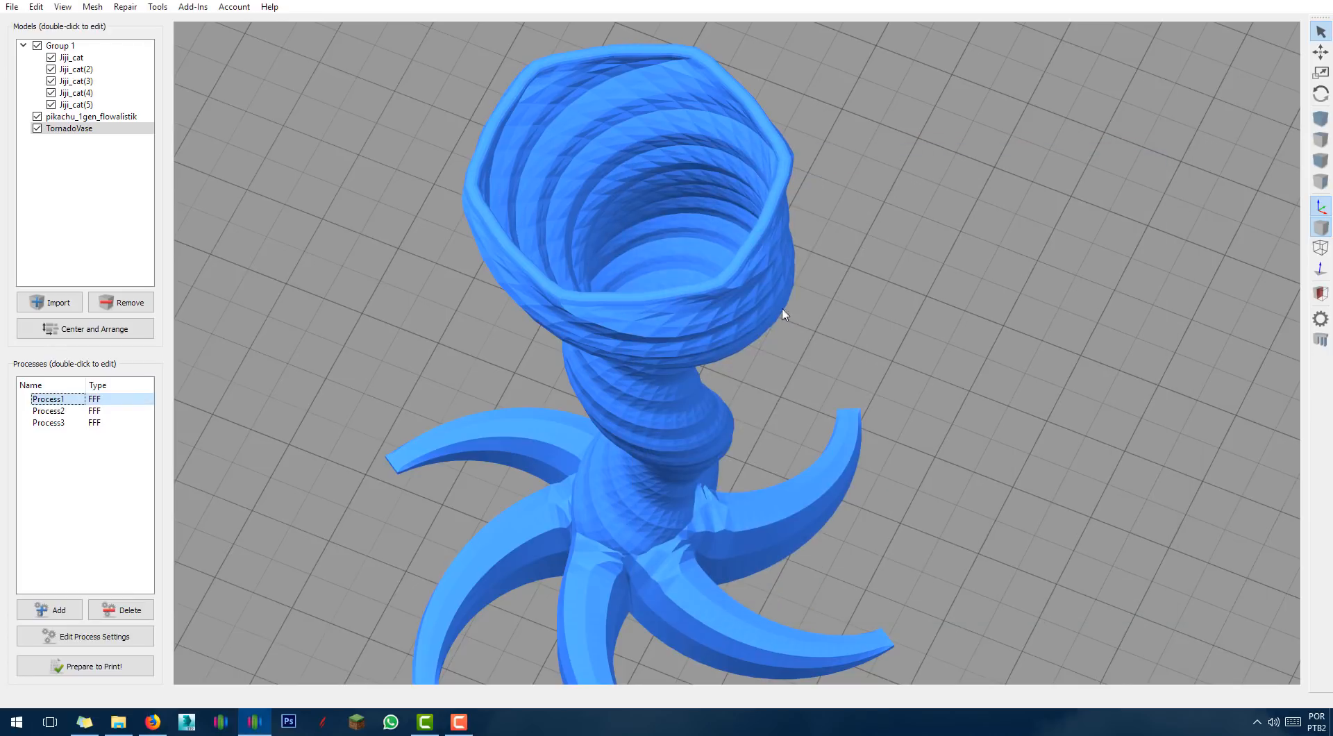
Re-slice with Process1 only (1 h 16 min, 10.44 g), inspect layers down to 406, then exit preview.
{"action": "left_click", "coordinate": [86, 666]}
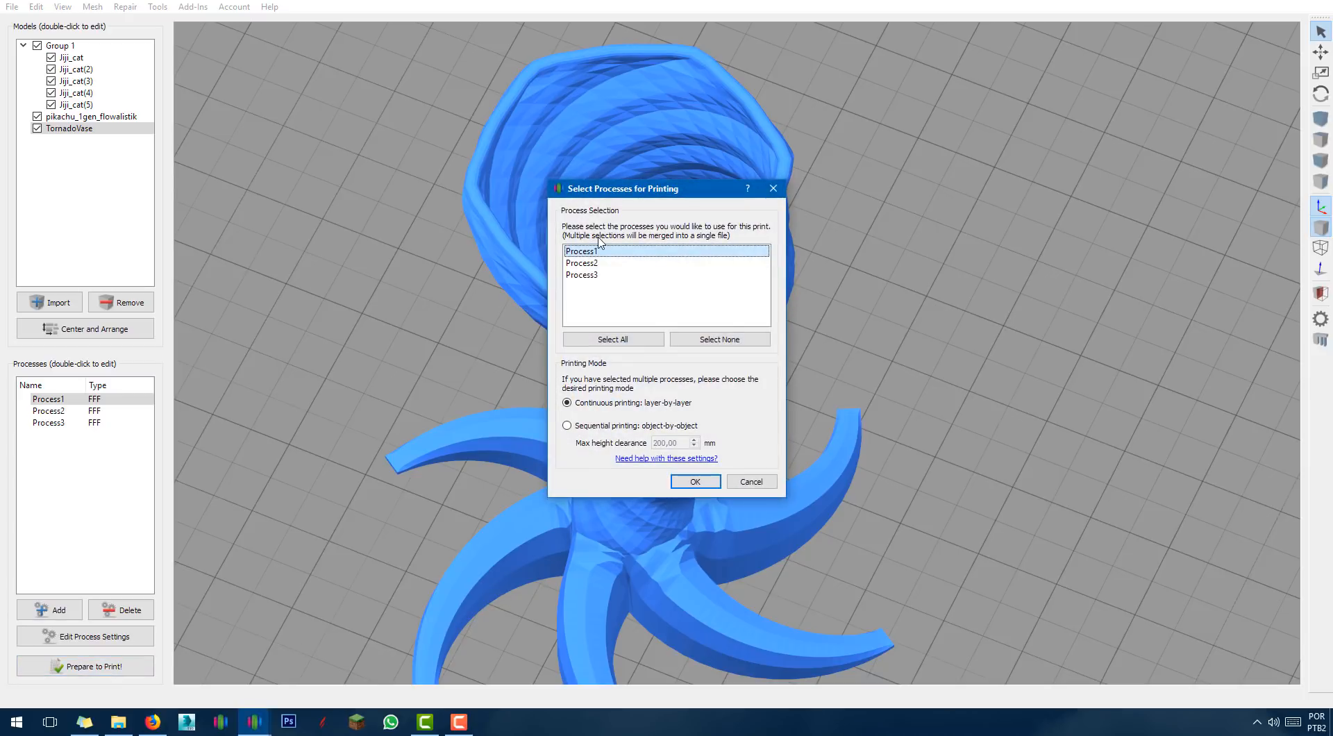
{"action": "left_click", "coordinate": [700, 484]}
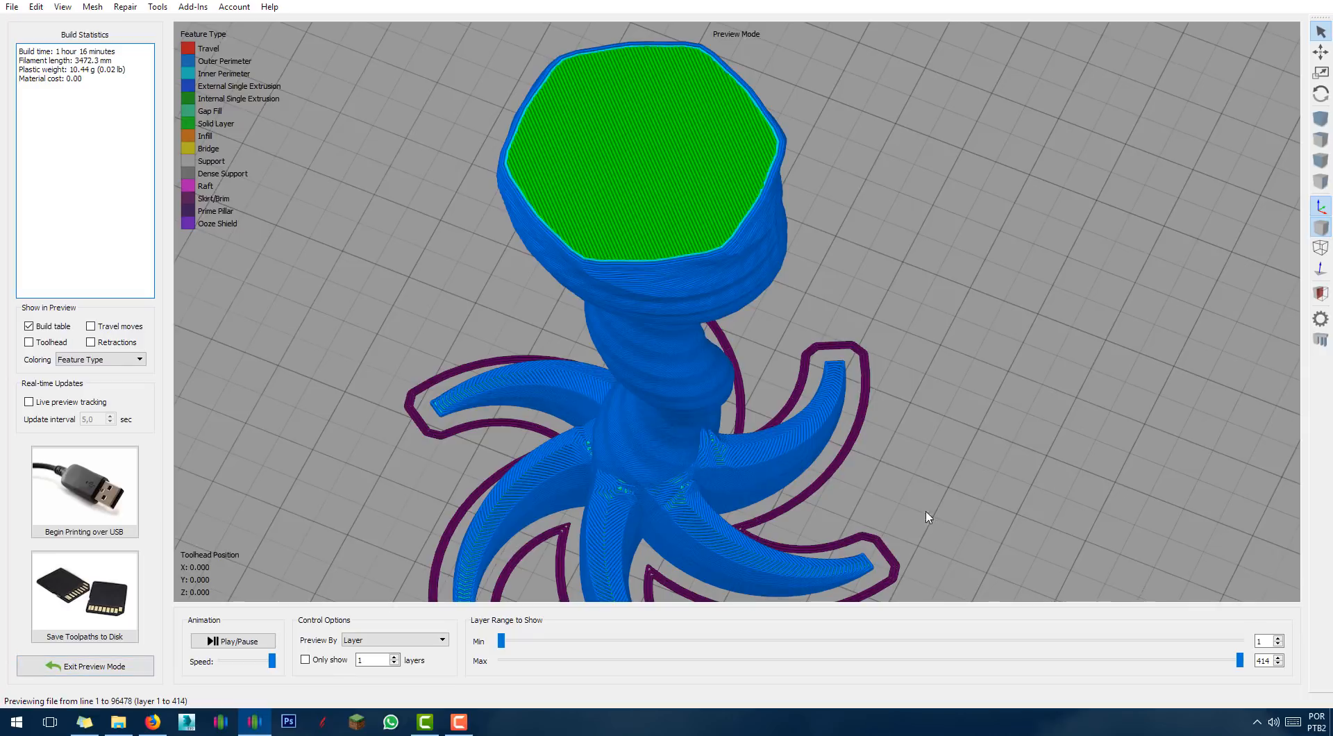
{"action": "mouse_move", "coordinate": [1240, 660]}
{"action": "left_mouse_down"}
{"action": "mouse_move", "coordinate": [595, 653]}
{"action": "mouse_move", "coordinate": [1232, 649]}
{"action": "left_mouse_up"}
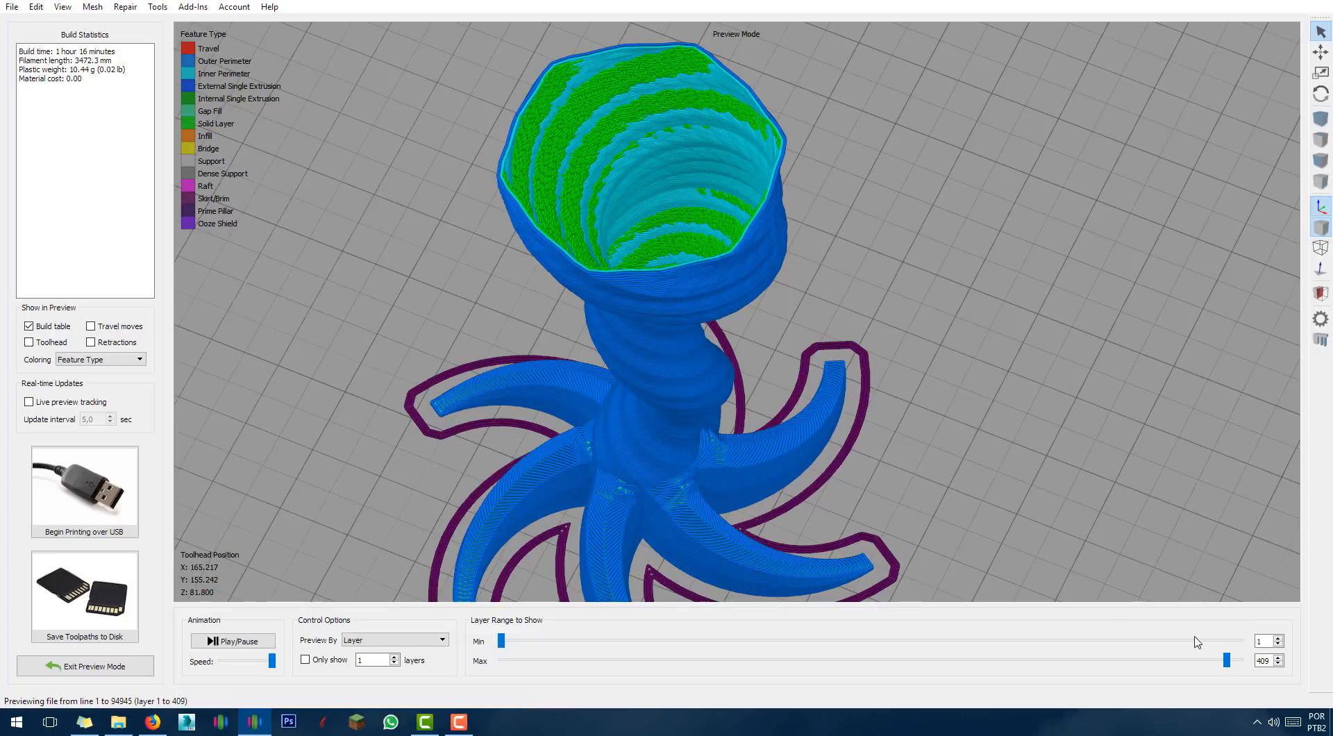
{"action": "left_click_drag", "start_coordinate": [1228, 660], "coordinate": [1220, 665]}
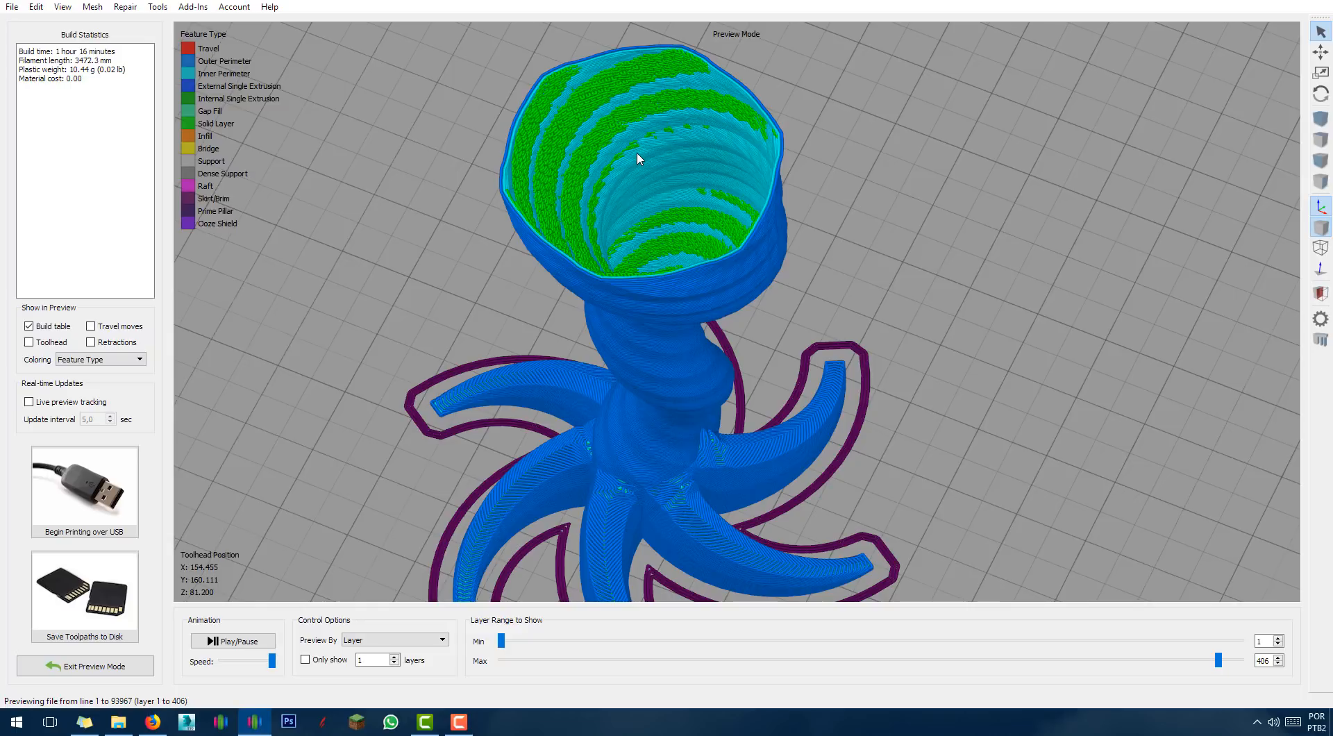
{"action": "left_click", "coordinate": [63, 666]}
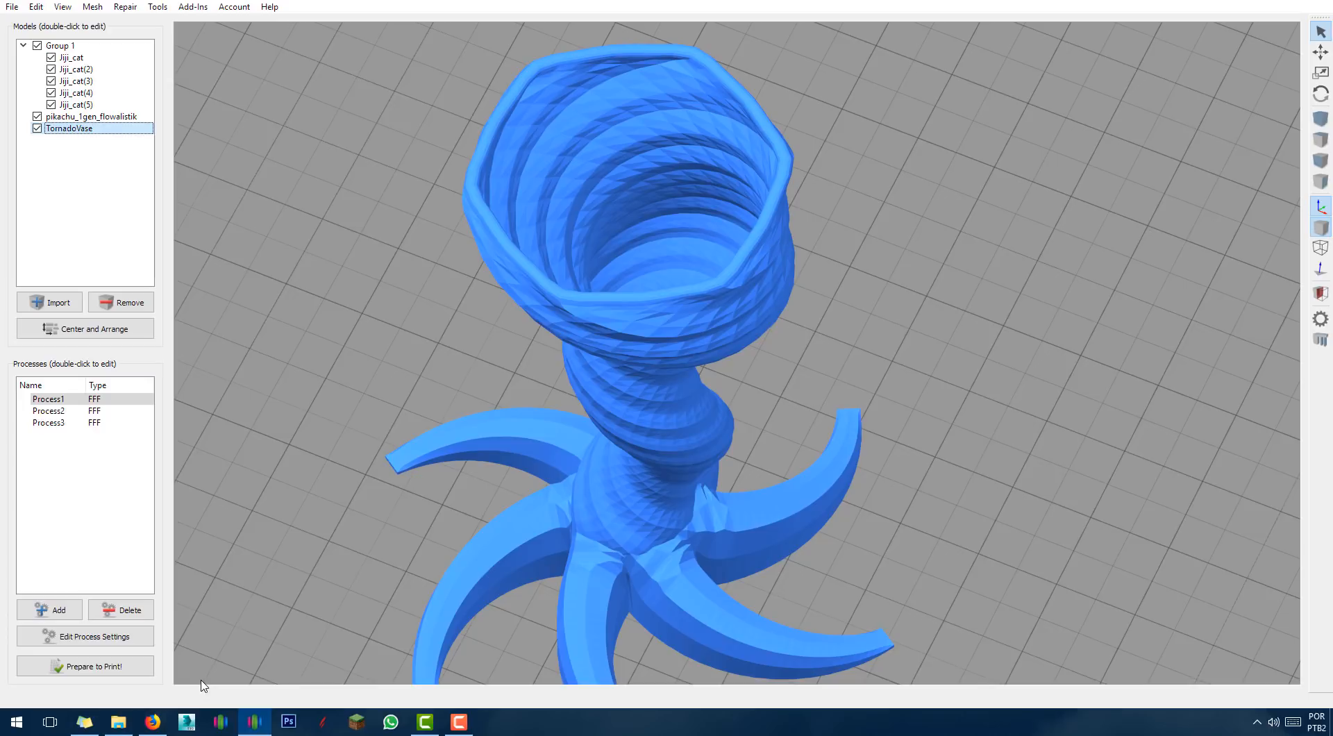
Turn on single outline corkscrew vase mode in Process1's Layer settings and save the profile.
{"action": "left_click", "coordinate": [81, 668]}
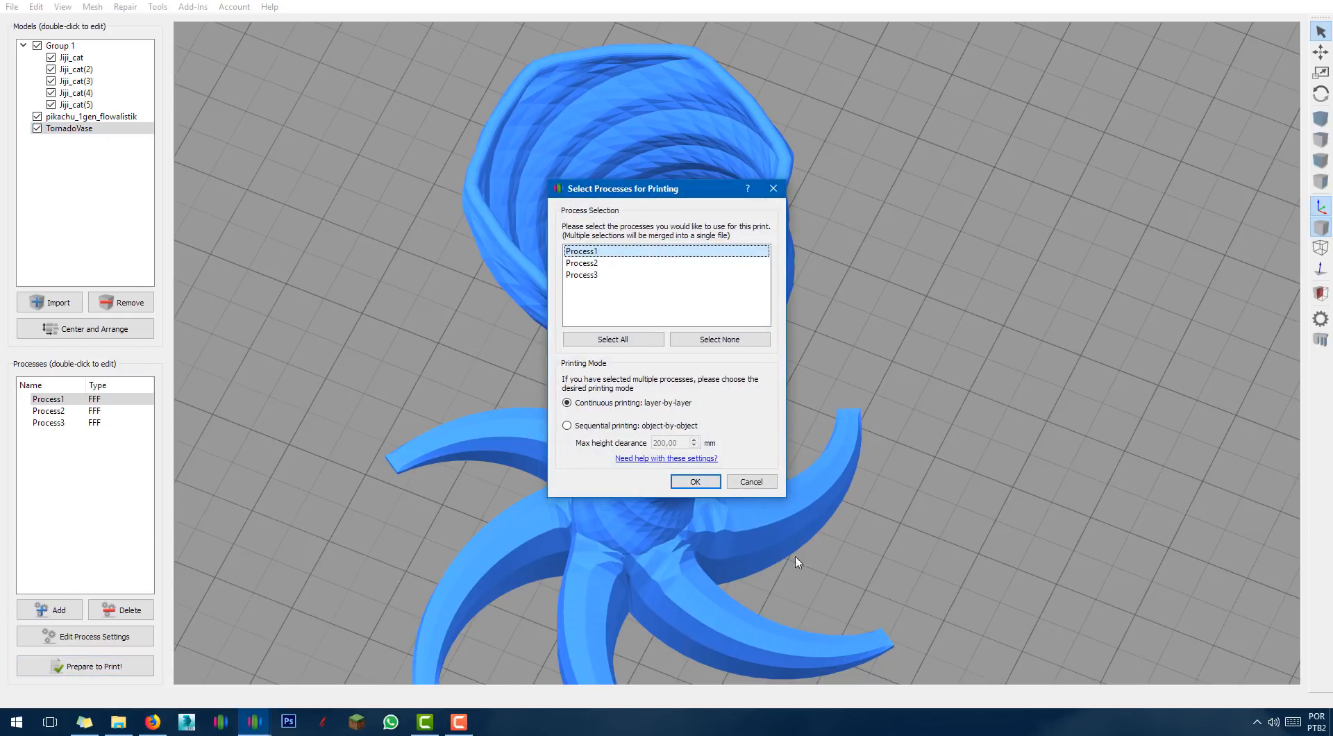
{"action": "left_click", "coordinate": [750, 482]}
{"action": "left_click", "coordinate": [94, 636]}
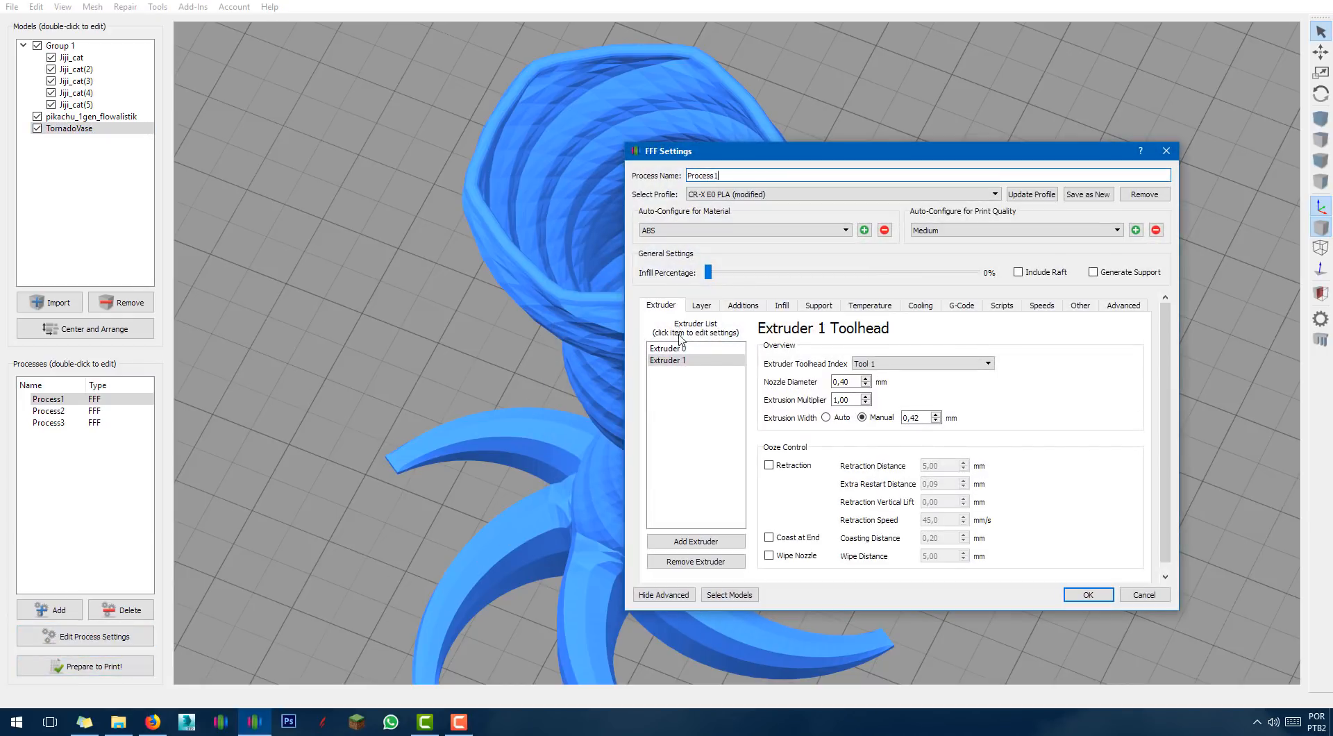
{"action": "left_click", "coordinate": [688, 361]}
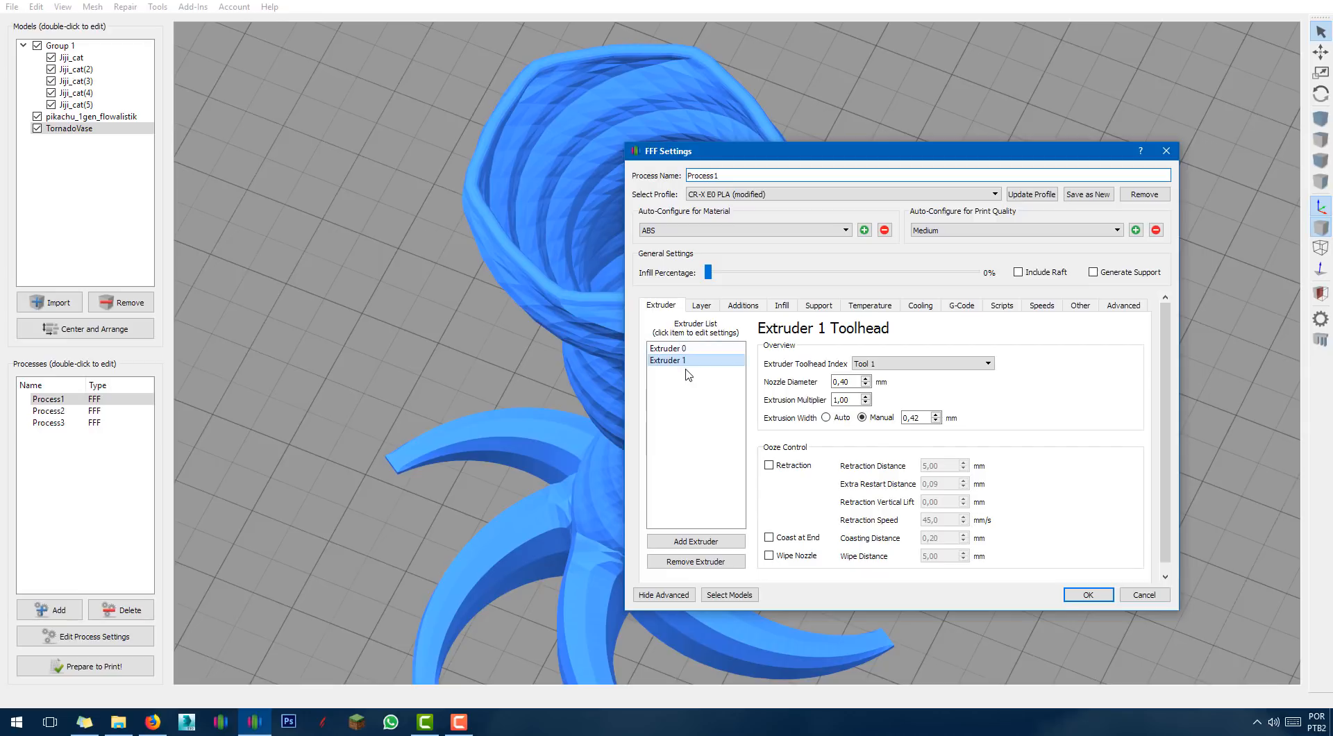
{"action": "left_click", "coordinate": [656, 347]}
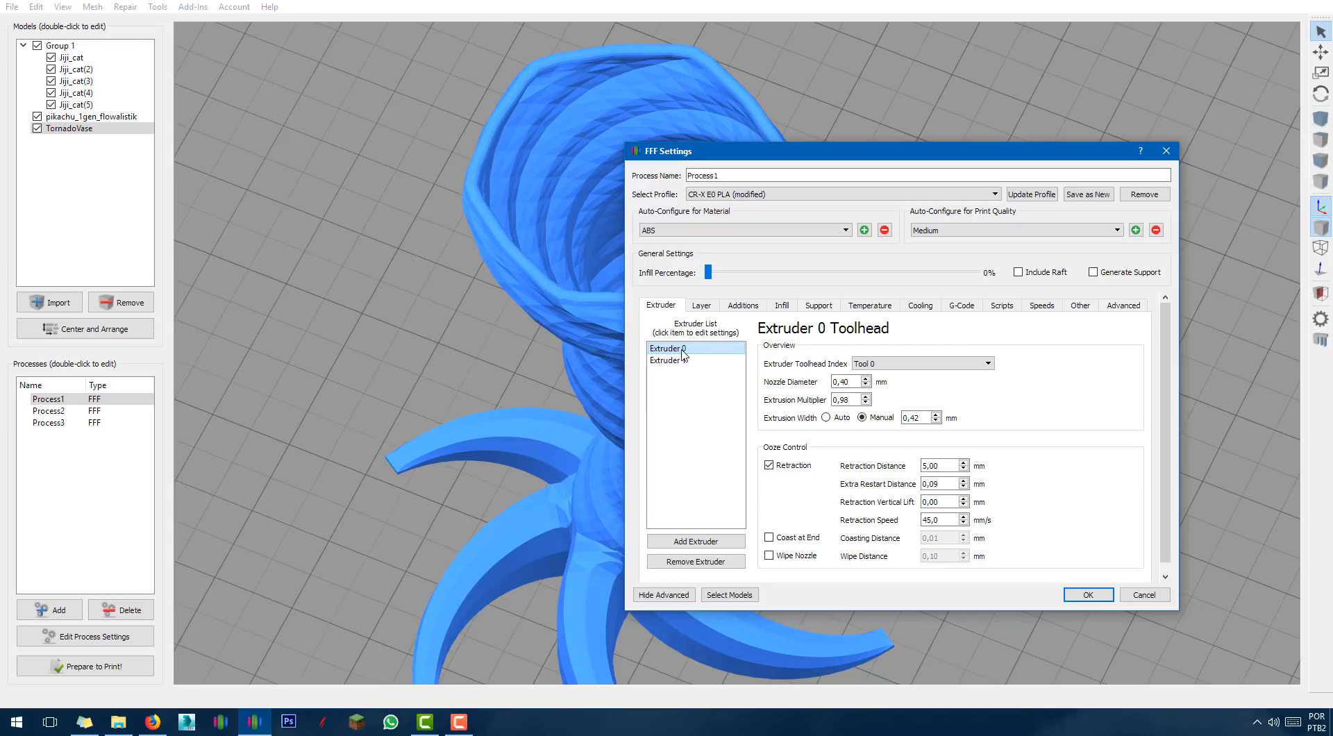
{"action": "left_click", "coordinate": [702, 305]}
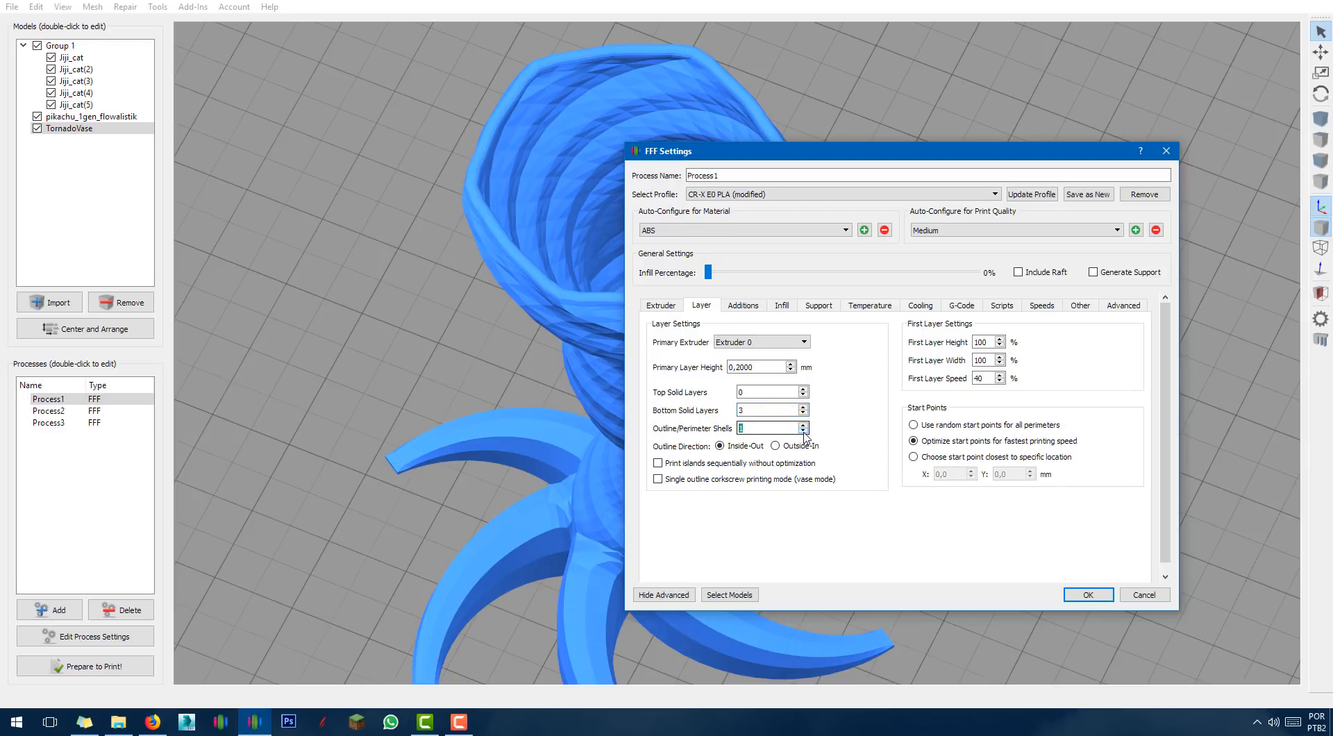
{"action": "left_click", "coordinate": [692, 484]}
{"action": "left_click", "coordinate": [1088, 595]}
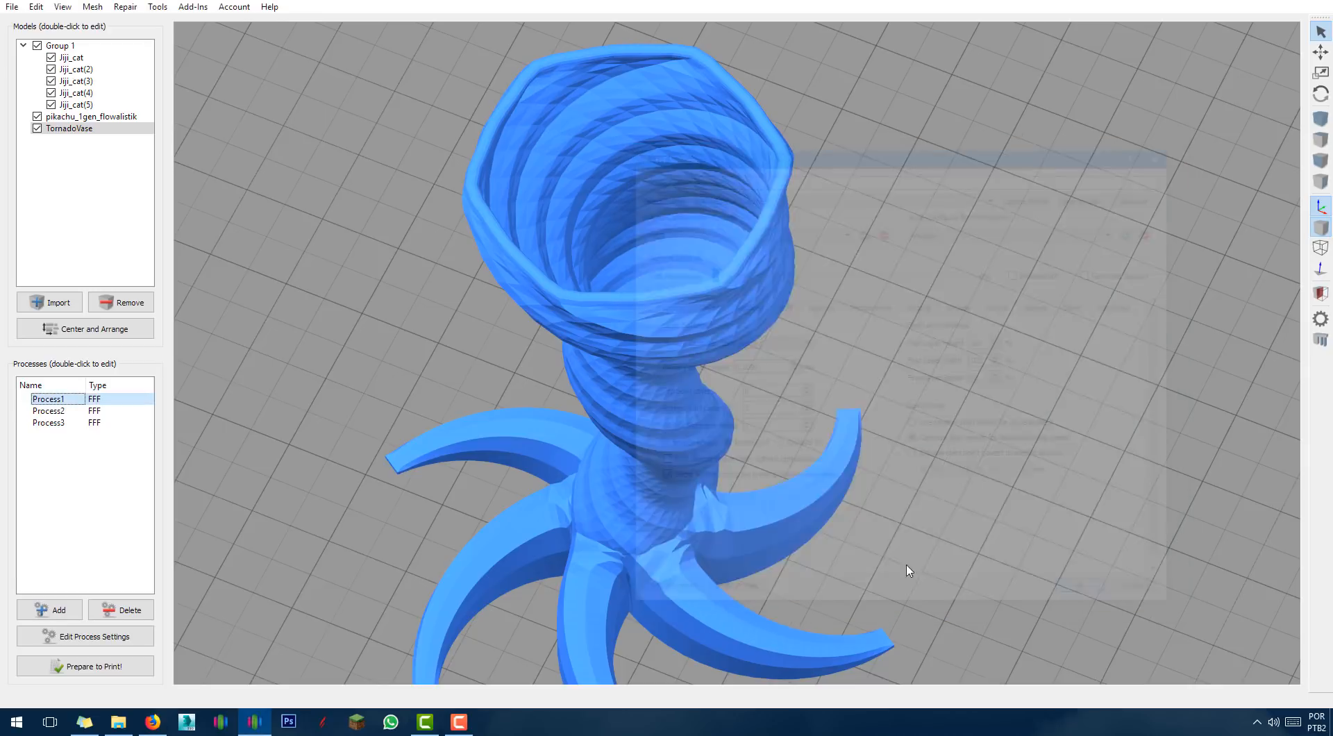
Slice vase-mode Process1 alone (39 min, 4.34 g), trim the preview to layer 276, and show retractions.
{"action": "left_click", "coordinate": [68, 663]}
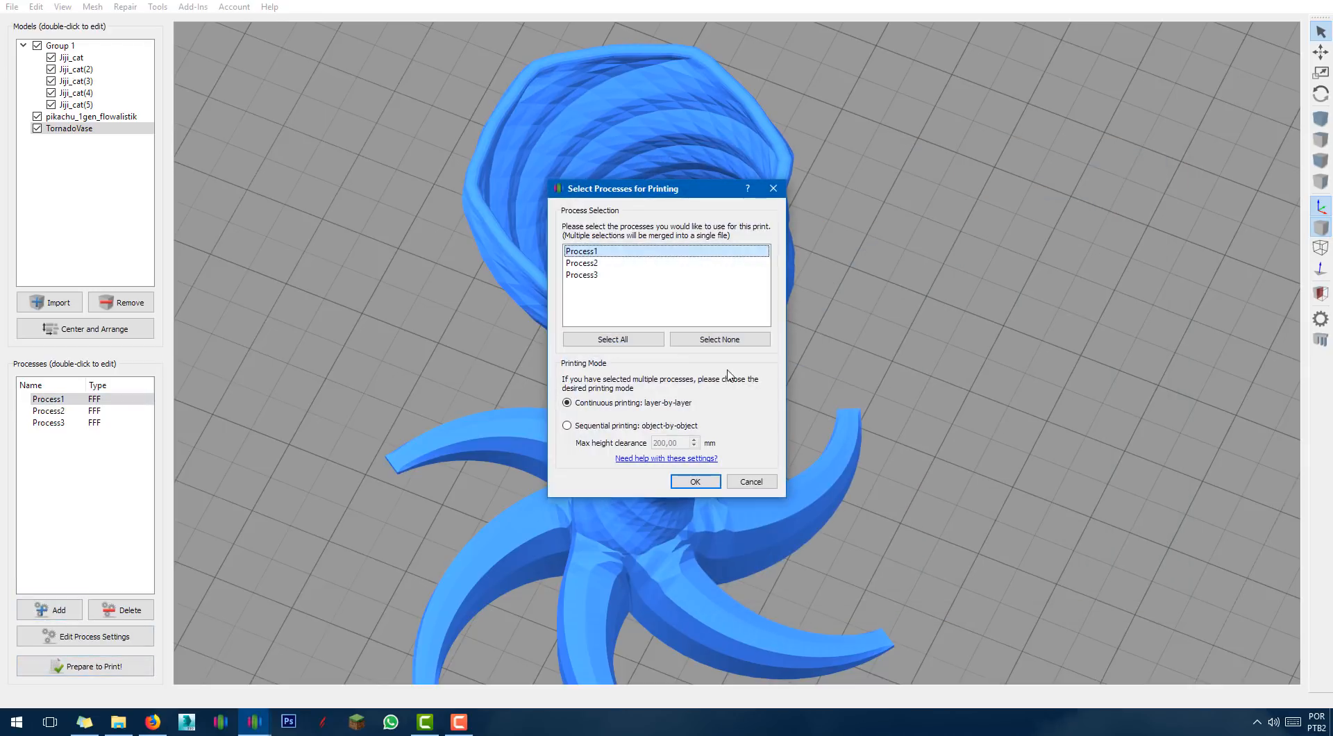
{"action": "left_click", "coordinate": [683, 486]}
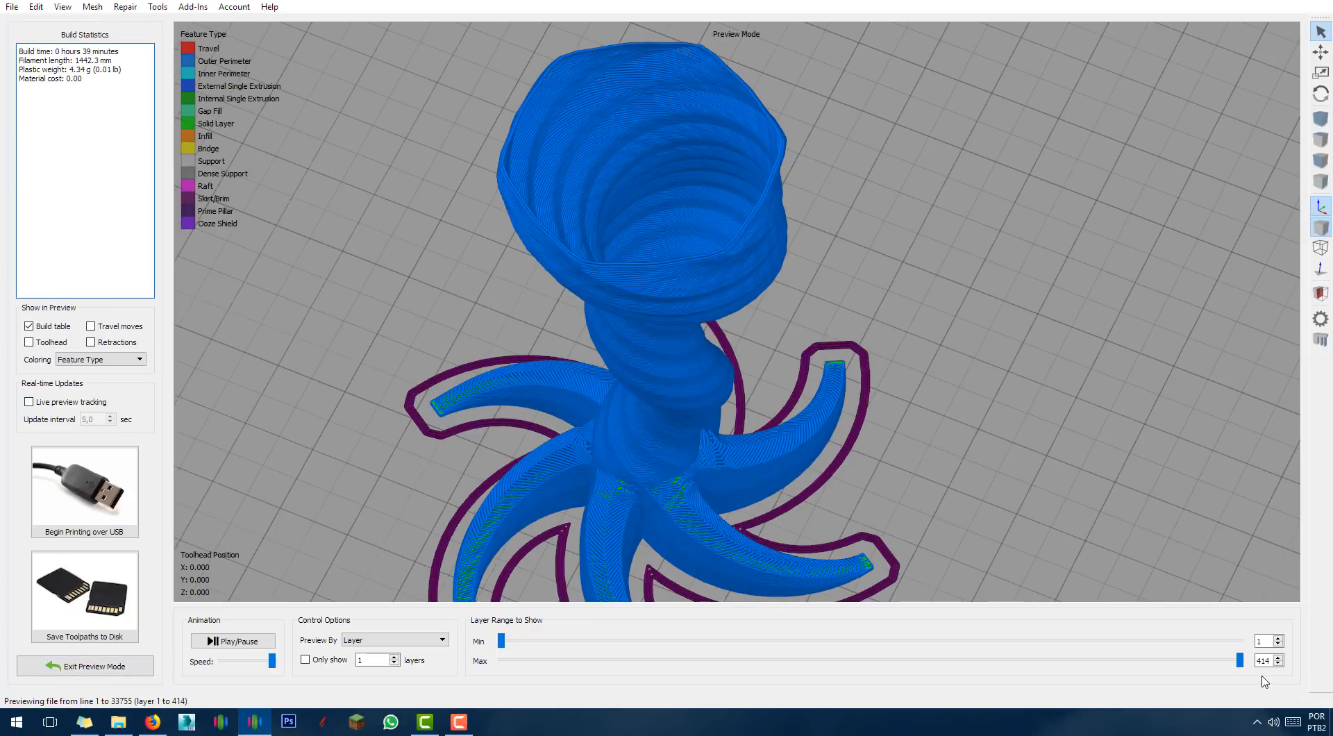
{"action": "left_click_drag", "start_coordinate": [1240, 661], "coordinate": [776, 660]}
{"action": "left_click", "coordinate": [91, 342]}
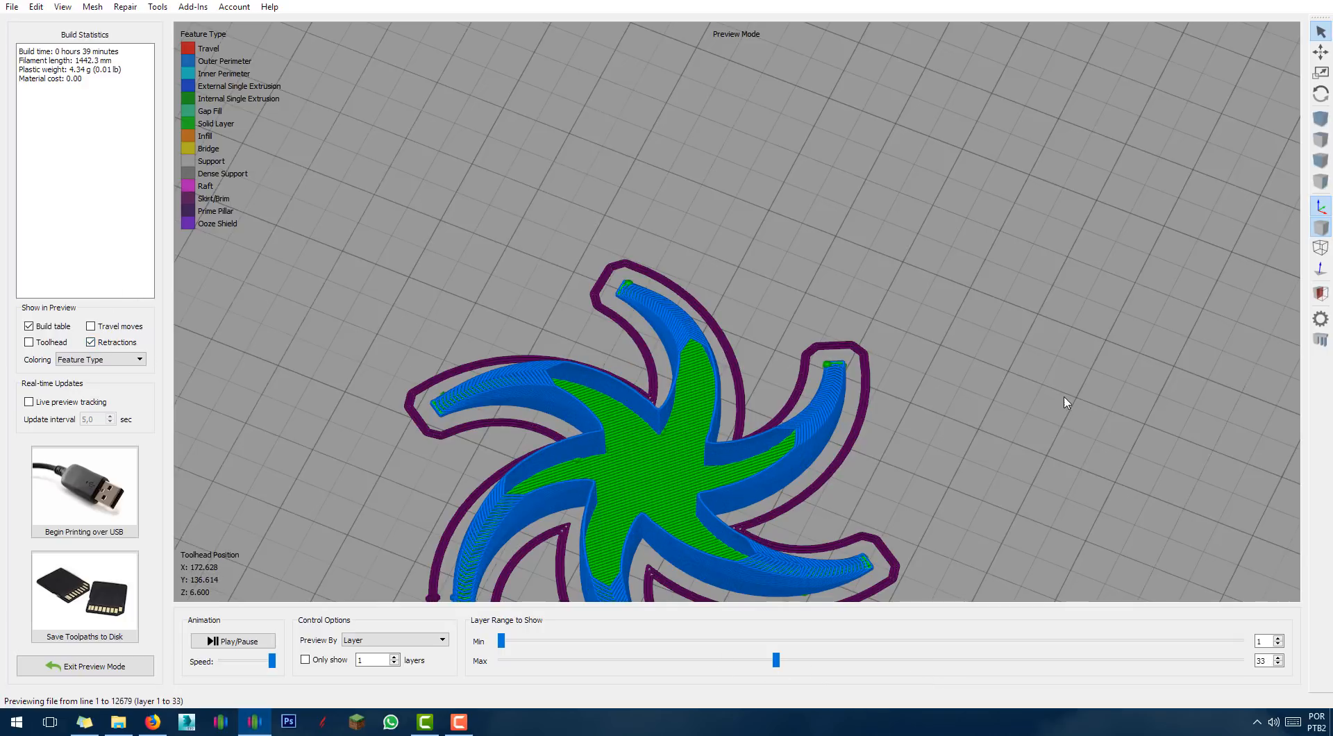
Review the vase's layers up to all 414, exit preview, and select all three processes.
{"action": "middle_click_drag", "start_coordinate": [1065, 397], "coordinate": [1070, 356]}
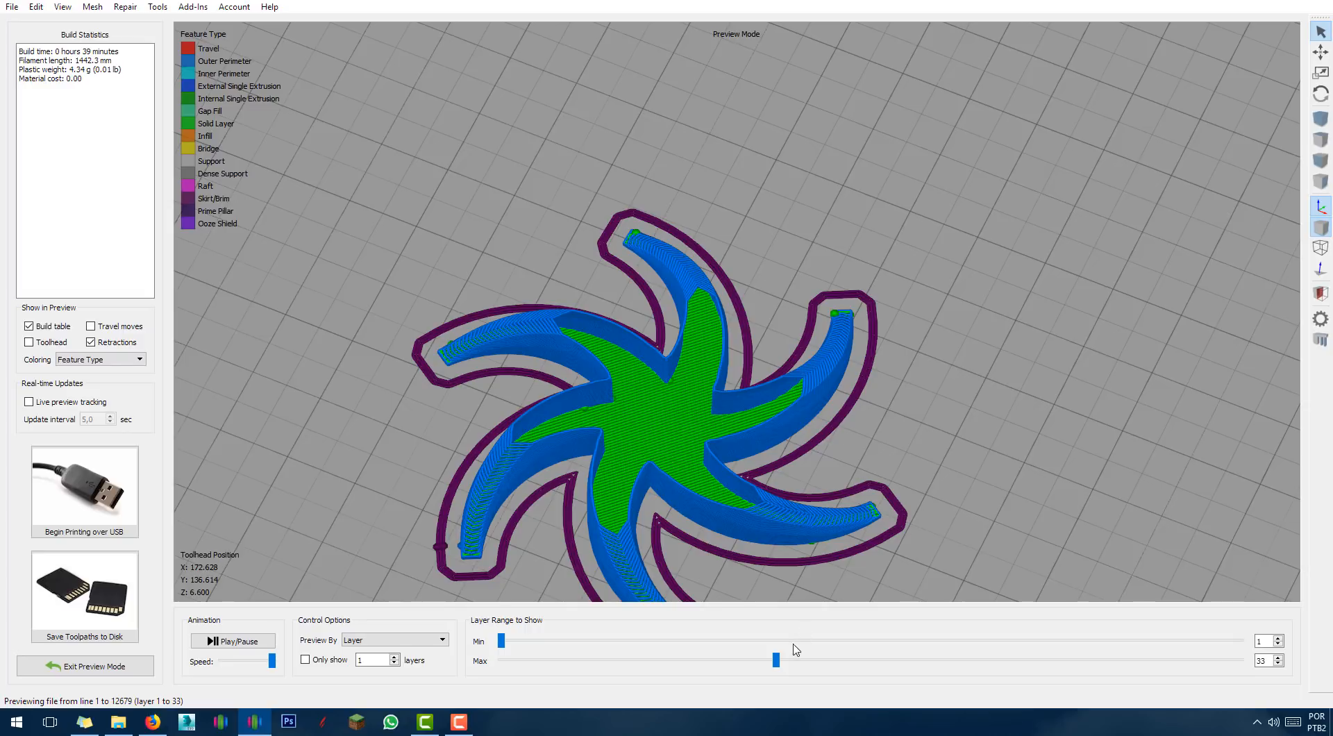
{"action": "left_click_drag", "start_coordinate": [778, 662], "coordinate": [1240, 661]}
{"action": "left_click_drag", "start_coordinate": [1047, 297], "coordinate": [1059, 368]}
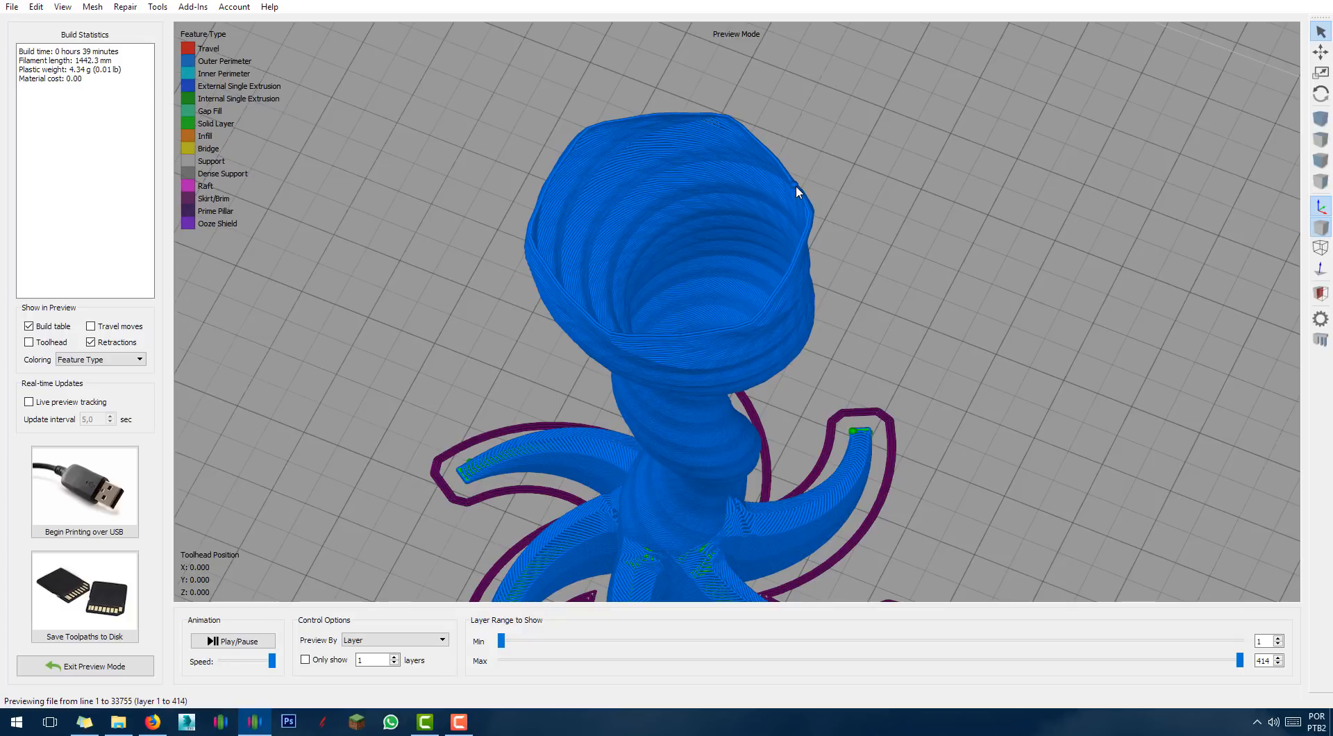
{"action": "left_click", "coordinate": [57, 668]}
{"action": "left_click_drag", "start_coordinate": [86, 461], "coordinate": [13, 391]}
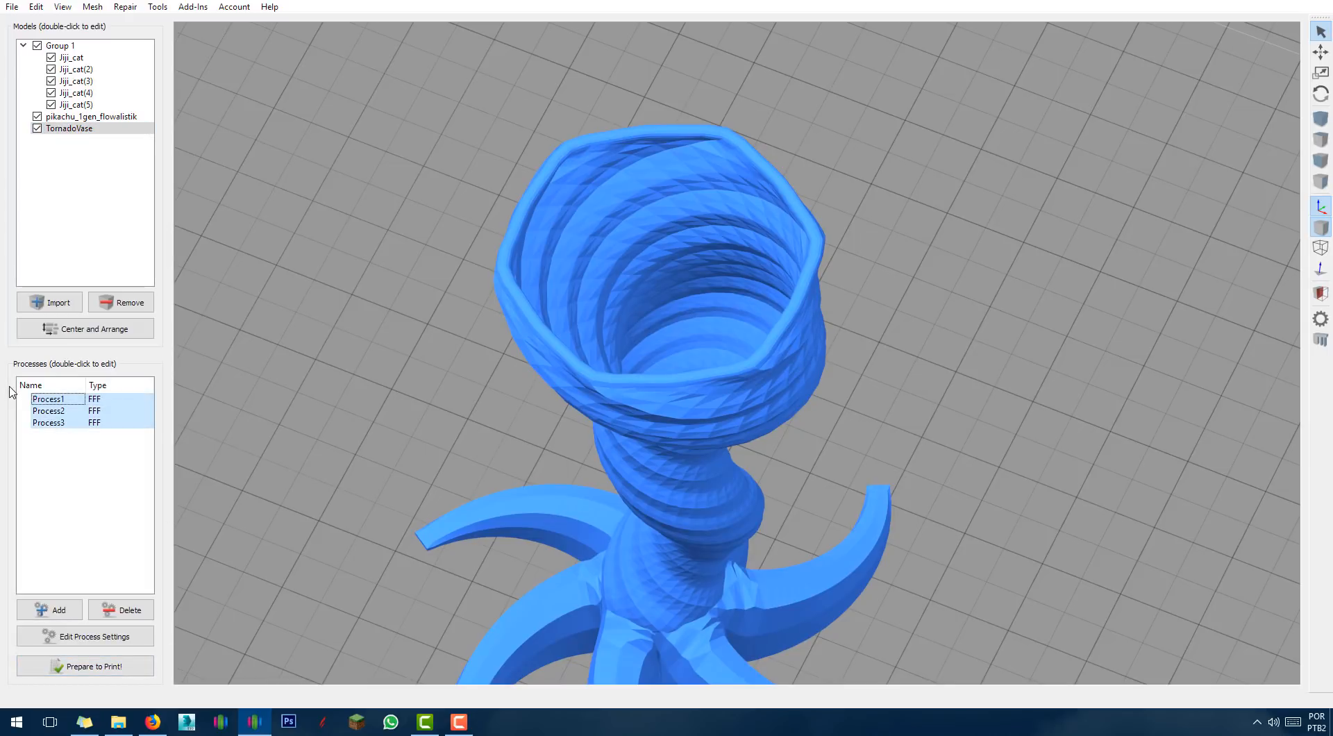
Slice all three processes together (3 h 27 min, 23.27 g), orbit around the vase, then exit preview.
{"action": "left_click", "coordinate": [120, 673]}
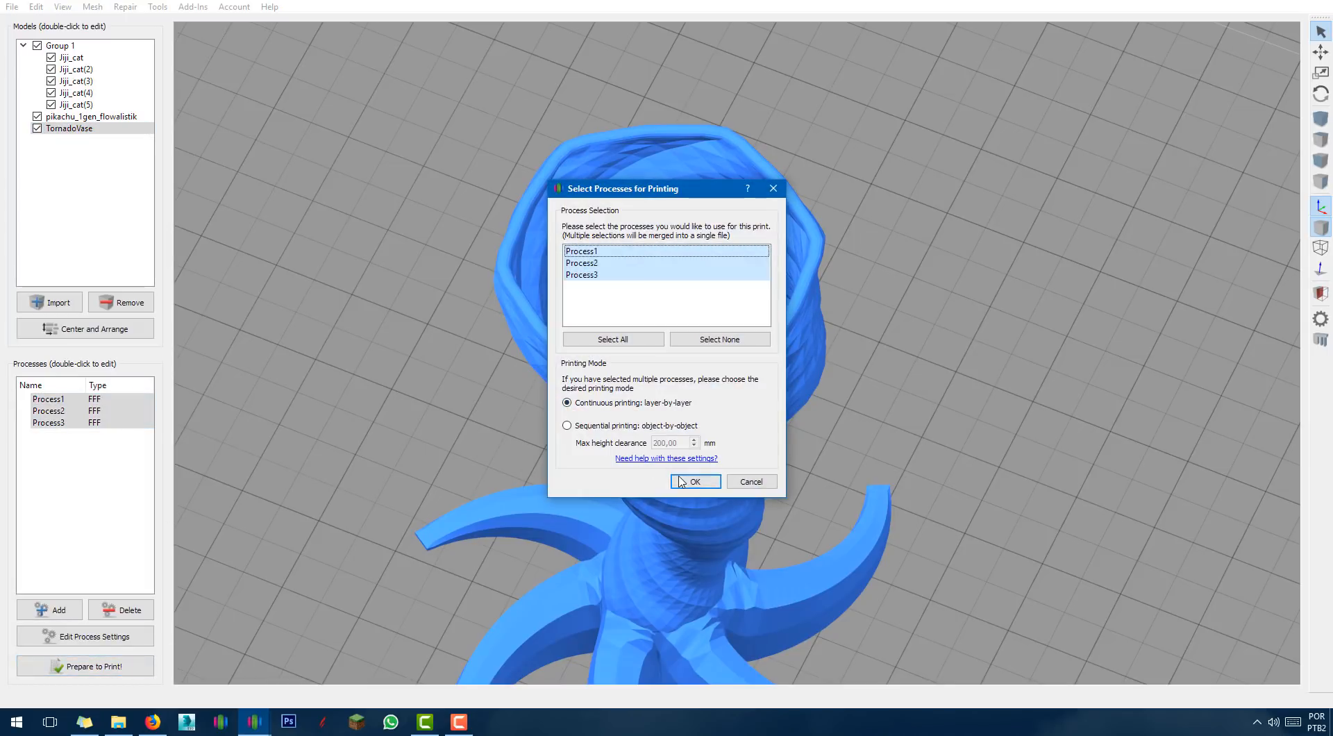
{"action": "left_click", "coordinate": [678, 484]}
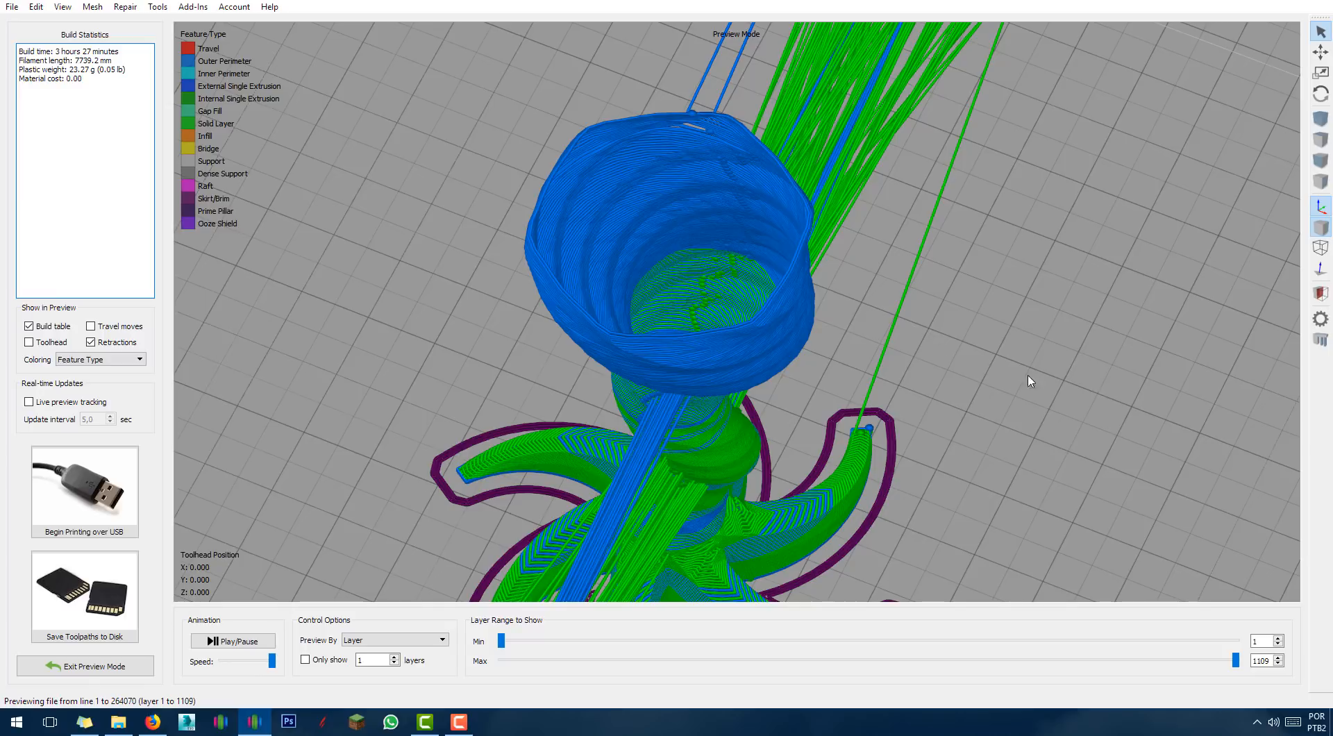
{"action": "left_click_drag", "start_coordinate": [1030, 380], "coordinate": [838, 248]}
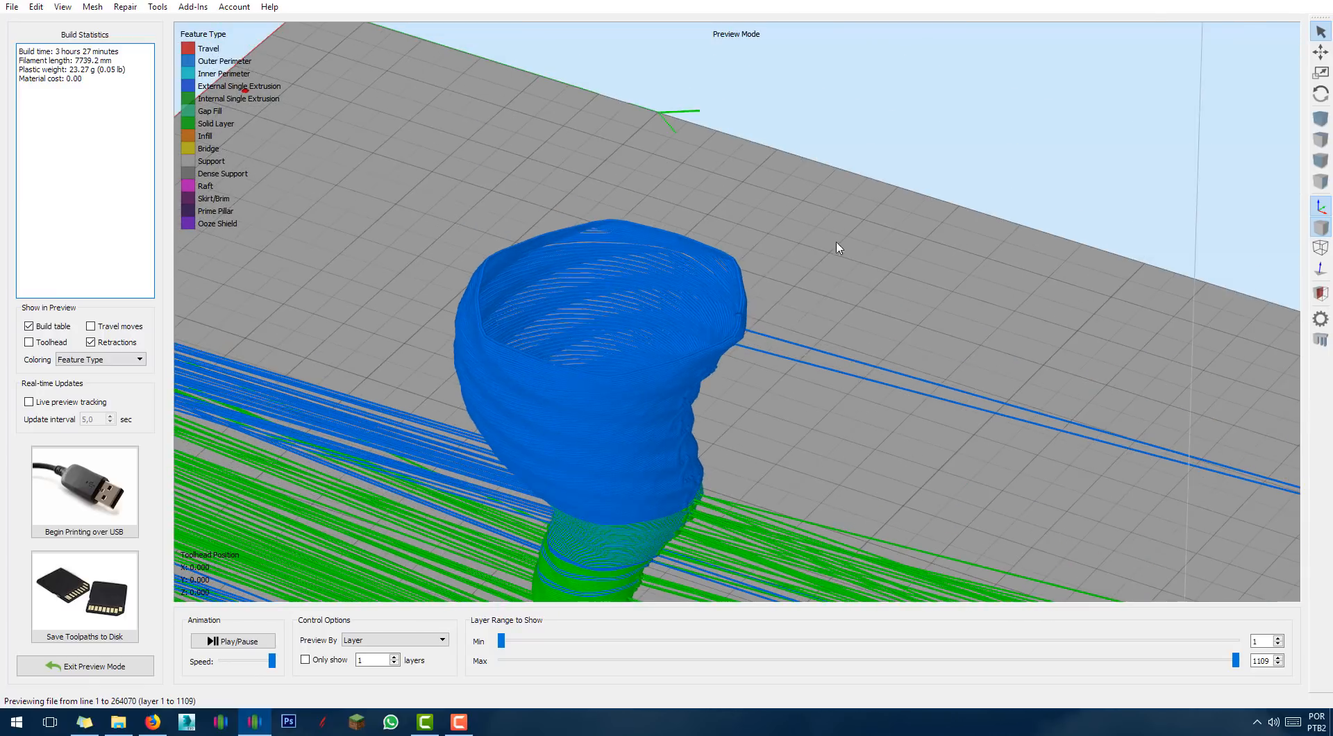
{"action": "right_click_drag", "start_coordinate": [848, 400], "coordinate": [827, 168]}
{"action": "left_click_drag", "start_coordinate": [756, 382], "coordinate": [709, 370]}
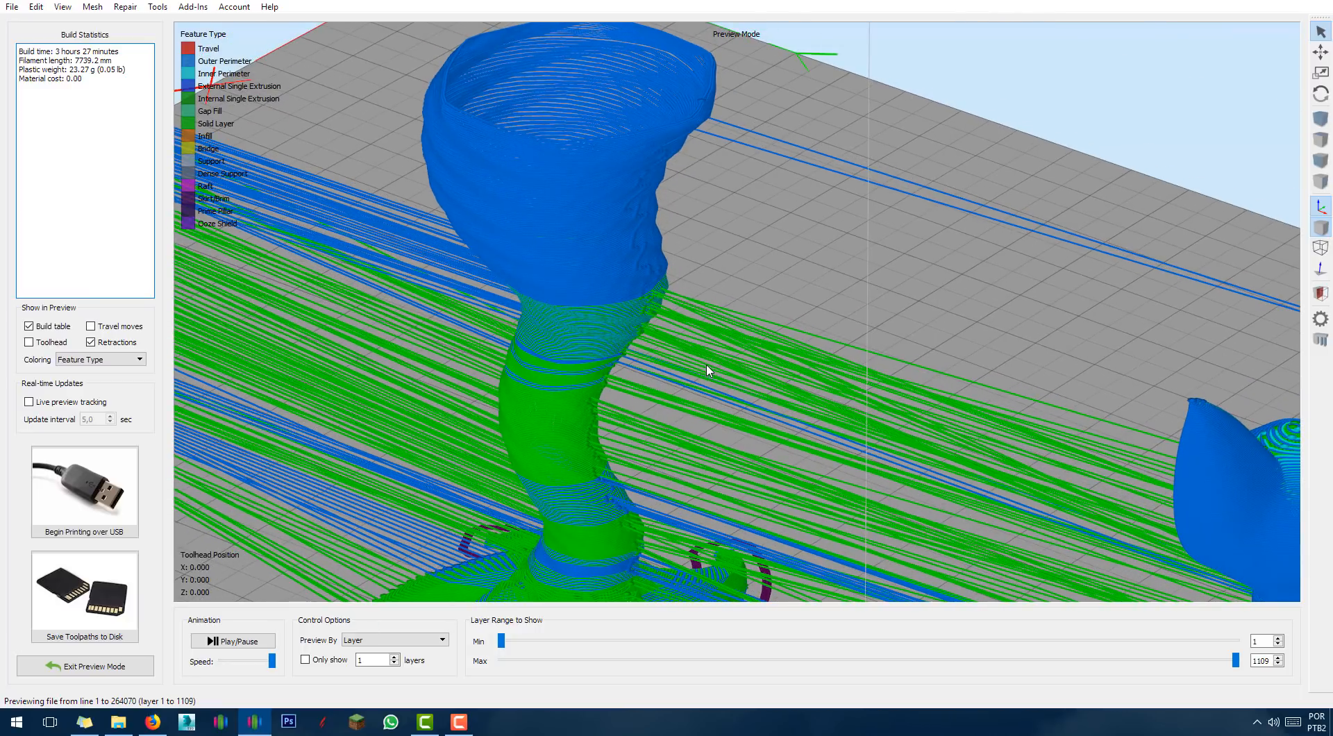
{"action": "scroll", "coordinate": [611, 512], "scroll_direction": "down", "scroll_amount": 5}
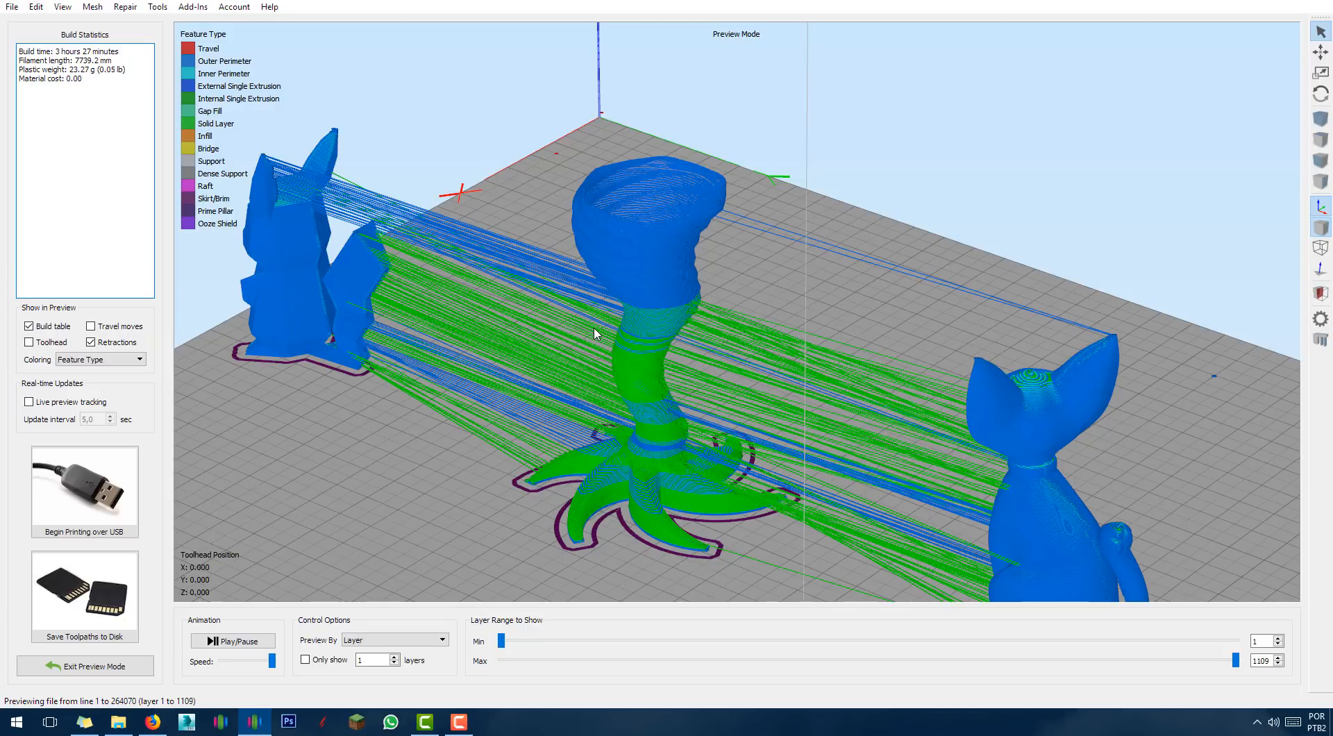
{"action": "left_click_drag", "start_coordinate": [553, 473], "coordinate": [450, 399]}
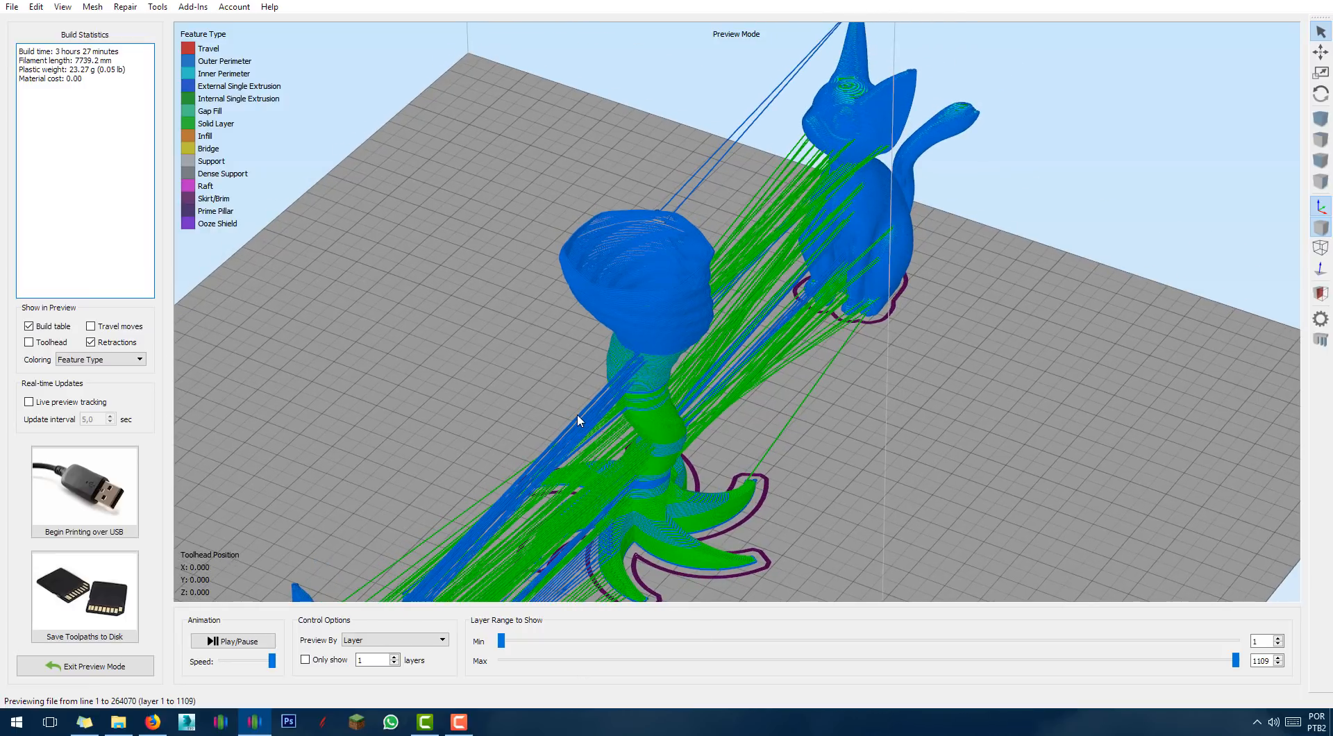
{"action": "scroll", "coordinate": [578, 420], "scroll_direction": "down", "scroll_amount": 3}
{"action": "left_click", "coordinate": [104, 665]}
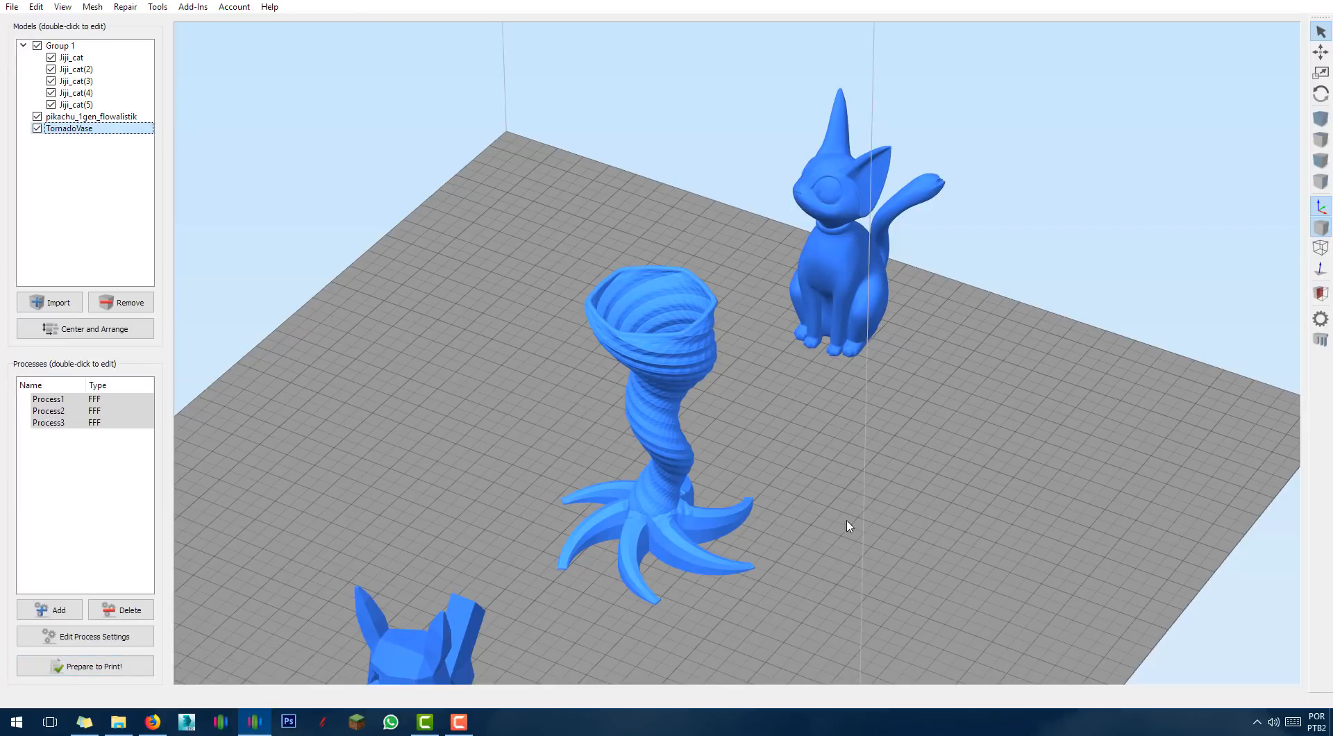
Choose sequential object-by-object printing at 200,00 mm clearance with Process1, Process2 and Process3 selected.
{"action": "scroll", "coordinate": [874, 563], "scroll_direction": "down", "scroll_amount": 2}
{"action": "scroll", "coordinate": [907, 555], "scroll_direction": "down", "scroll_amount": 2}
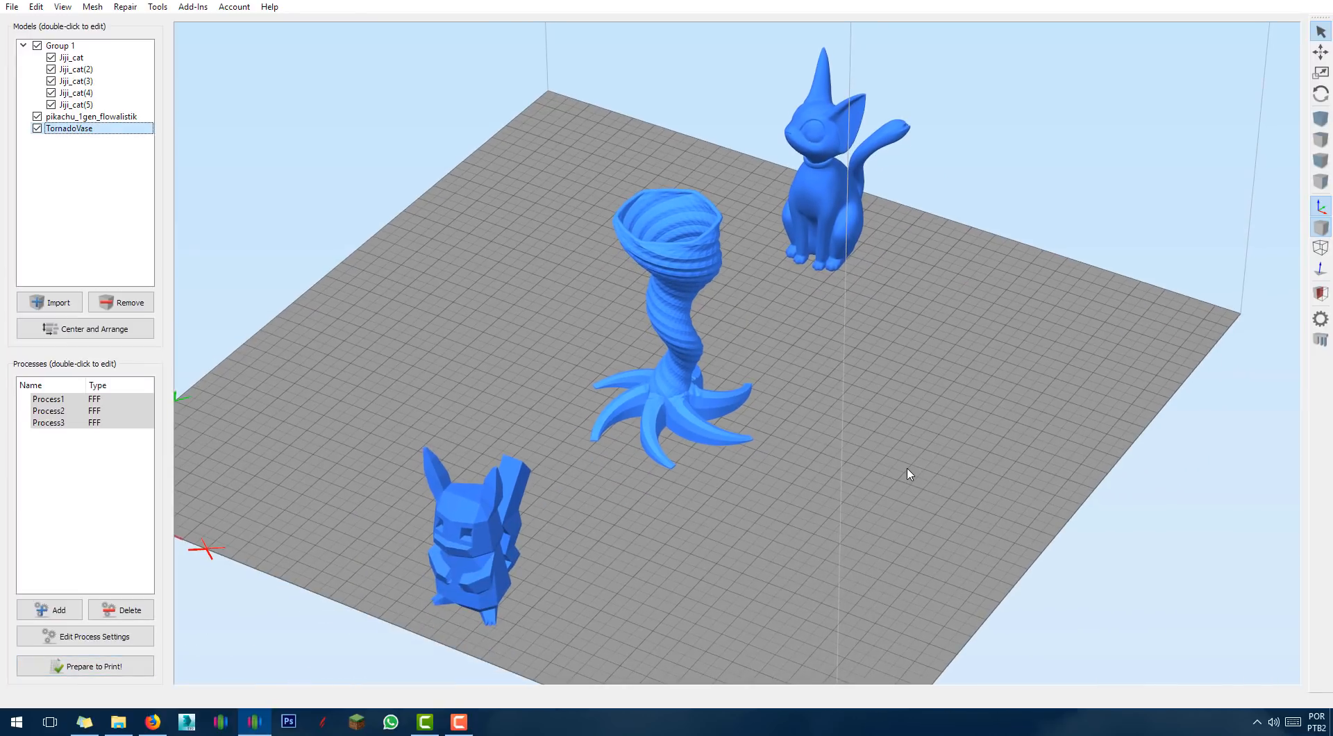
{"action": "scroll", "coordinate": [909, 475], "scroll_direction": "down", "scroll_amount": 3}
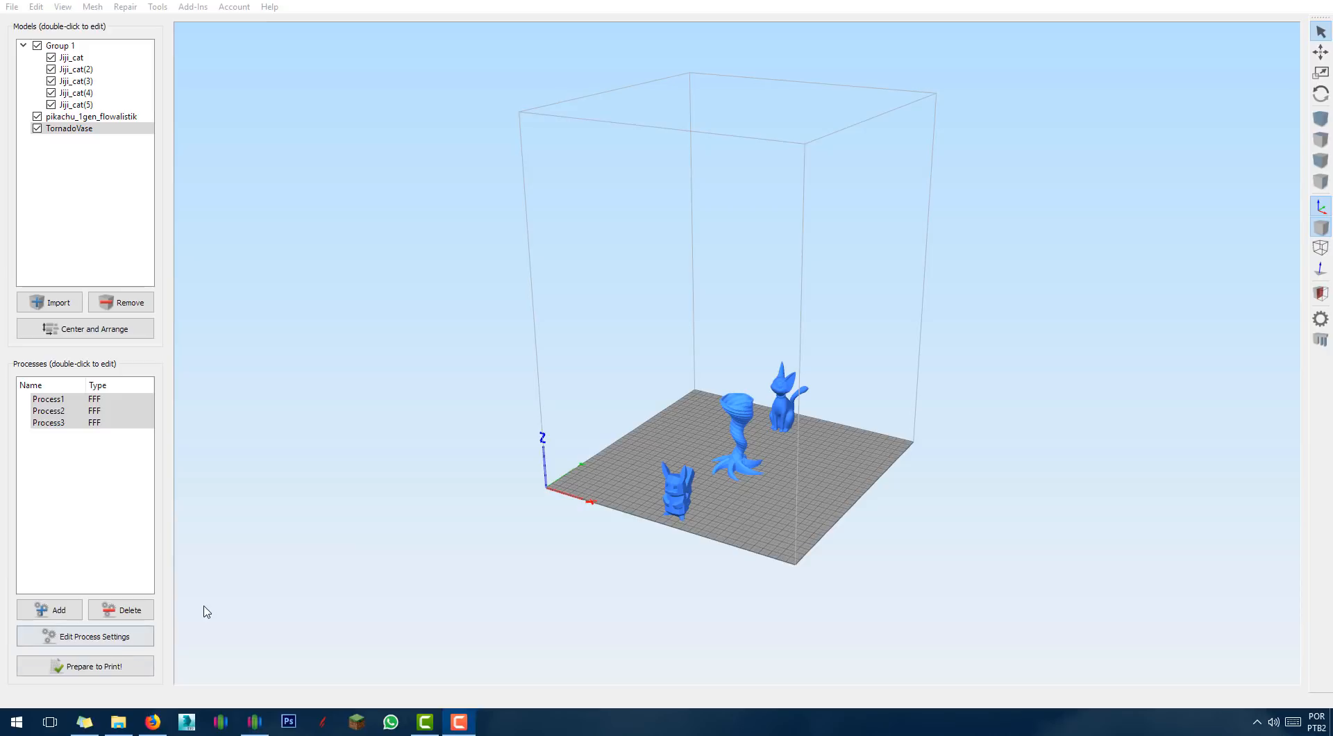
{"action": "left_click", "coordinate": [83, 503]}
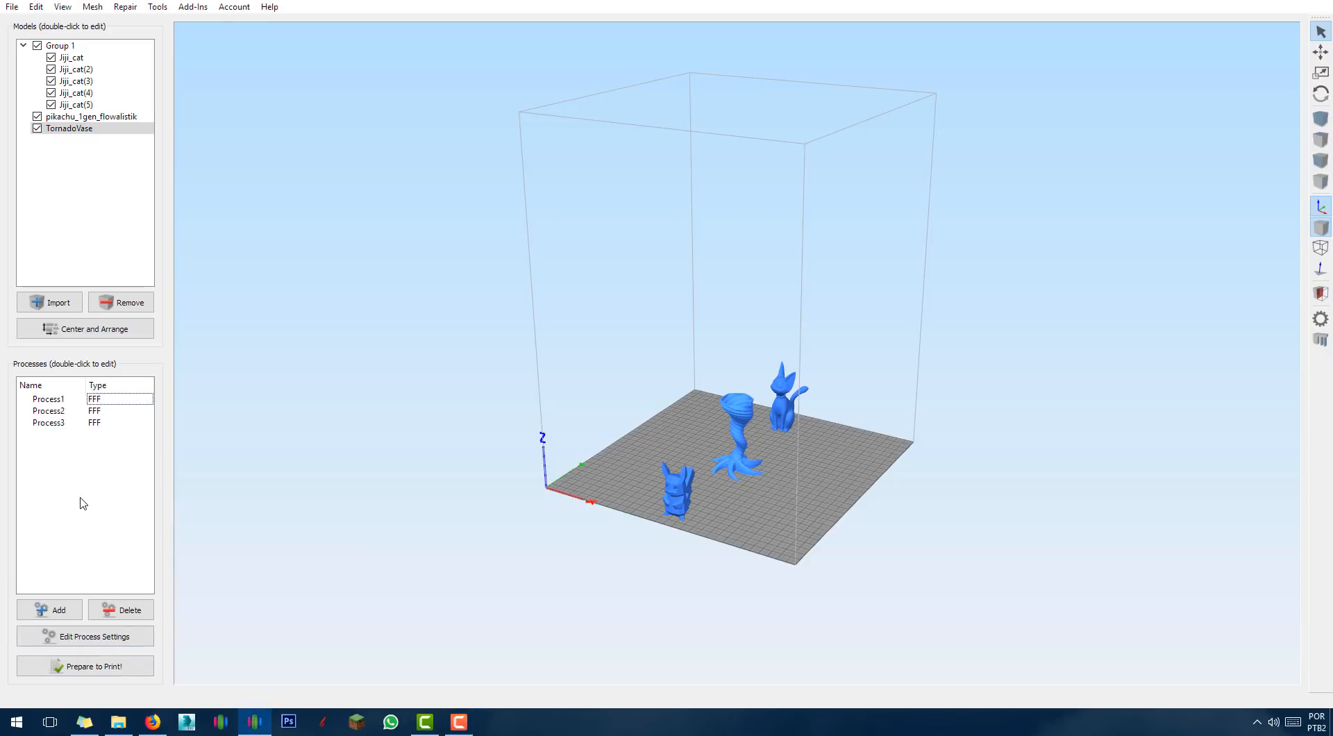
{"action": "left_click", "coordinate": [89, 670]}
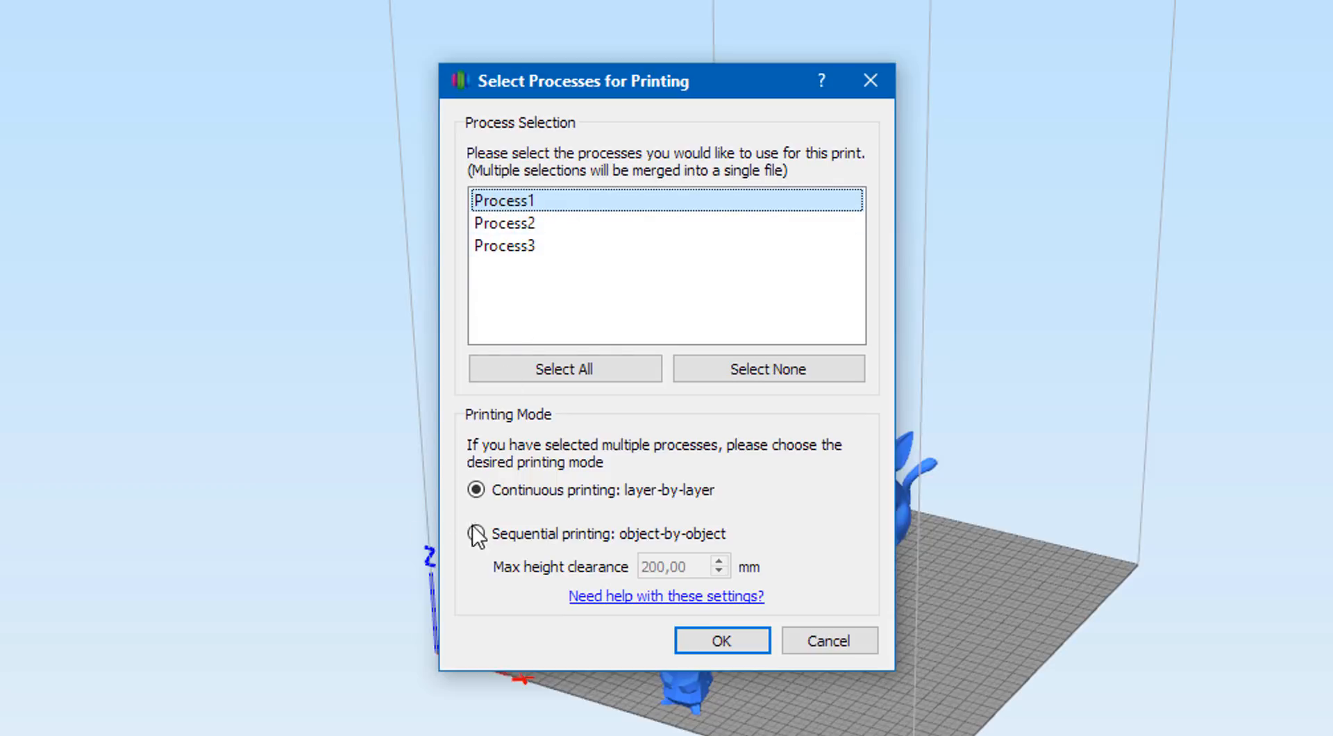
{"action": "mouse_move", "coordinate": [554, 534]}
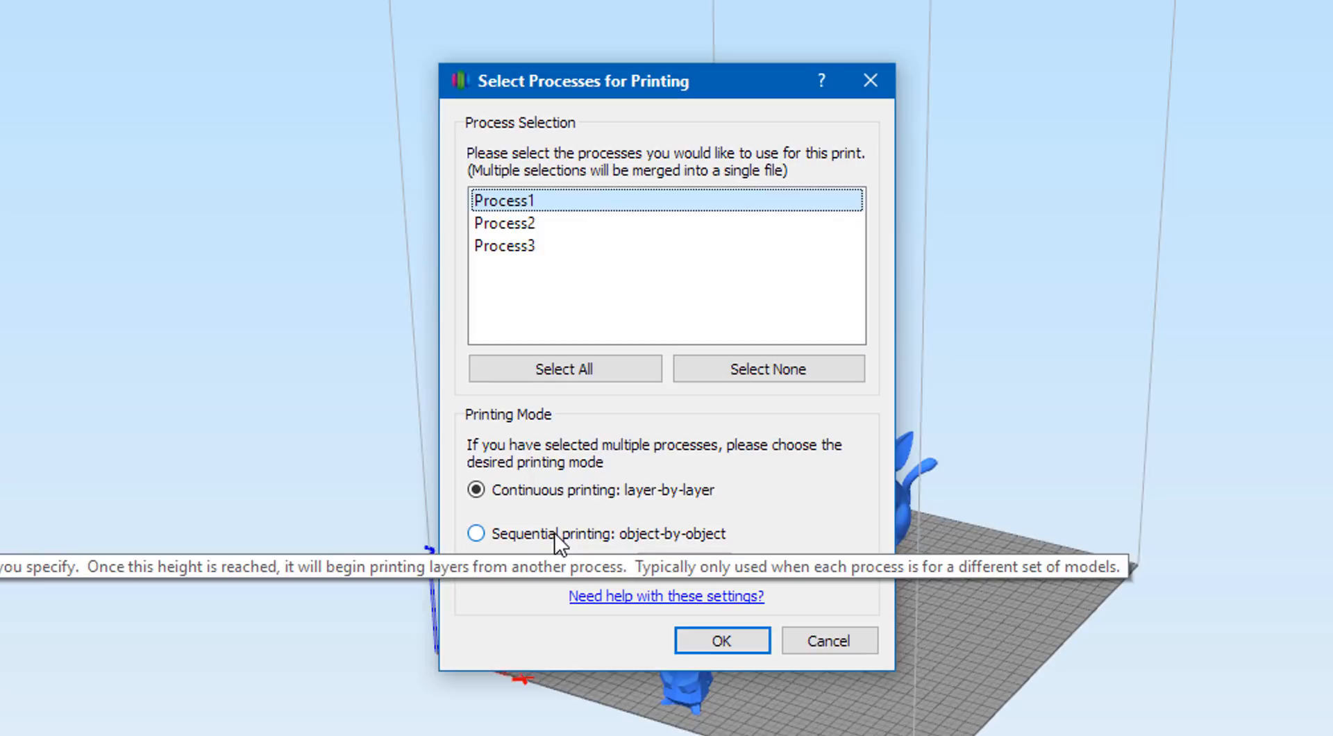
{"action": "left_click", "coordinate": [556, 535]}
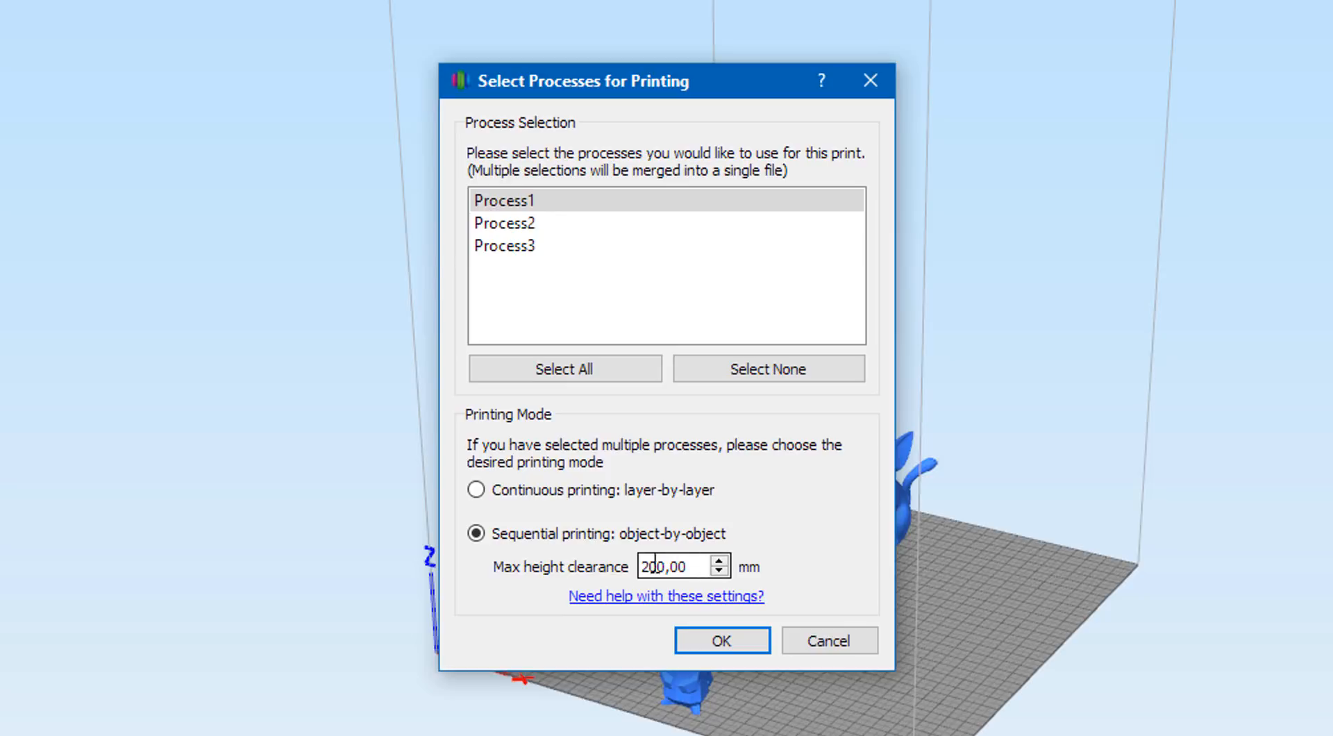
{"action": "mouse_move", "coordinate": [698, 568]}
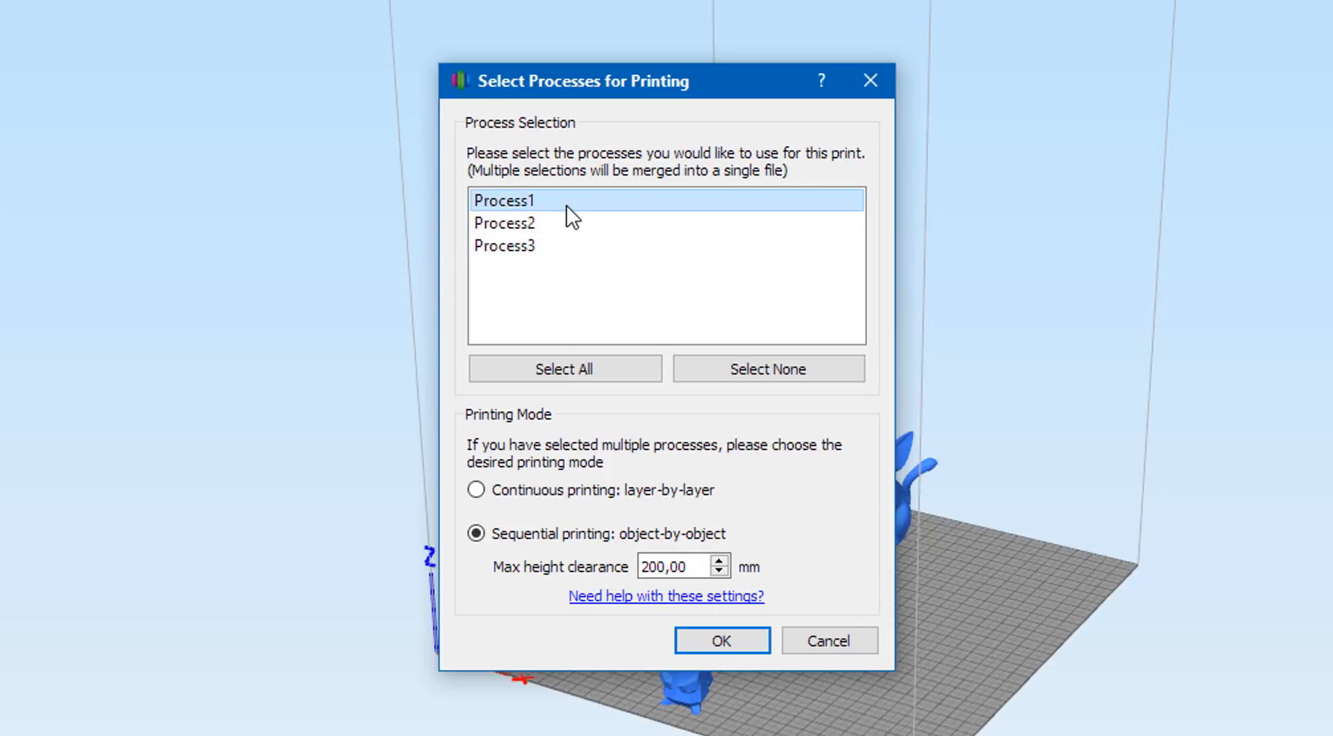
{"action": "left_click", "coordinate": [529, 209]}
{"action": "left_click", "coordinate": [542, 191]}
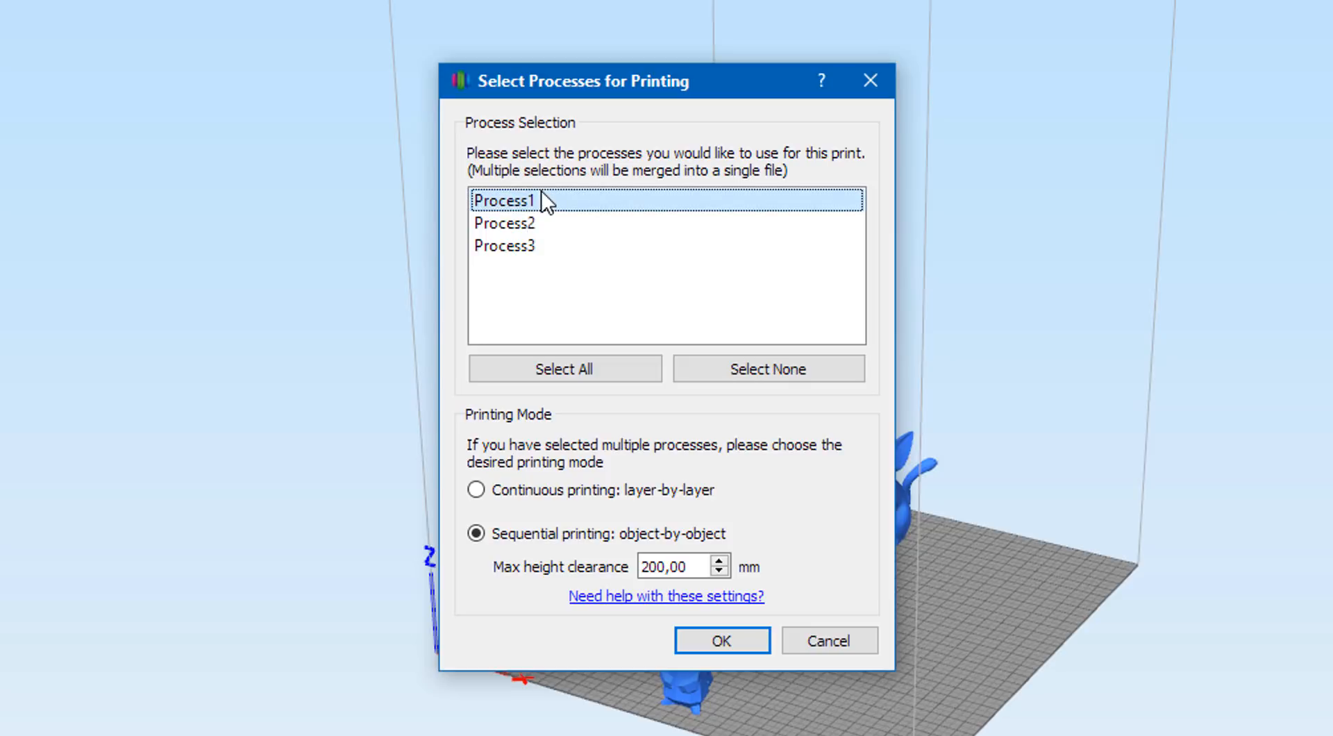
{"action": "left_click", "coordinate": [536, 223]}
{"action": "left_click", "coordinate": [533, 247]}
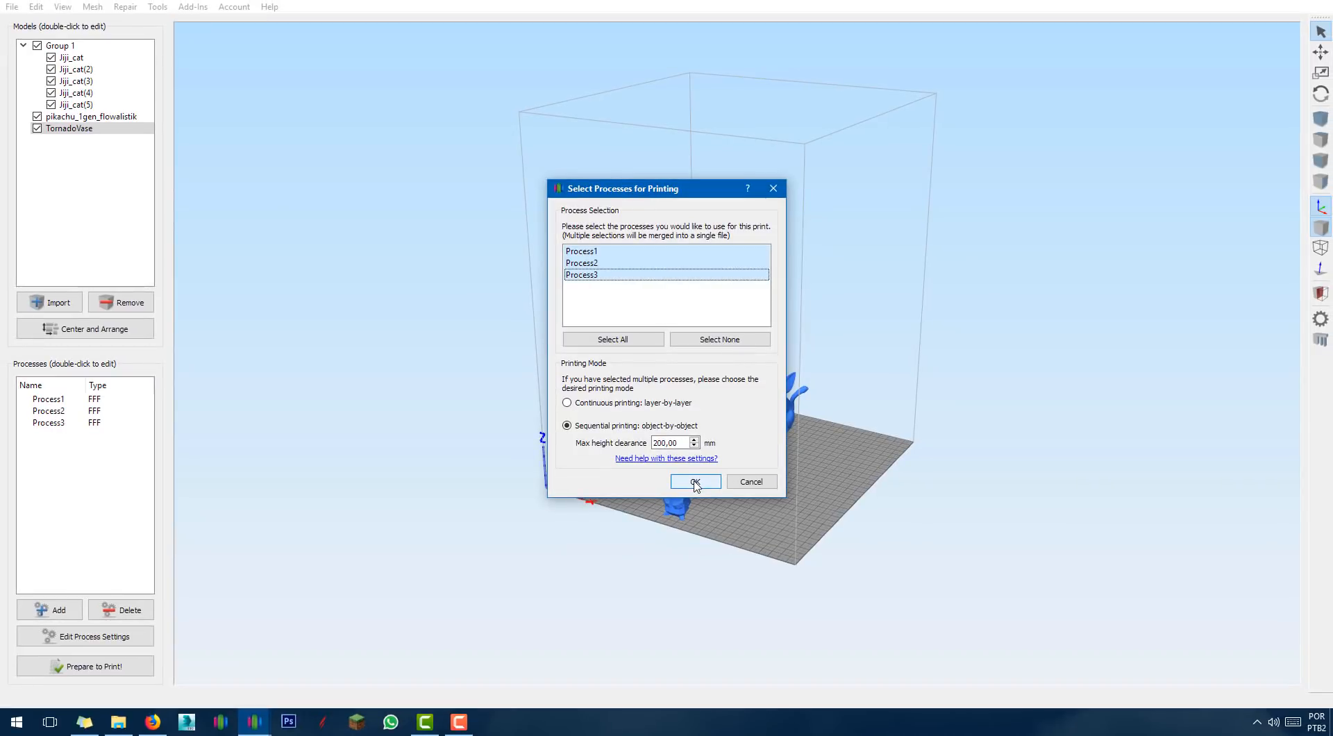
Slice, then inspect the preview at layers 273 and 467 and from a low side angle.
{"action": "left_click", "coordinate": [695, 481]}
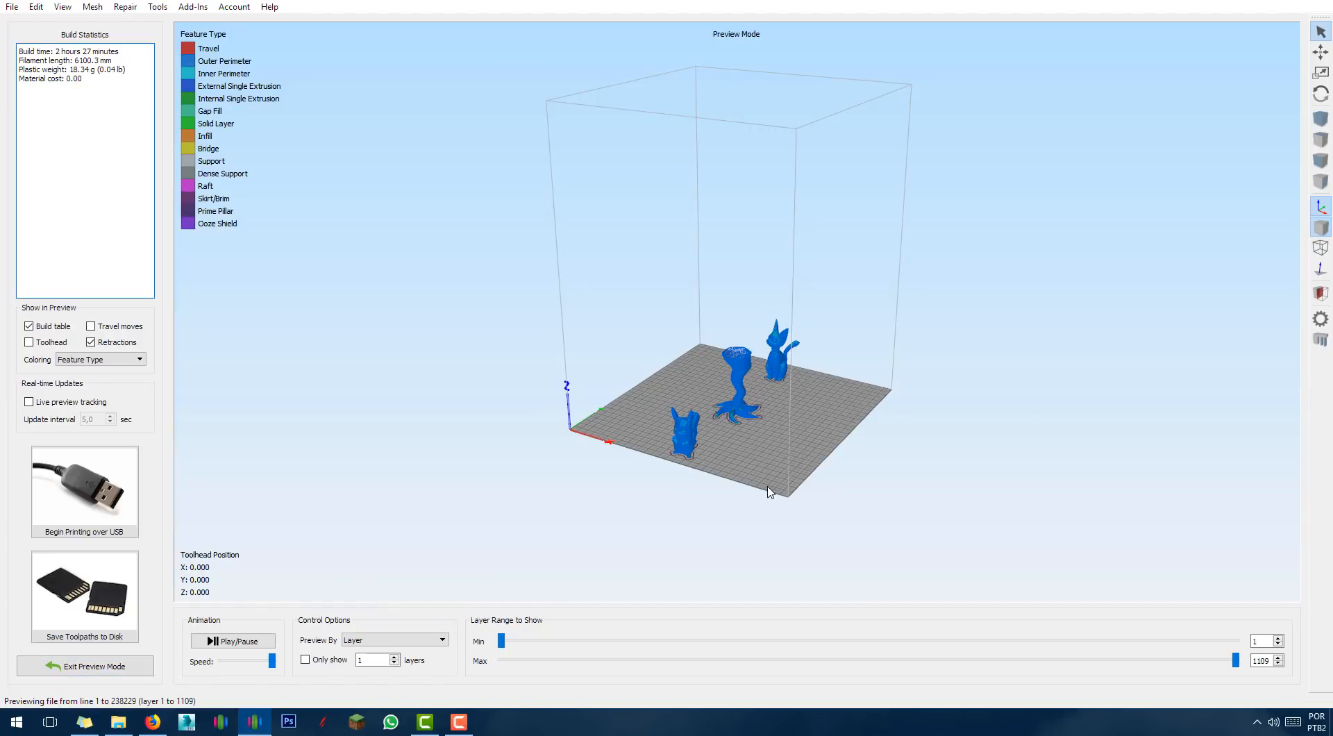
{"action": "left_click_drag", "start_coordinate": [772, 494], "coordinate": [760, 519]}
{"action": "scroll", "coordinate": [760, 525], "scroll_direction": "up", "scroll_amount": 6}
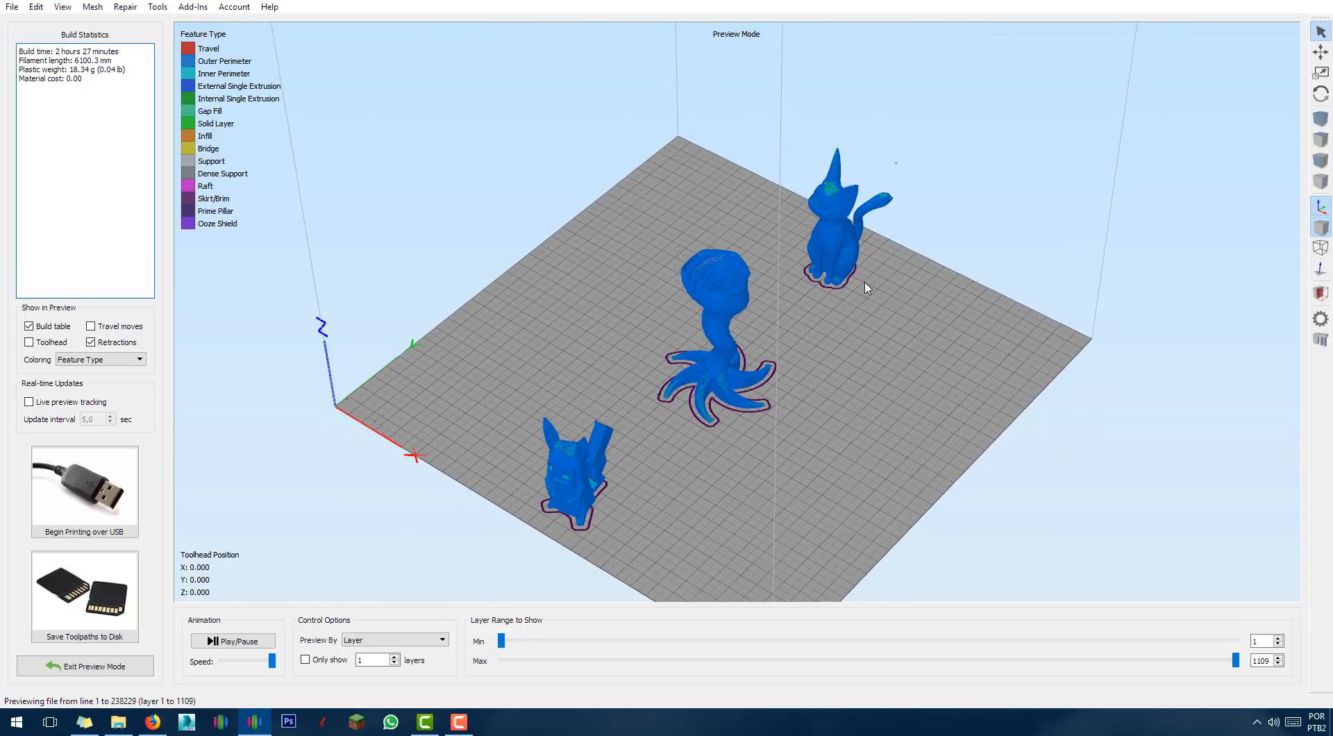
{"action": "left_click_drag", "start_coordinate": [1236, 661], "coordinate": [584, 661]}
{"action": "left_click_drag", "start_coordinate": [518, 694], "coordinate": [1301, 697]}
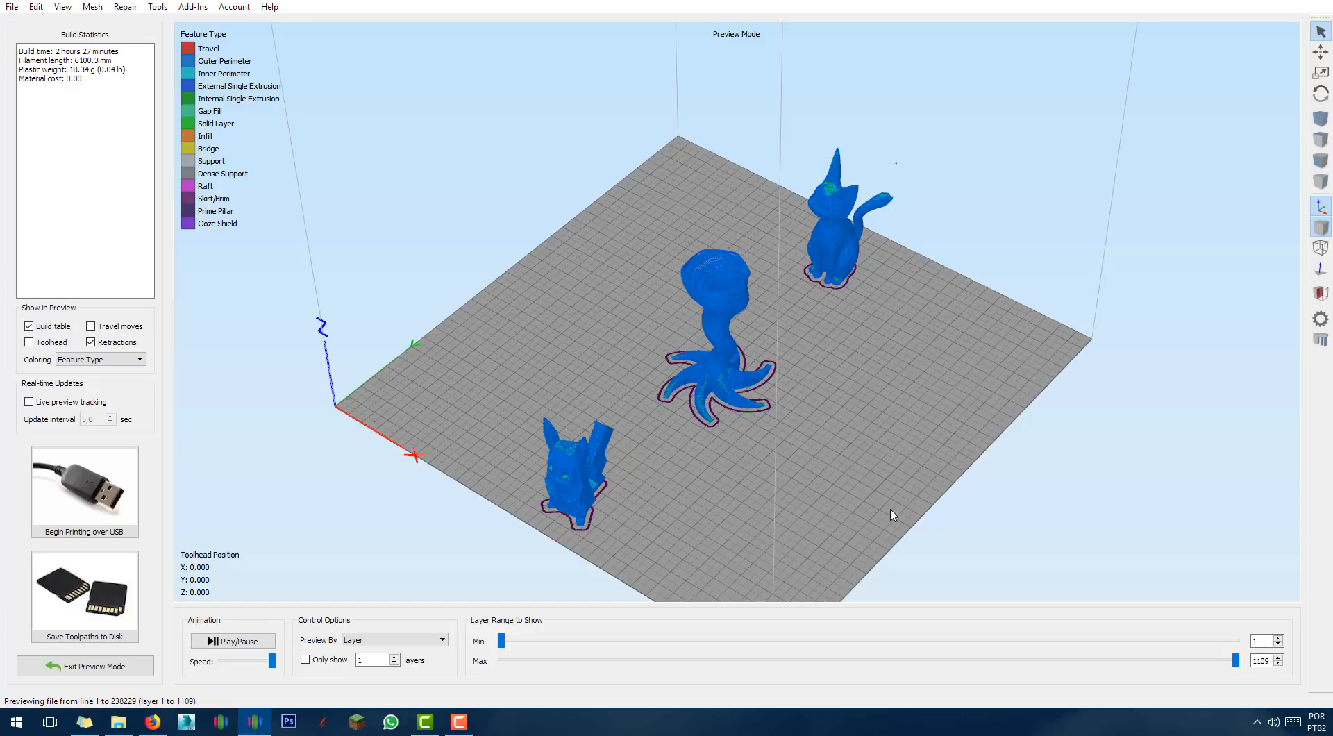
{"action": "left_click_drag", "start_coordinate": [893, 514], "coordinate": [875, 512]}
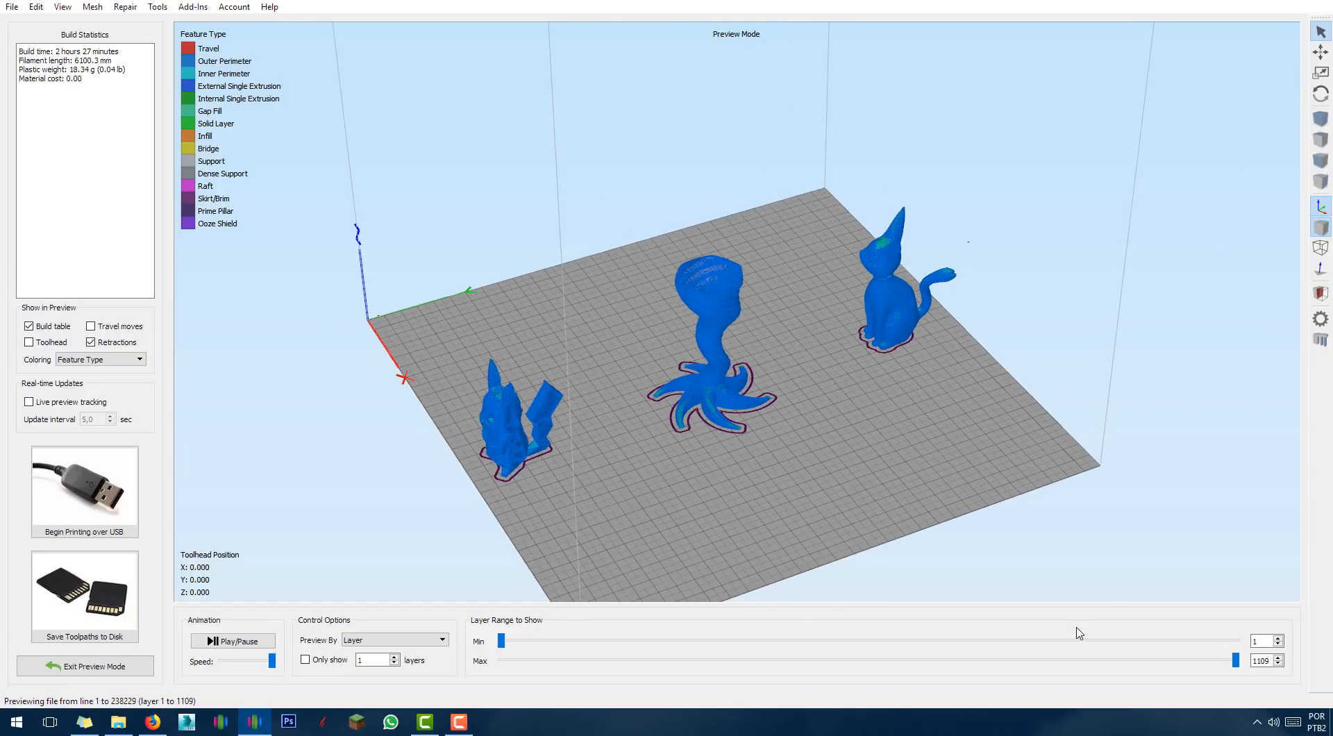
{"action": "left_click_drag", "start_coordinate": [666, 464], "coordinate": [625, 421]}
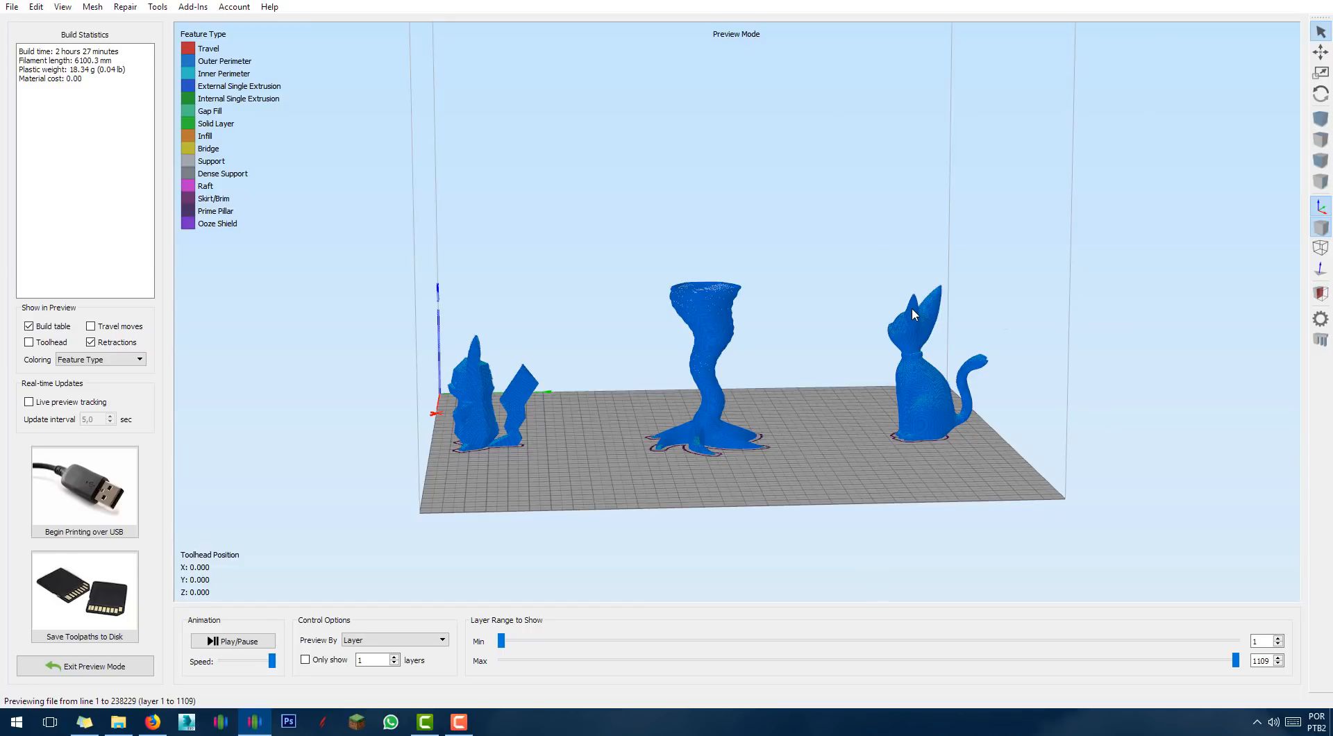
{"action": "scroll", "coordinate": [818, 428], "scroll_direction": "up", "scroll_amount": 3}
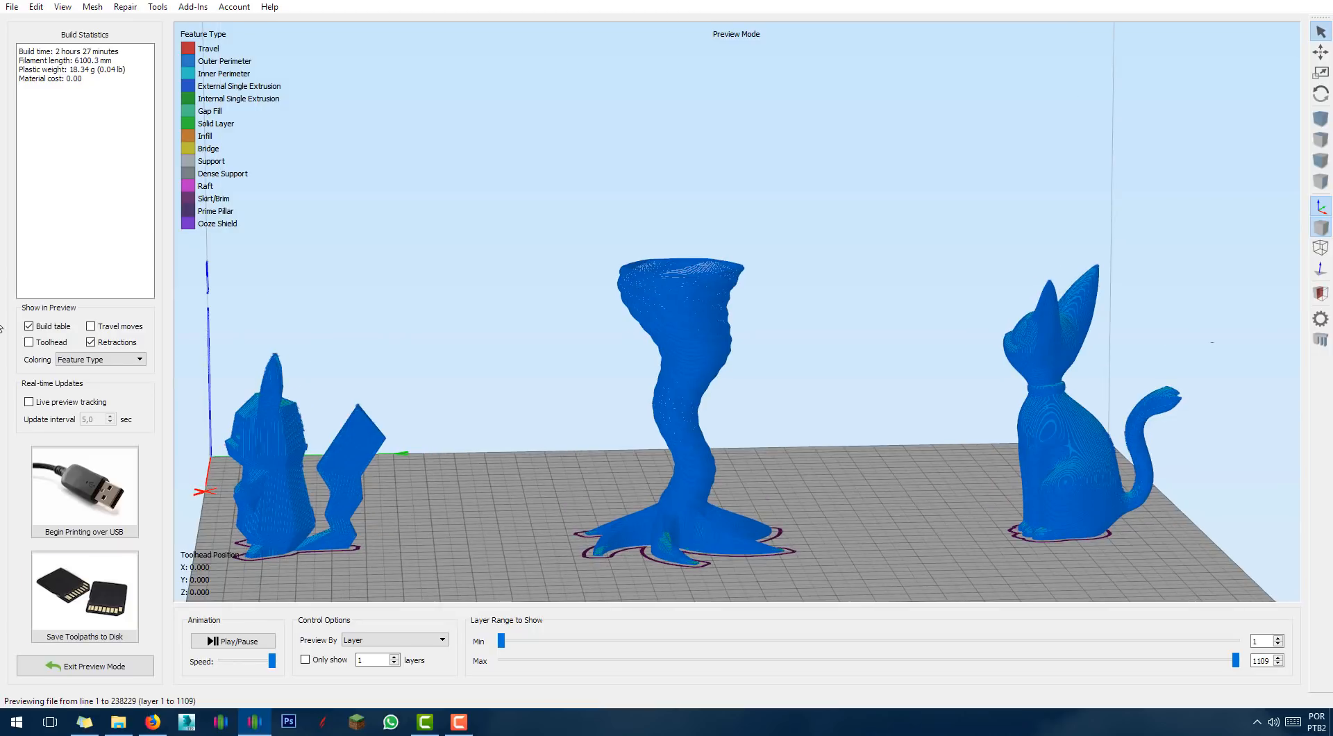
Show travel moves, inspect them at layers 607 and 484, then exit Preview Mode.
{"action": "left_click", "coordinate": [91, 326]}
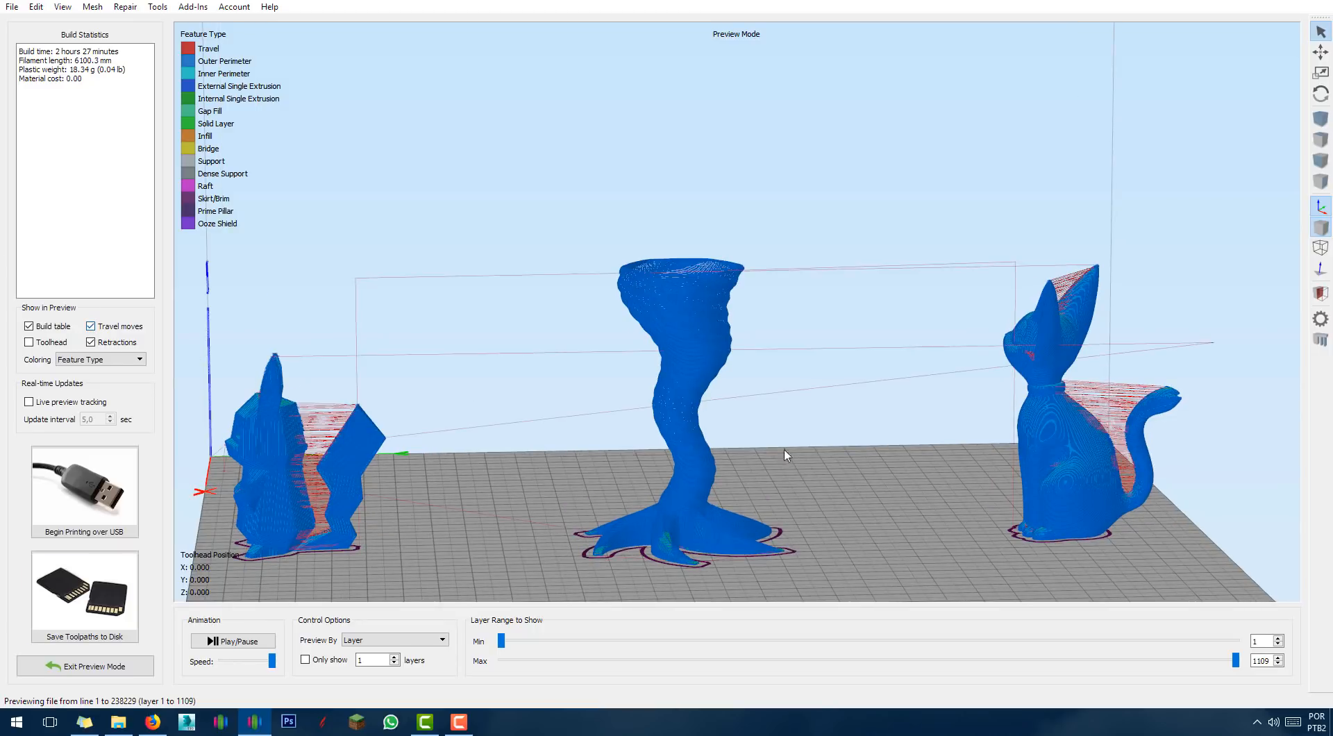
{"action": "left_click_drag", "start_coordinate": [809, 481], "coordinate": [767, 452]}
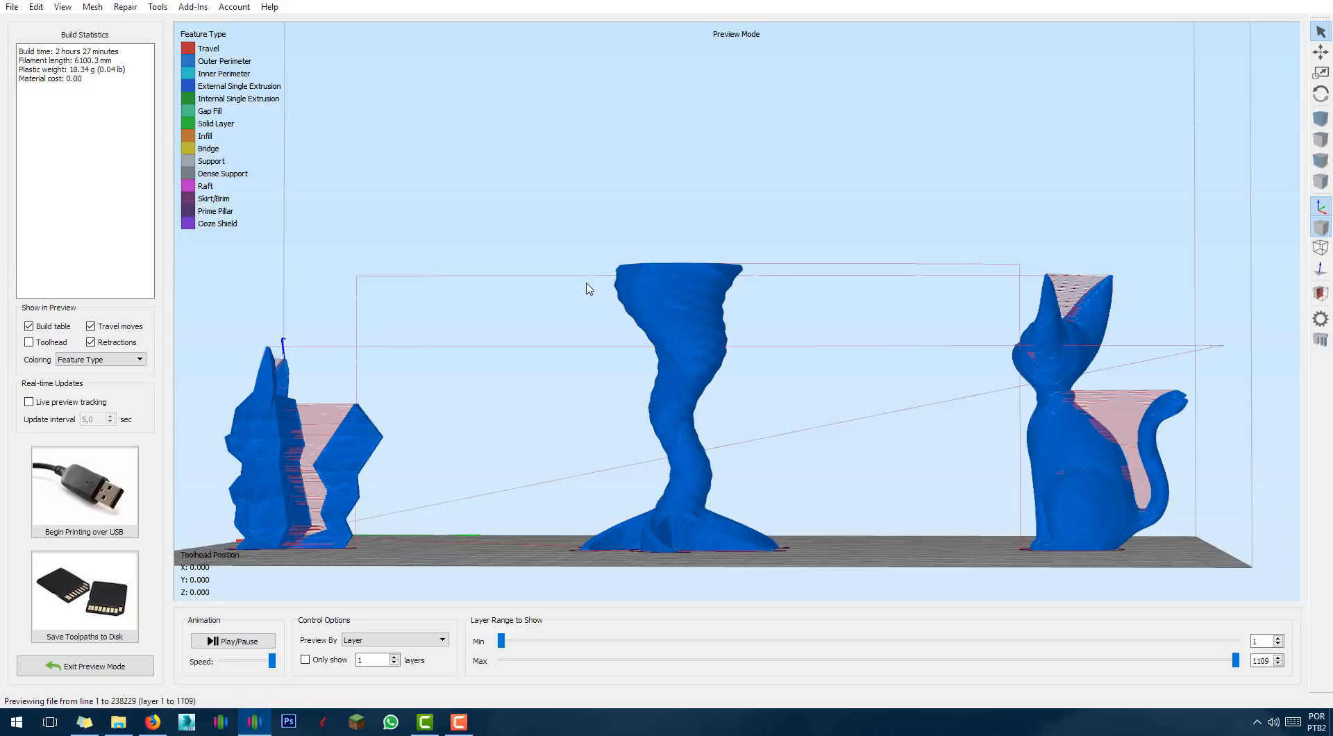
{"action": "left_click_drag", "start_coordinate": [591, 379], "coordinate": [750, 416]}
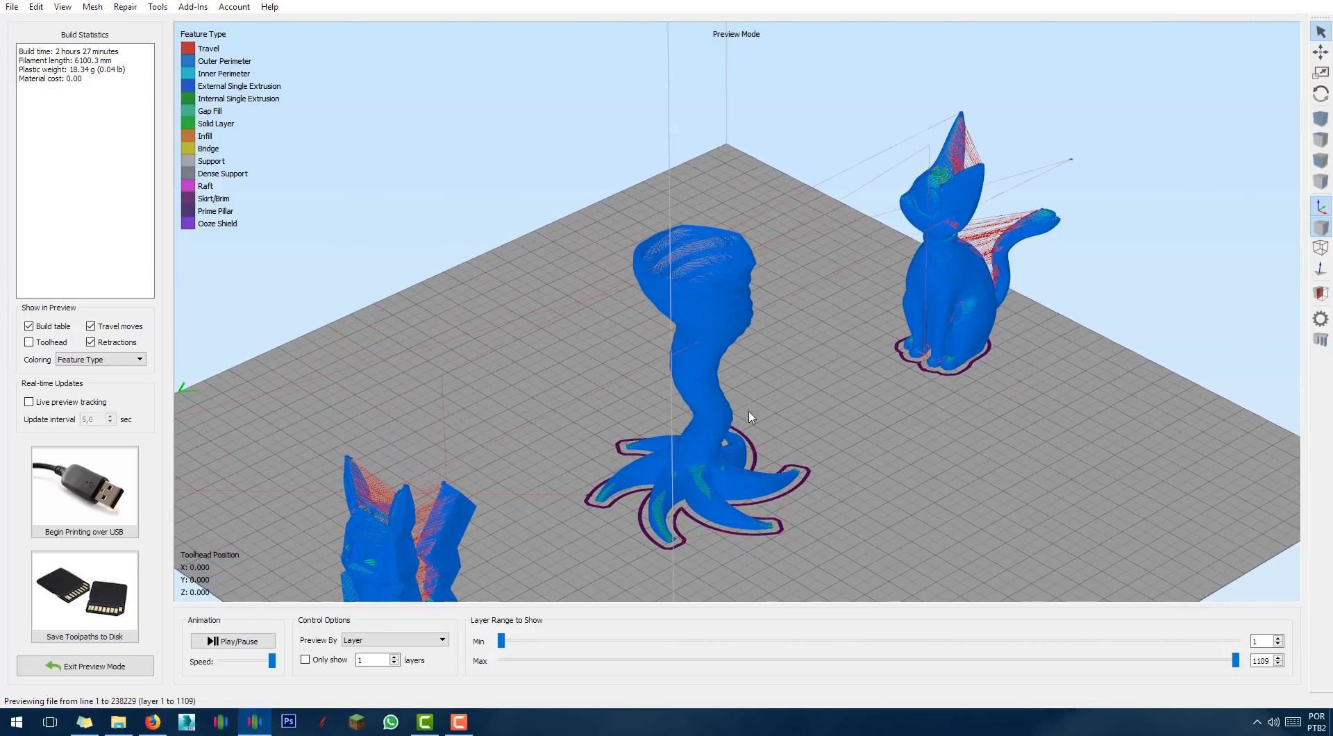
{"action": "scroll", "coordinate": [462, 411], "scroll_direction": "down", "scroll_amount": 3}
{"action": "right_click_drag", "start_coordinate": [686, 369], "coordinate": [683, 360]}
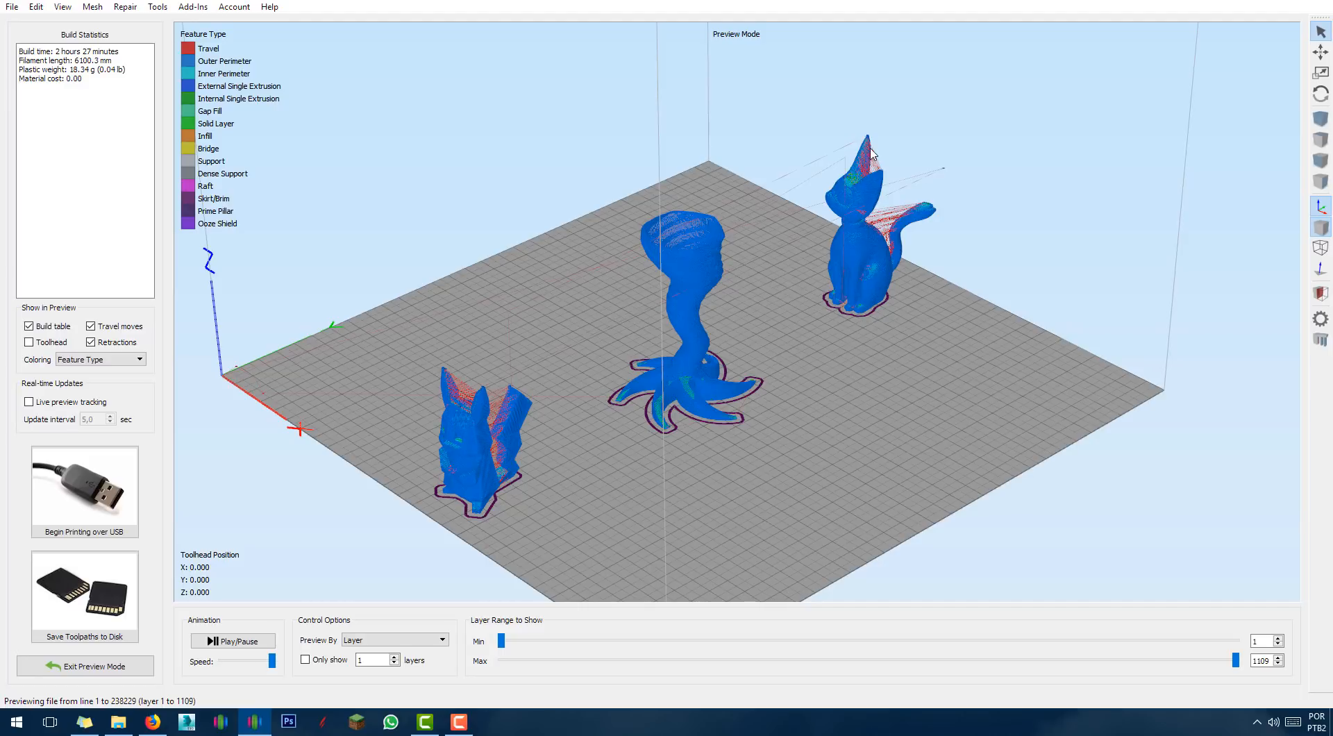
{"action": "left_click_drag", "start_coordinate": [1236, 660], "coordinate": [904, 660]}
{"action": "left_click_drag", "start_coordinate": [766, 679], "coordinate": [1239, 667]}
{"action": "left_click", "coordinate": [85, 666]}
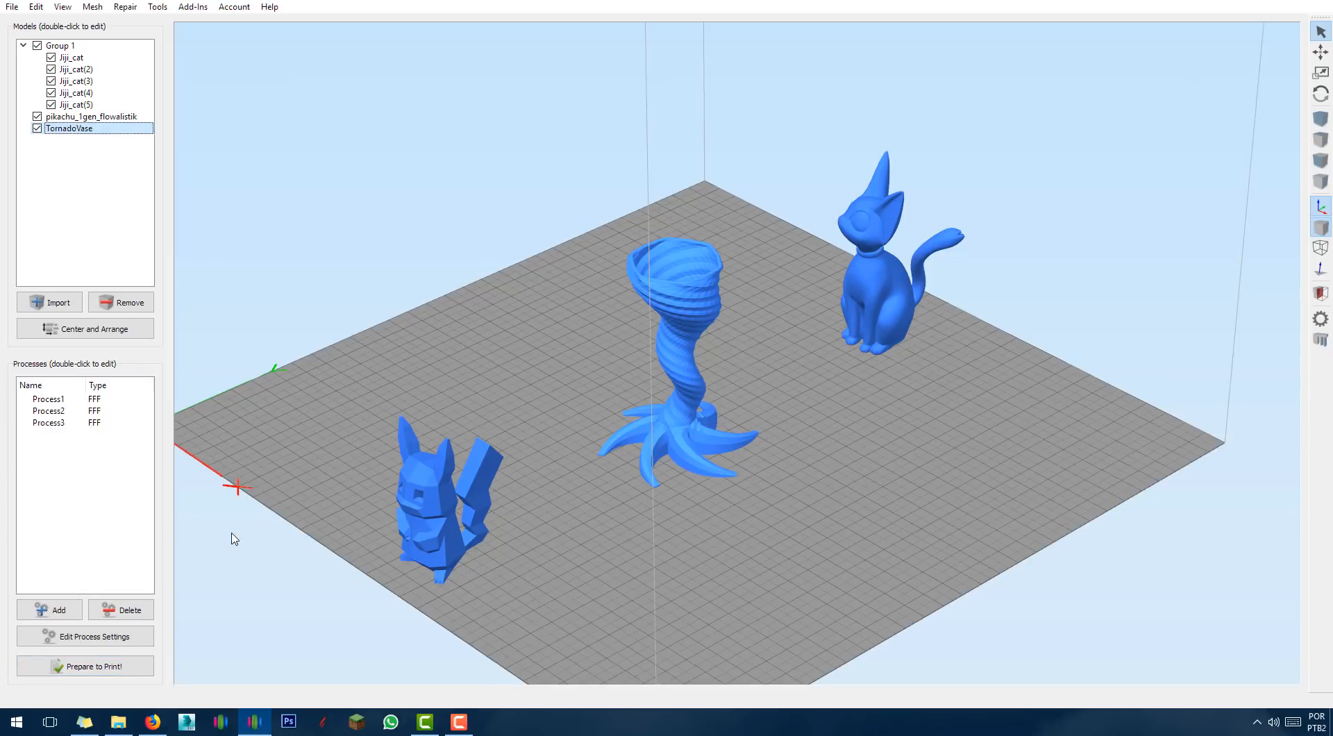
Re-slice with Process3, Process1 and Process2 all selected.
{"action": "left_click", "coordinate": [50, 423]}
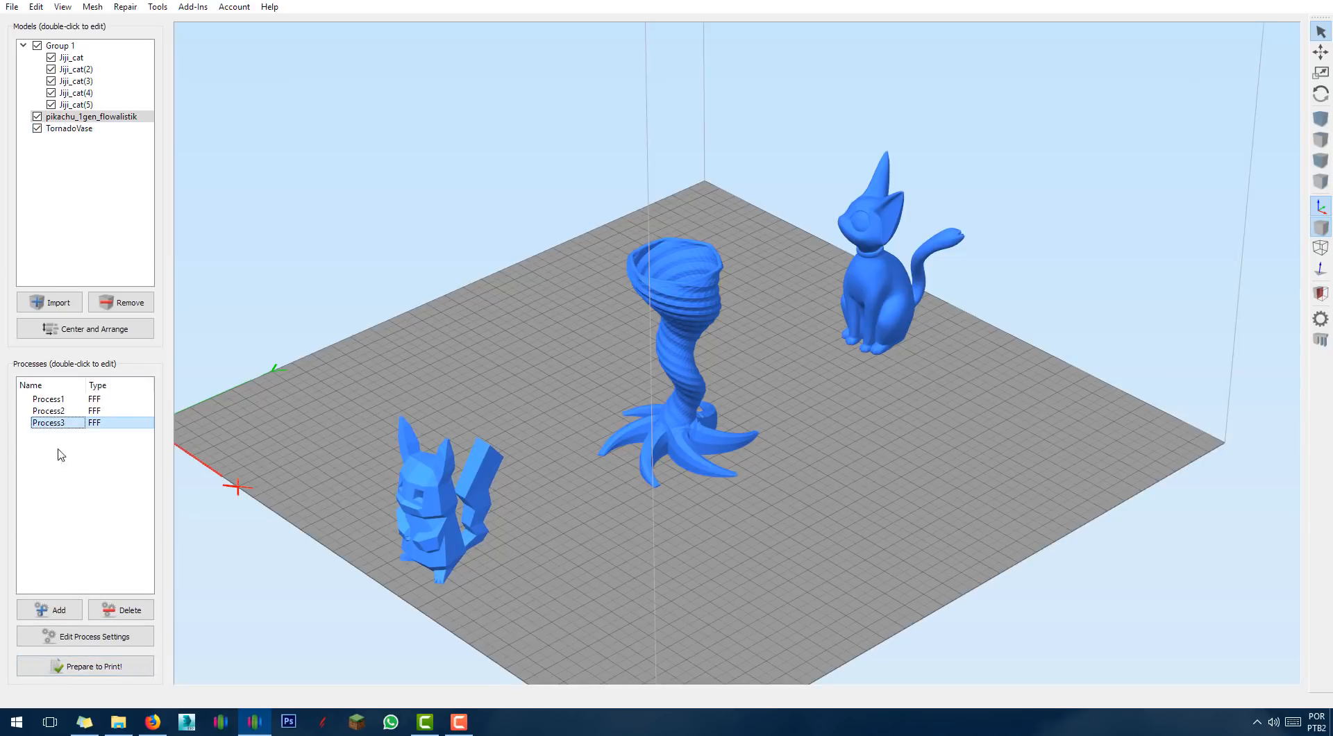
{"action": "left_click", "coordinate": [88, 668]}
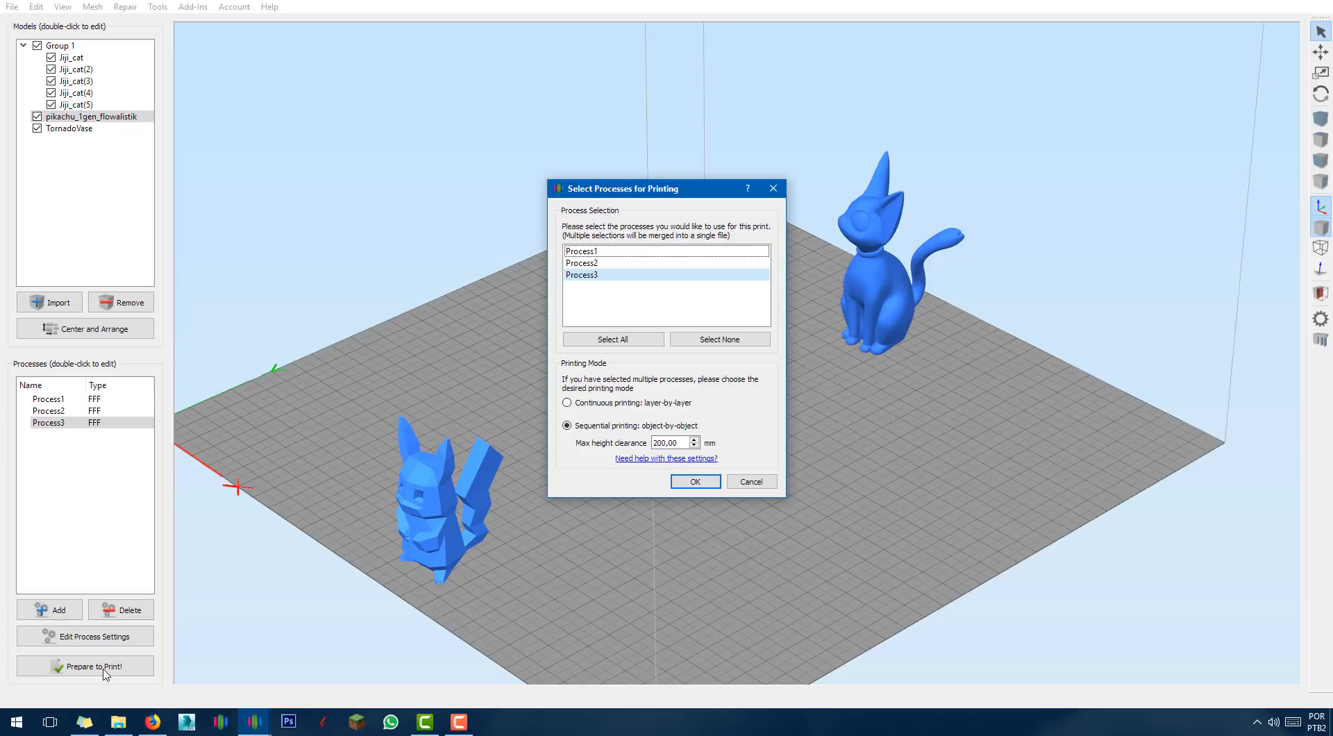
{"action": "left_click", "coordinate": [597, 254]}
{"action": "left_click", "coordinate": [599, 264]}
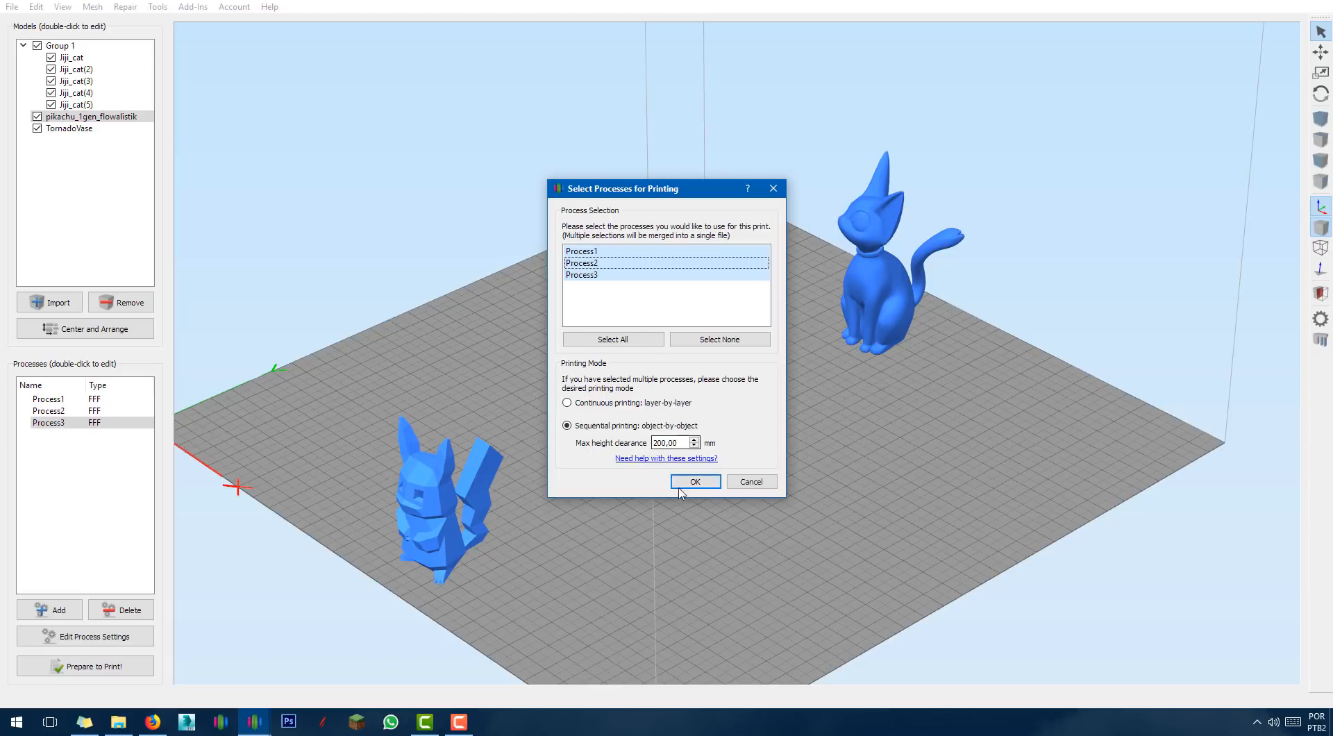
{"action": "left_click", "coordinate": [703, 488]}
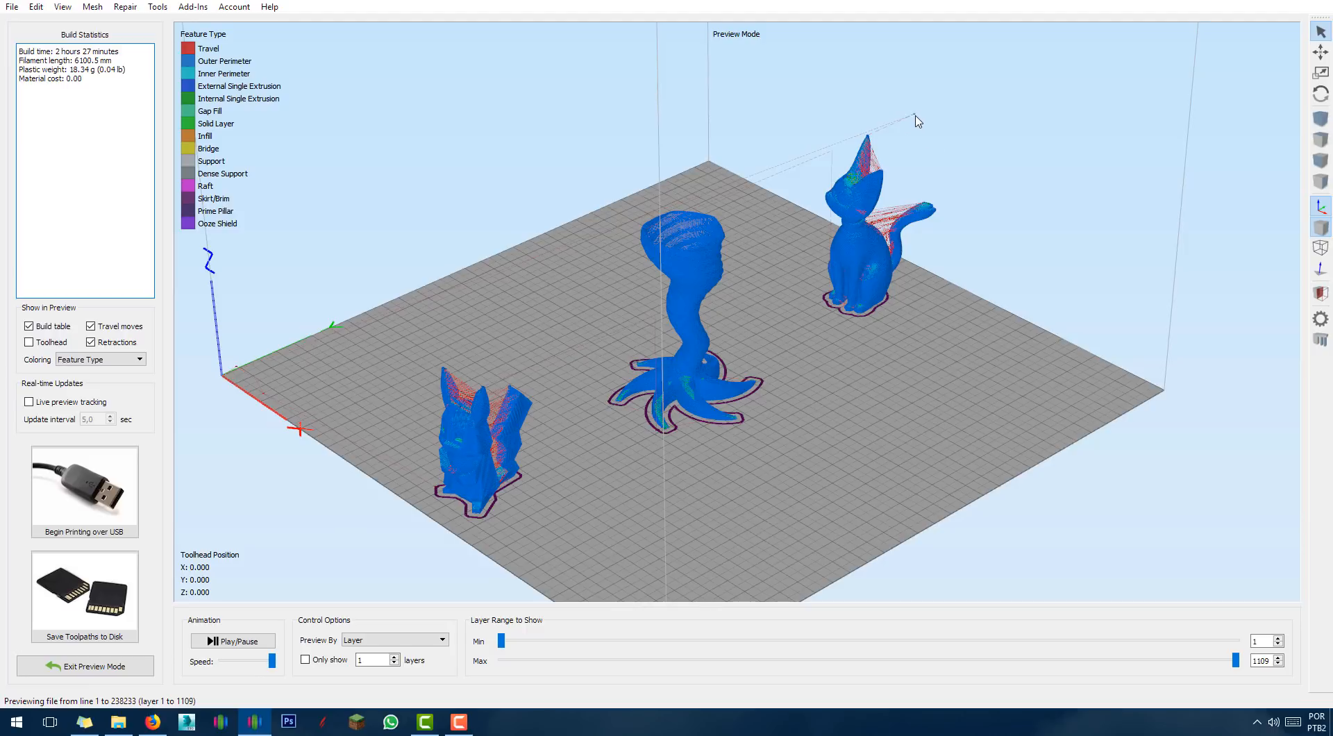
Show the toolhead and cut the preview to layer 1, zoomed on the vase's star base.
{"action": "scroll", "coordinate": [951, 202], "scroll_direction": "up", "scroll_amount": 5}
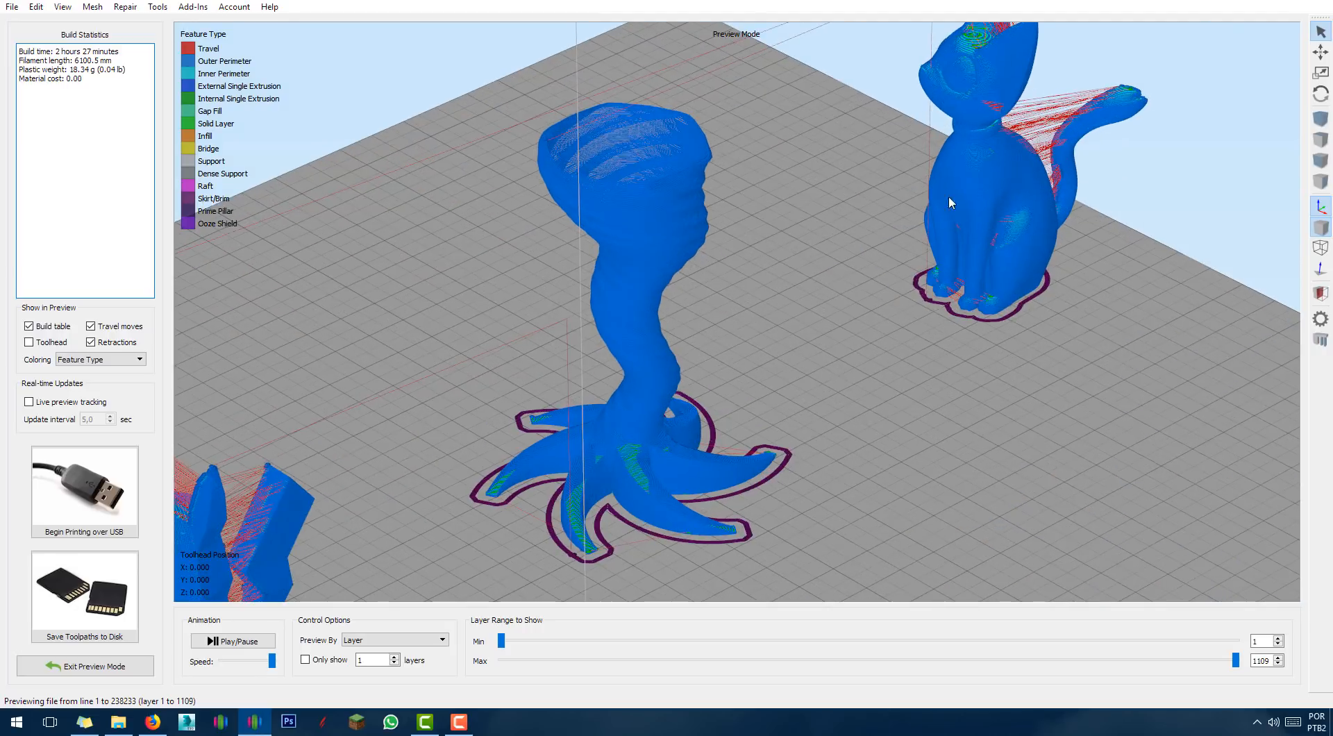
{"action": "scroll", "coordinate": [950, 198], "scroll_direction": "up", "scroll_amount": 5}
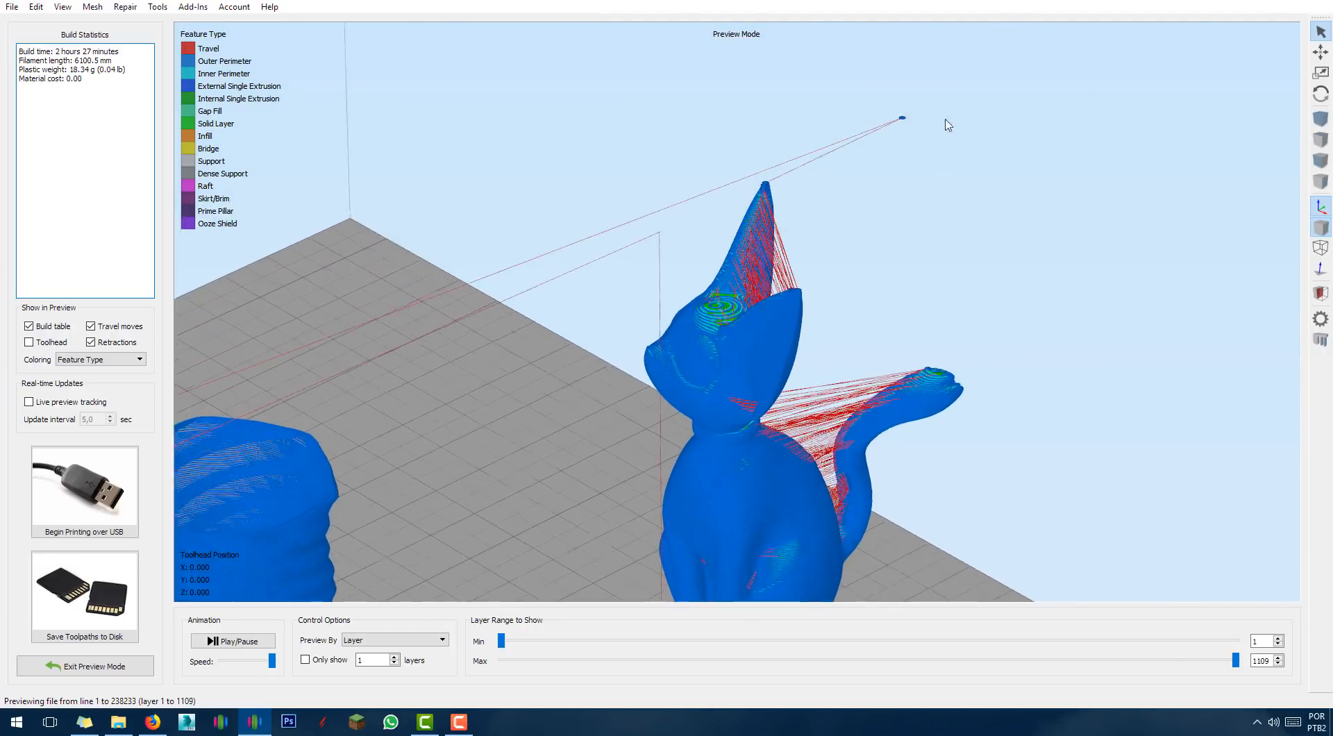
{"action": "scroll", "coordinate": [948, 125], "scroll_direction": "up", "scroll_amount": 5}
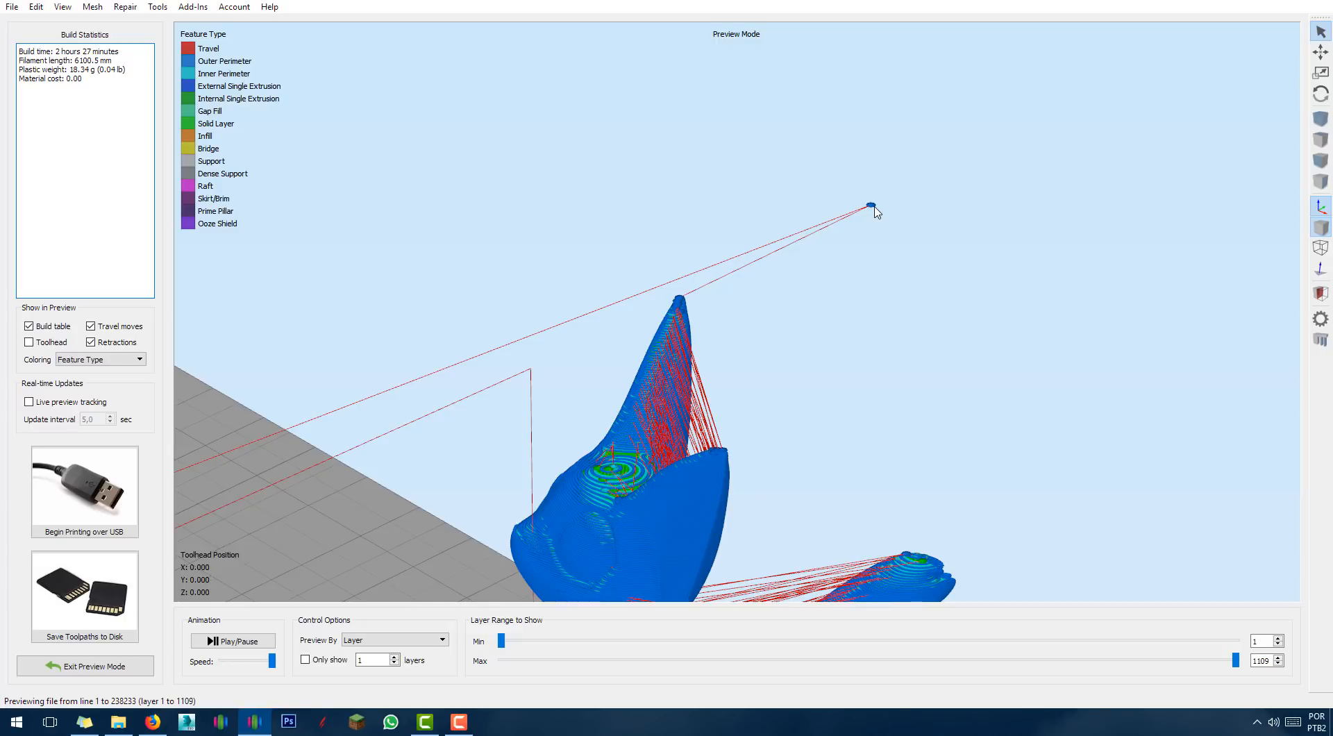
{"action": "left_click", "coordinate": [39, 342]}
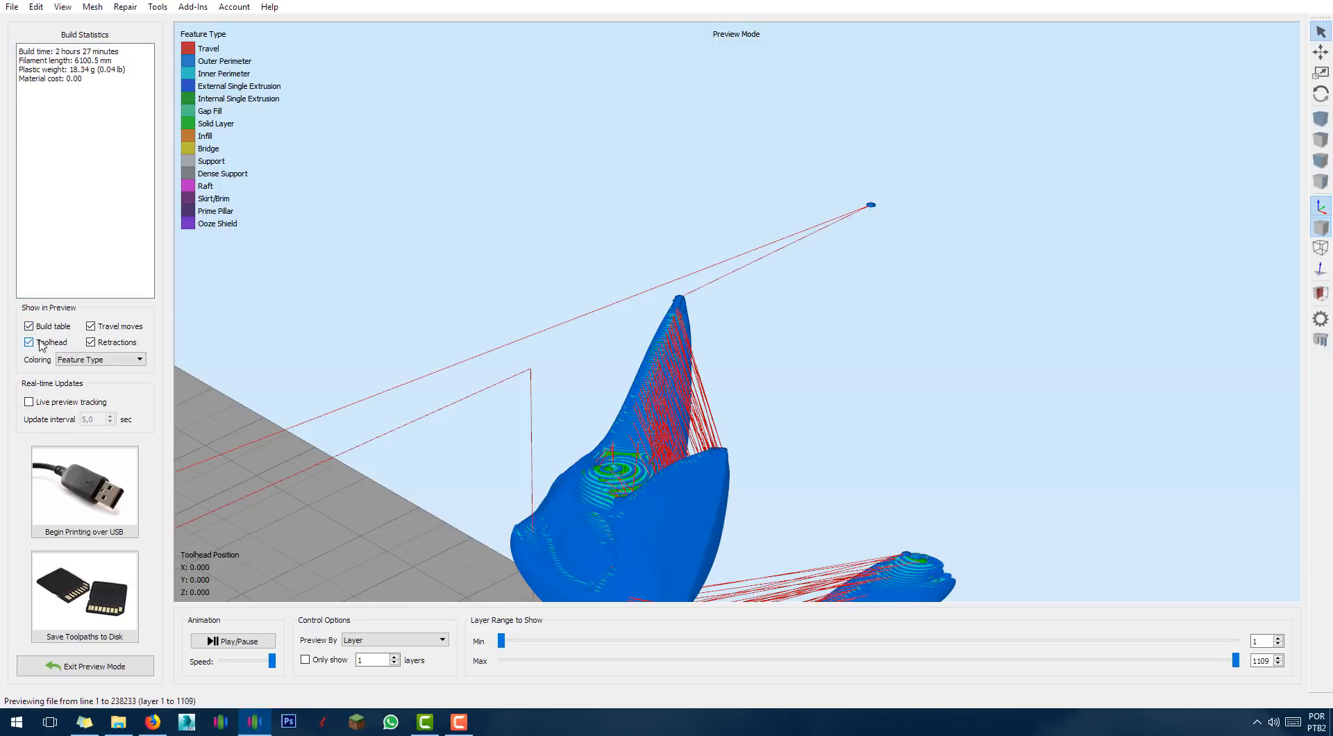
{"action": "scroll", "coordinate": [681, 240], "scroll_direction": "down", "scroll_amount": 10}
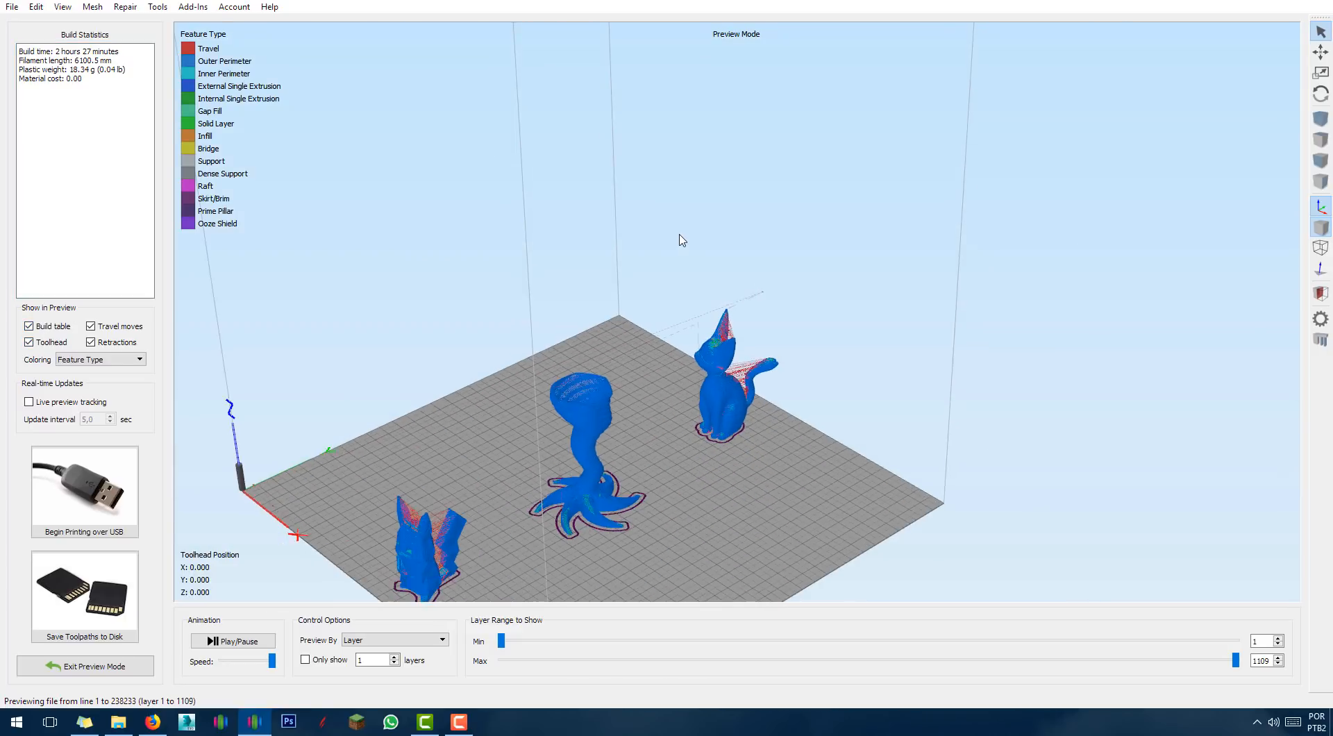
{"action": "scroll", "coordinate": [680, 234], "scroll_direction": "down", "scroll_amount": 2}
{"action": "right_click_drag", "start_coordinate": [680, 235], "coordinate": [700, 252]}
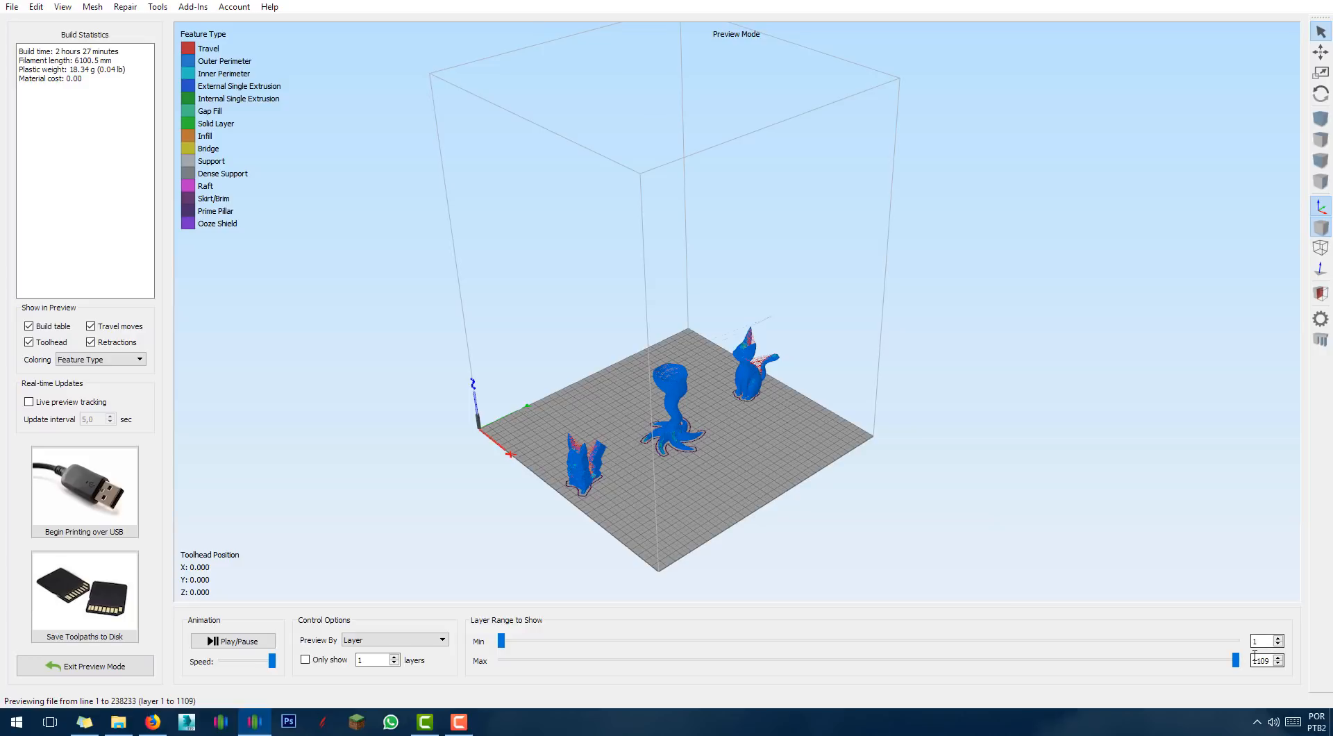
{"action": "left_click_drag", "start_coordinate": [1236, 660], "coordinate": [455, 661]}
{"action": "scroll", "coordinate": [642, 521], "scroll_direction": "up", "scroll_amount": 5}
{"action": "right_click_drag", "start_coordinate": [642, 523], "coordinate": [826, 346]}
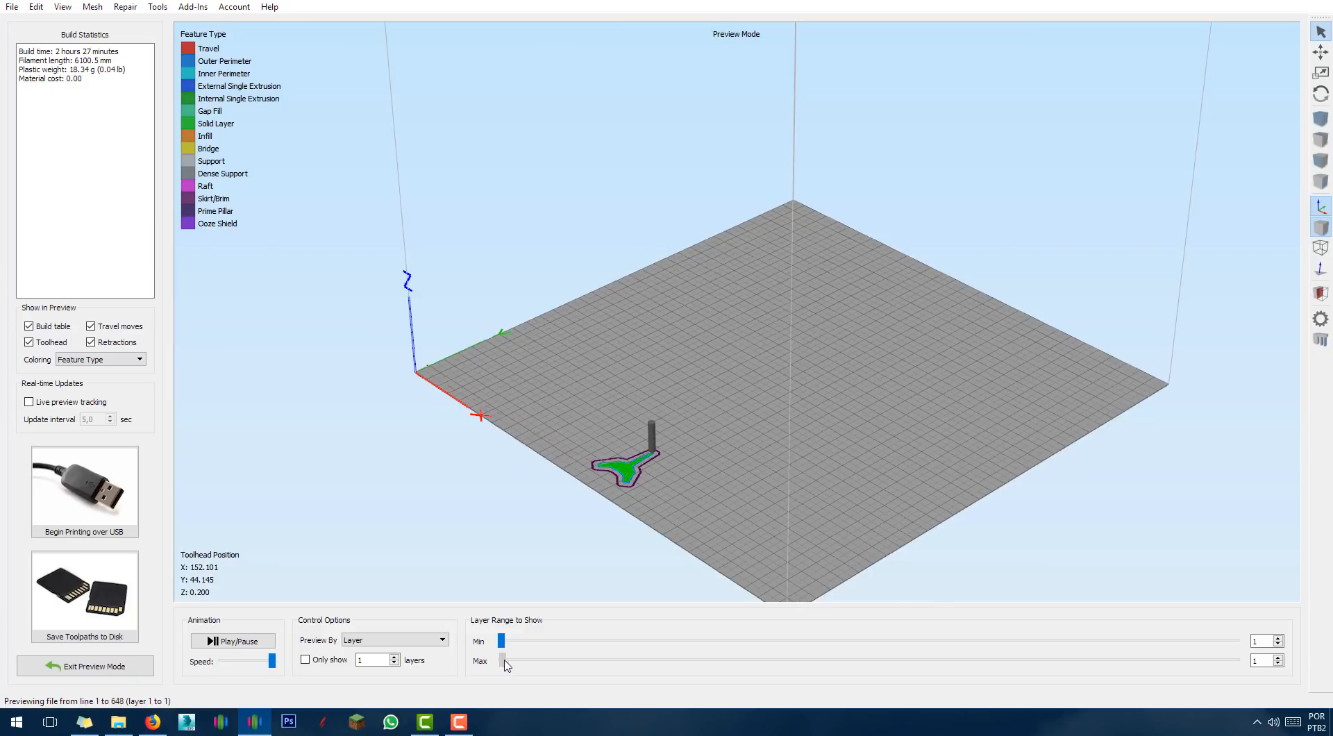
Raise the preview to layer 57, reframe the models, then set the Max layer to 805.
{"action": "left_click_drag", "start_coordinate": [501, 661], "coordinate": [1243, 663]}
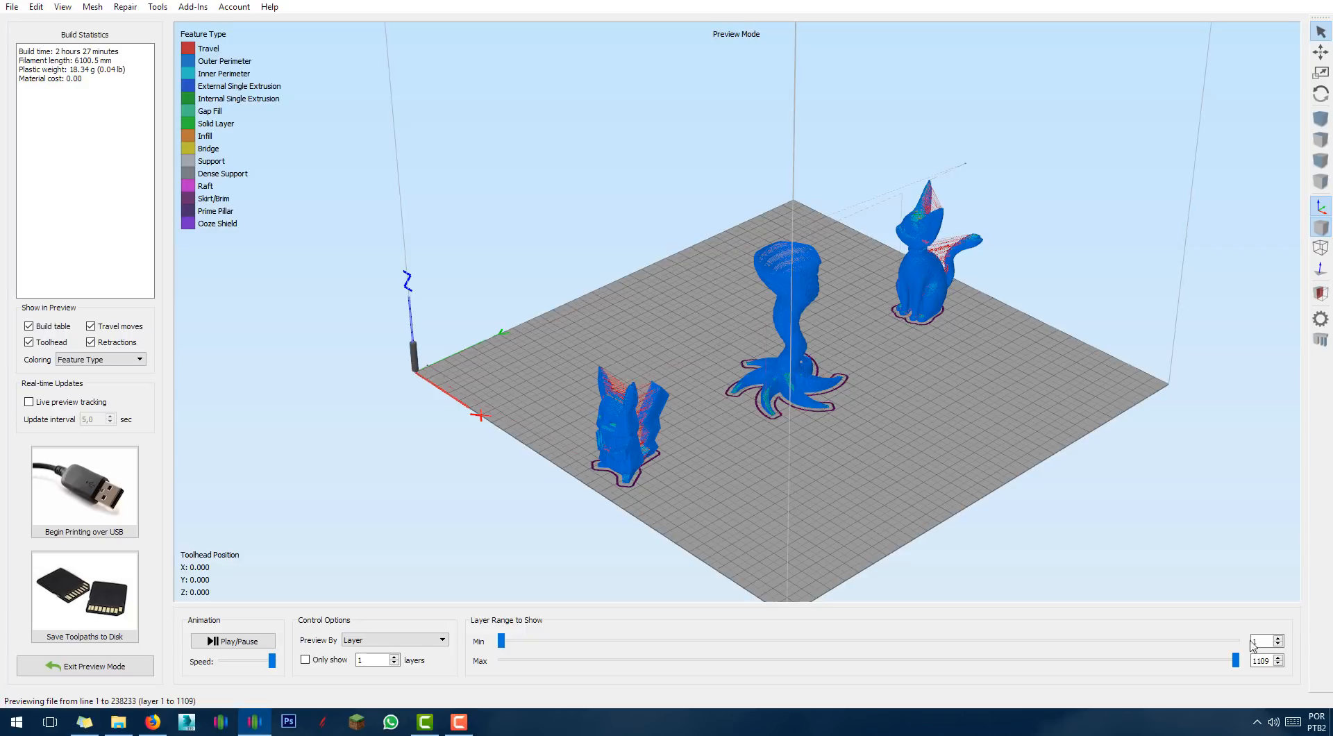
{"action": "left_click_drag", "start_coordinate": [879, 453], "coordinate": [823, 514]}
{"action": "scroll", "coordinate": [825, 513], "scroll_direction": "up", "scroll_amount": 5}
{"action": "middle_click_drag", "start_coordinate": [854, 465], "coordinate": [890, 387]}
{"action": "scroll", "coordinate": [930, 458], "scroll_direction": "down", "scroll_amount": 2}
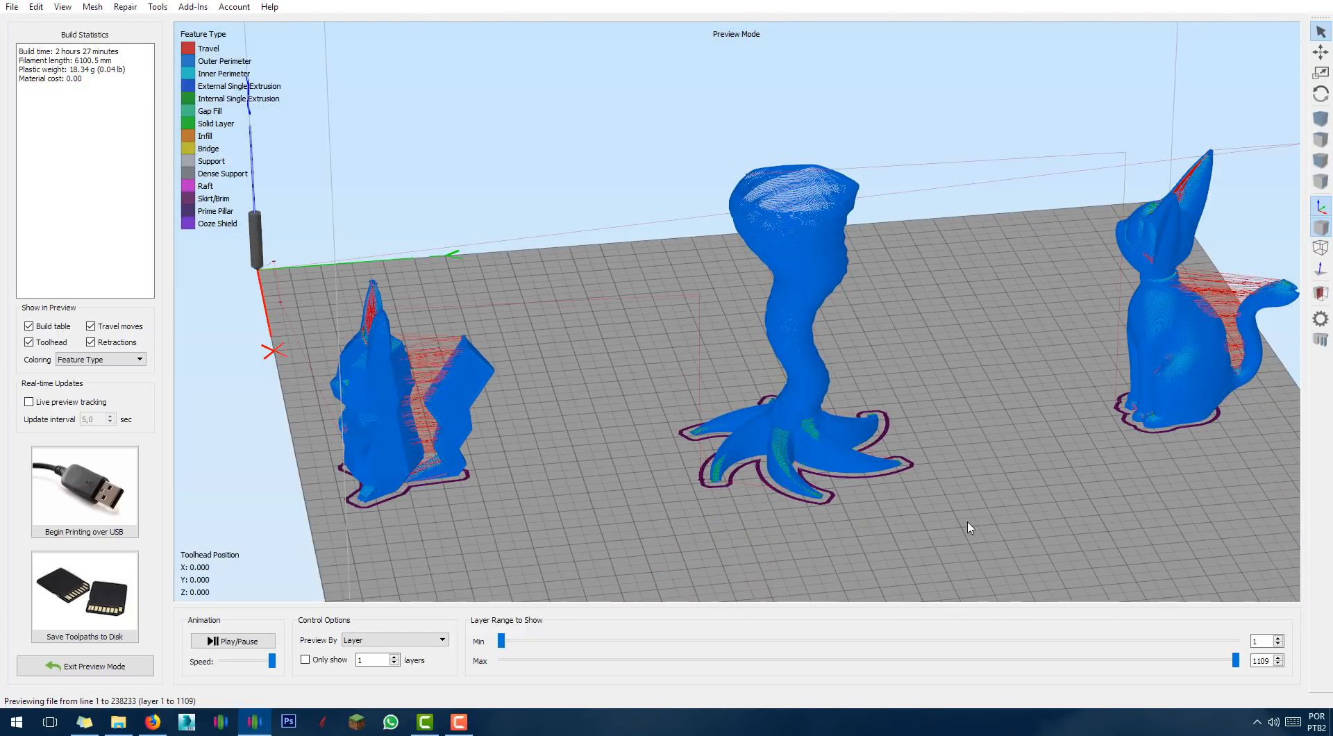
{"action": "left_click_drag", "start_coordinate": [1236, 660], "coordinate": [876, 665]}
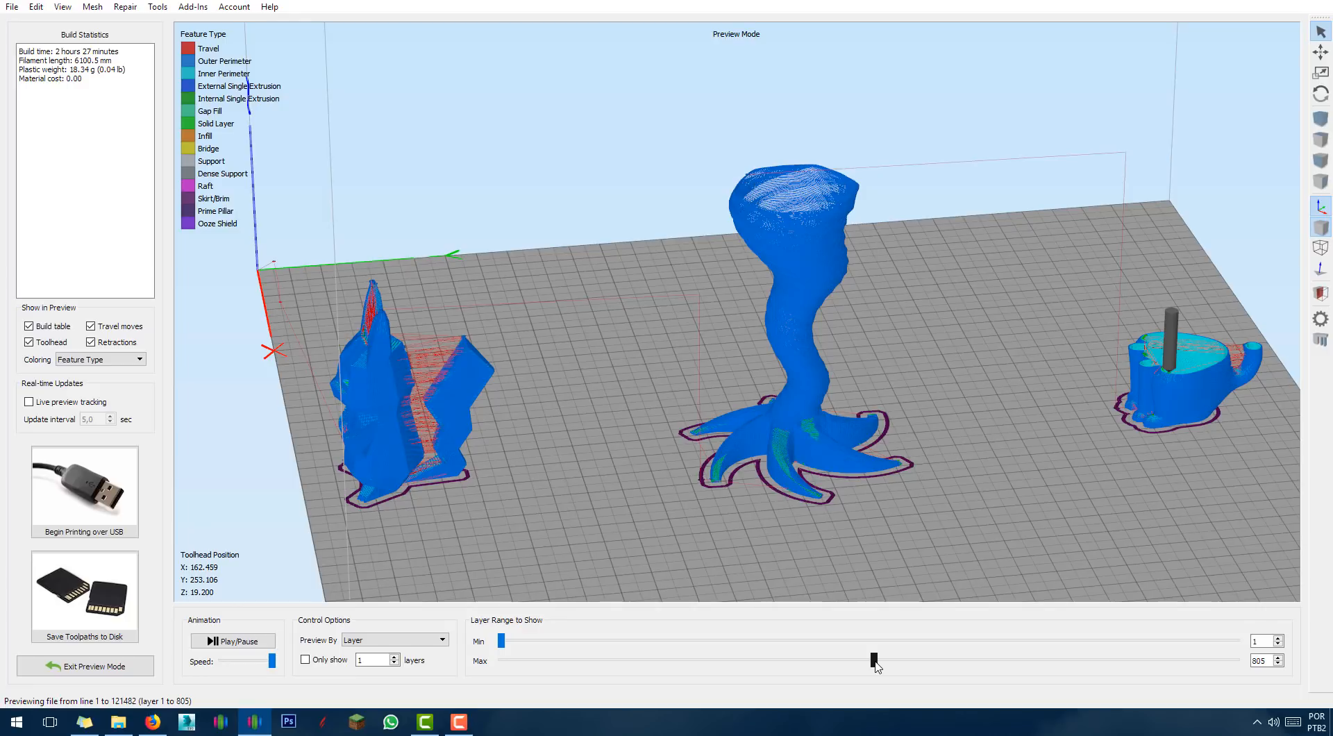
{"action": "left_click_drag", "start_coordinate": [877, 667], "coordinate": [877, 665]}
{"action": "left_click_drag", "start_coordinate": [657, 444], "coordinate": [831, 484]}
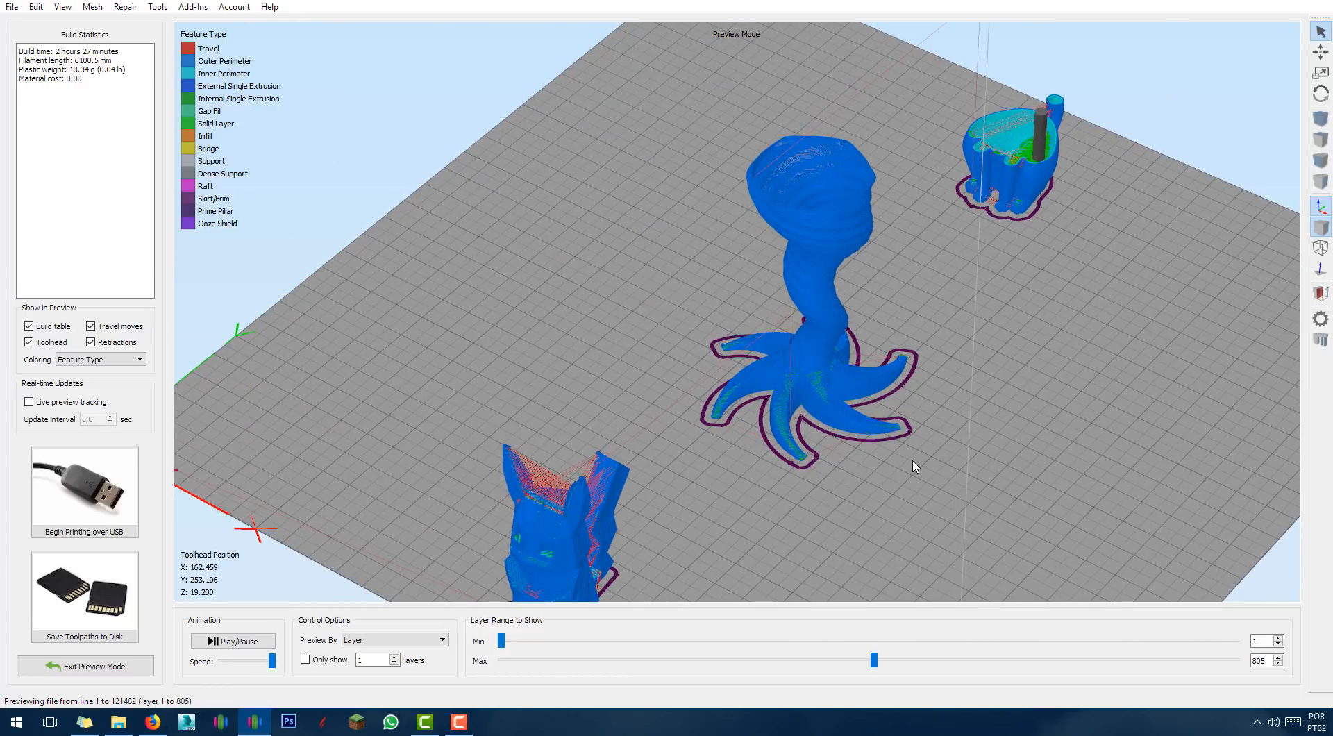
{"action": "left_click_drag", "start_coordinate": [1052, 474], "coordinate": [1040, 474]}
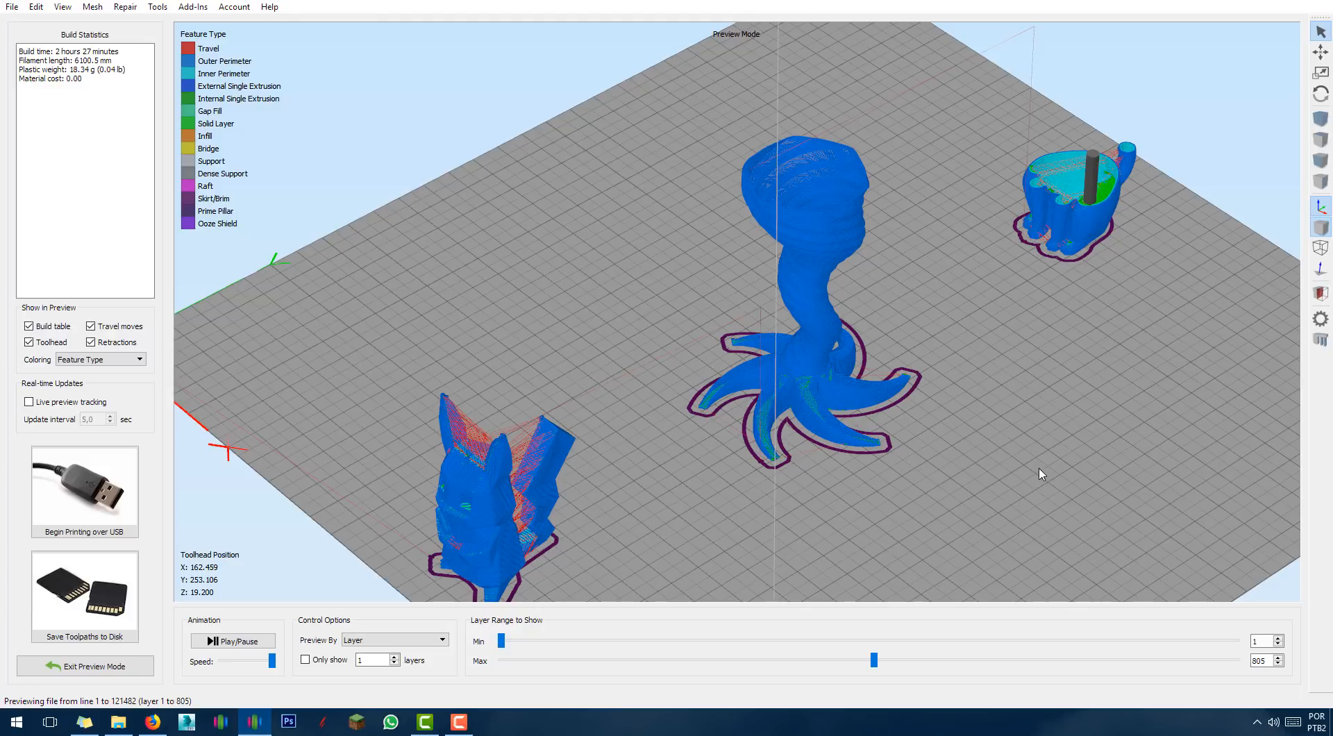
{"action": "left_click_drag", "start_coordinate": [769, 503], "coordinate": [672, 471]}
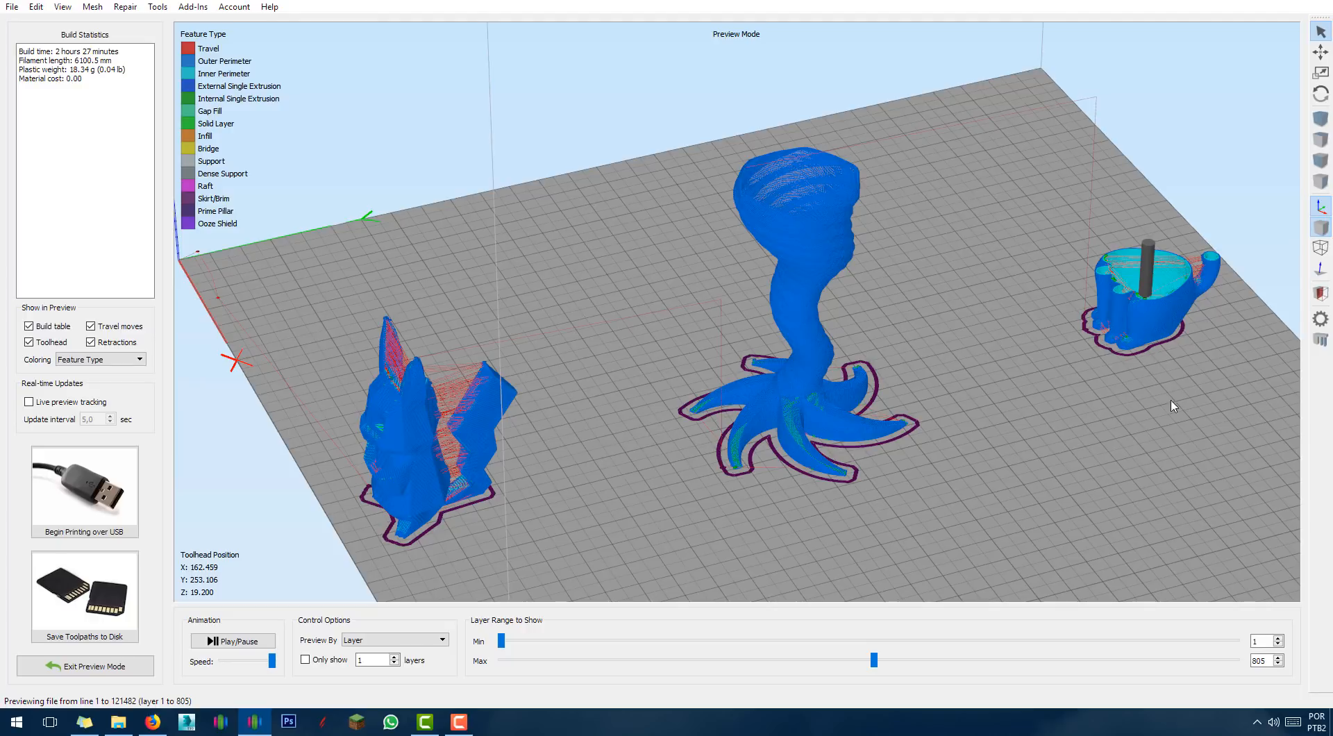
{"action": "left_click_drag", "start_coordinate": [571, 427], "coordinate": [809, 499]}
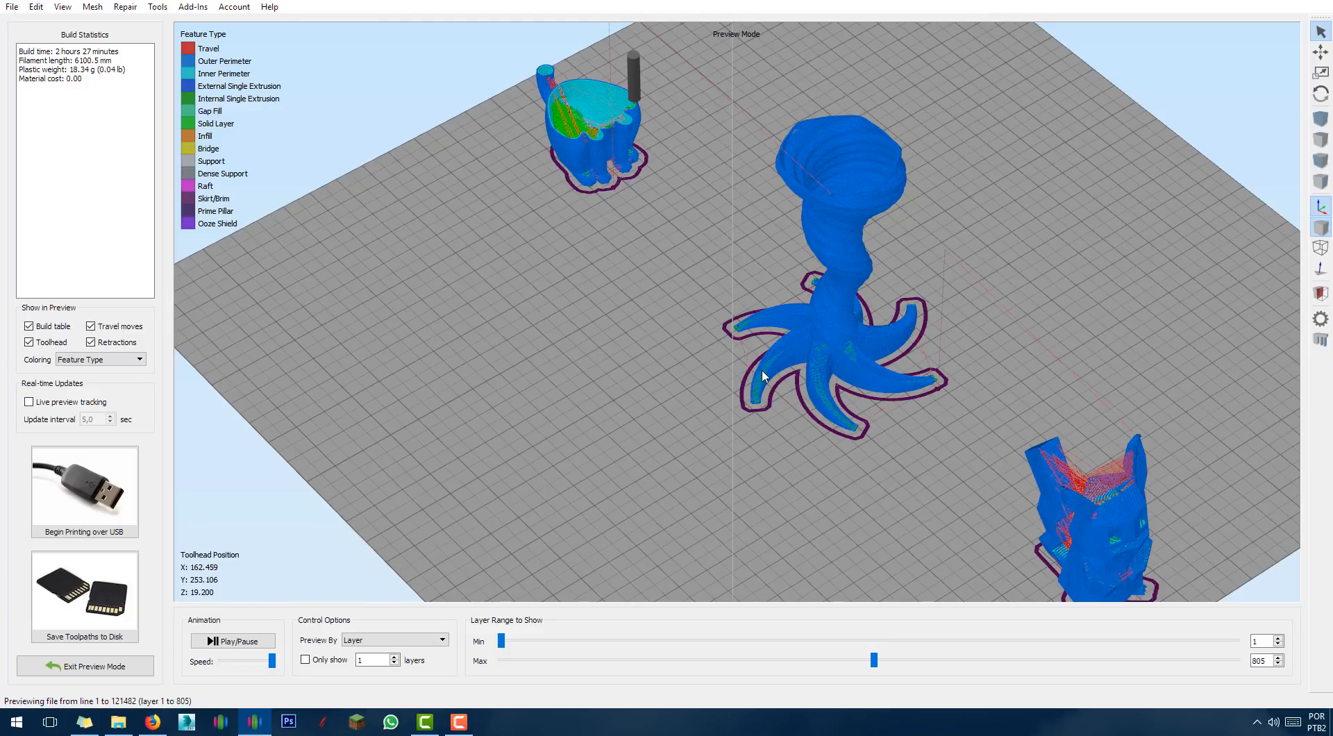
{"action": "scroll", "coordinate": [702, 358], "scroll_direction": "down", "scroll_amount": 4}
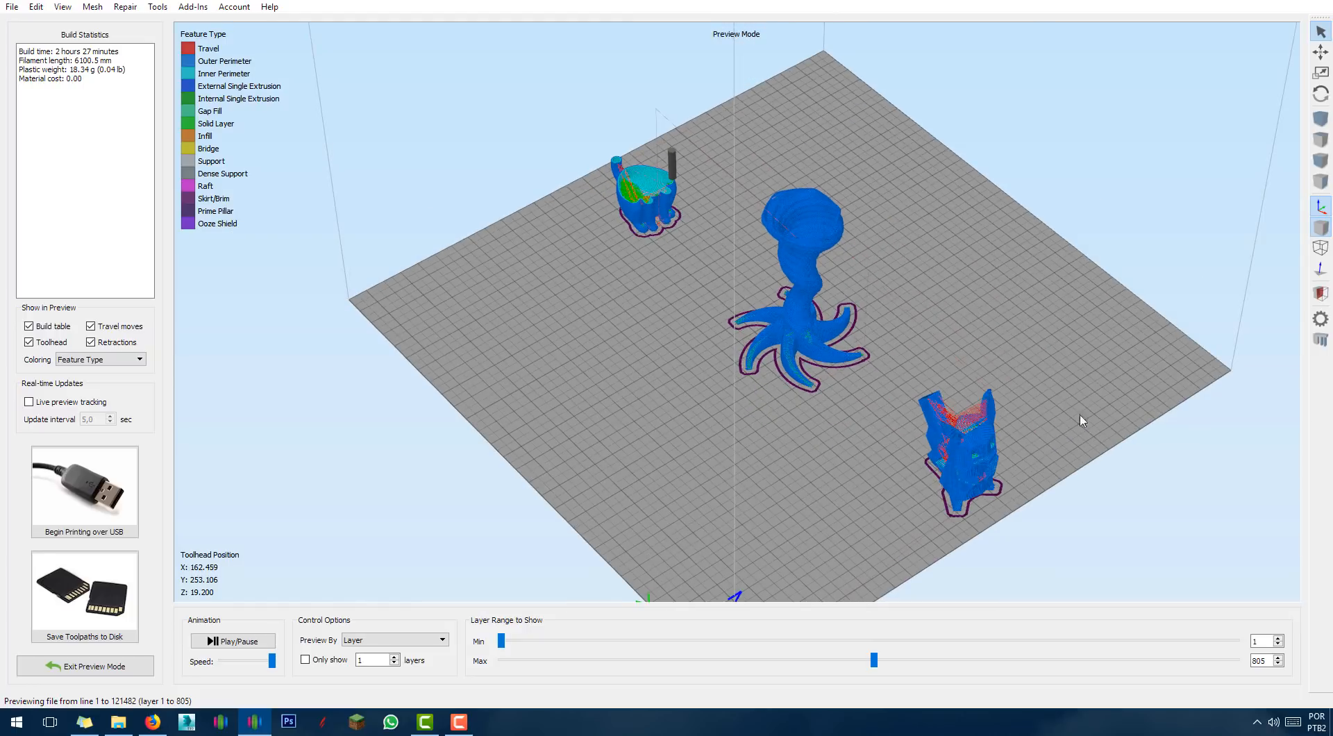
{"action": "left_click_drag", "start_coordinate": [1080, 417], "coordinate": [826, 327]}
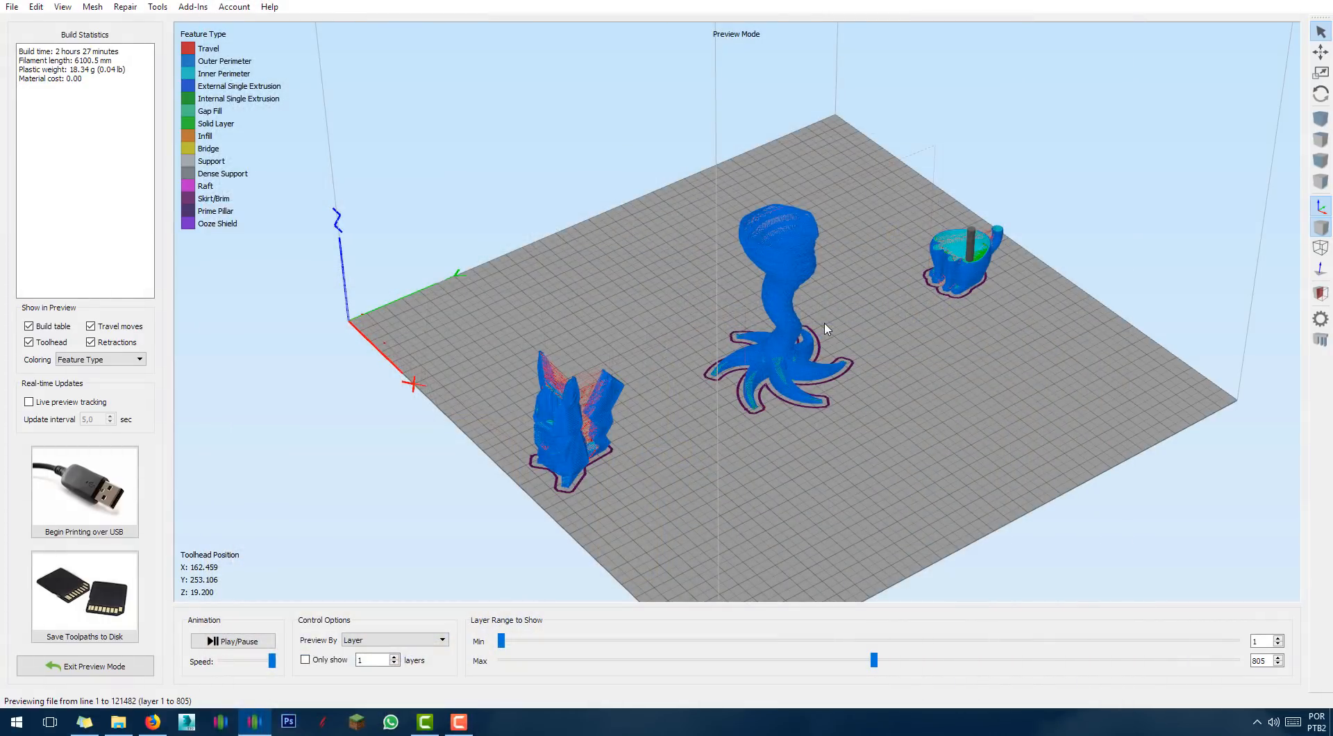
{"action": "key", "text": "F10"}
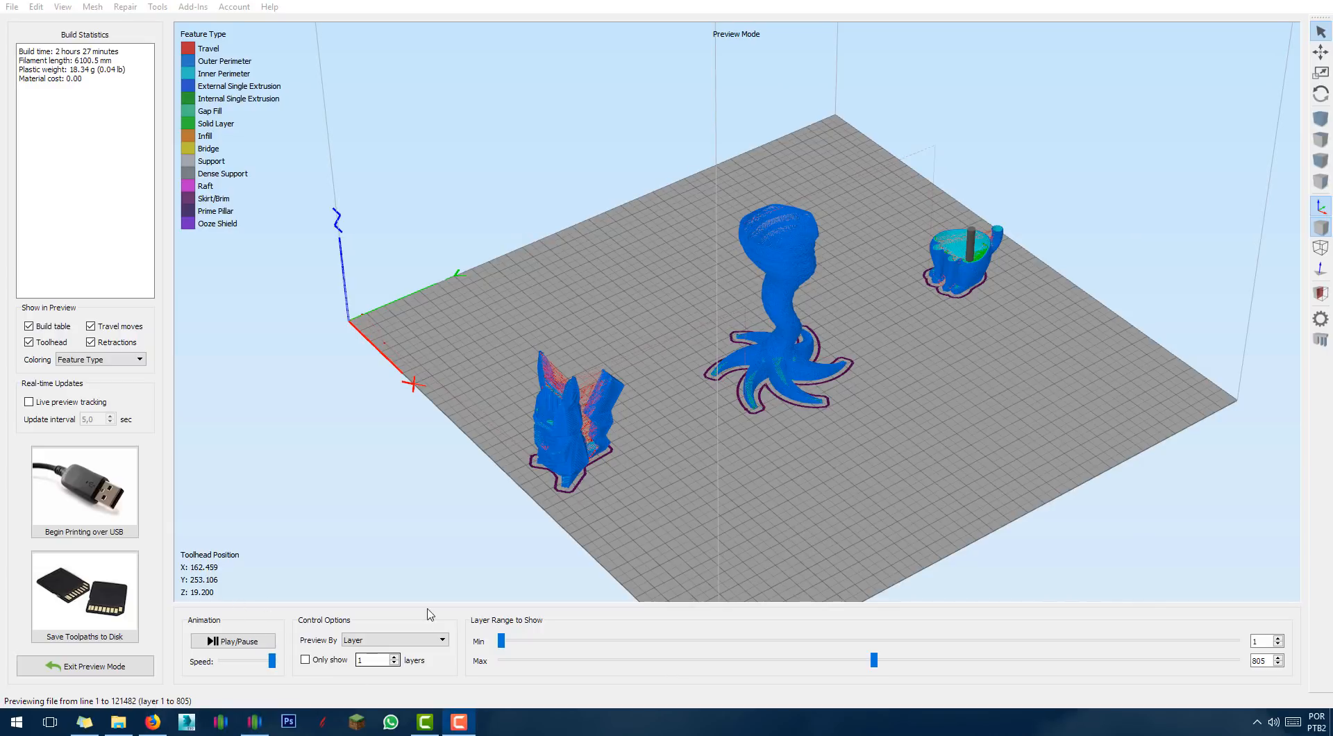
Exit Preview Mode, reorient the build plate view and select the TornadoVase model.
{"action": "left_click", "coordinate": [85, 666]}
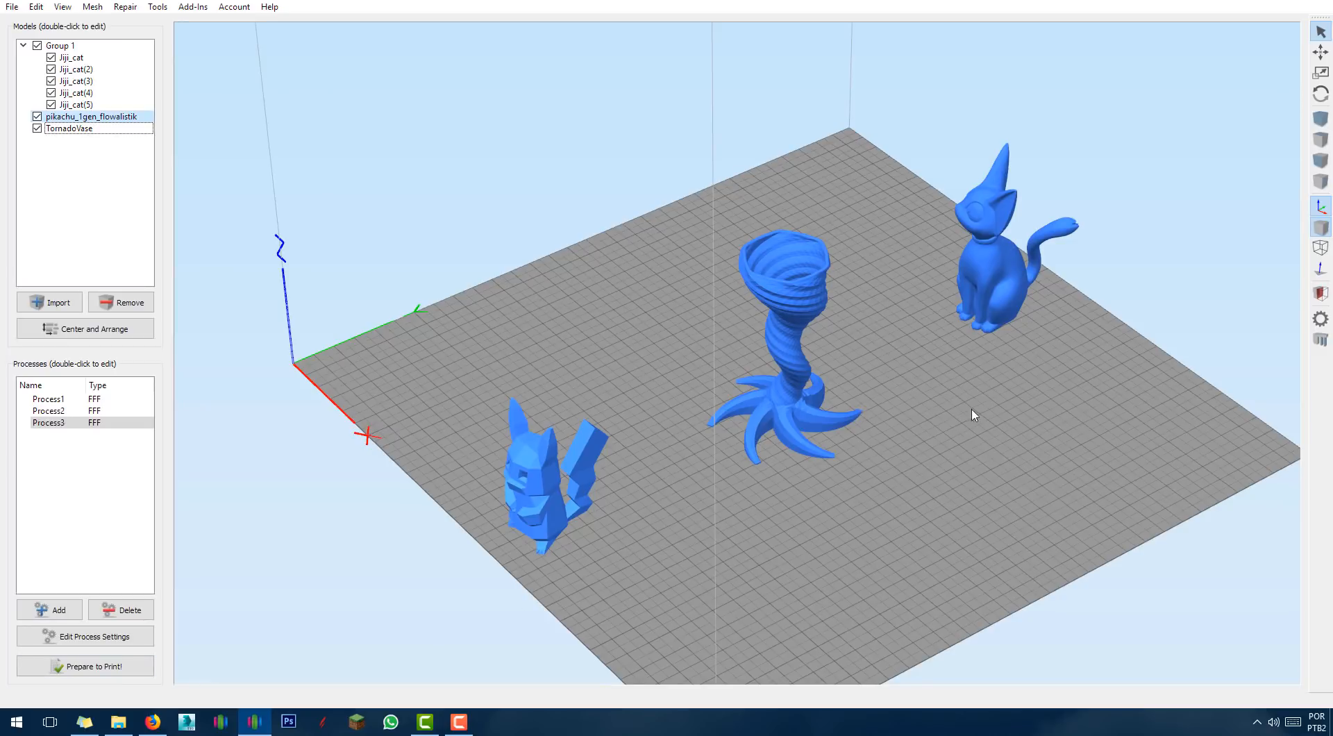
{"action": "right_click_drag", "start_coordinate": [972, 415], "coordinate": [831, 514]}
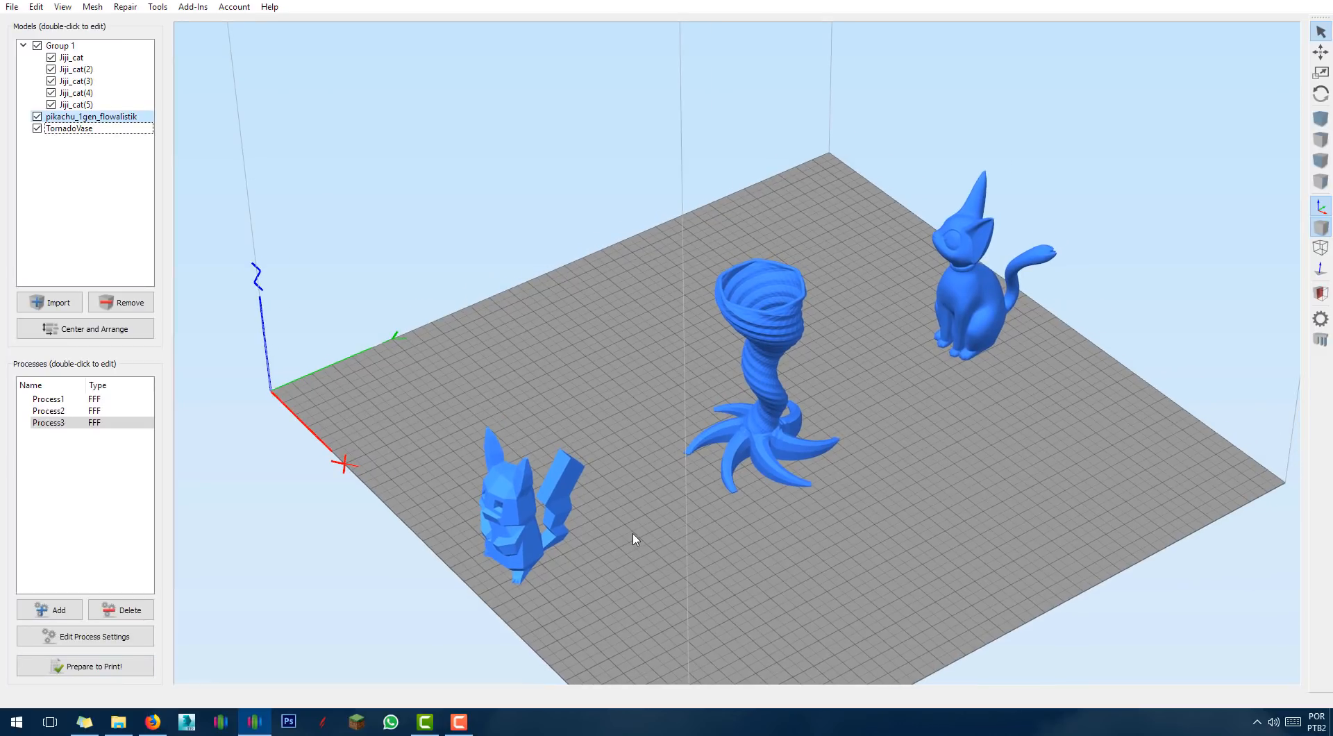
{"action": "left_click_drag", "start_coordinate": [633, 539], "coordinate": [655, 567]}
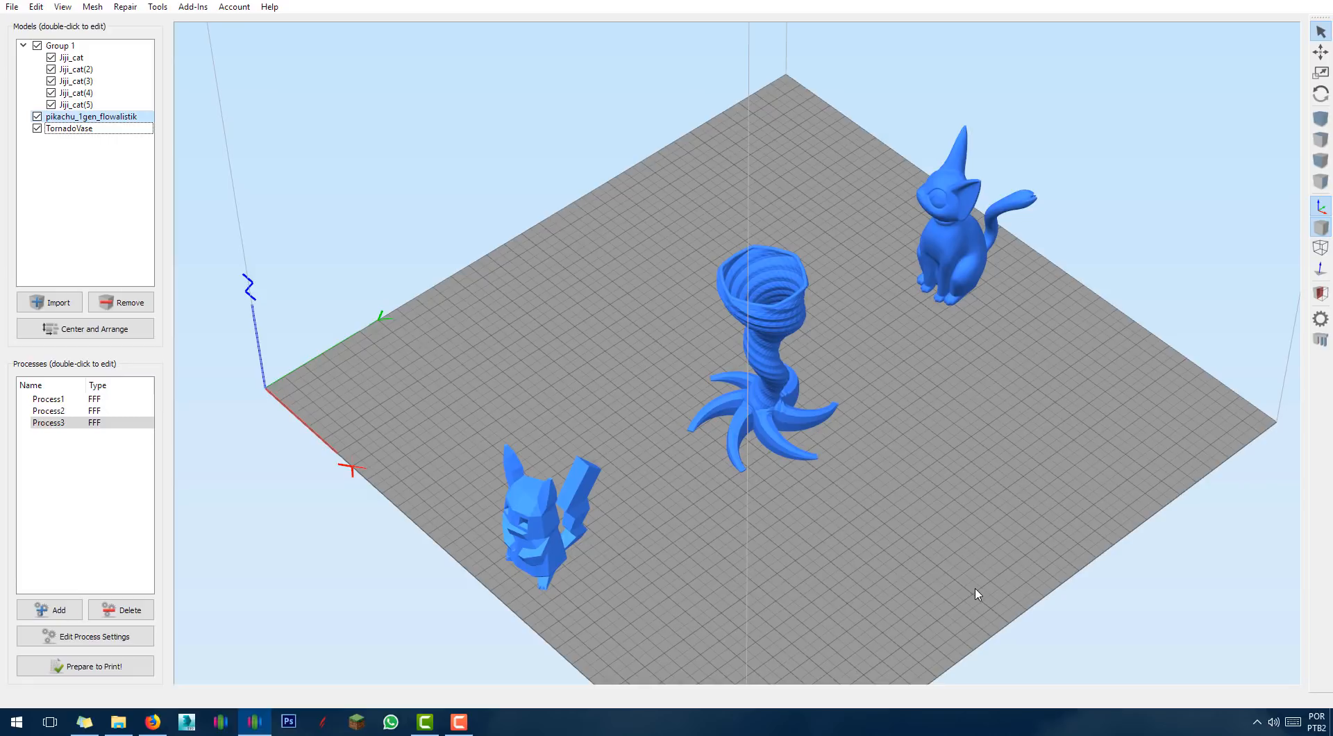
{"action": "left_click_drag", "start_coordinate": [976, 594], "coordinate": [904, 571]}
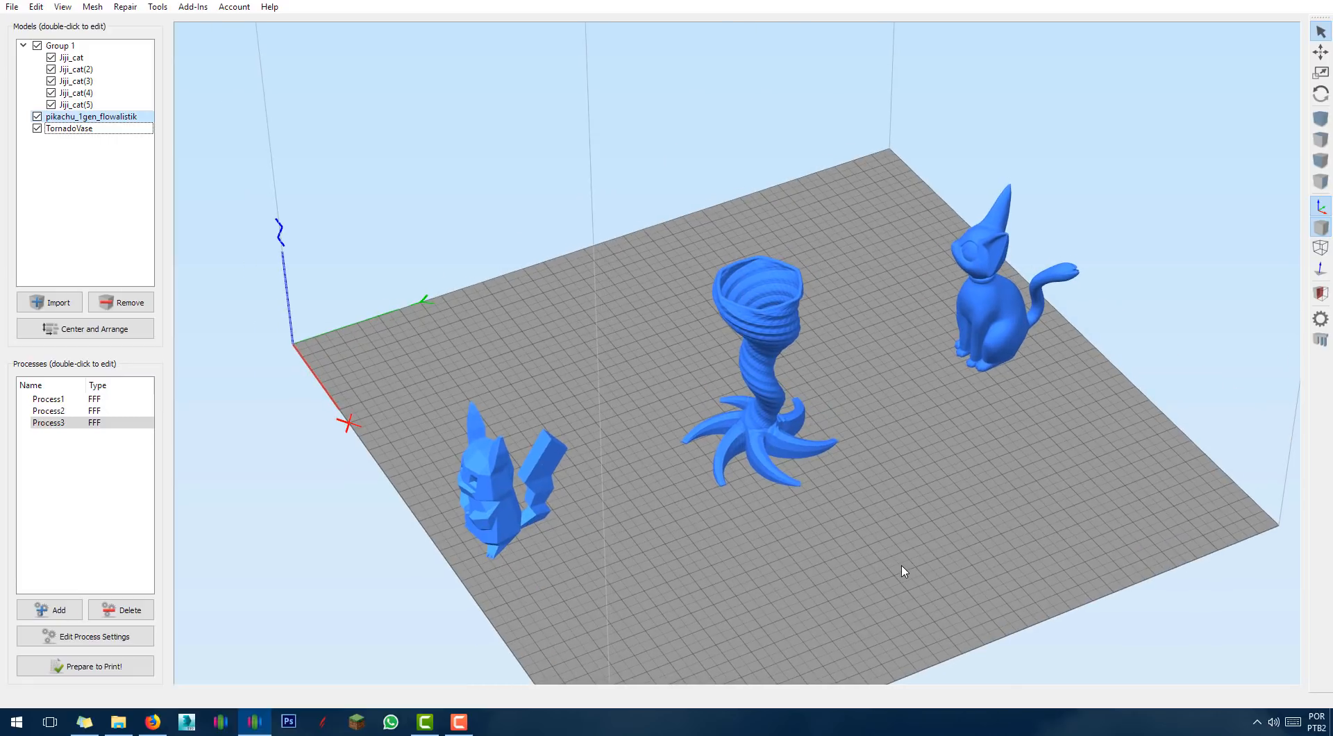
{"action": "left_click", "coordinate": [759, 418]}
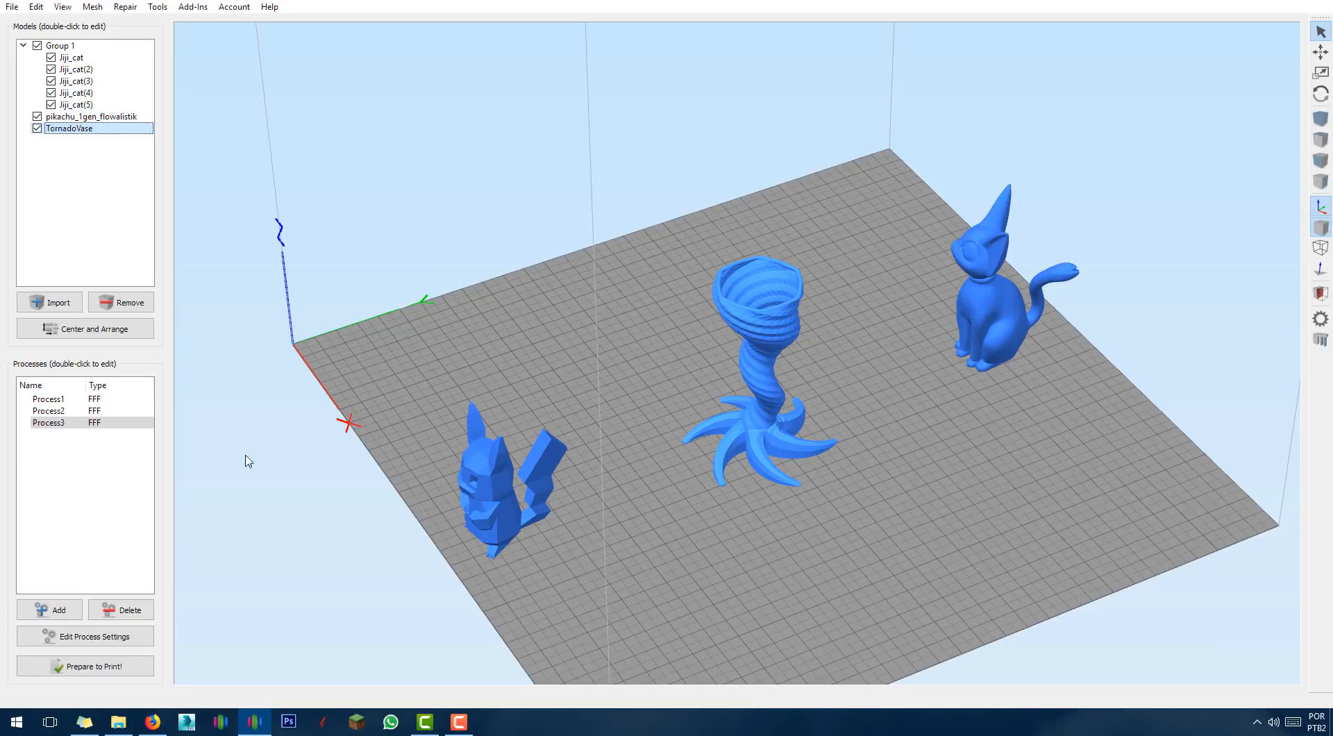
Lower Process1's primary layer height to 0,1800 mm, then open Pikachu's model settings.
{"action": "double_click", "coordinate": [43, 401]}
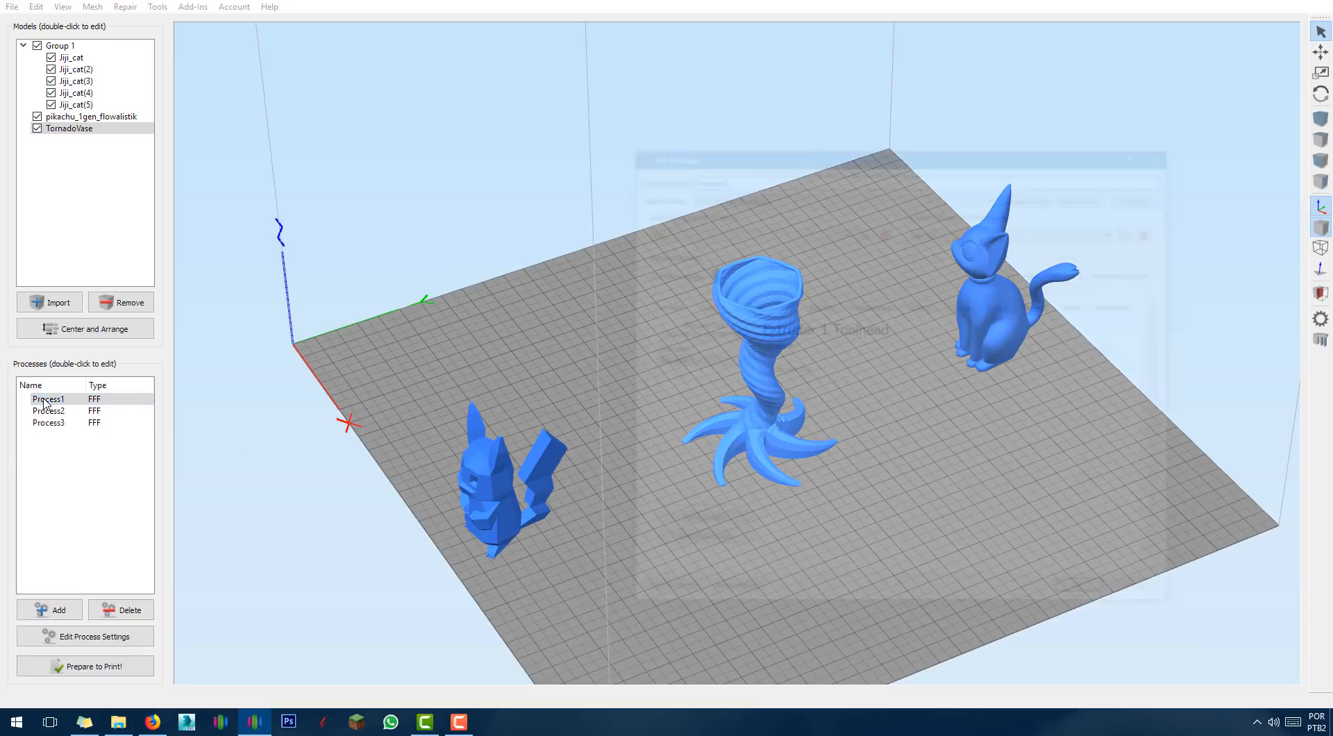
{"action": "left_click", "coordinate": [703, 307]}
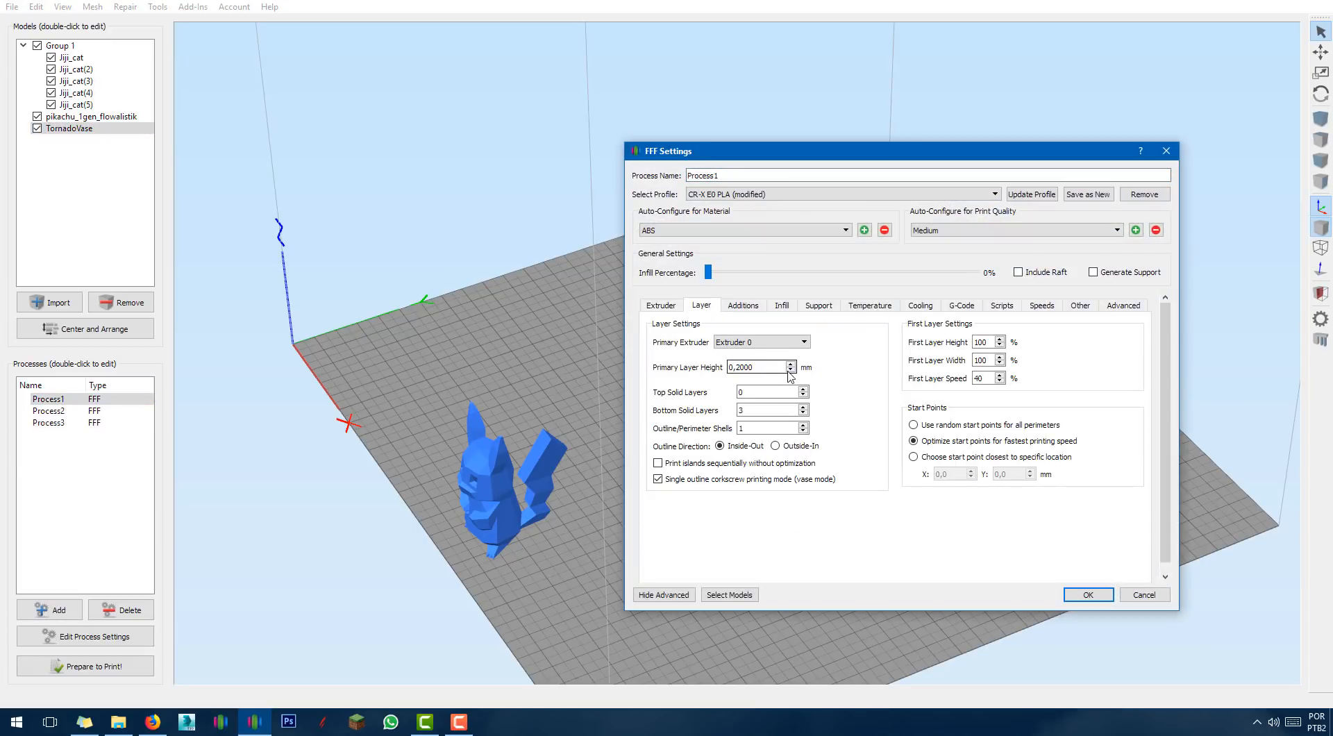
{"action": "left_click", "coordinate": [791, 370]}
{"action": "left_click", "coordinate": [1088, 594]}
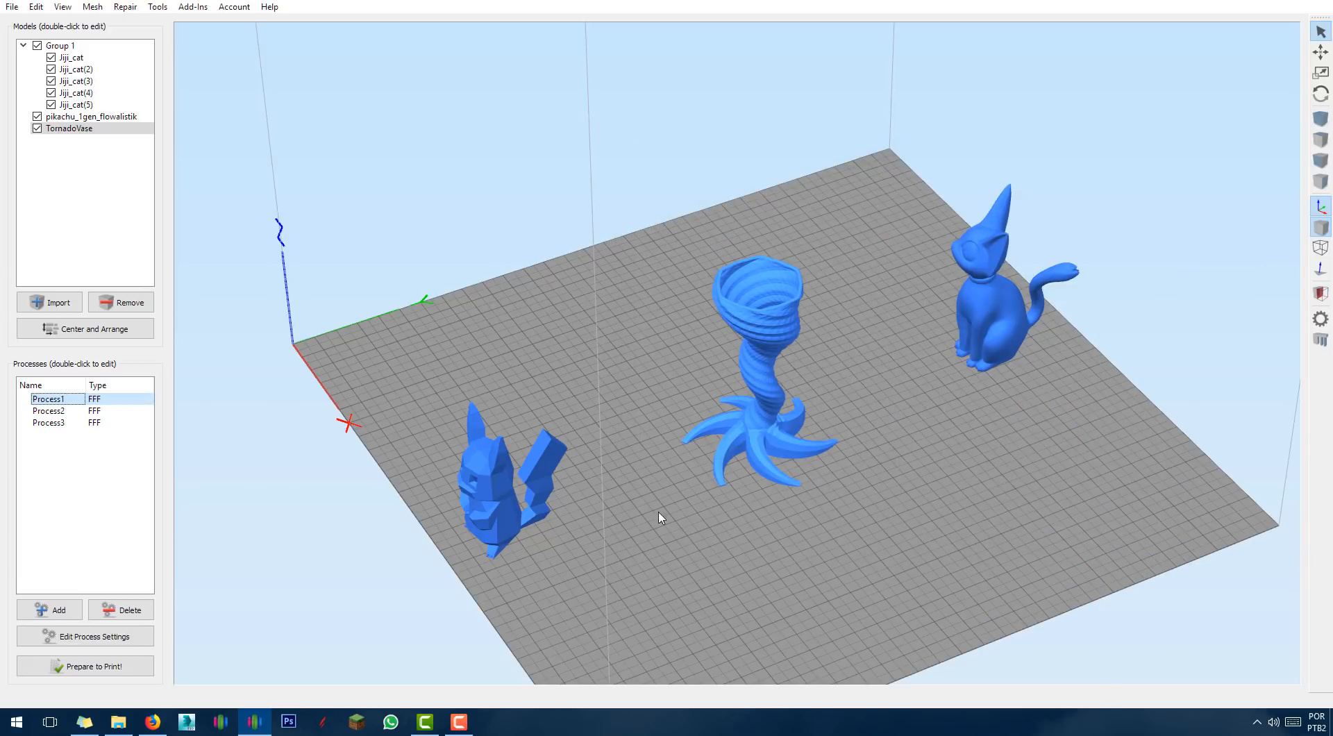
{"action": "double_click", "coordinate": [500, 511]}
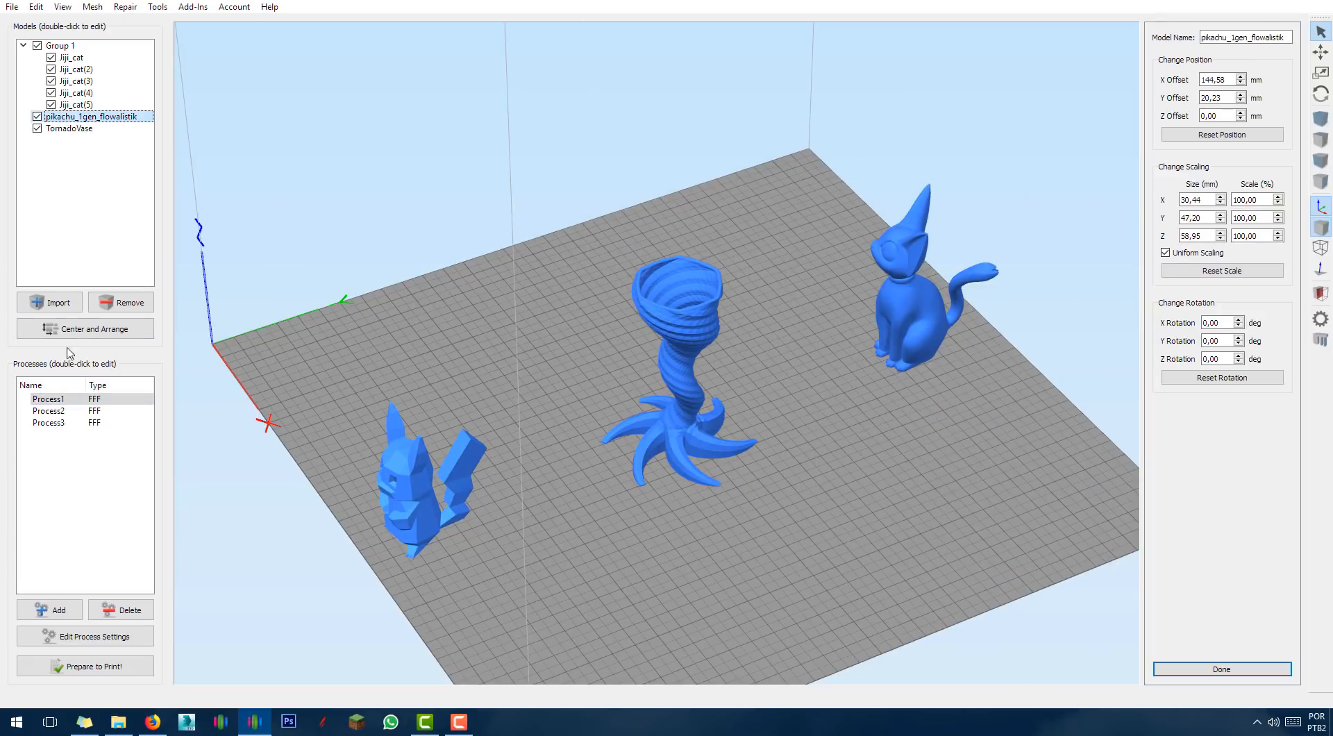
Lower Process3's primary layer height to 0,1900 mm on the Layer tab and save.
{"action": "left_click", "coordinate": [68, 411]}
{"action": "left_click", "coordinate": [59, 423]}
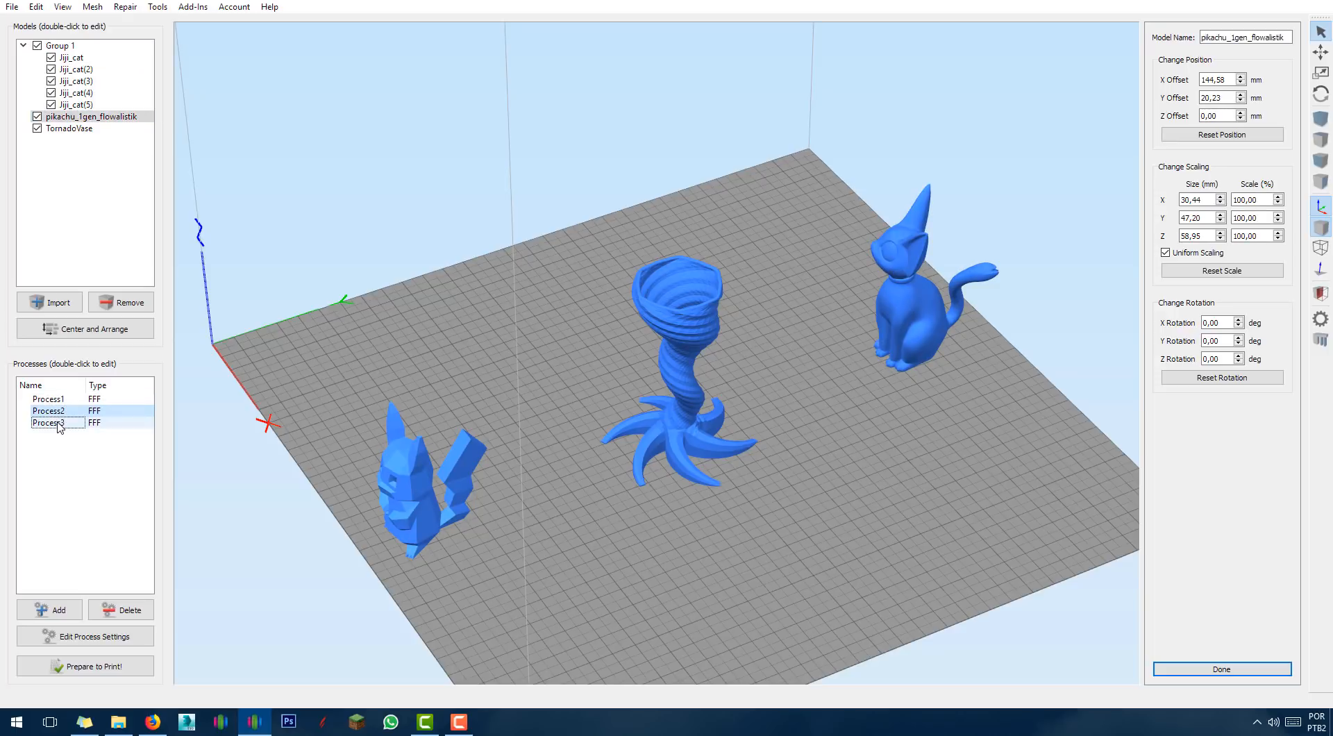
{"action": "double_click", "coordinate": [59, 423]}
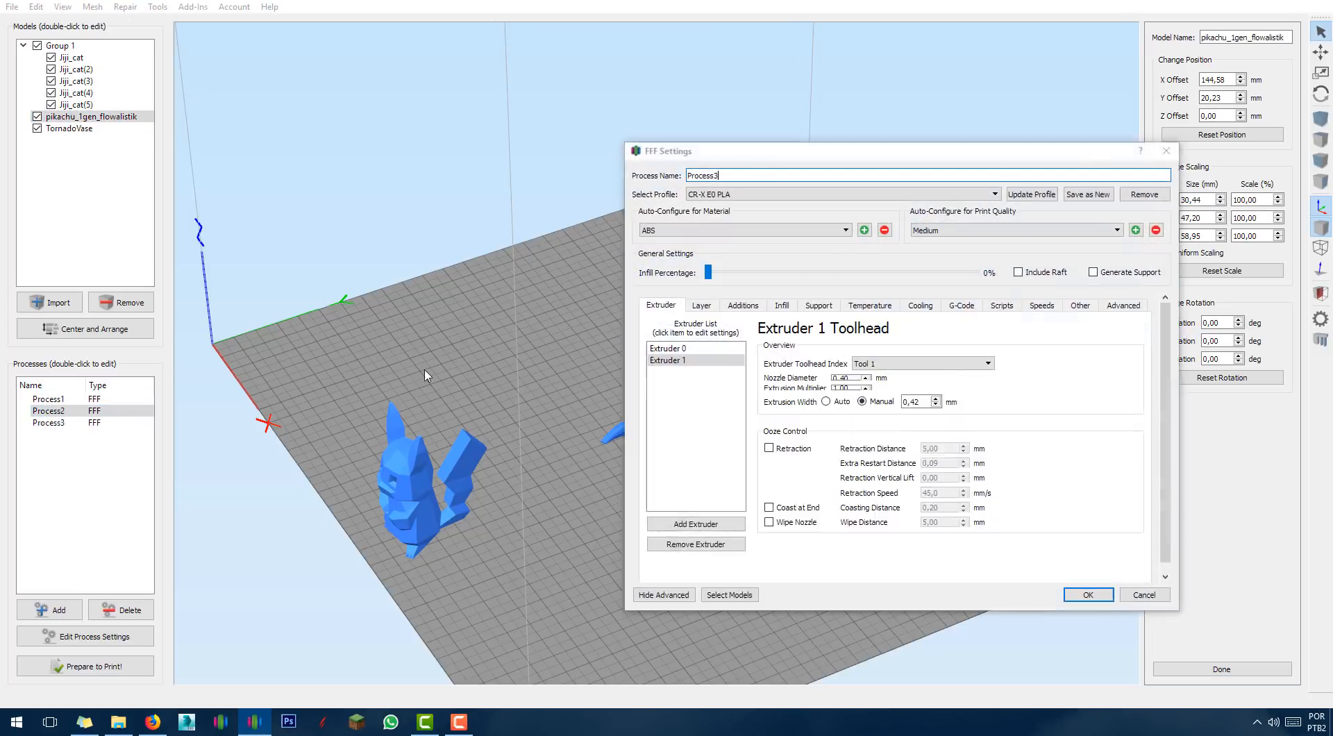
{"action": "left_click", "coordinate": [742, 305]}
{"action": "left_click", "coordinate": [701, 306]}
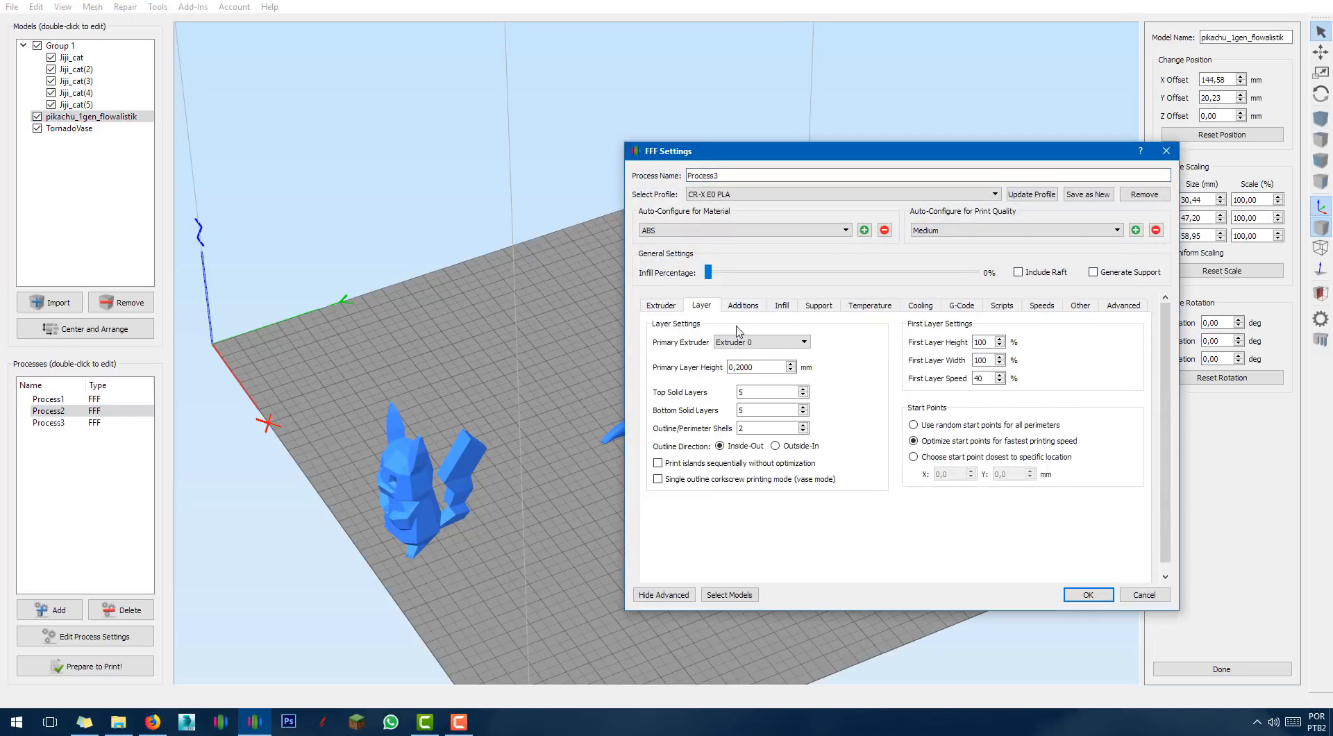
{"action": "left_click", "coordinate": [792, 370]}
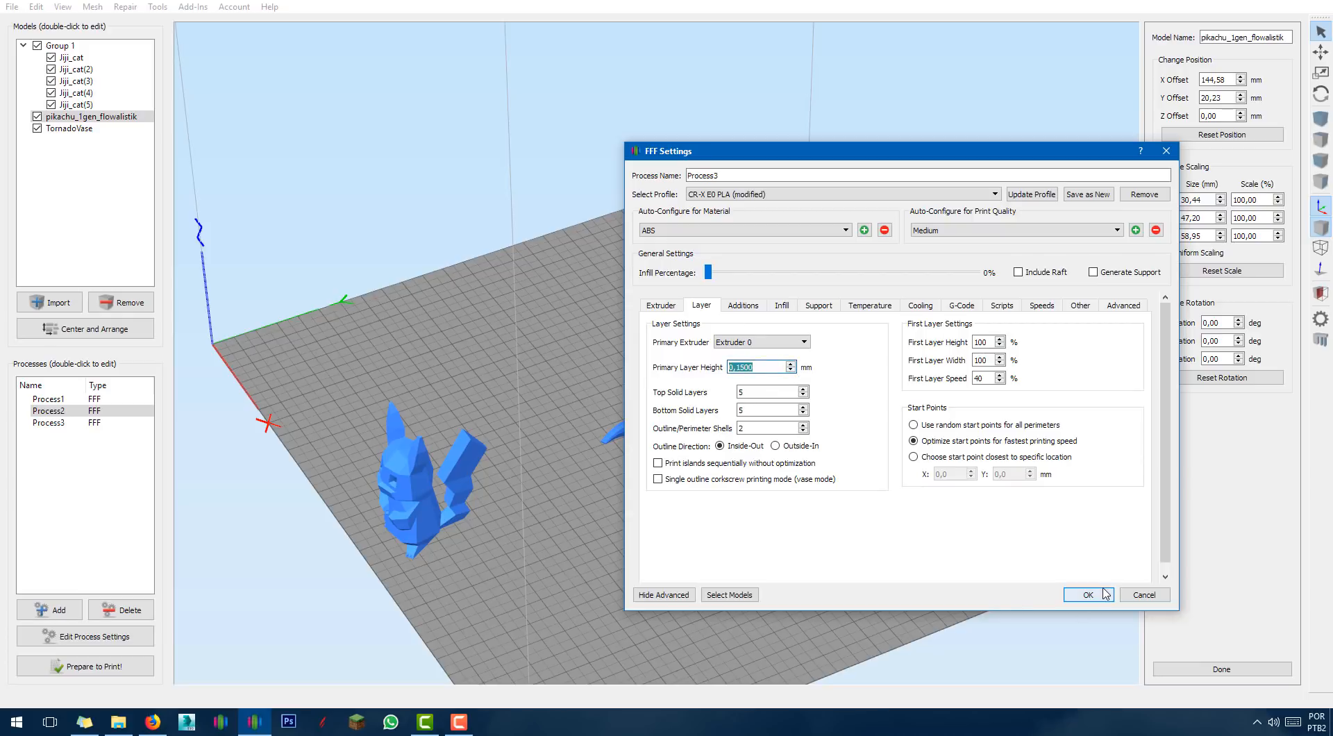
{"action": "left_click", "coordinate": [1088, 595]}
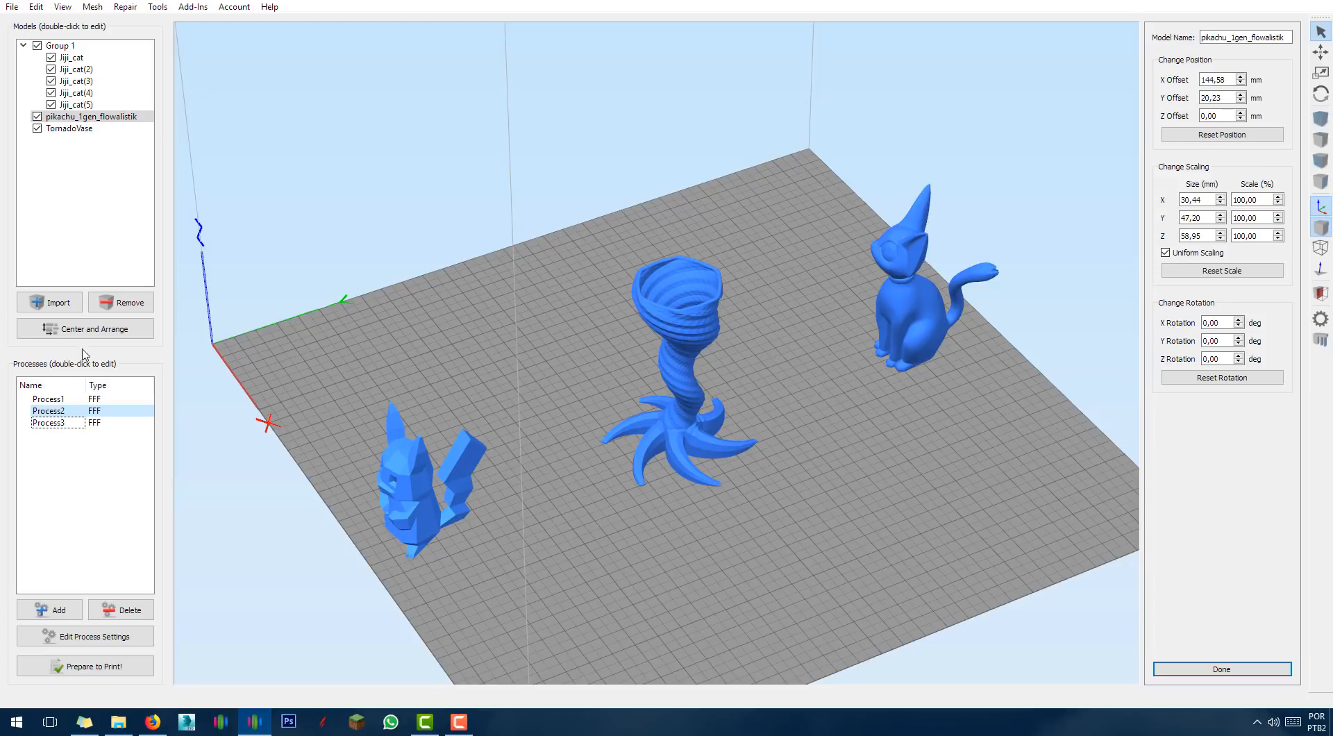
{"action": "left_click", "coordinate": [48, 423]}
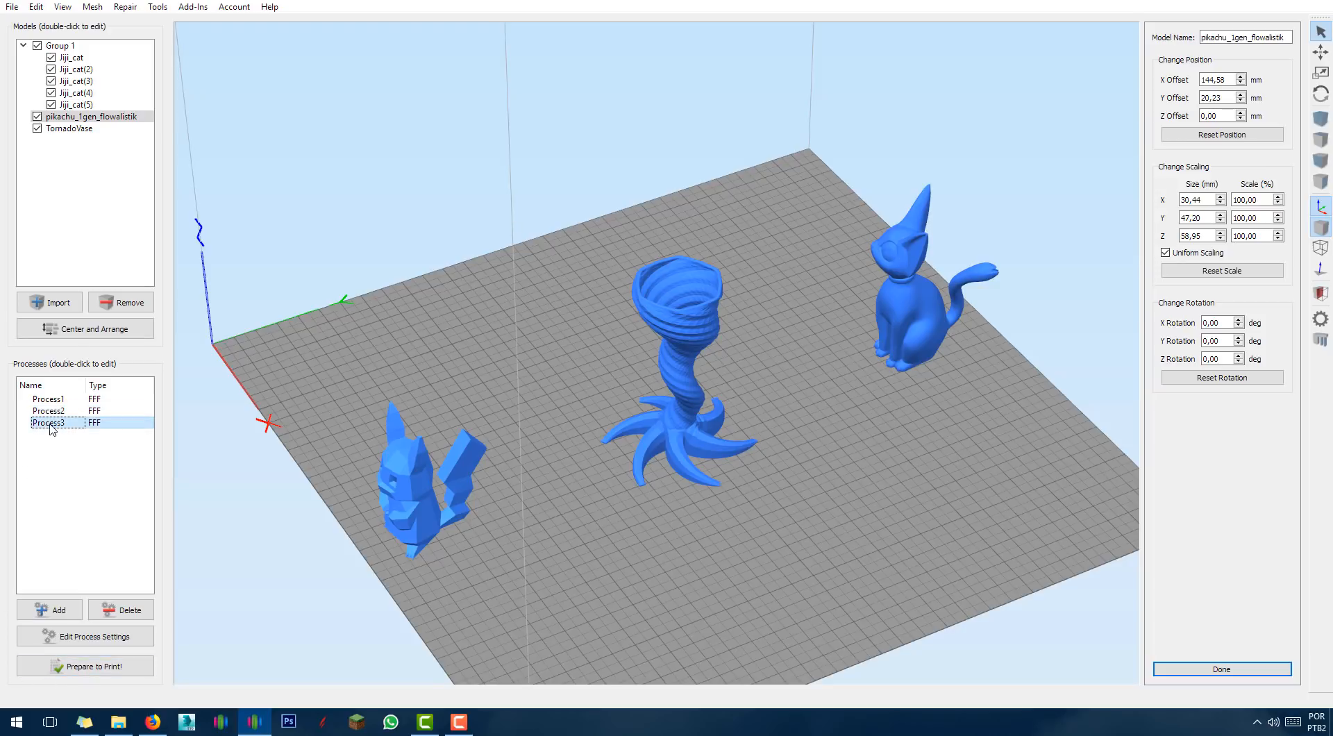
Slice Process1–3 sequentially and scrub the preview from layer 1 up to layer 154.
{"action": "left_click", "coordinate": [116, 666]}
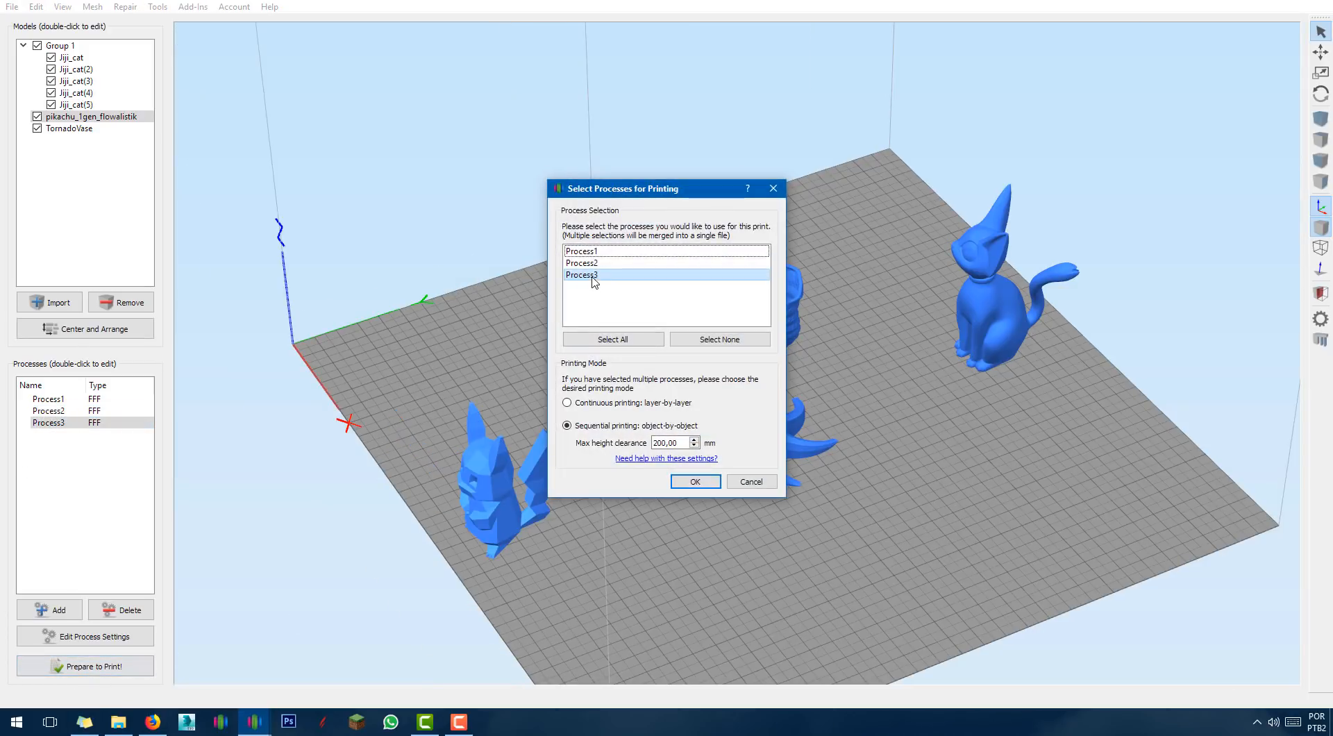
{"action": "left_click", "coordinate": [595, 253]}
{"action": "left_click", "coordinate": [594, 263]}
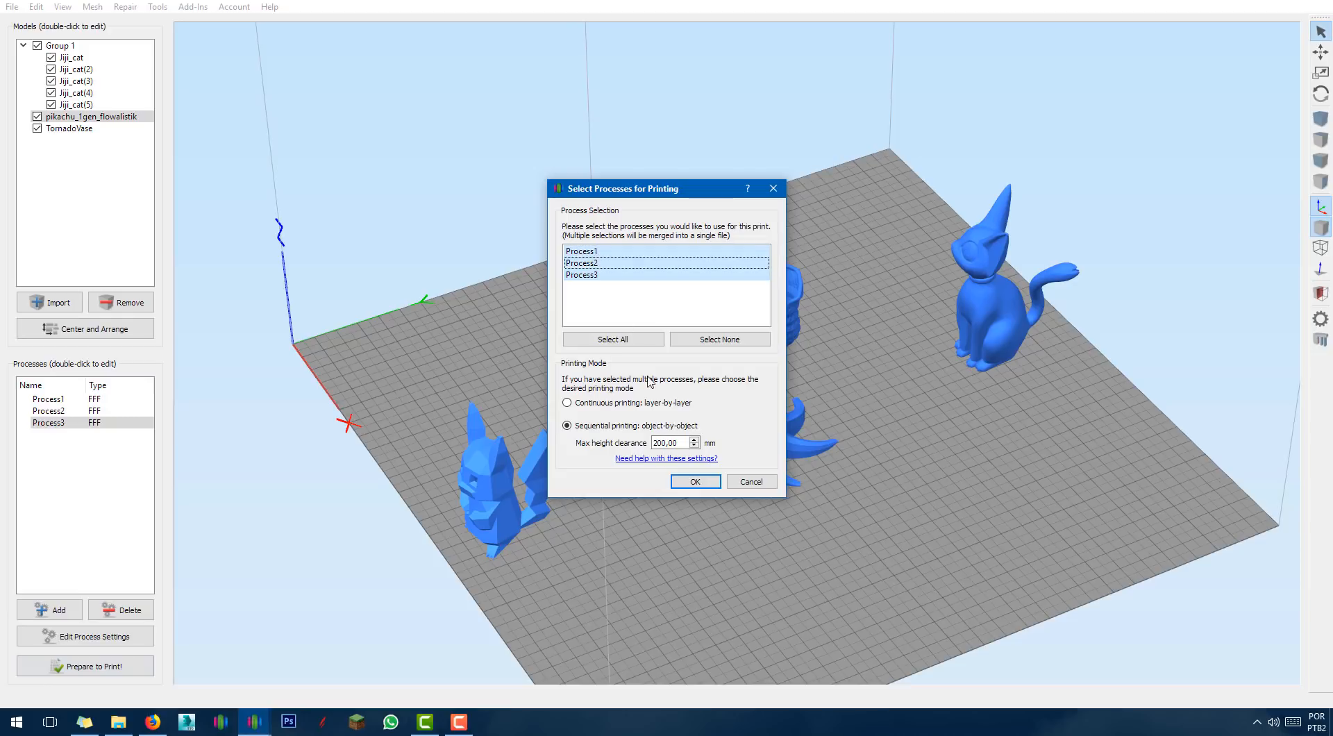
{"action": "left_click", "coordinate": [695, 482]}
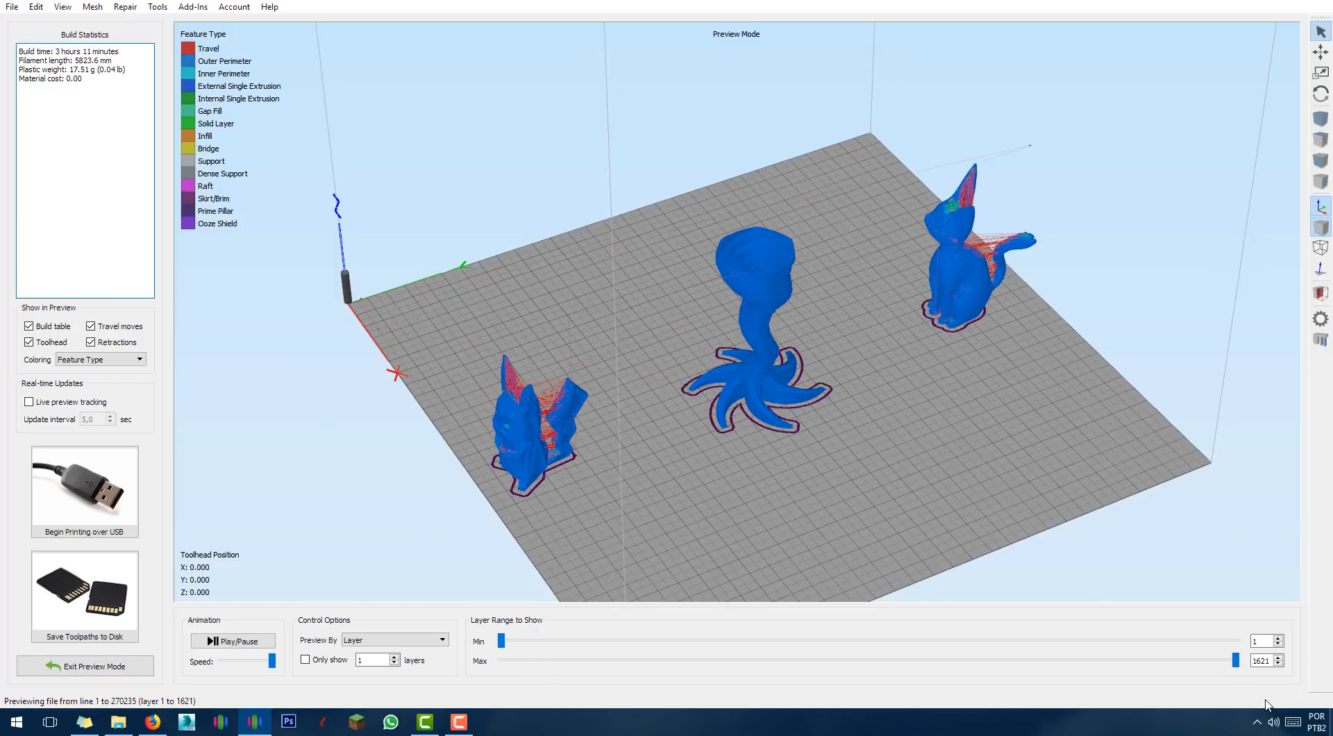
{"action": "left_click_drag", "start_coordinate": [1235, 663], "coordinate": [500, 662]}
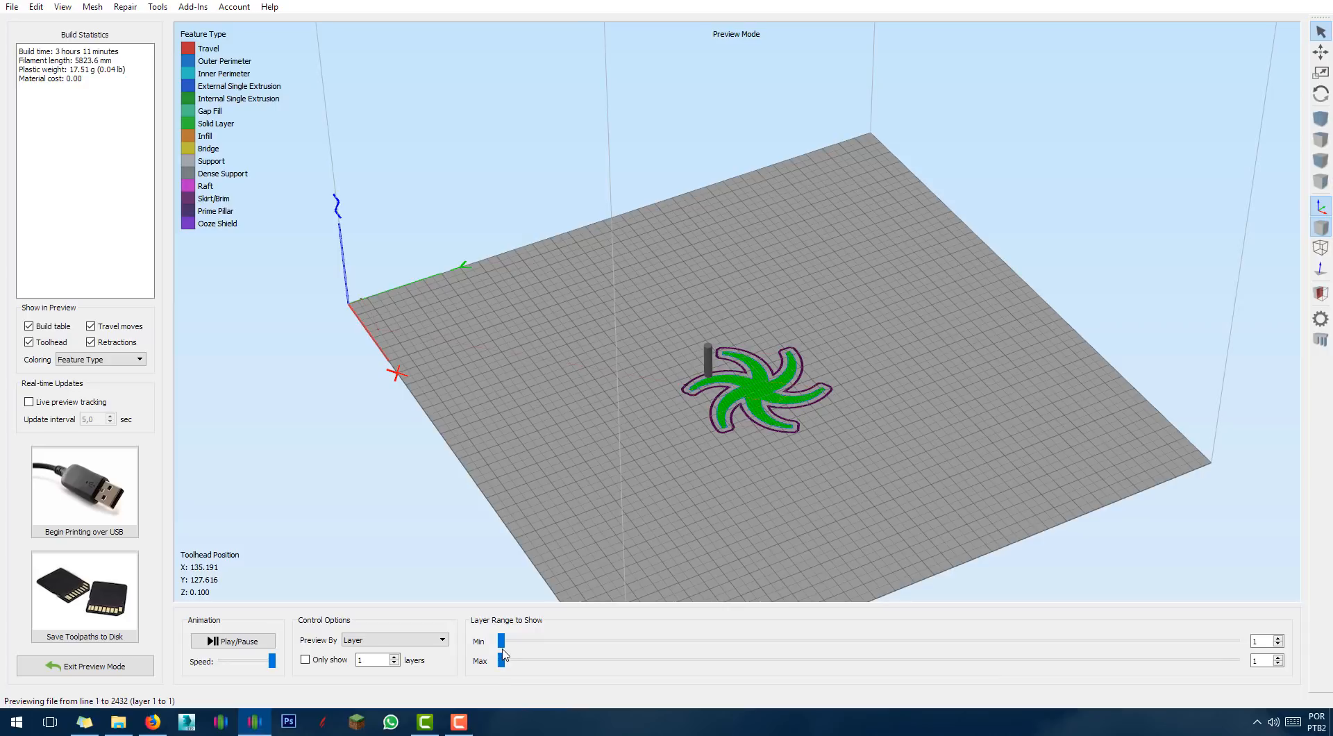
{"action": "left_click_drag", "start_coordinate": [503, 660], "coordinate": [935, 677]}
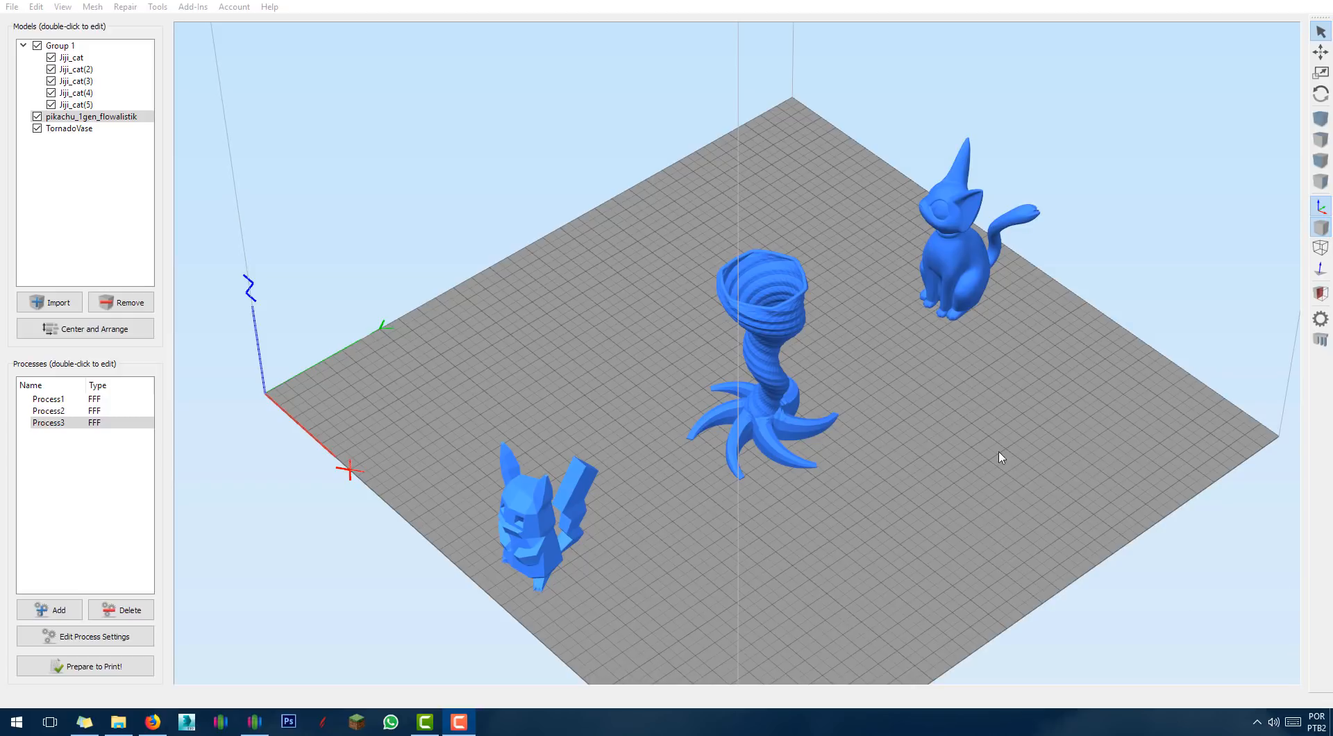
Check each process's linked model and rename Pikachu's process to 1.
{"action": "left_click", "coordinate": [524, 521]}
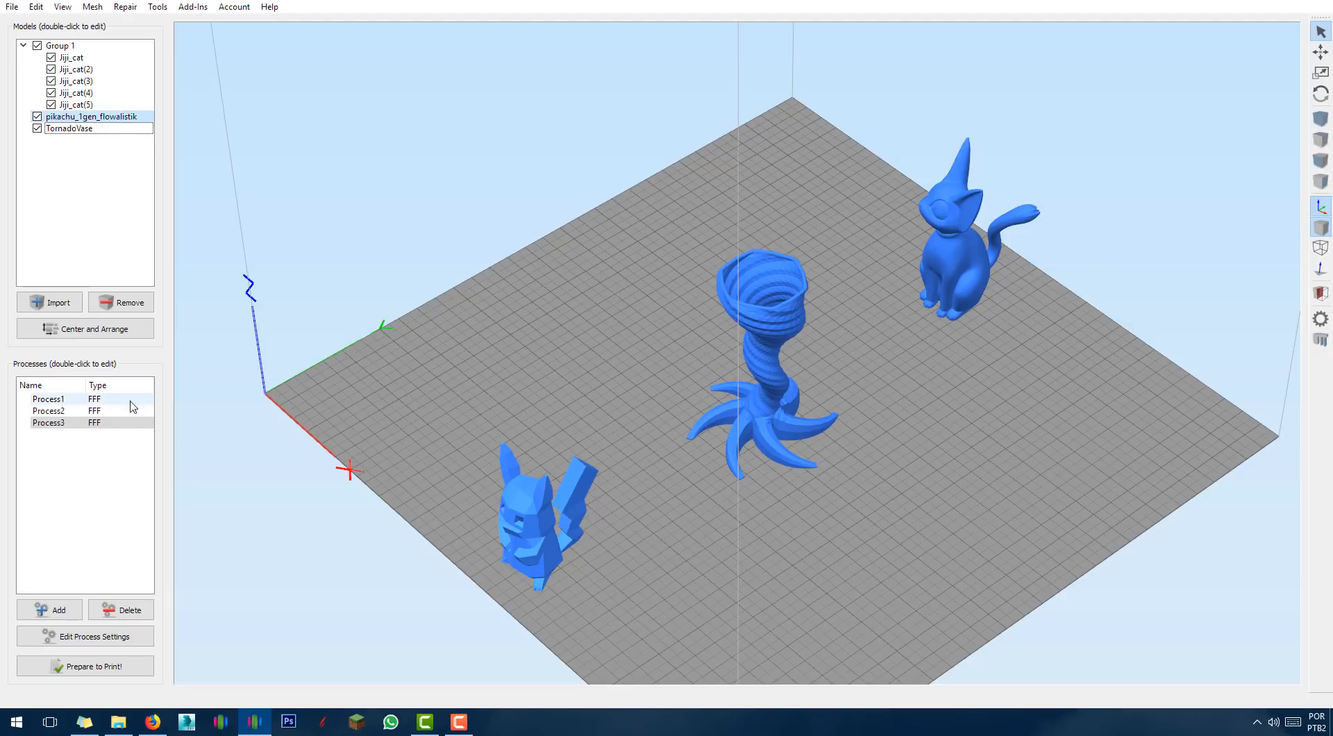
{"action": "left_click", "coordinate": [64, 400]}
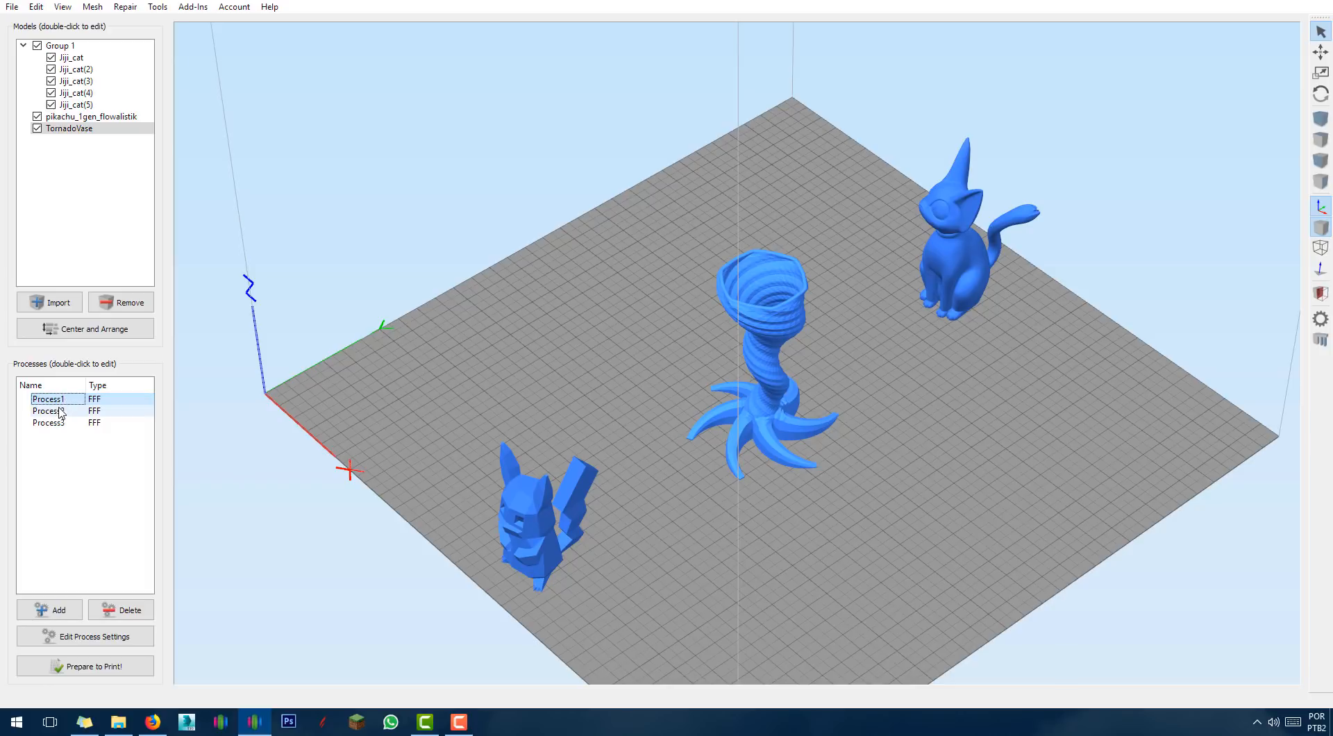
{"action": "left_click", "coordinate": [60, 413]}
{"action": "left_click", "coordinate": [60, 424]}
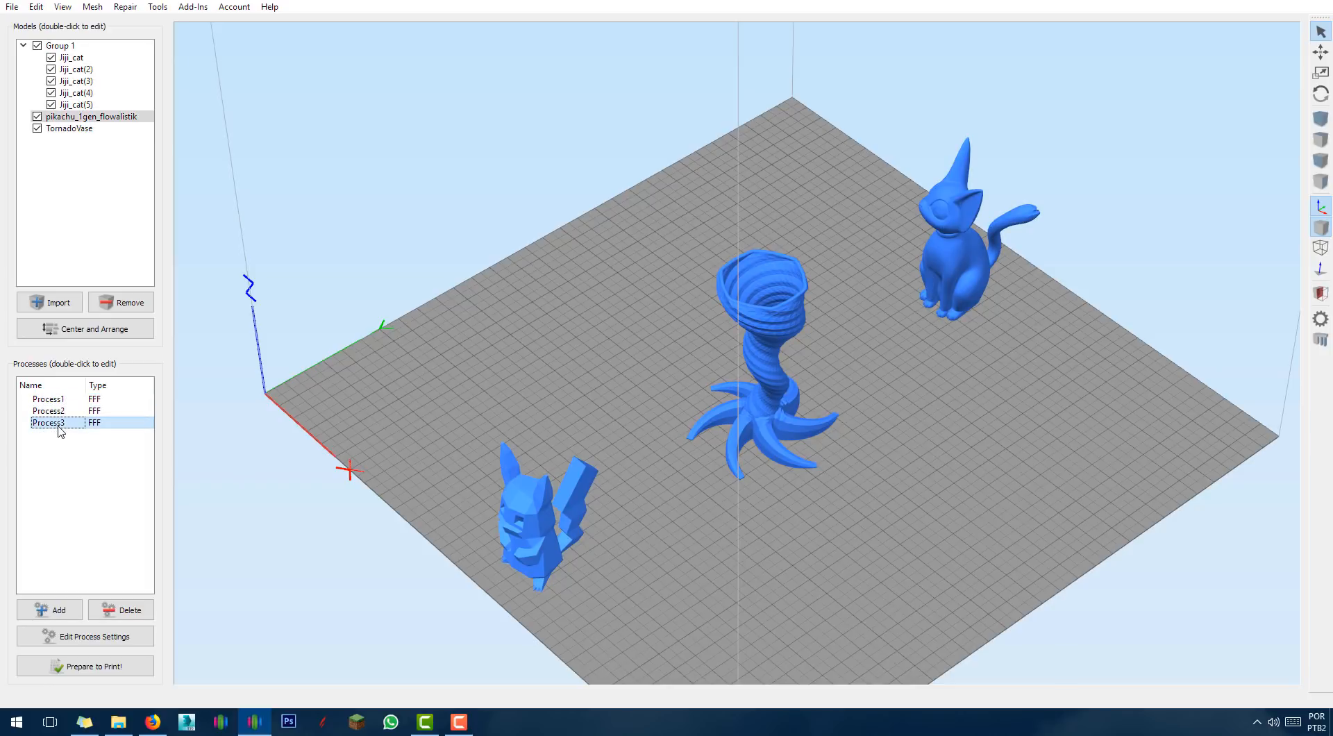
{"action": "double_click", "coordinate": [59, 425]}
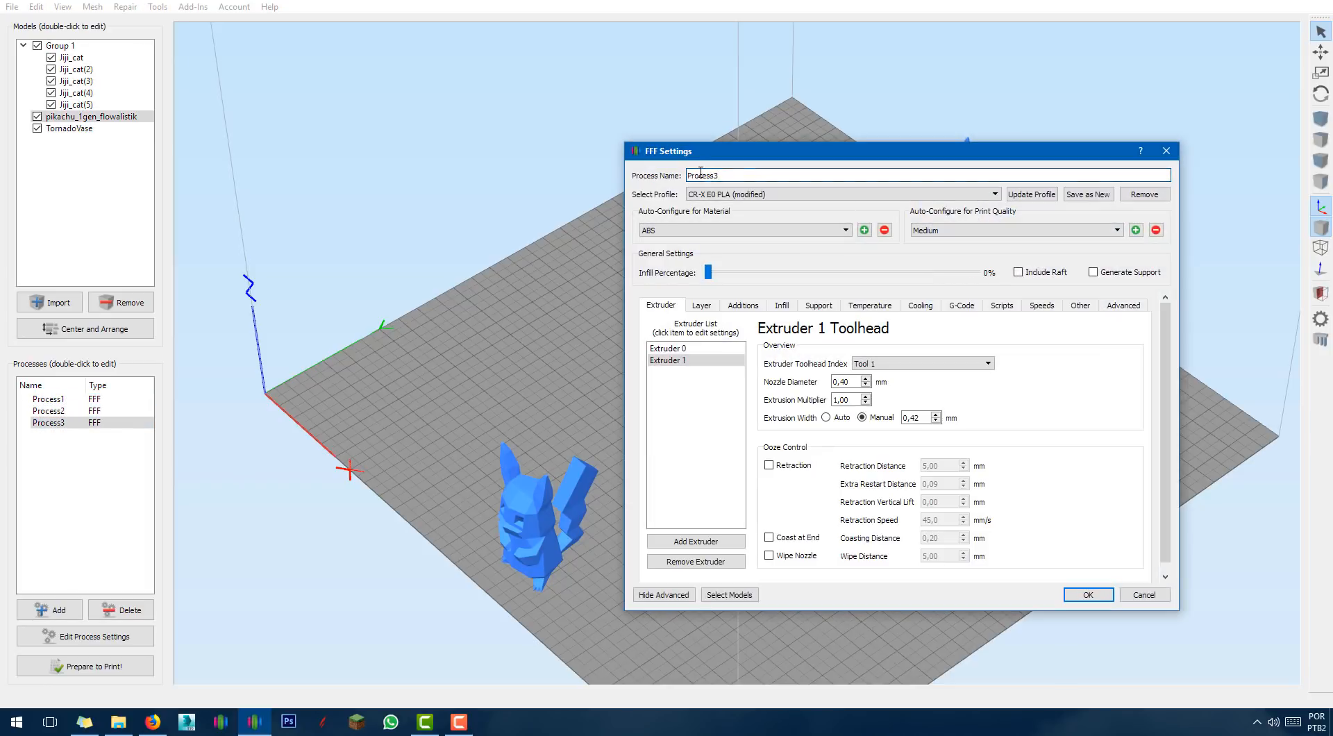
{"action": "left_click_drag", "start_coordinate": [739, 174], "coordinate": [559, 177]}
{"action": "type", "text": "1"}
{"action": "key", "text": "Return"}
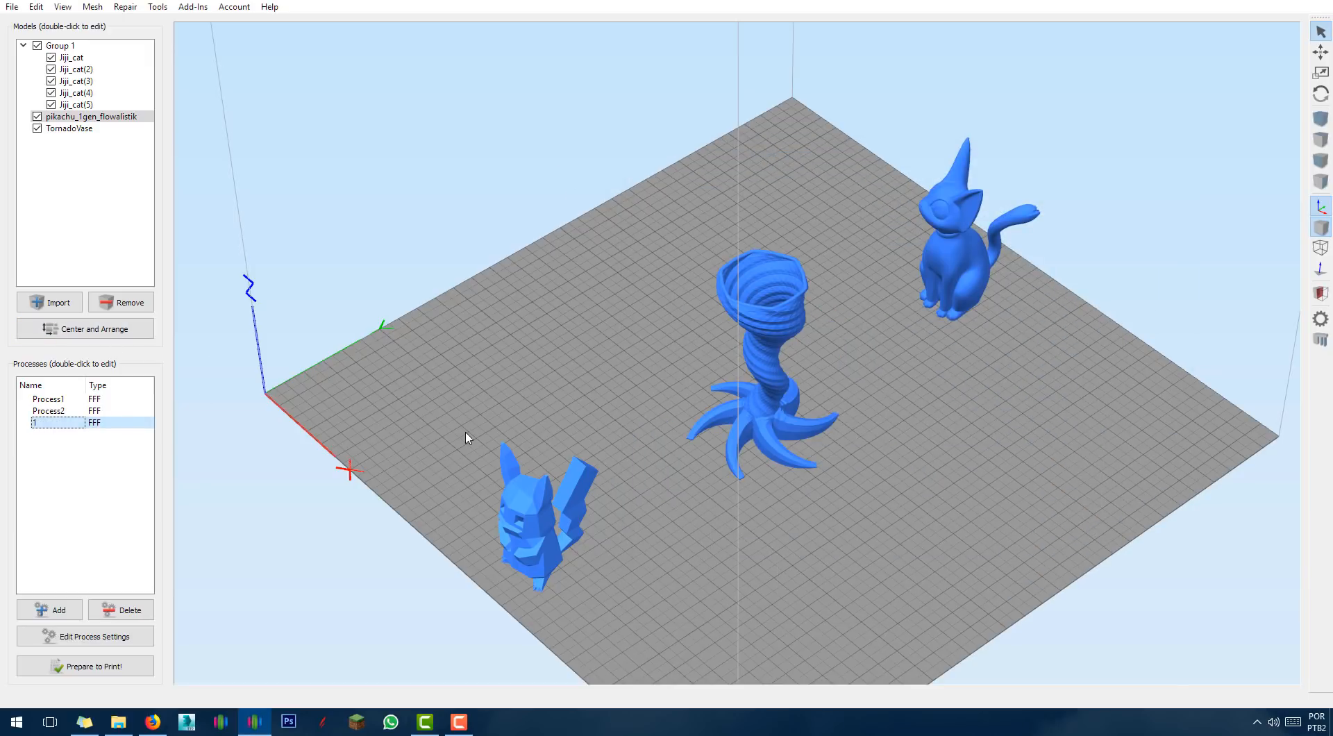
Rename the tornado vase's process to 2 and the cat group's process to 3.
{"action": "left_click", "coordinate": [47, 400]}
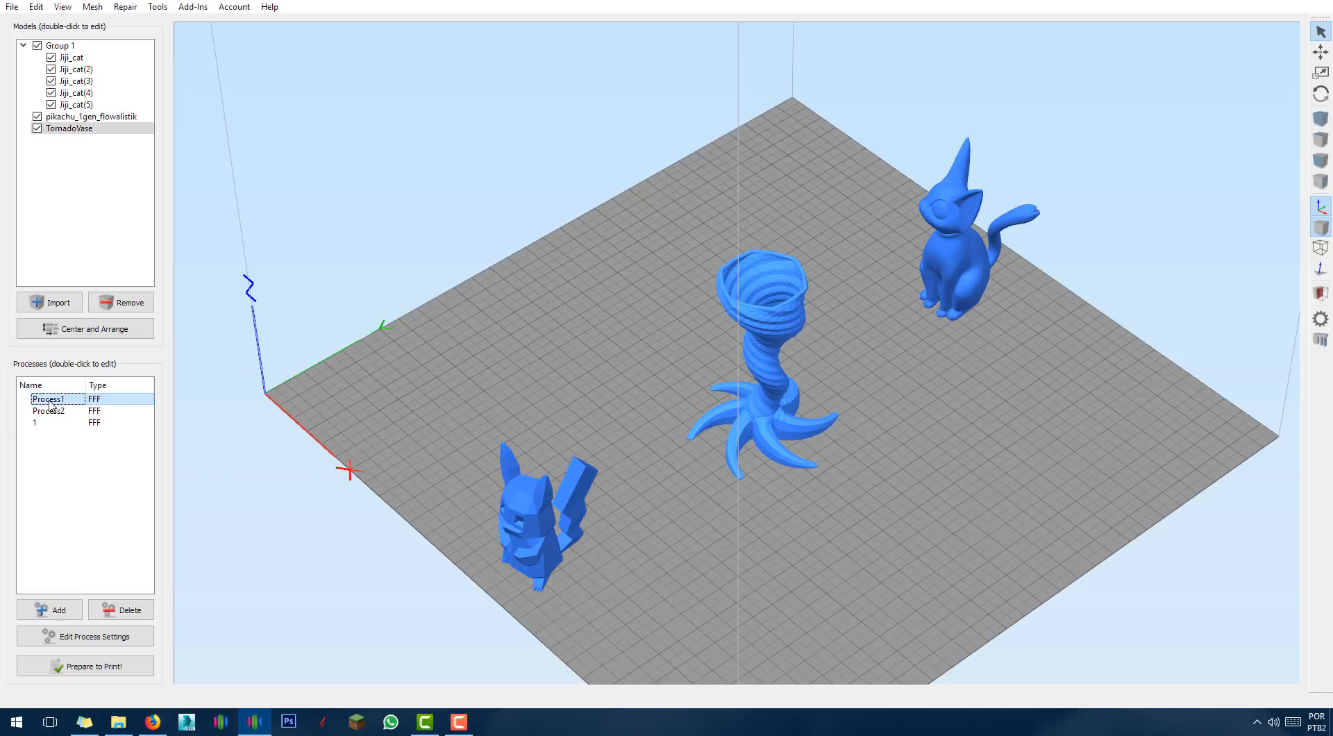
{"action": "double_click", "coordinate": [41, 404]}
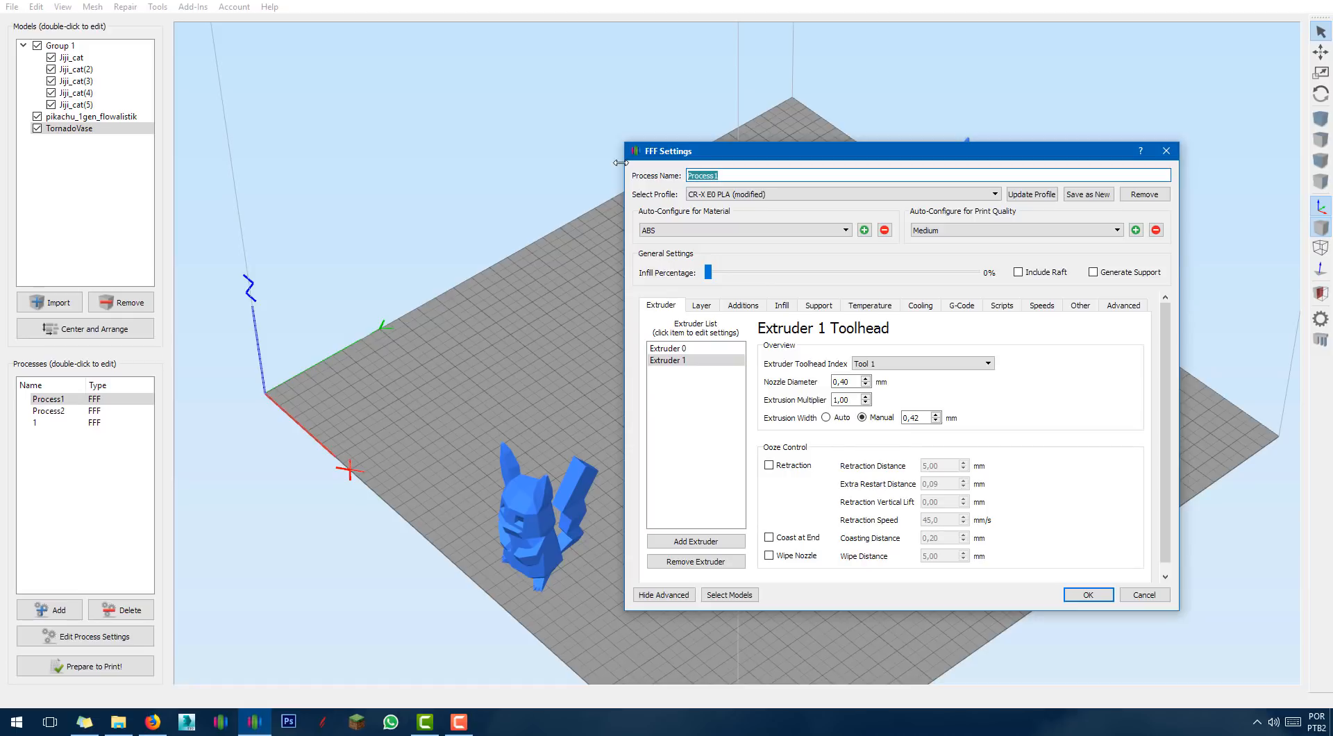
{"action": "type", "text": "2"}
{"action": "key", "text": "Return"}
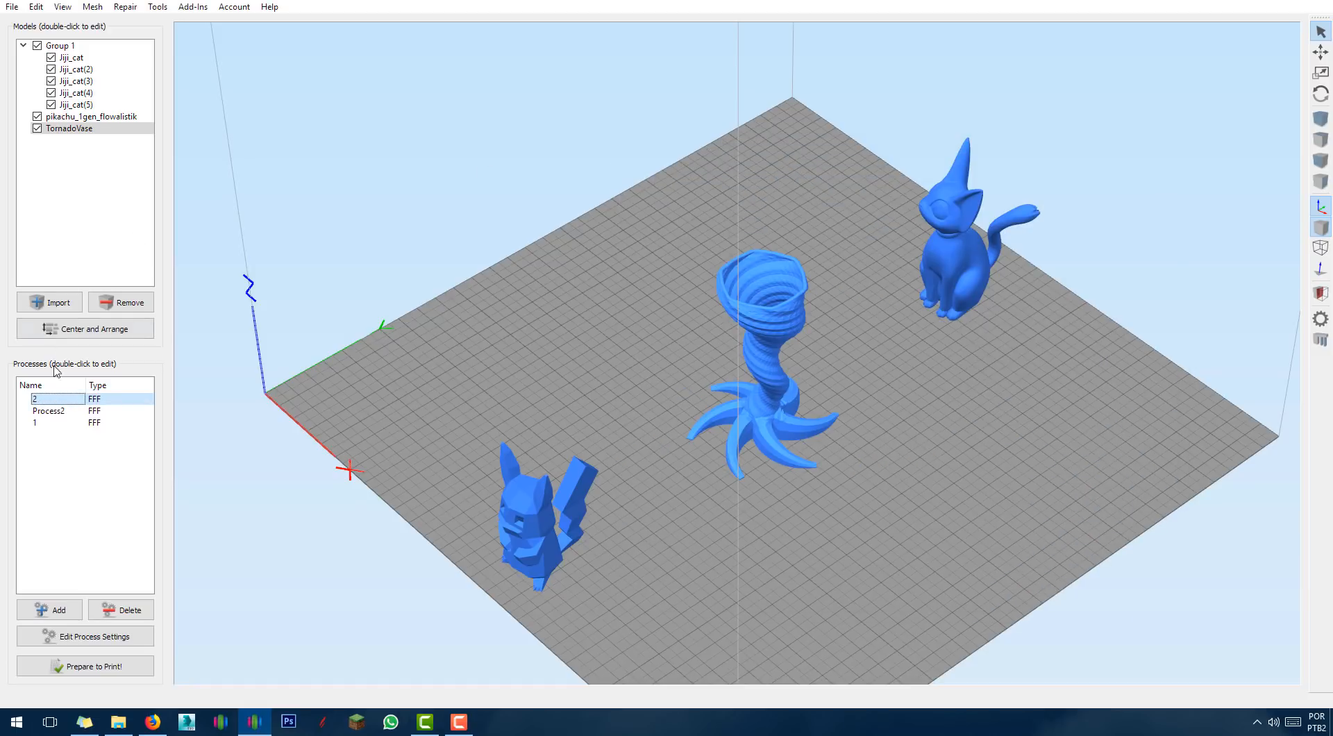
{"action": "double_click", "coordinate": [48, 411]}
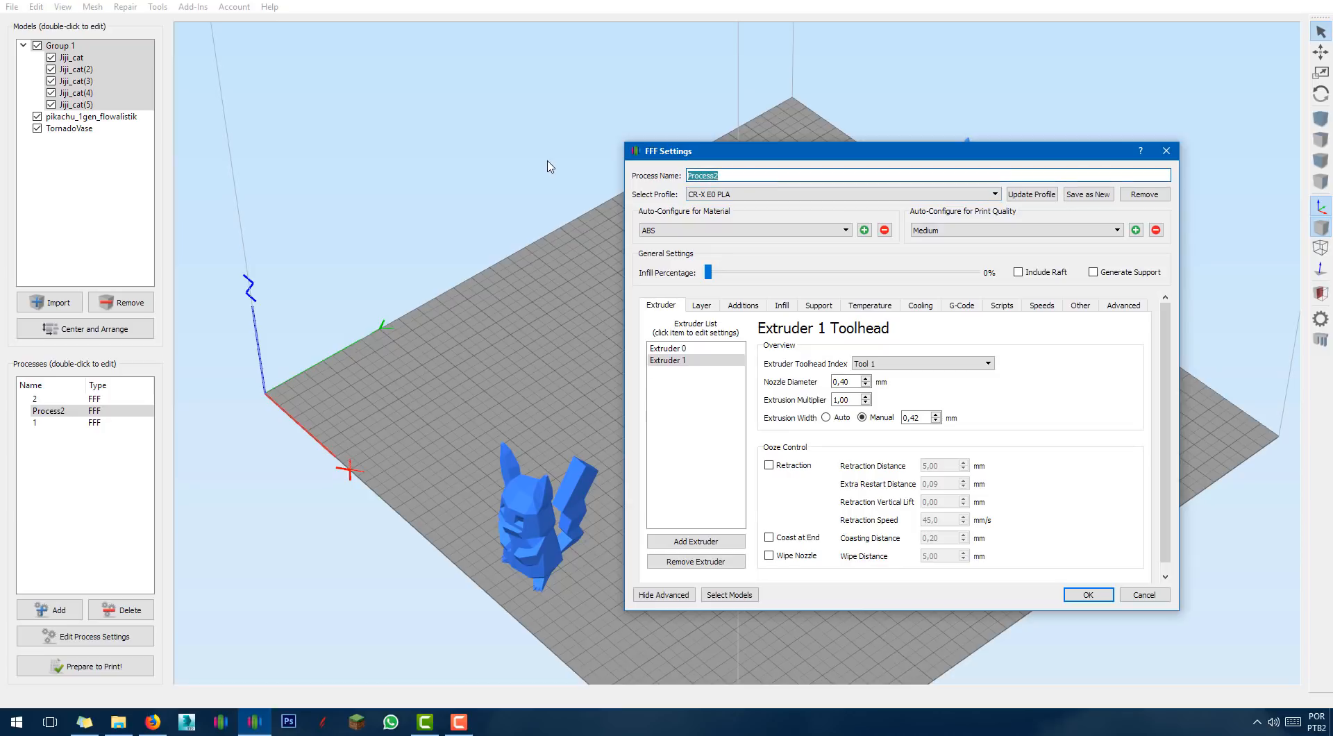
{"action": "type", "text": "3"}
{"action": "key", "text": "Return"}
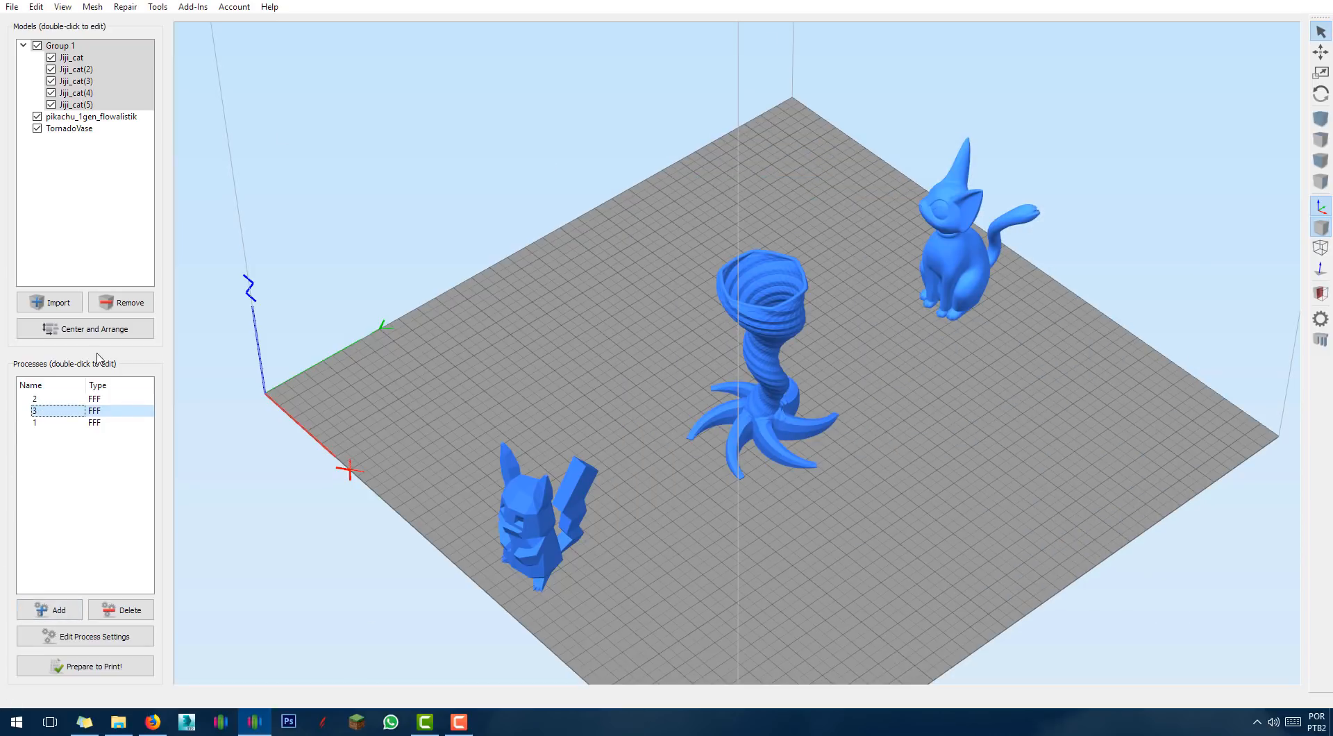
Verify processes 1, 2 and 3 link to Pikachu, the vase and the cats.
{"action": "left_click", "coordinate": [35, 423]}
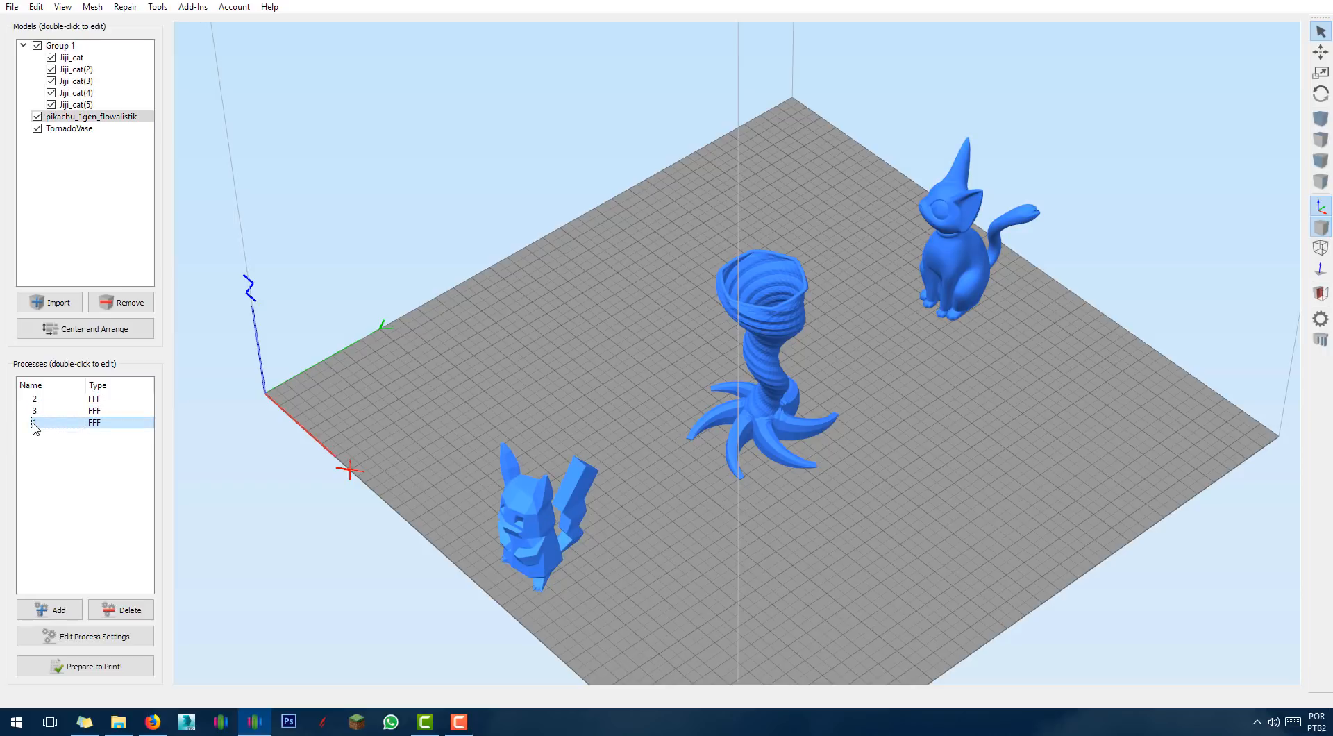
{"action": "left_click", "coordinate": [36, 400]}
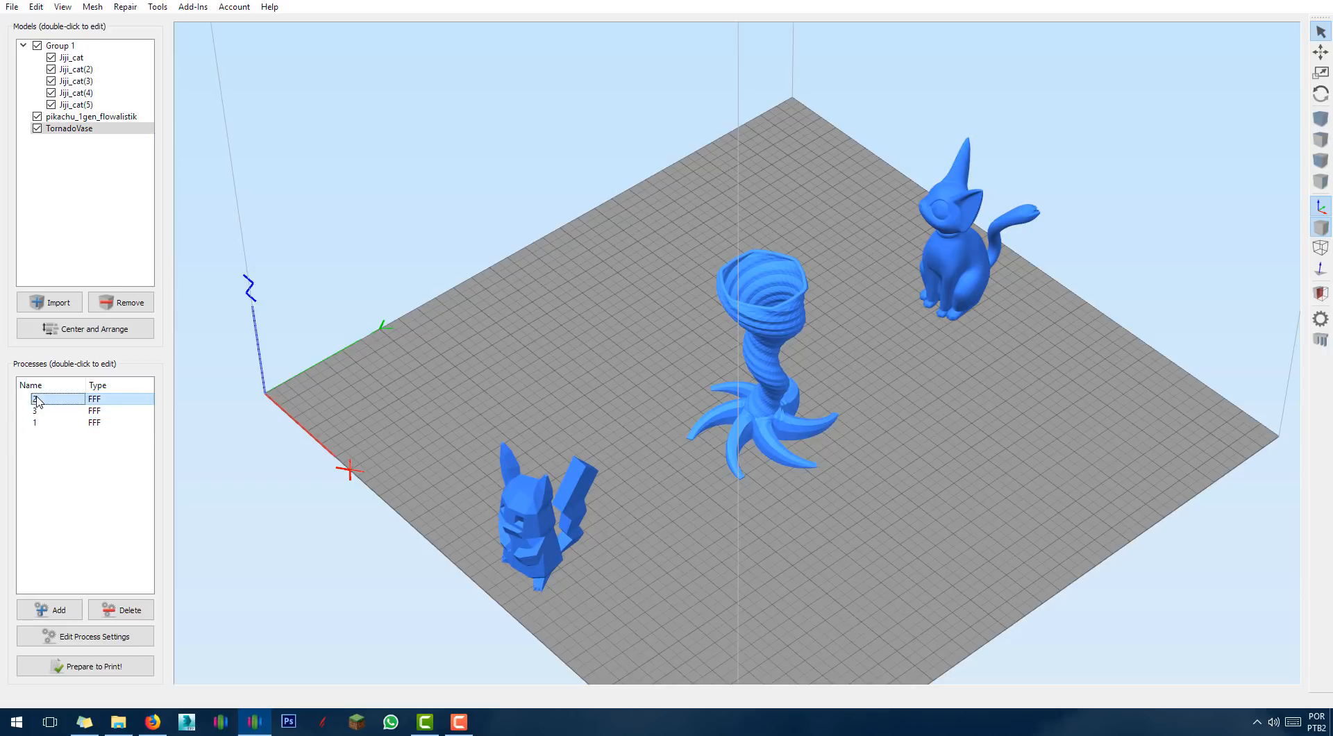
{"action": "left_click", "coordinate": [39, 412]}
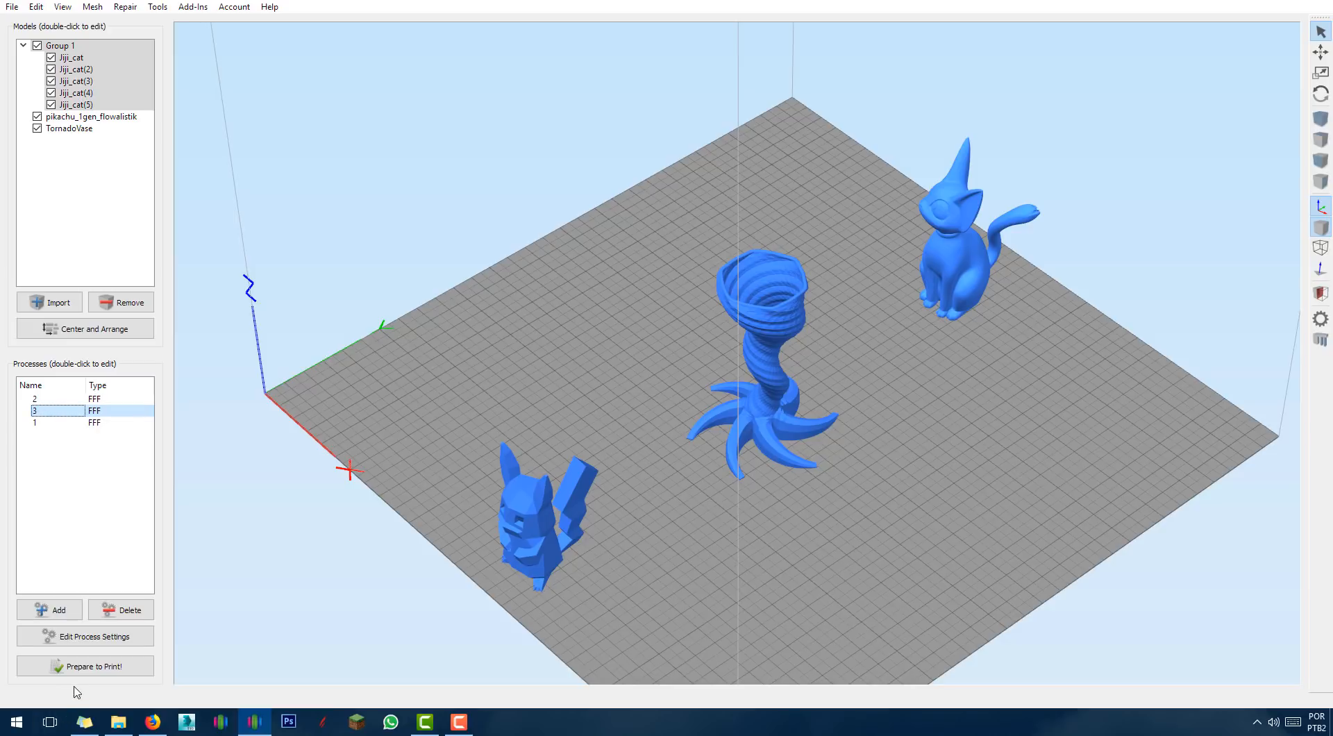
{"action": "left_click", "coordinate": [84, 666]}
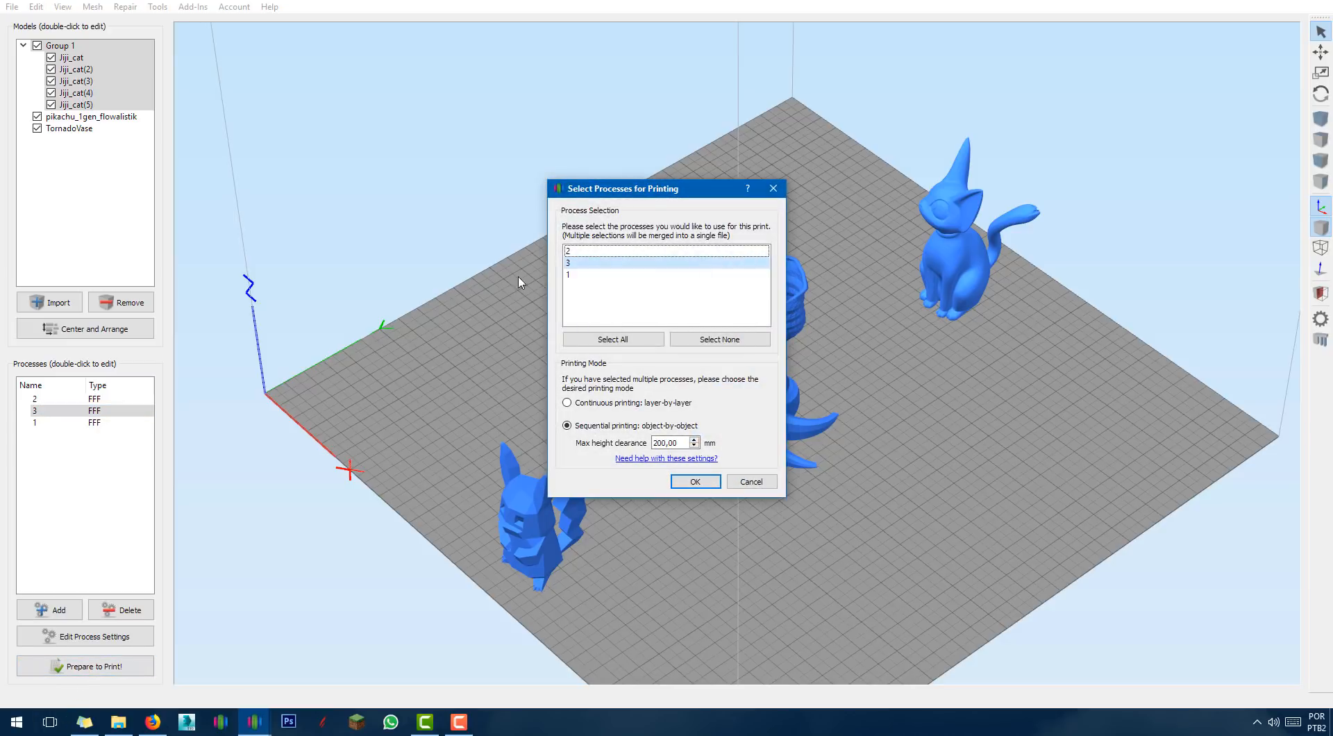
{"action": "left_click", "coordinate": [583, 264]}
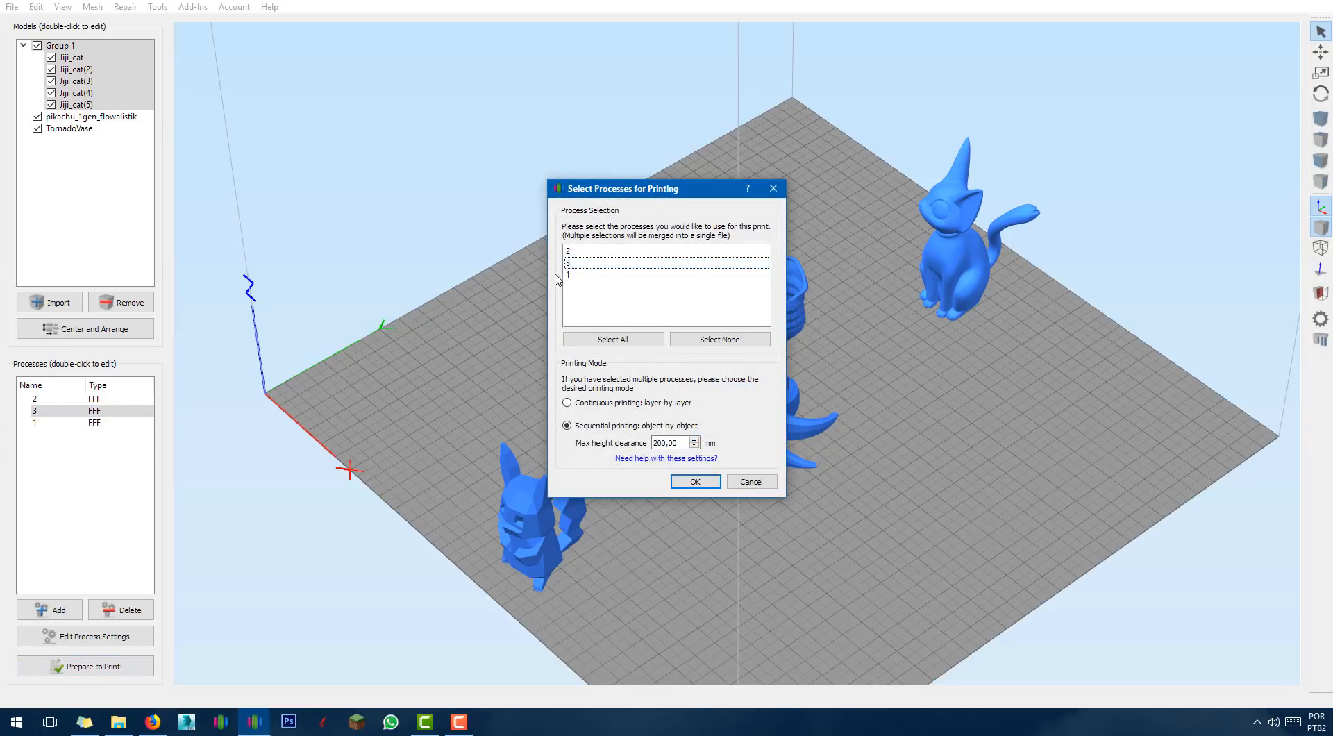
{"action": "left_click", "coordinate": [575, 276]}
{"action": "left_click", "coordinate": [574, 252]}
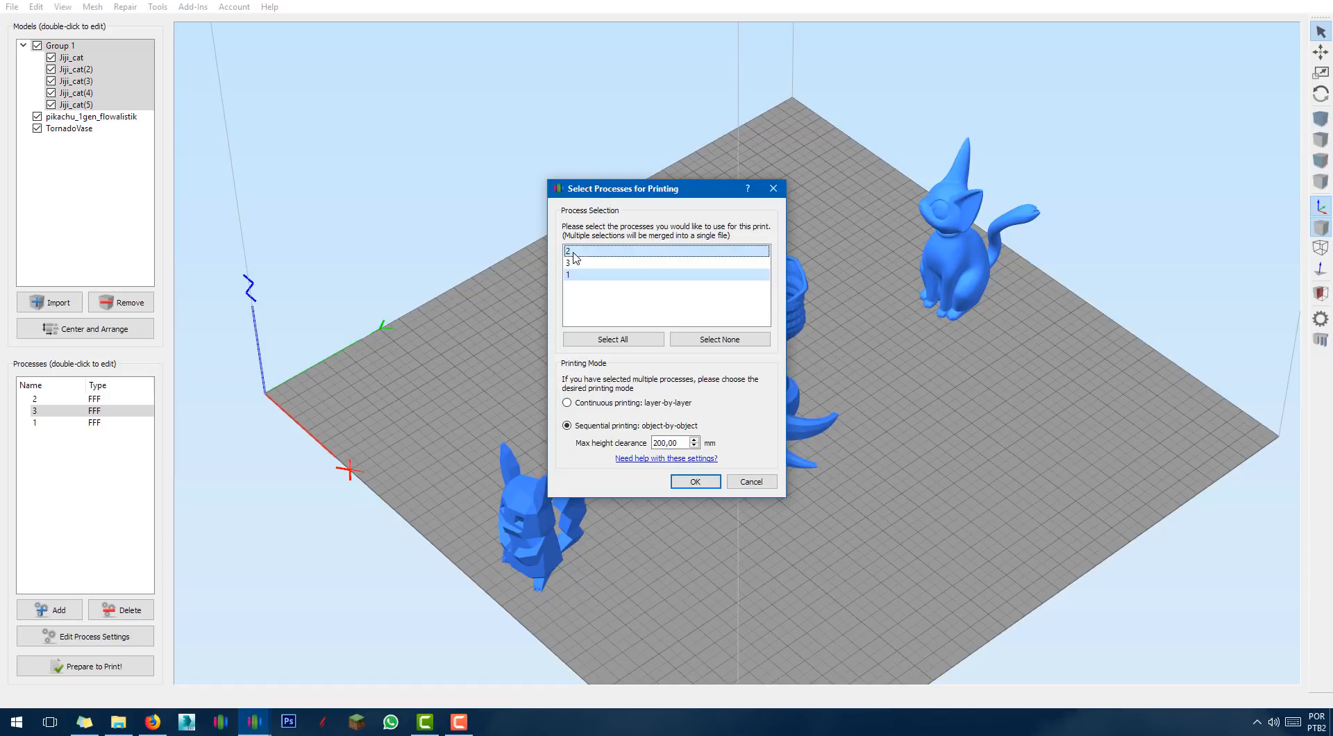
{"action": "left_click", "coordinate": [573, 262]}
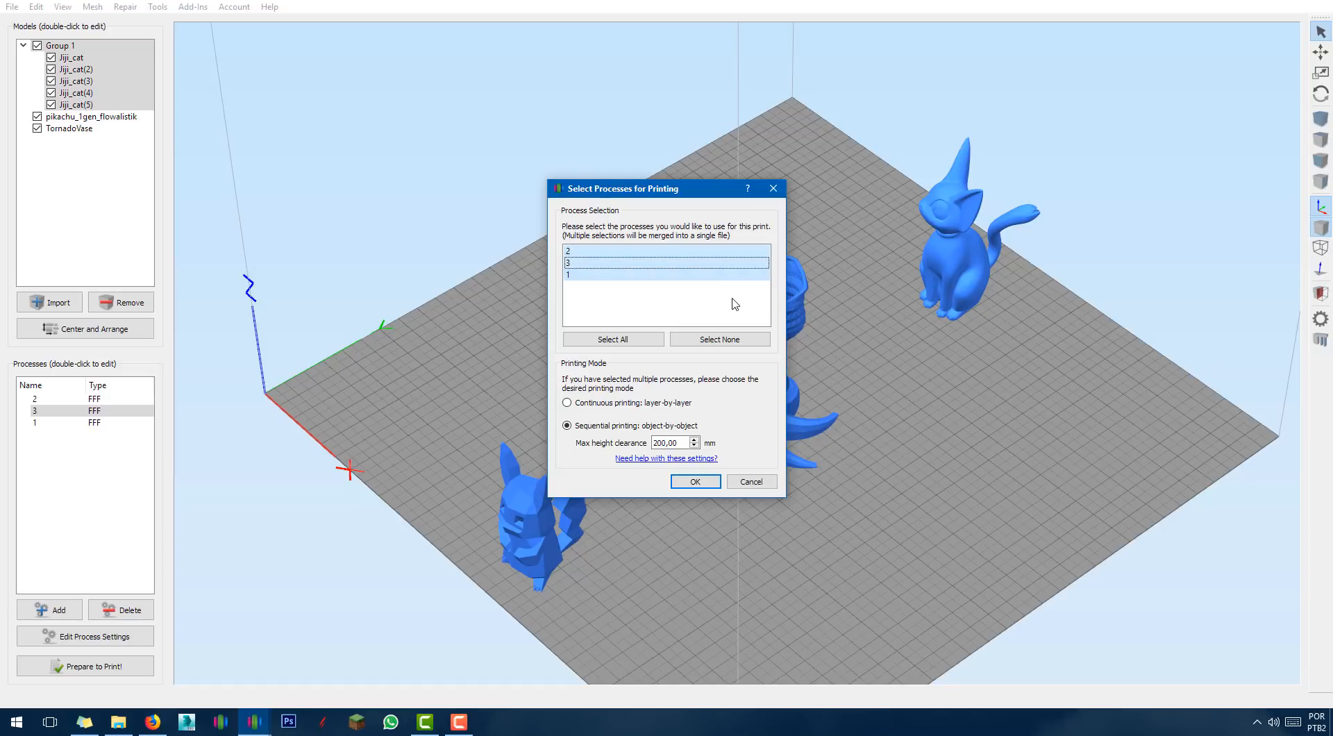
{"action": "left_click", "coordinate": [695, 481]}
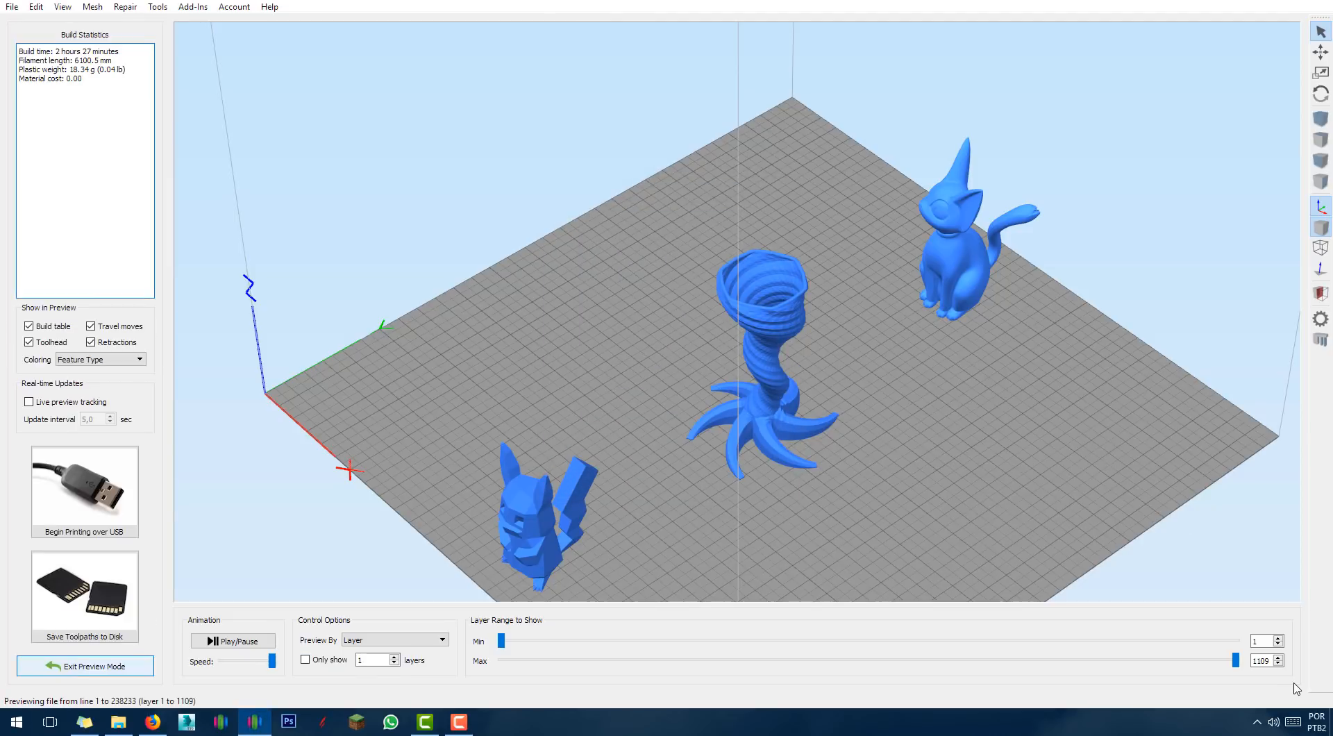
{"action": "mouse_move", "coordinate": [1246, 663]}
{"action": "left_mouse_down"}
{"action": "mouse_move", "coordinate": [543, 665]}
{"action": "mouse_move", "coordinate": [1235, 677]}
{"action": "left_mouse_up"}
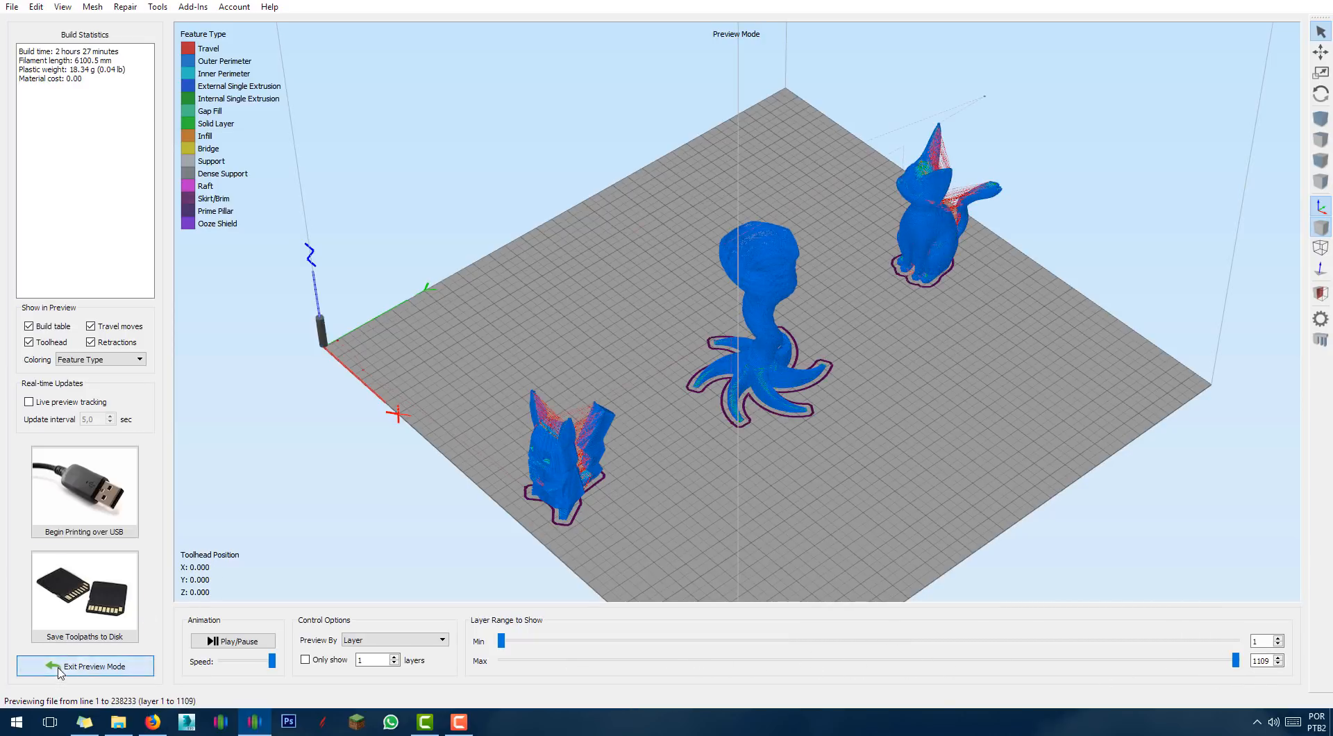
{"action": "left_click", "coordinate": [66, 666]}
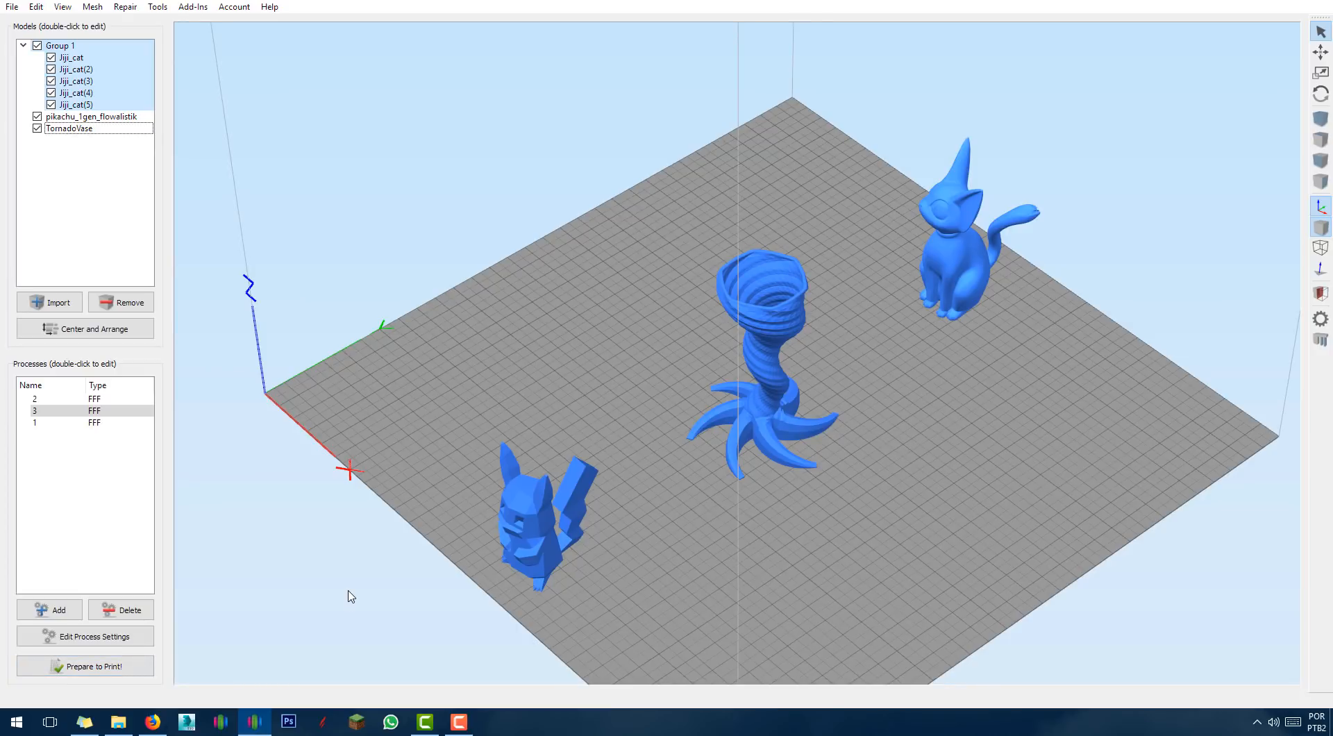
Slice processes 1, 2 and 3 together sequentially and scrub through the 1109-layer preview.
{"action": "left_click", "coordinate": [61, 666]}
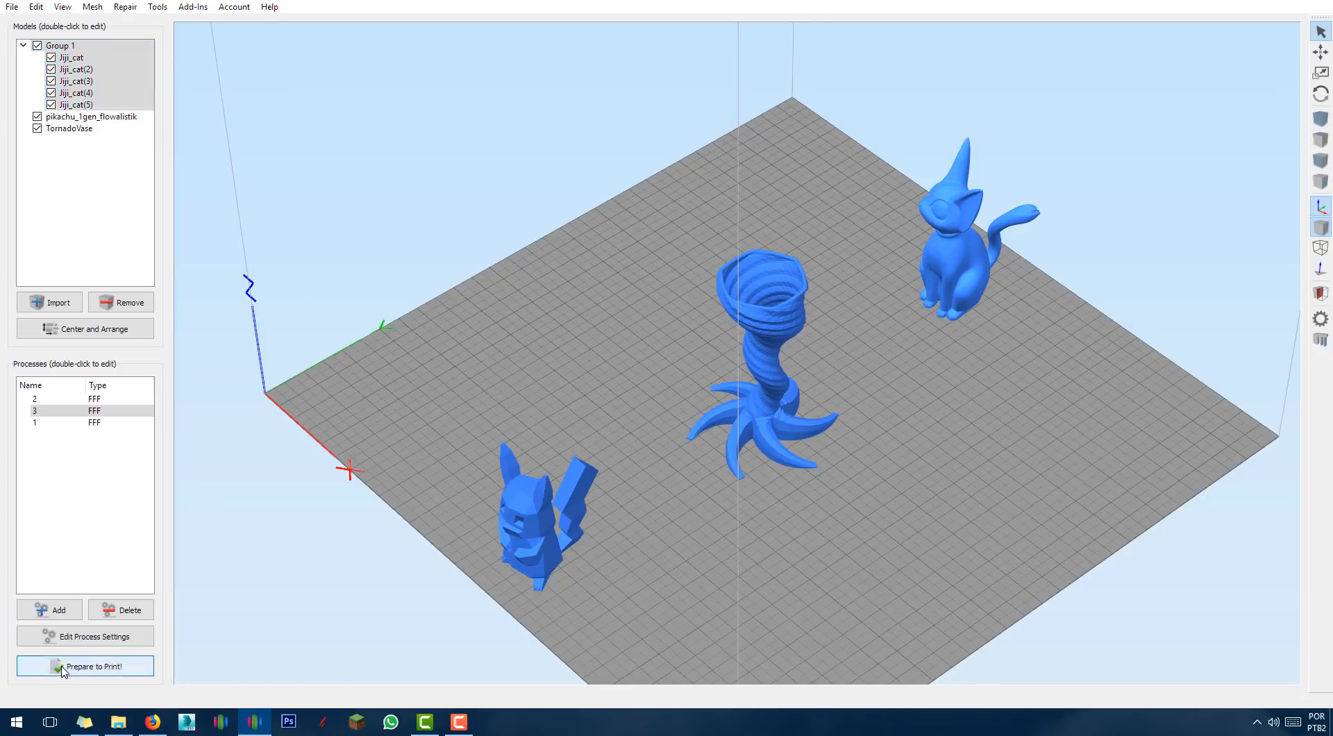
{"action": "left_click", "coordinate": [583, 251]}
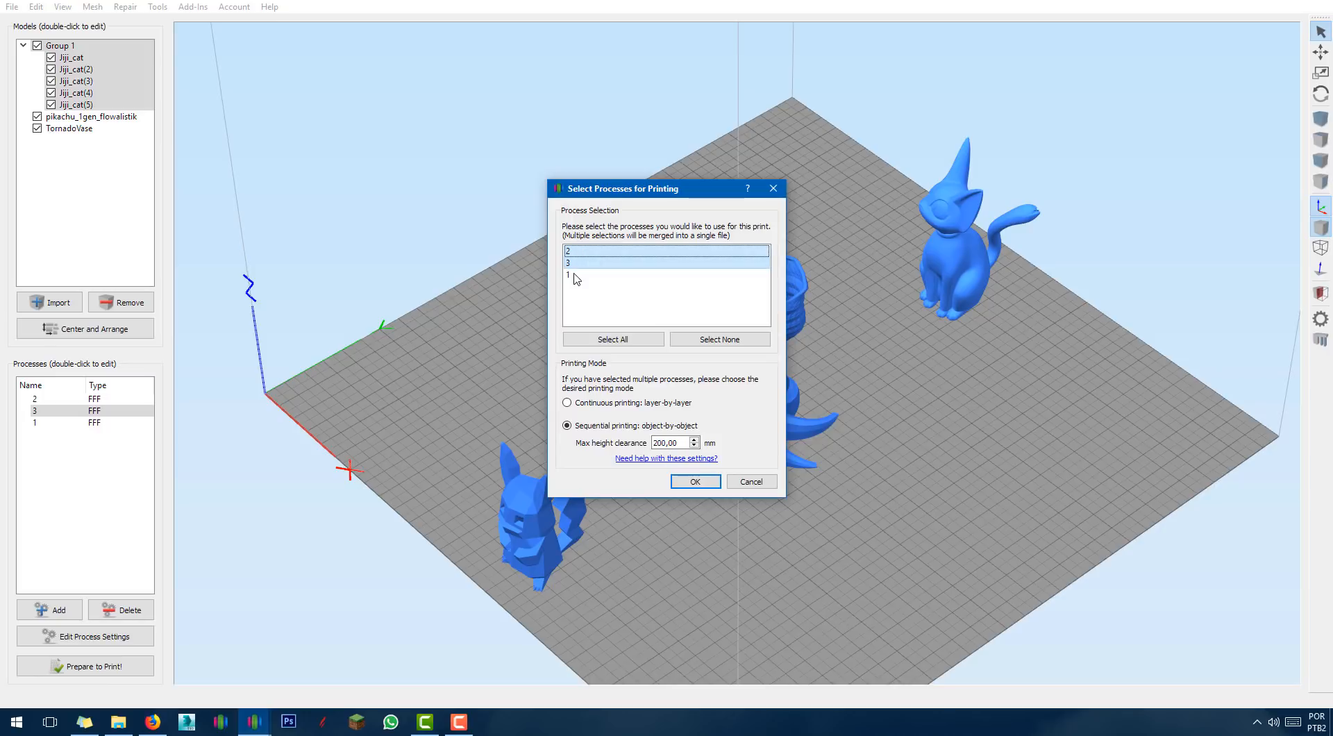
{"action": "left_click", "coordinate": [583, 275]}
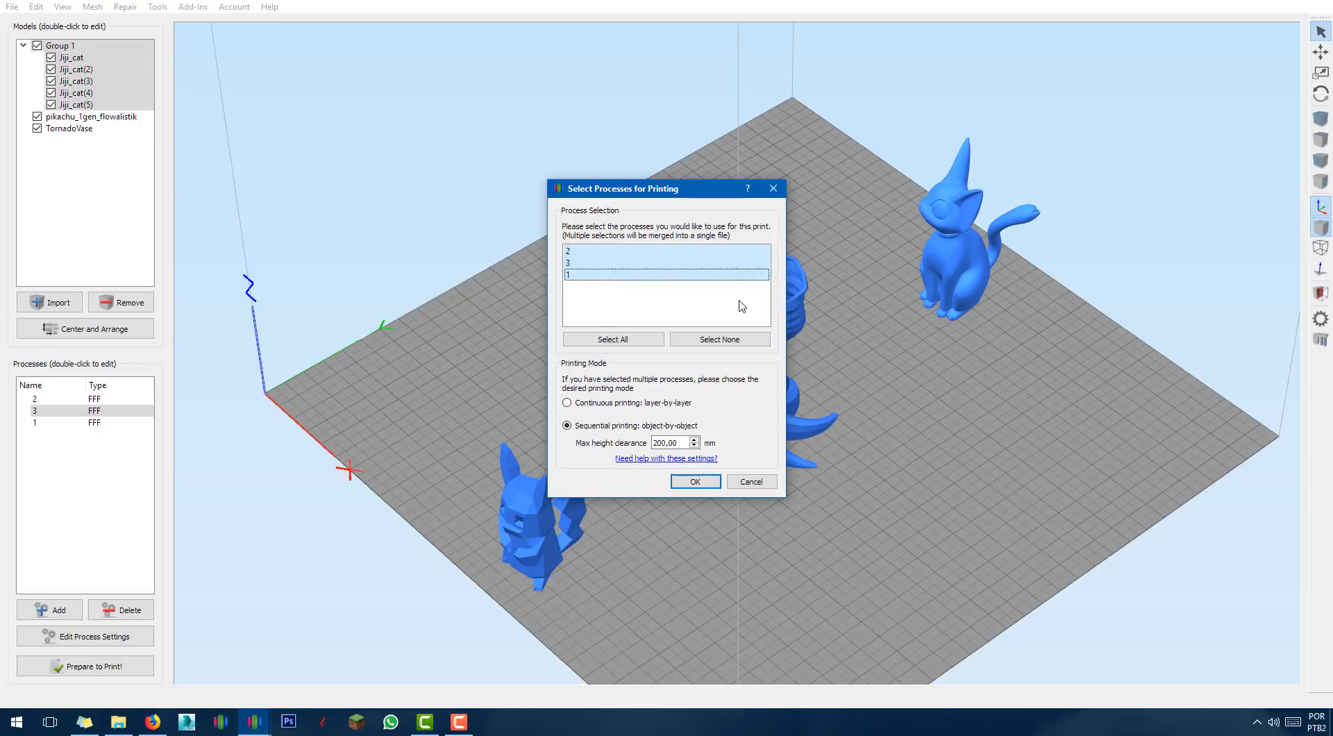
{"action": "left_click", "coordinate": [712, 483]}
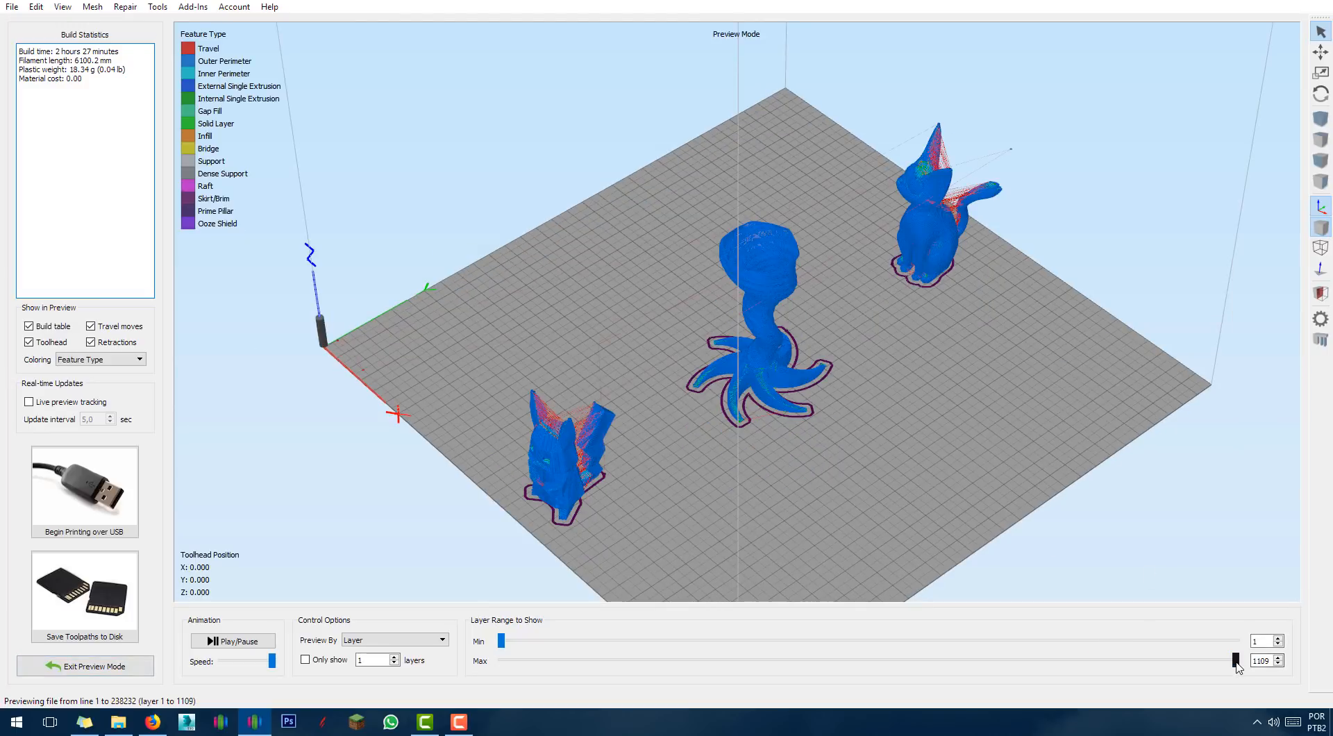
{"action": "left_click_drag", "start_coordinate": [886, 668], "coordinate": [1243, 663]}
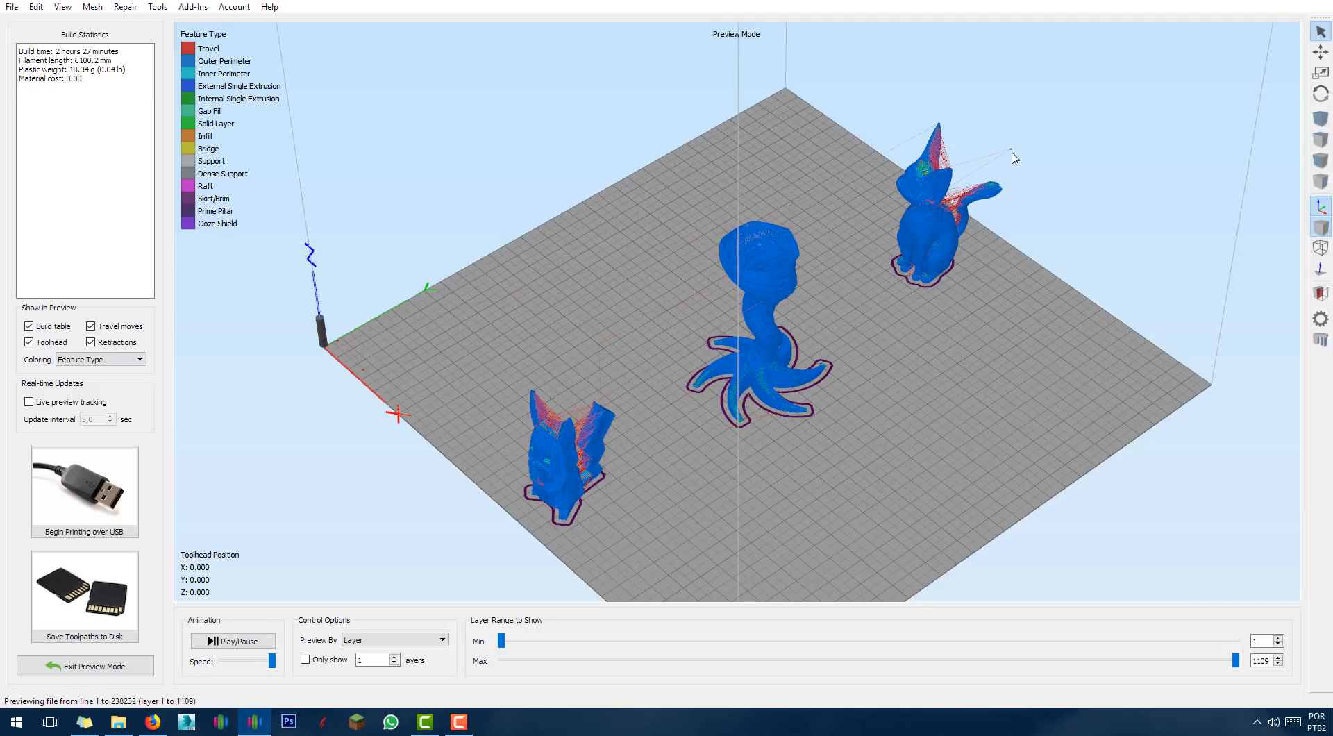
Orbit and zoom the preview to view the cat, vase and Pikachu from low front and side angles.
{"action": "left_click_drag", "start_coordinate": [889, 295], "coordinate": [922, 304]}
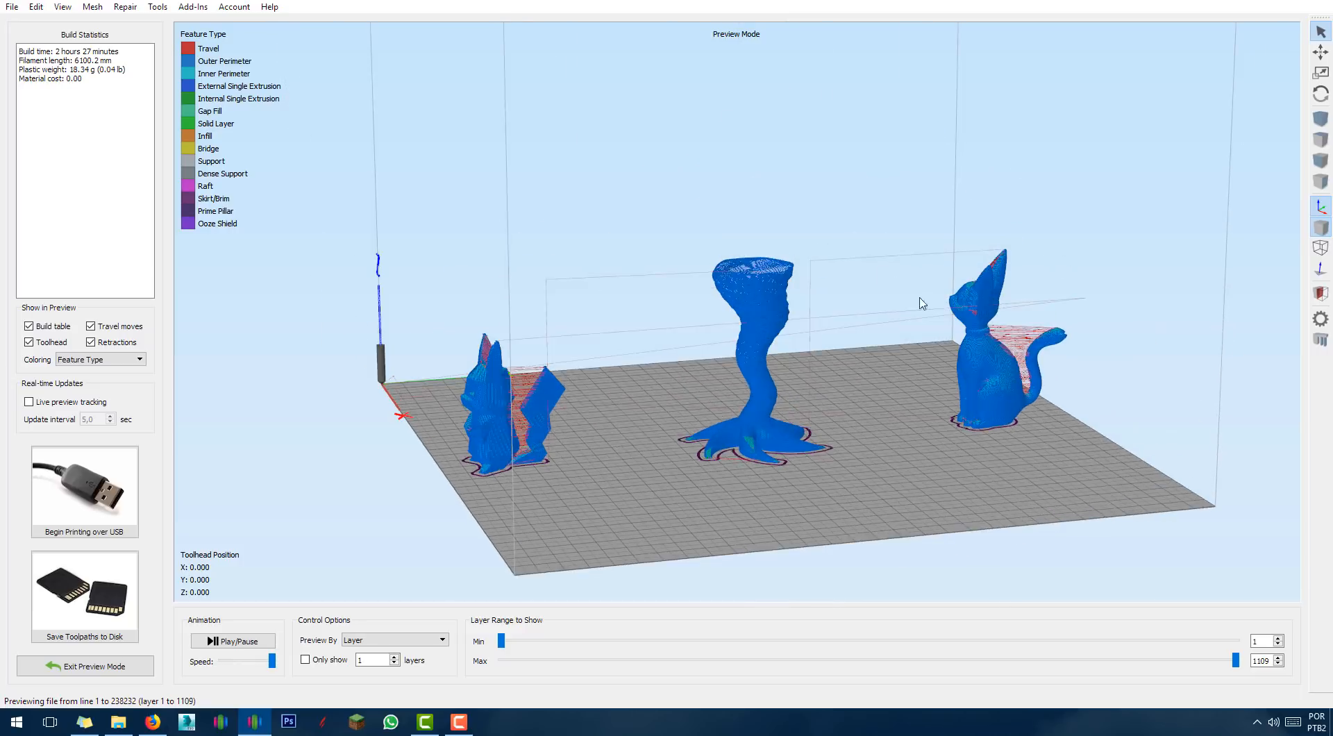
{"action": "scroll", "coordinate": [921, 303], "scroll_direction": "up", "scroll_amount": 3}
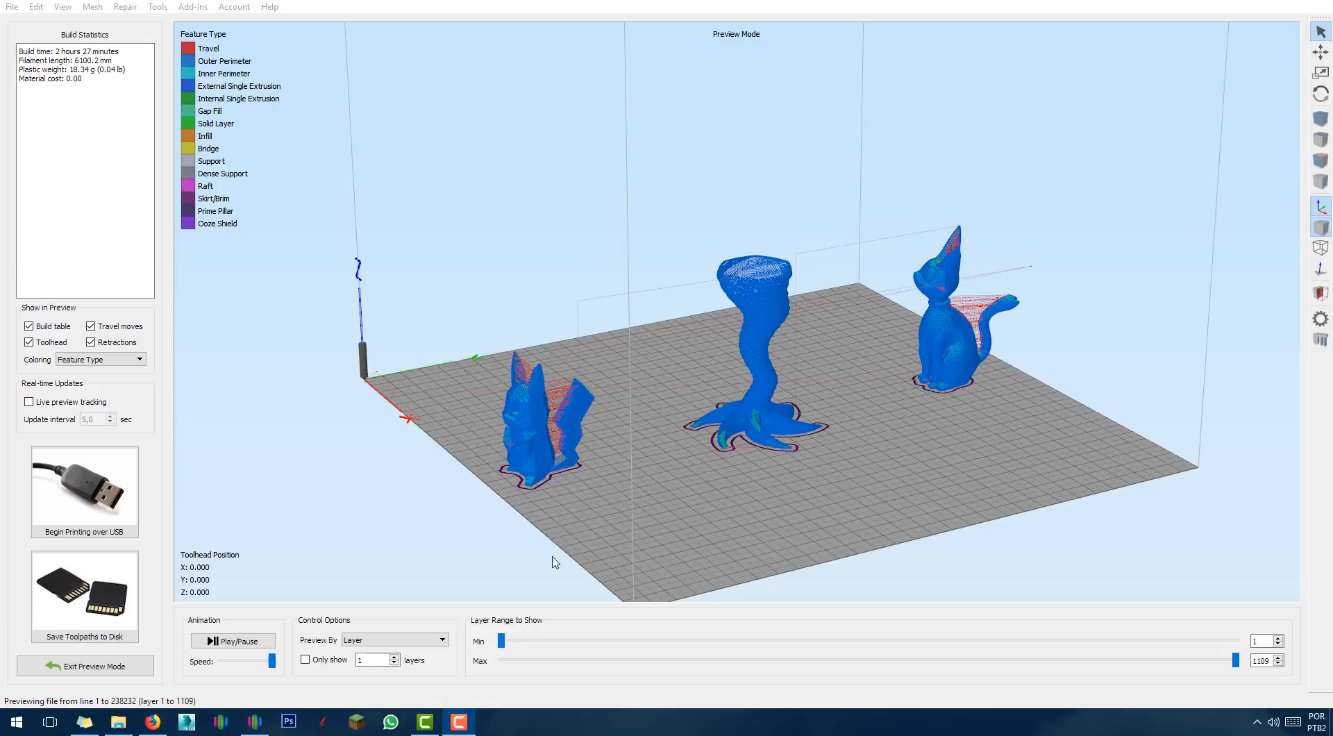
{"action": "left_click_drag", "start_coordinate": [906, 472], "coordinate": [803, 535]}
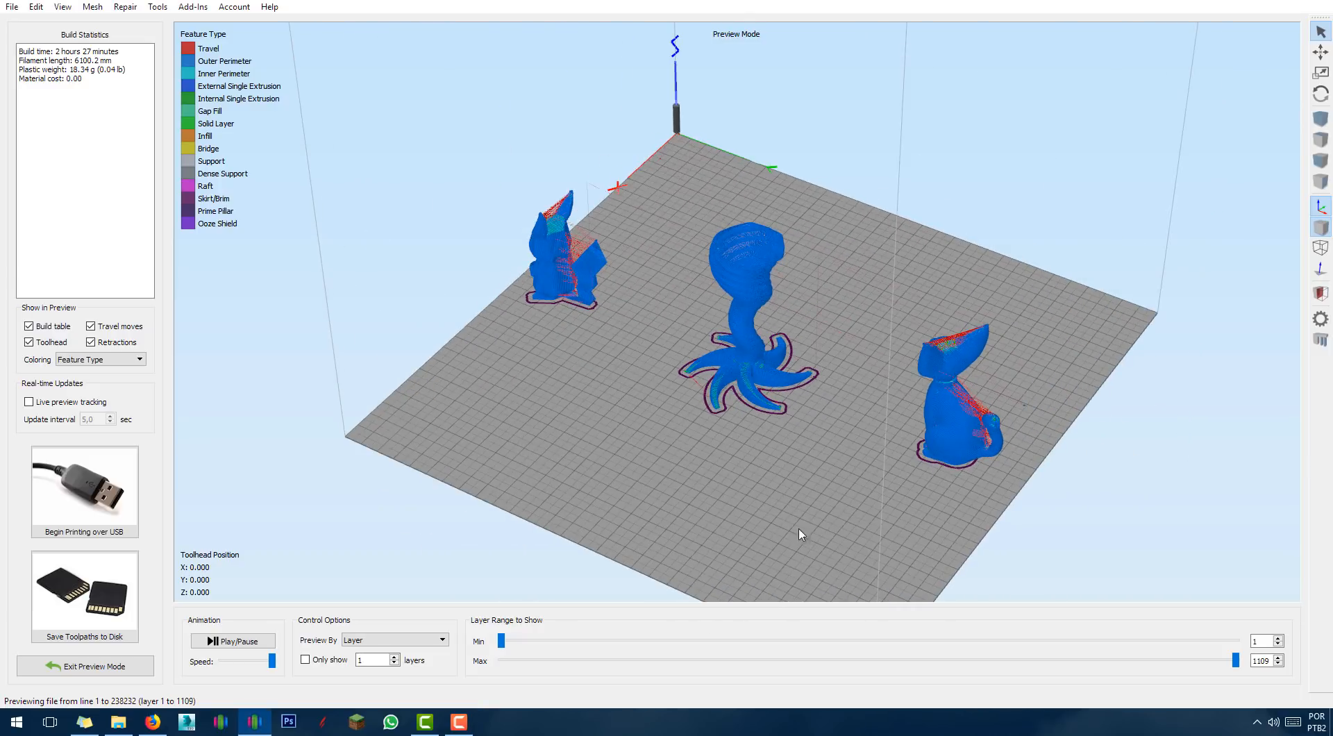
{"action": "mouse_move", "coordinate": [723, 486]}
{"action": "left_mouse_down"}
{"action": "mouse_move", "coordinate": [708, 455]}
{"action": "mouse_move", "coordinate": [642, 486]}
{"action": "mouse_move", "coordinate": [710, 500]}
{"action": "left_mouse_up"}
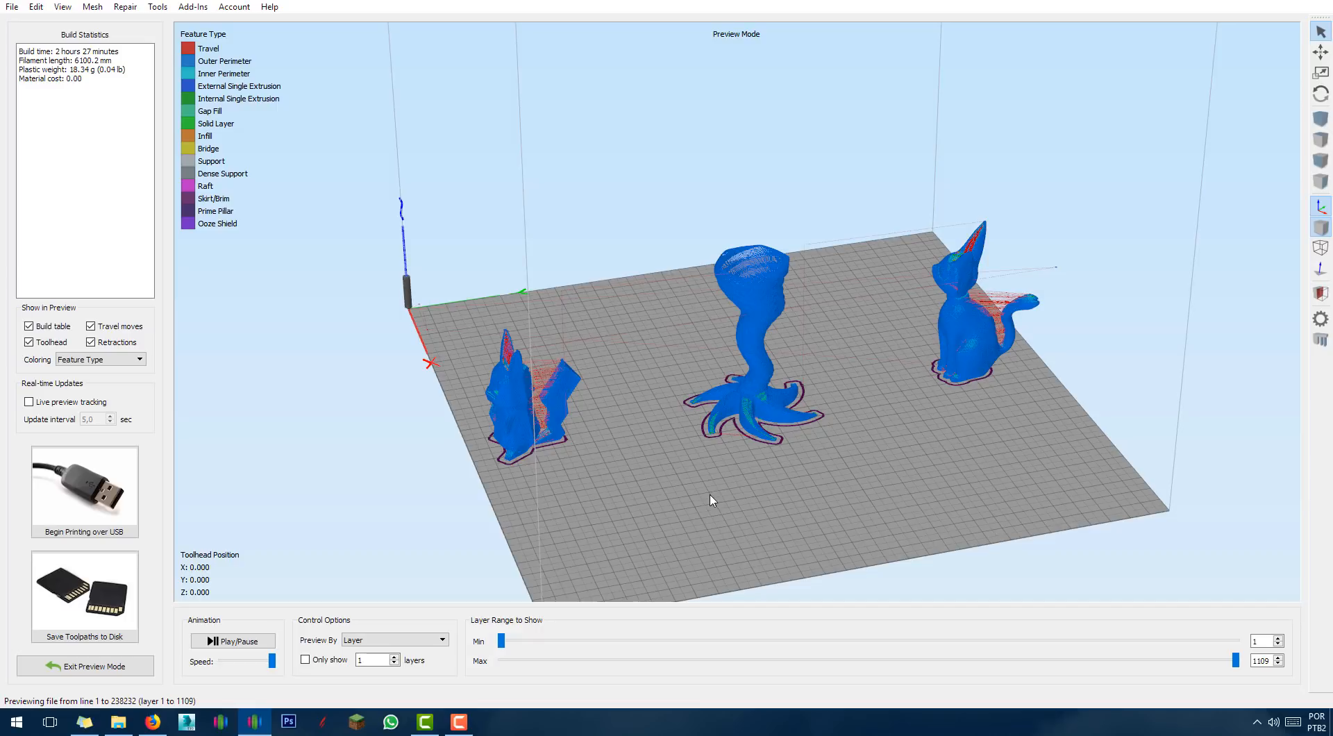
{"action": "left_click_drag", "start_coordinate": [711, 495], "coordinate": [653, 450]}
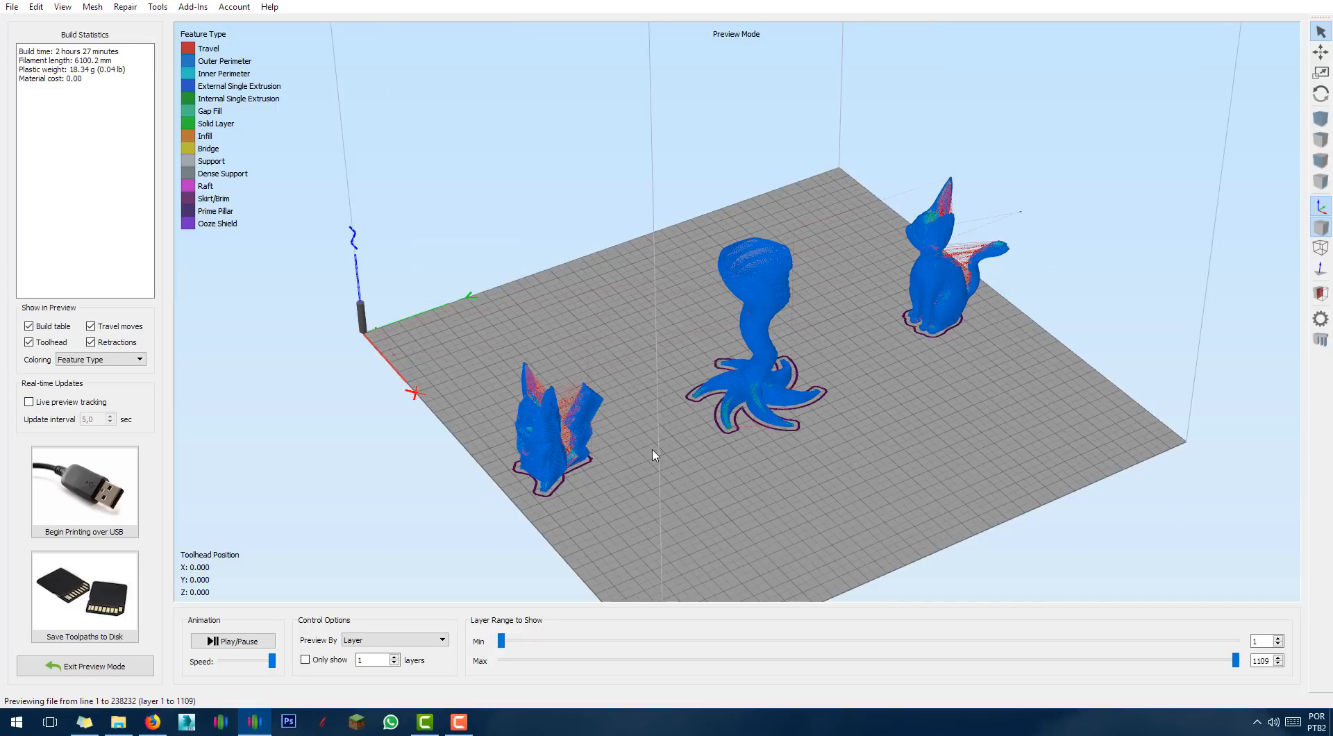